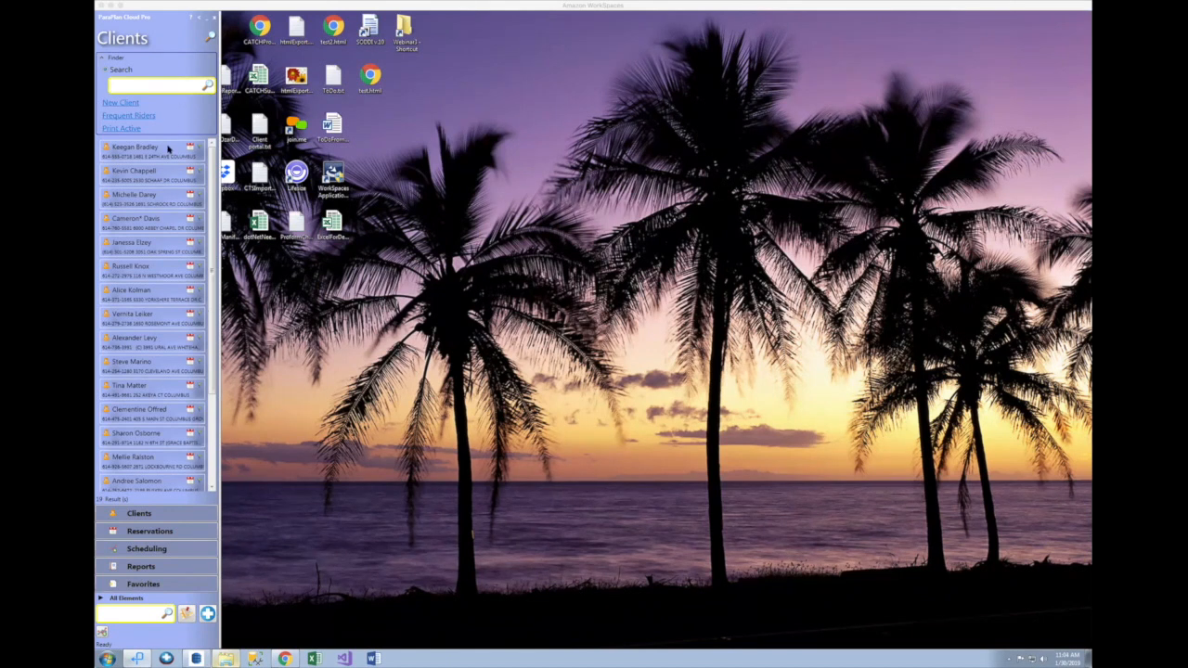
Step: Search clients for 'kev' and select the second of the four matching clients
left_click(132, 517)
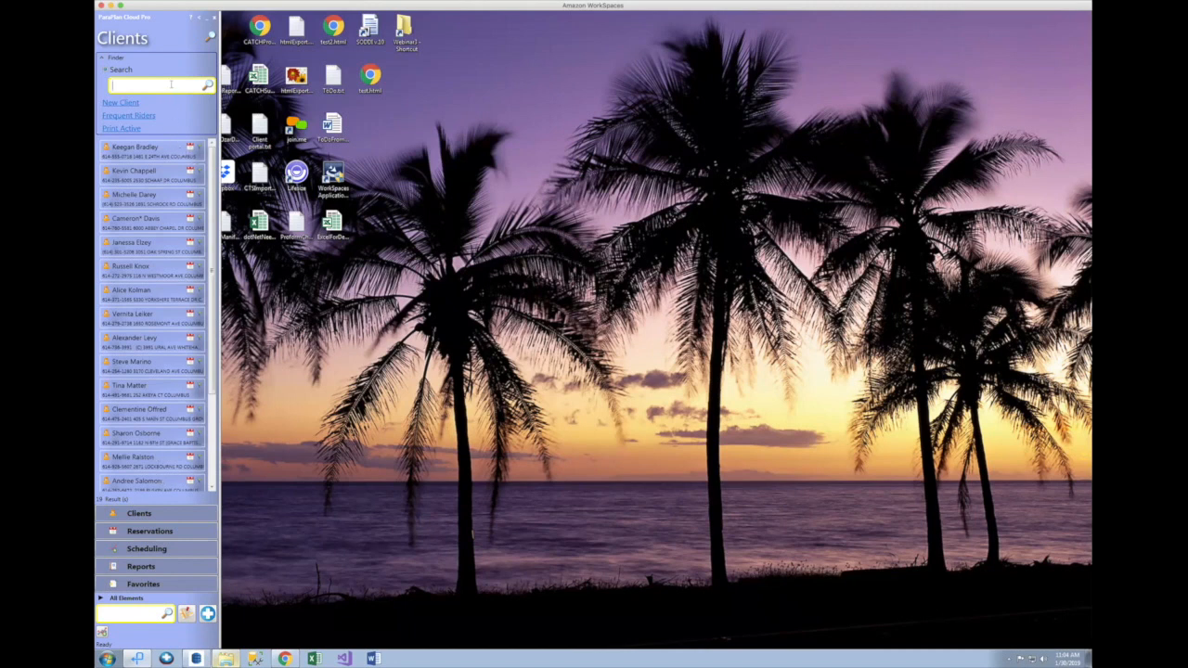
type("kev")
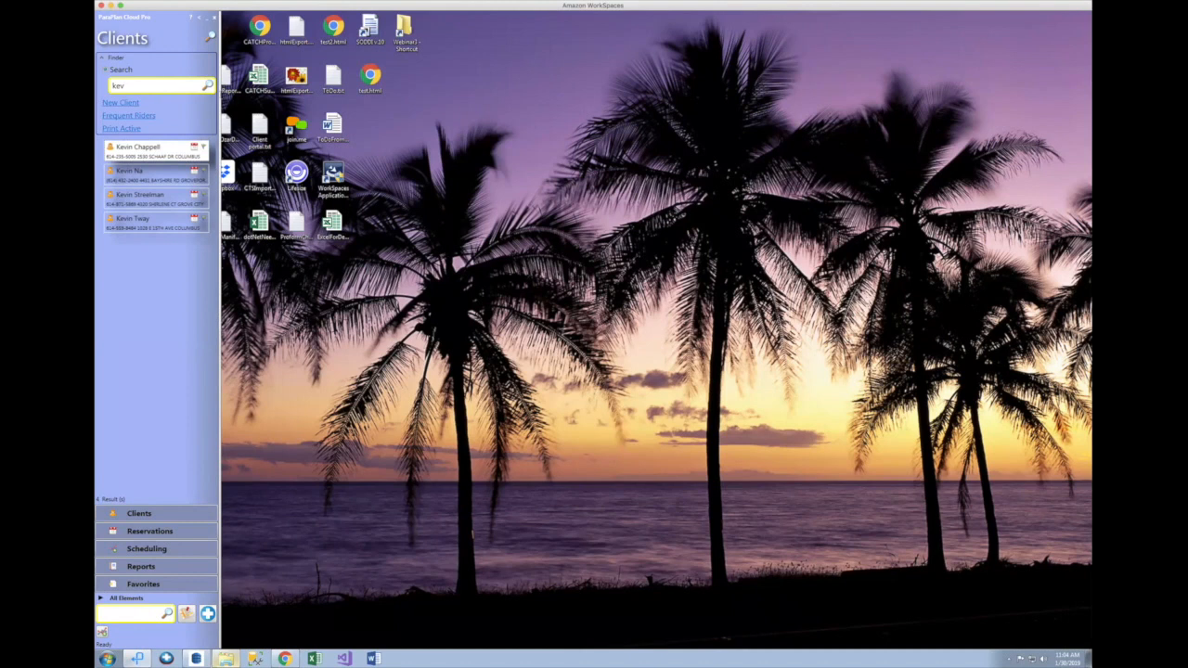
left_click(150, 180)
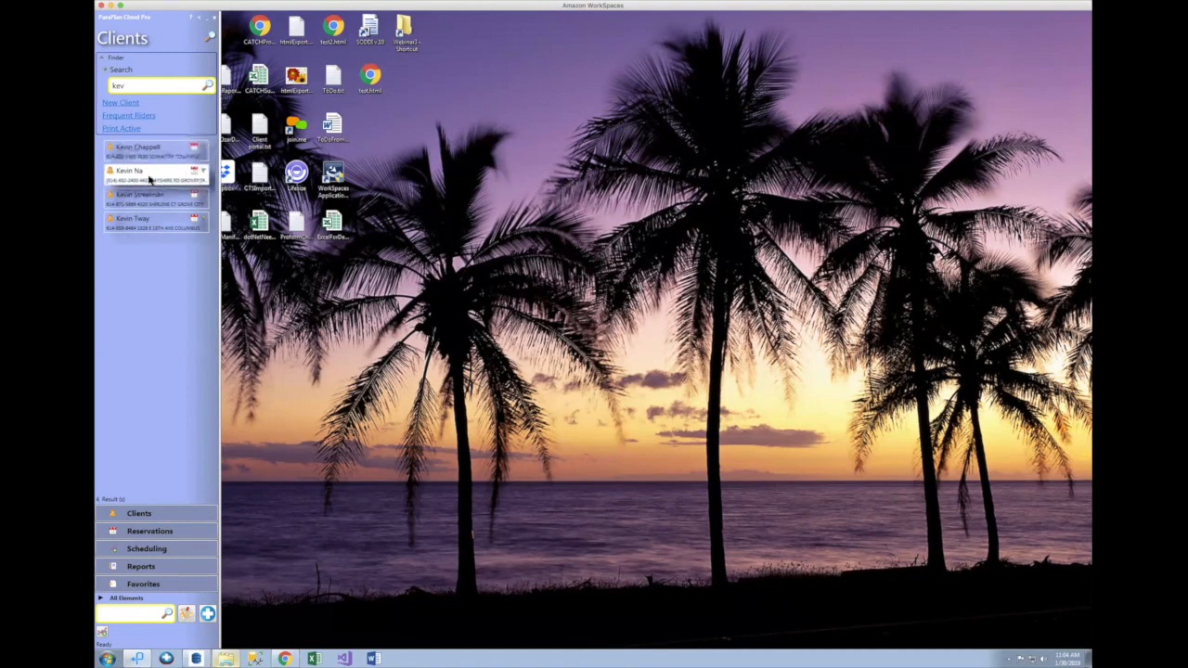
Step: Open the selected 'kev' client's record, reposition its window, and display its empty Documents pane
double_click(155, 177)
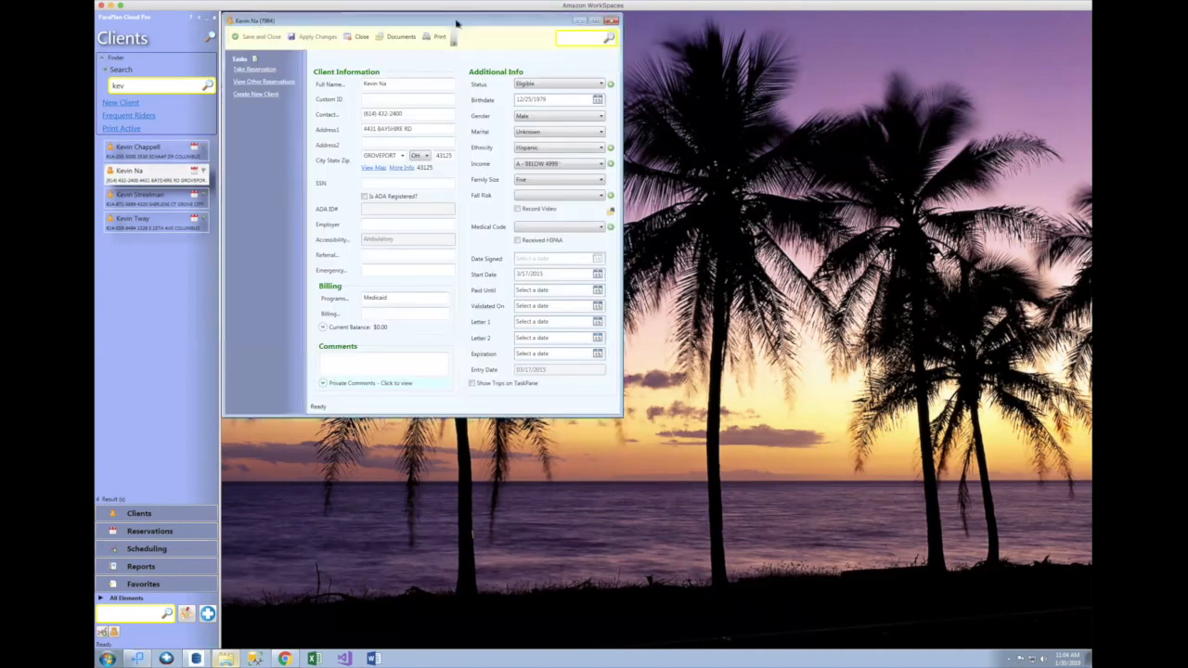
left_click_drag(486, 19, 546, 49)
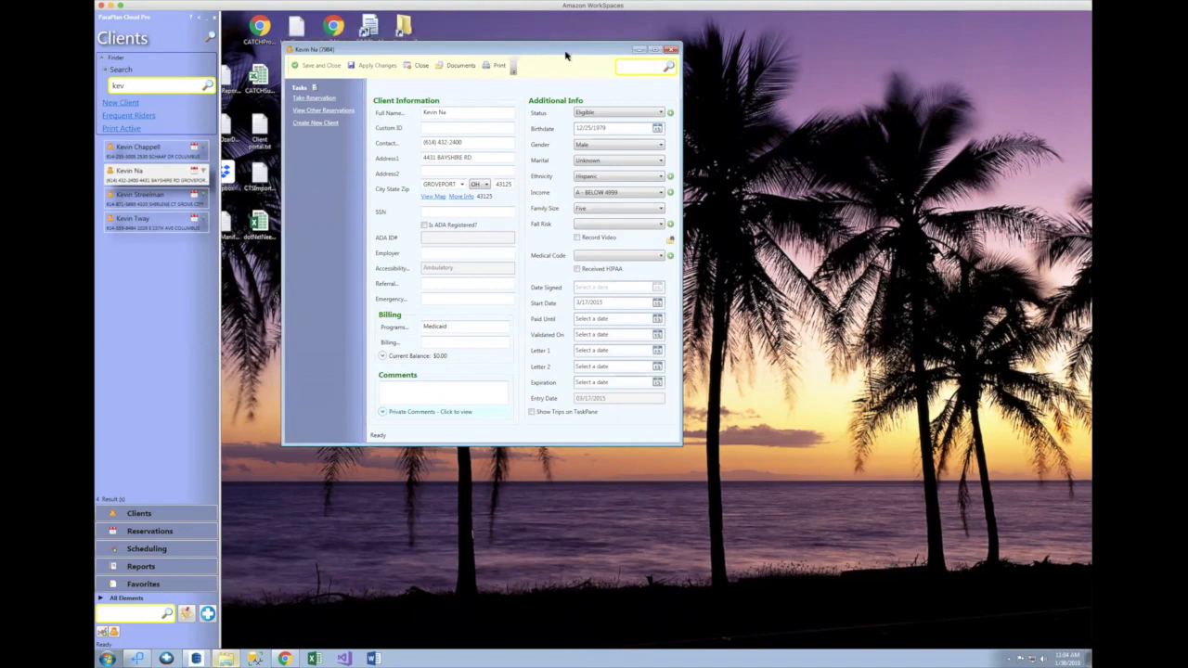
left_click_drag(464, 71, 502, 81)
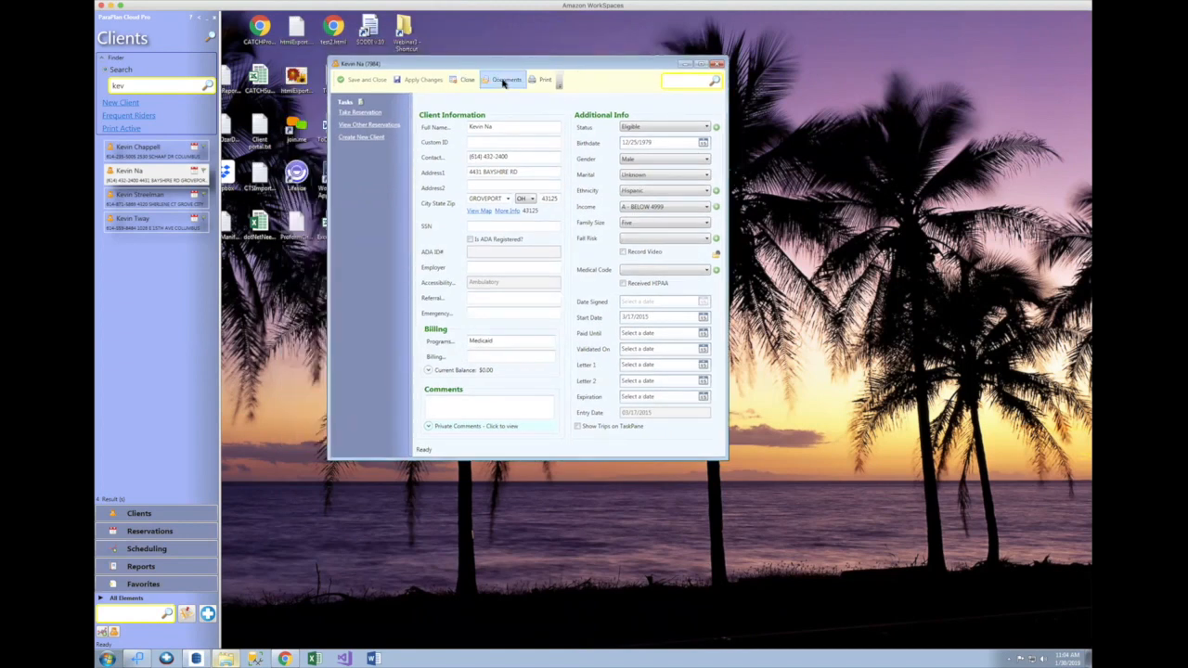
left_click(504, 81)
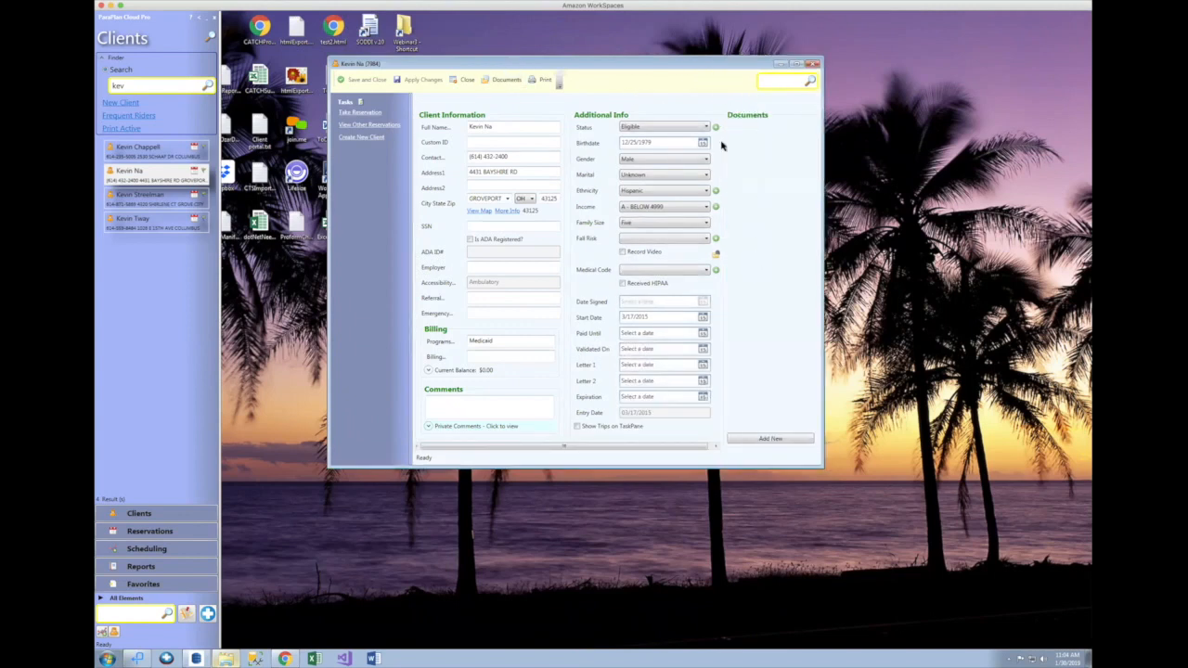
left_click(506, 81)
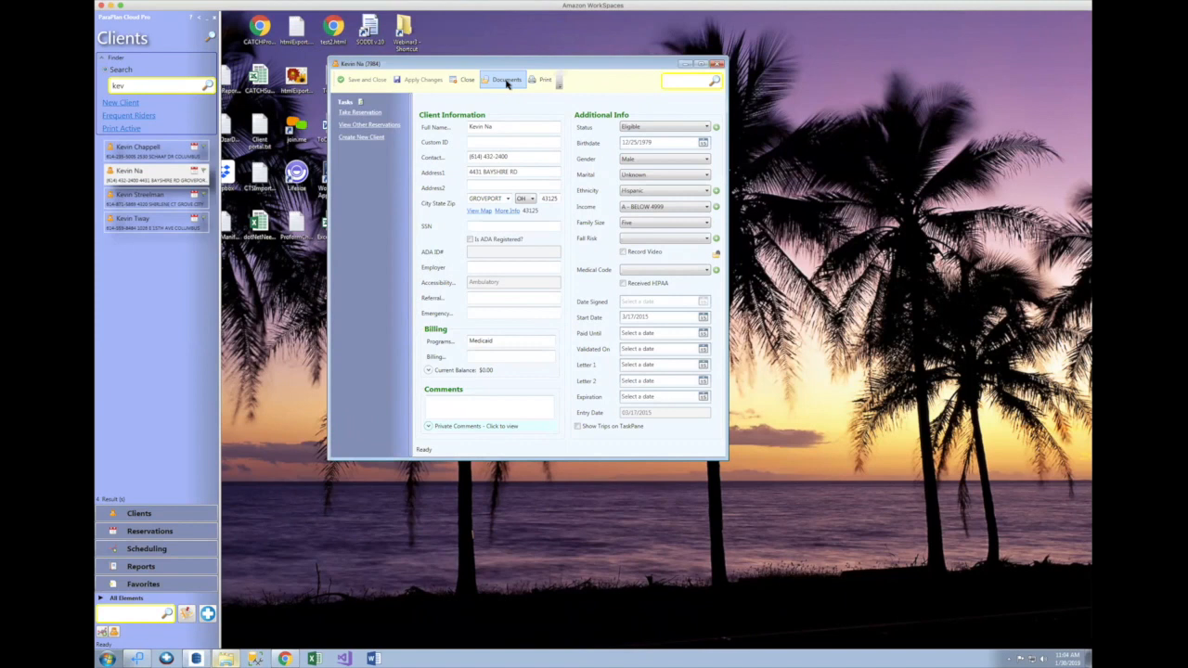
left_click(505, 81)
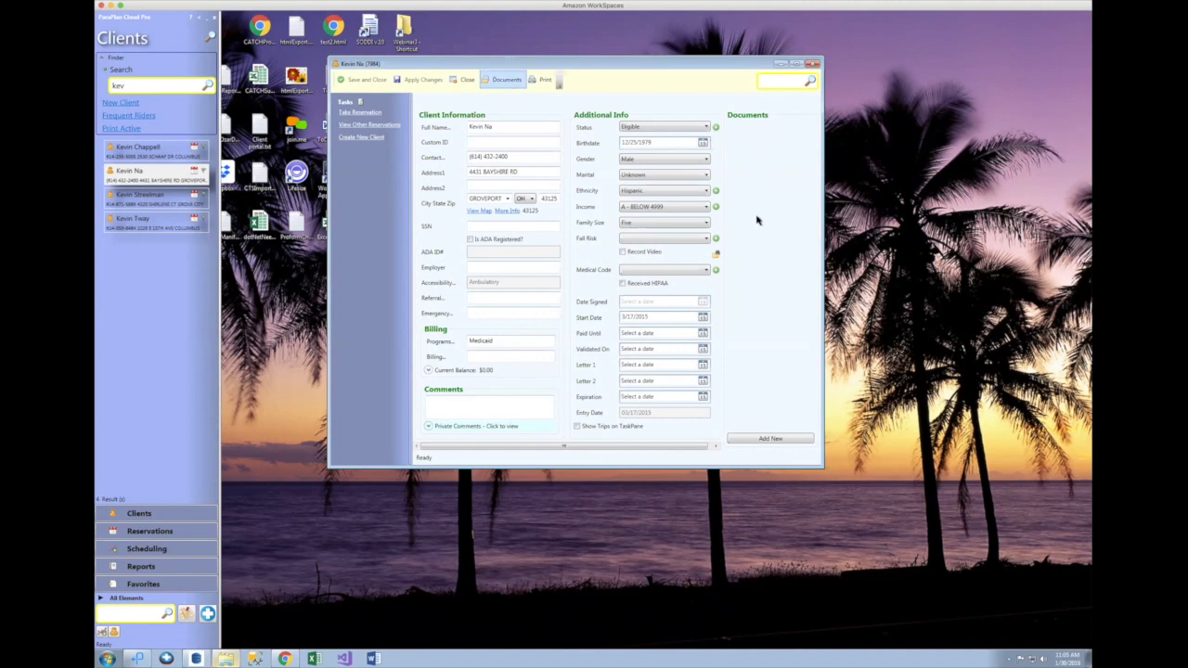
Step: Attach Client-hipaa Authorization Release Form.pdf to the client, using the All files (*.*) filter
left_click(765, 440)
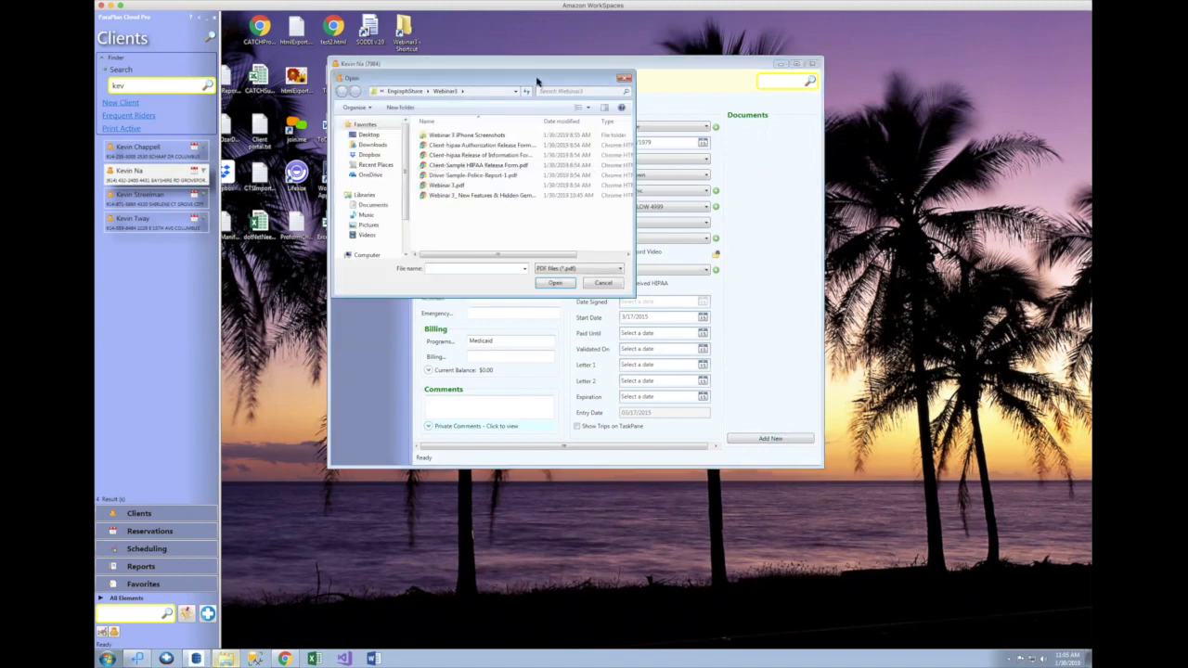
left_click_drag(538, 83, 577, 96)
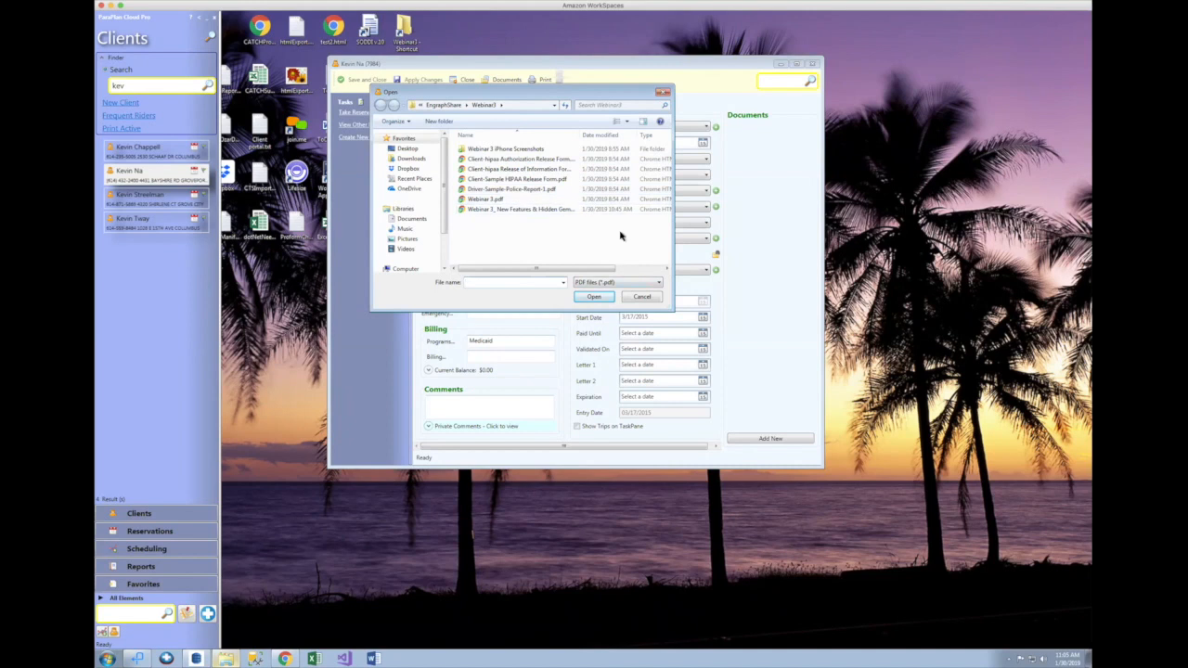
left_click(612, 283)
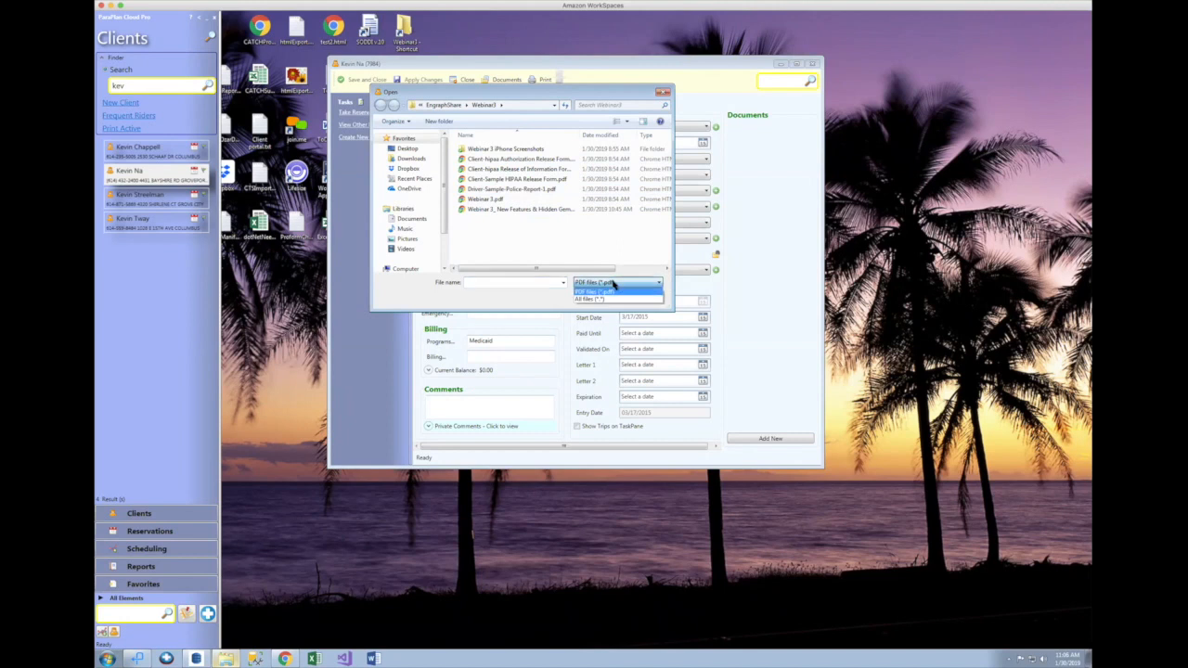
left_click(614, 299)
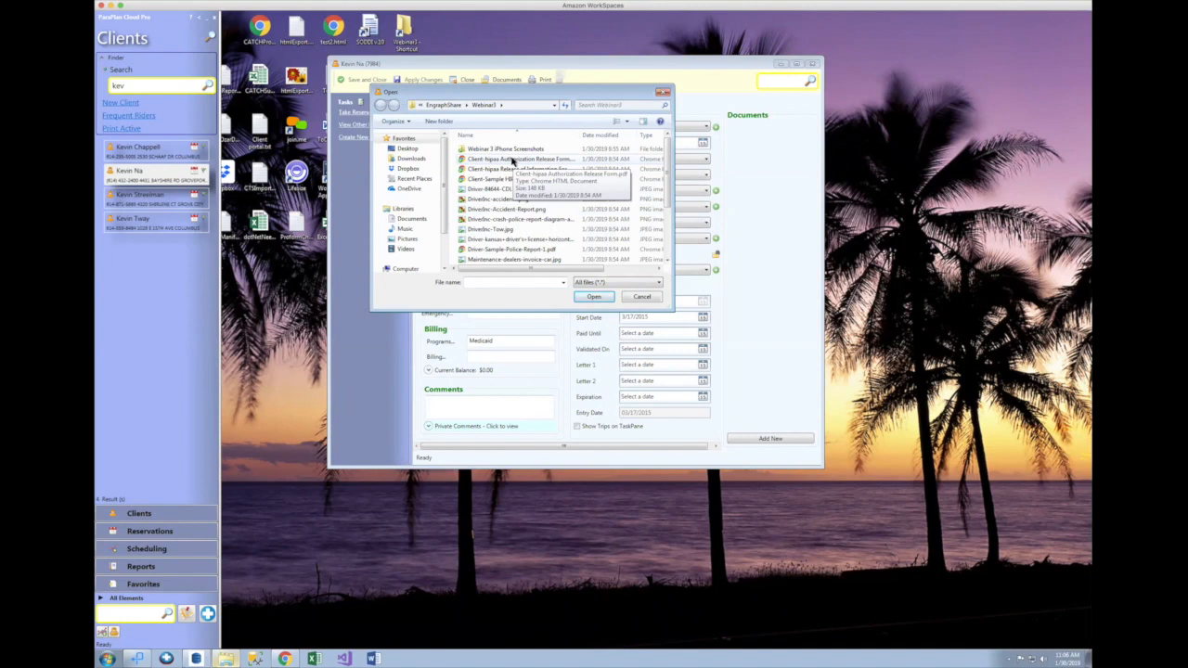
left_click(594, 296)
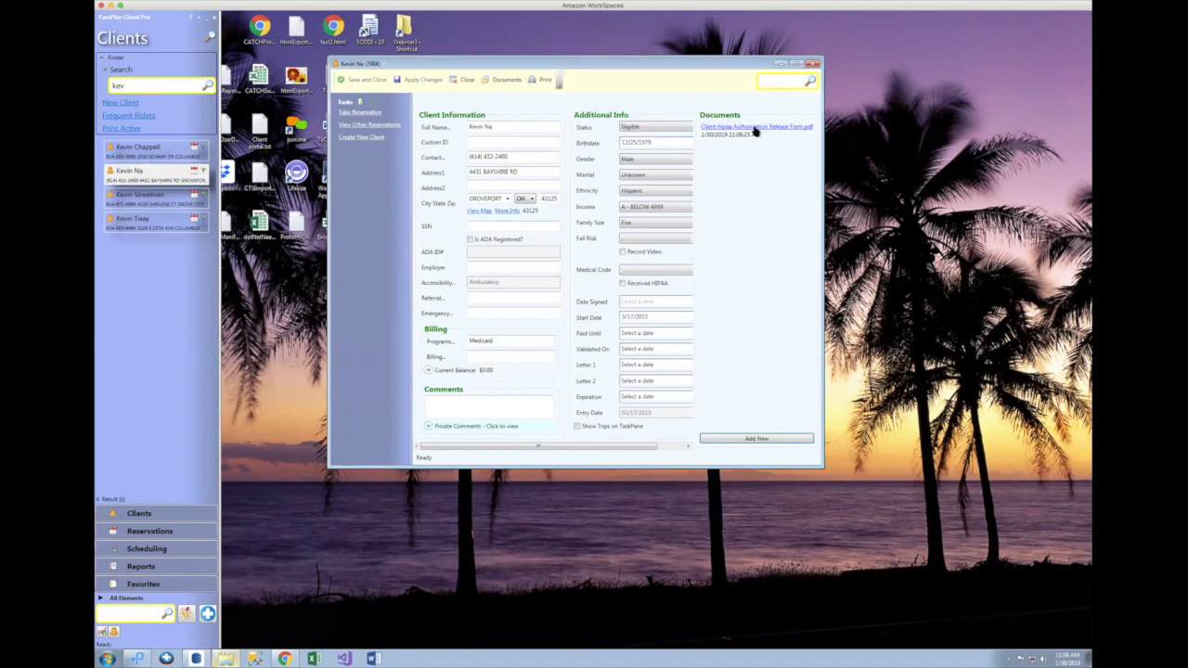
left_click(754, 130)
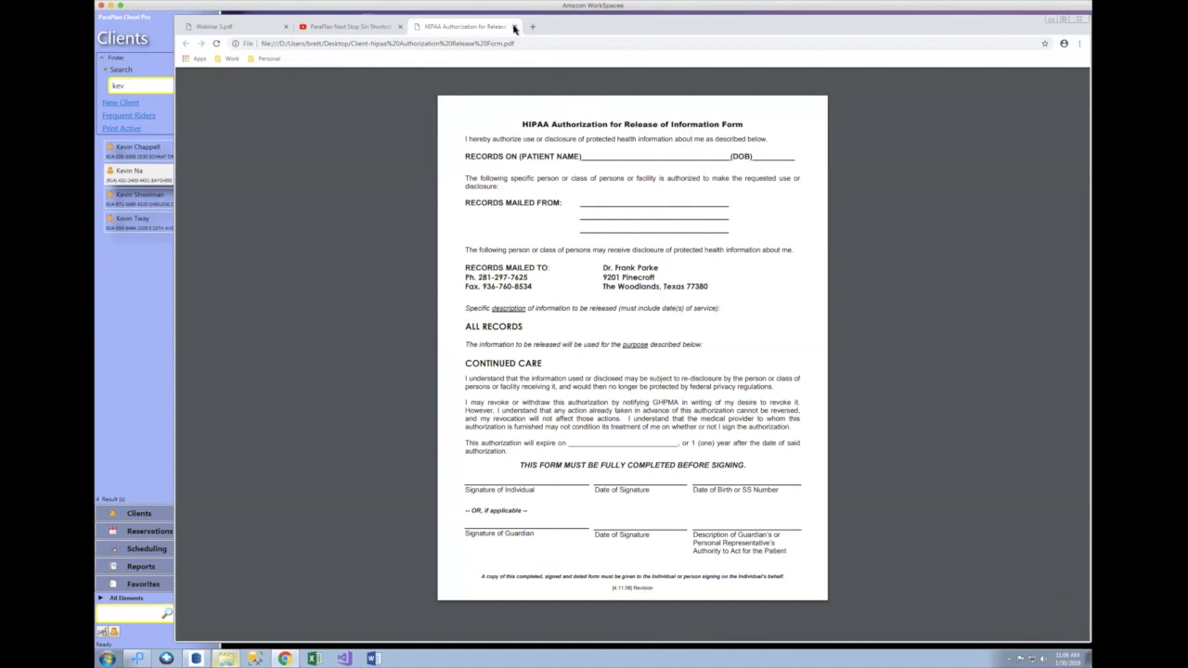
left_click(1049, 23)
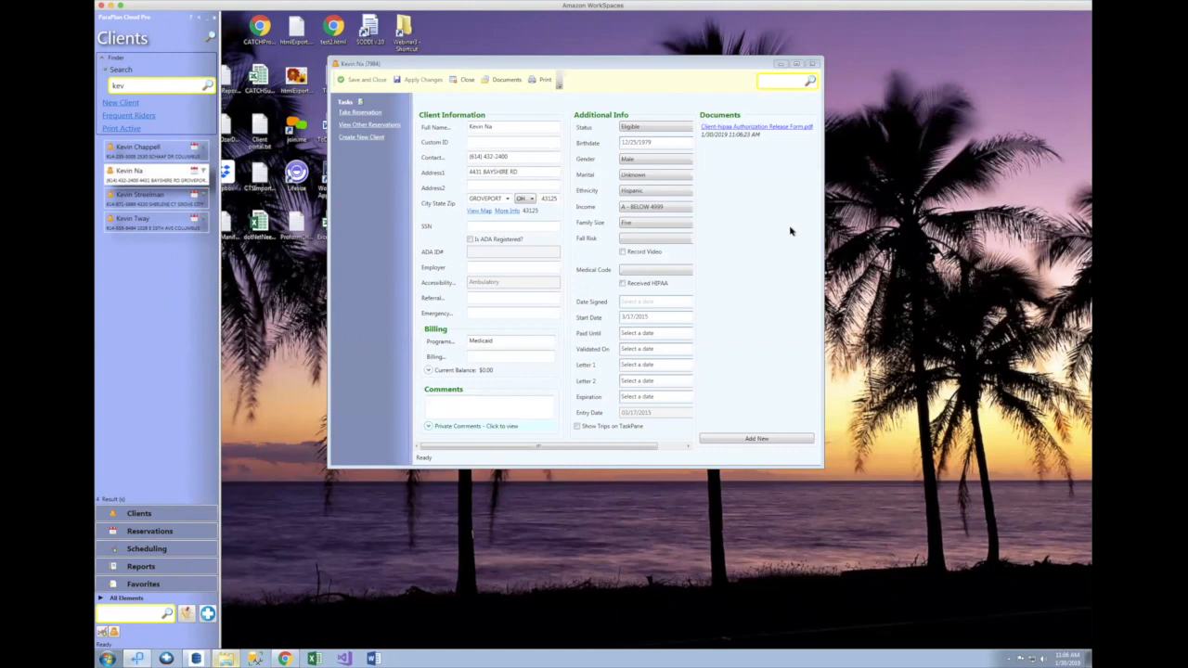
Step: Attach Client-Sample HIPAA Release Form.pdf twice, bringing the client's Documents list to three files
left_click_drag(821, 347, 843, 346)
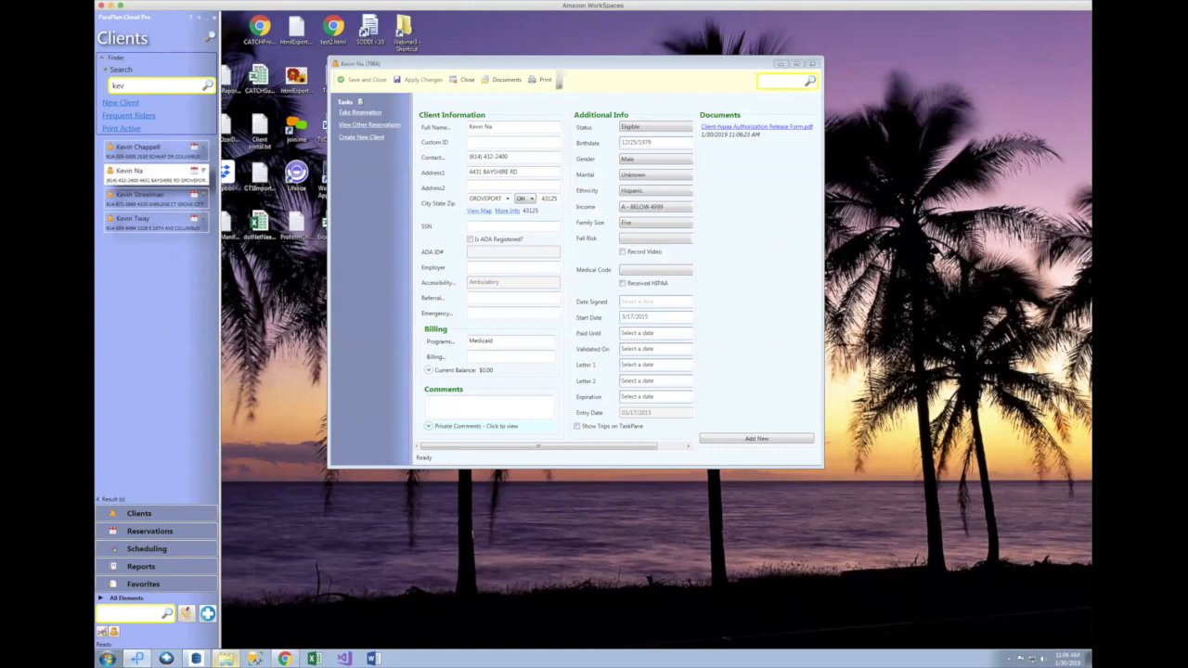
left_click(777, 438)
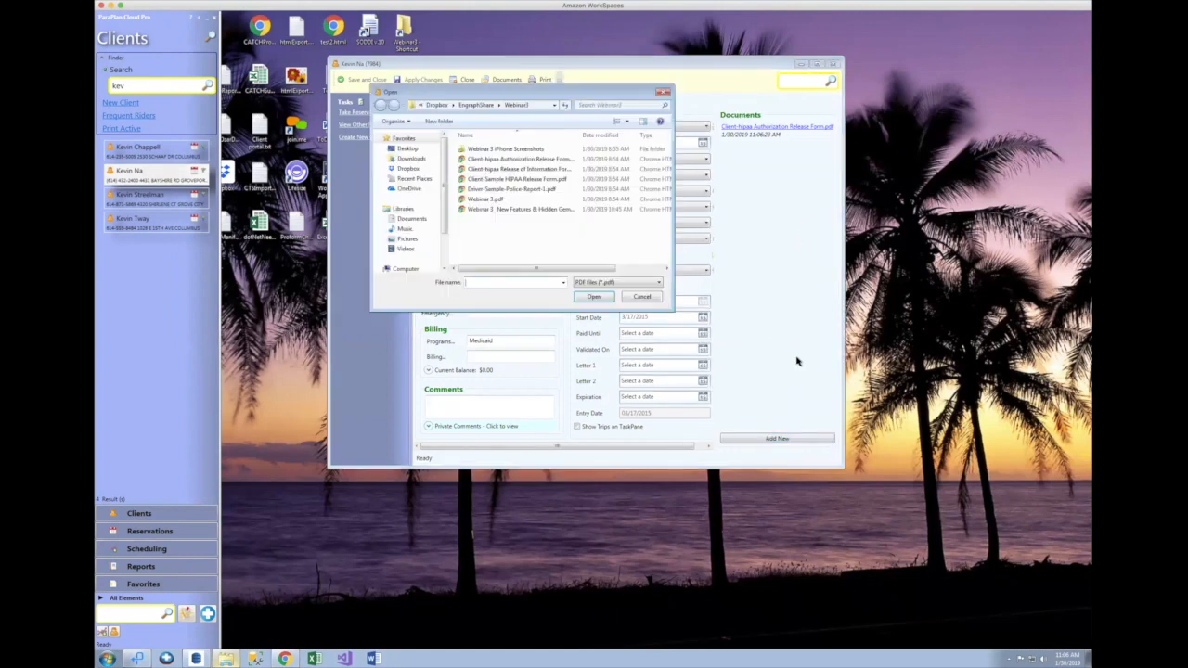
left_click(618, 283)
left_click(616, 299)
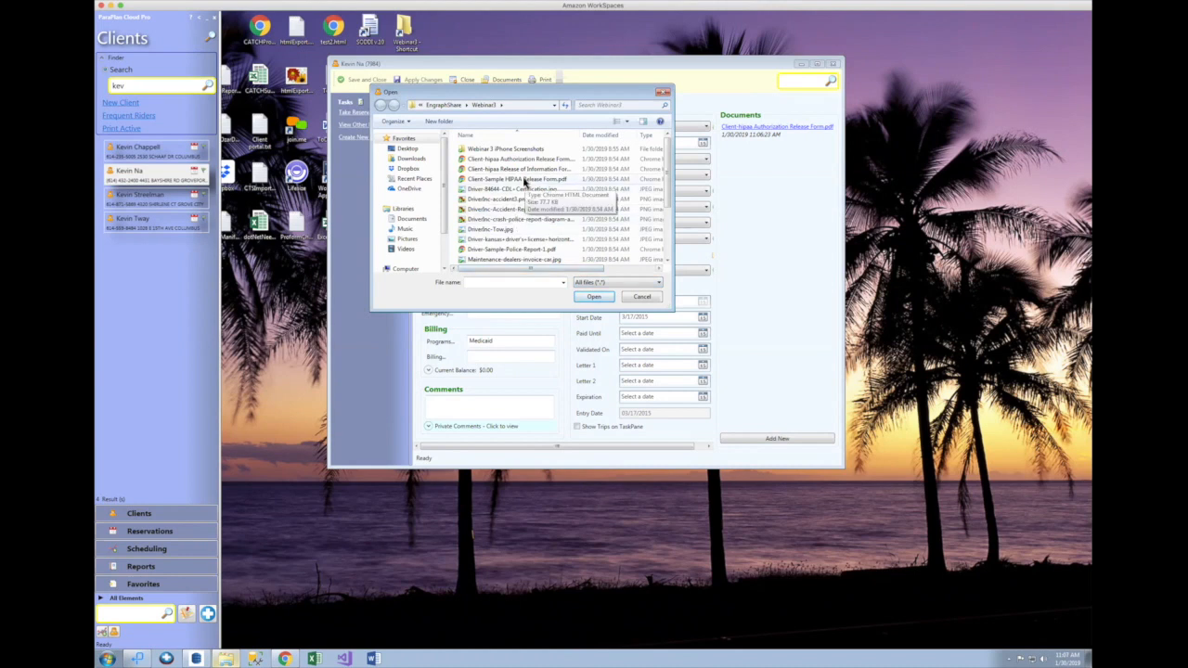
double_click(526, 182)
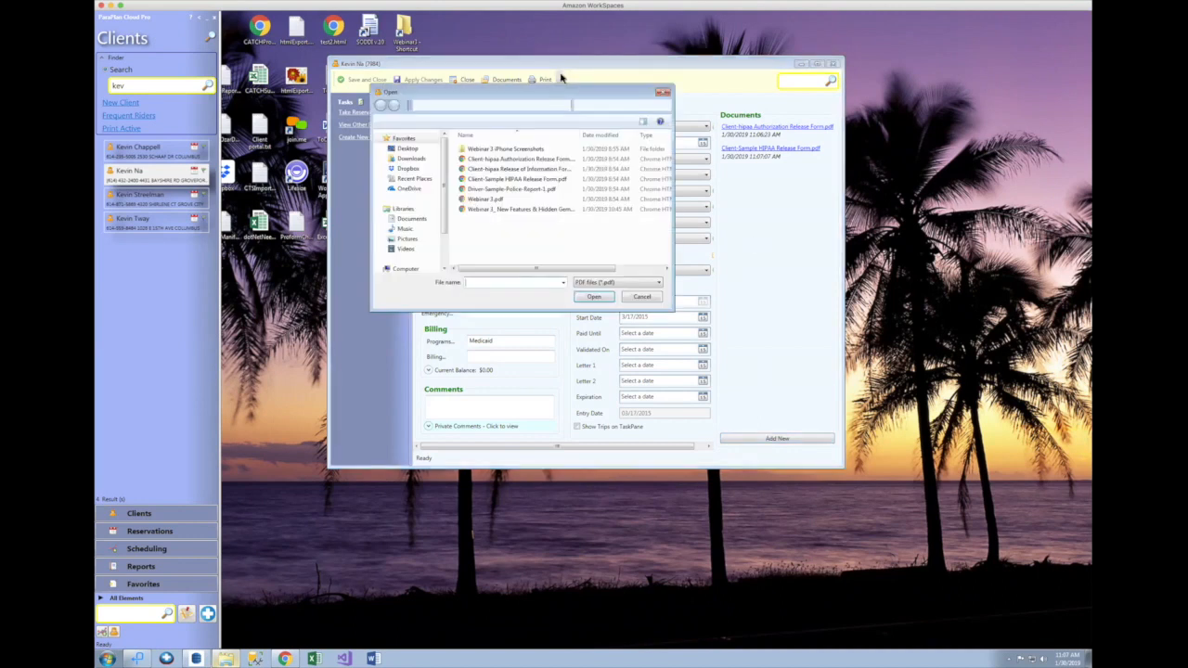
left_click(520, 180)
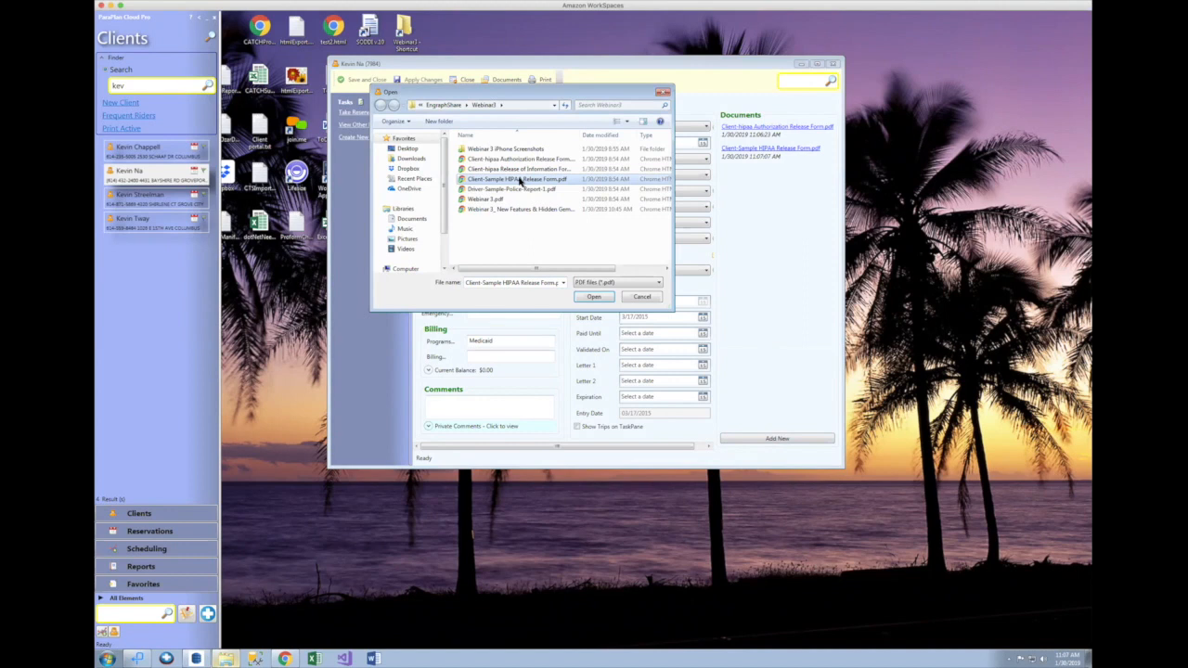
left_click(594, 297)
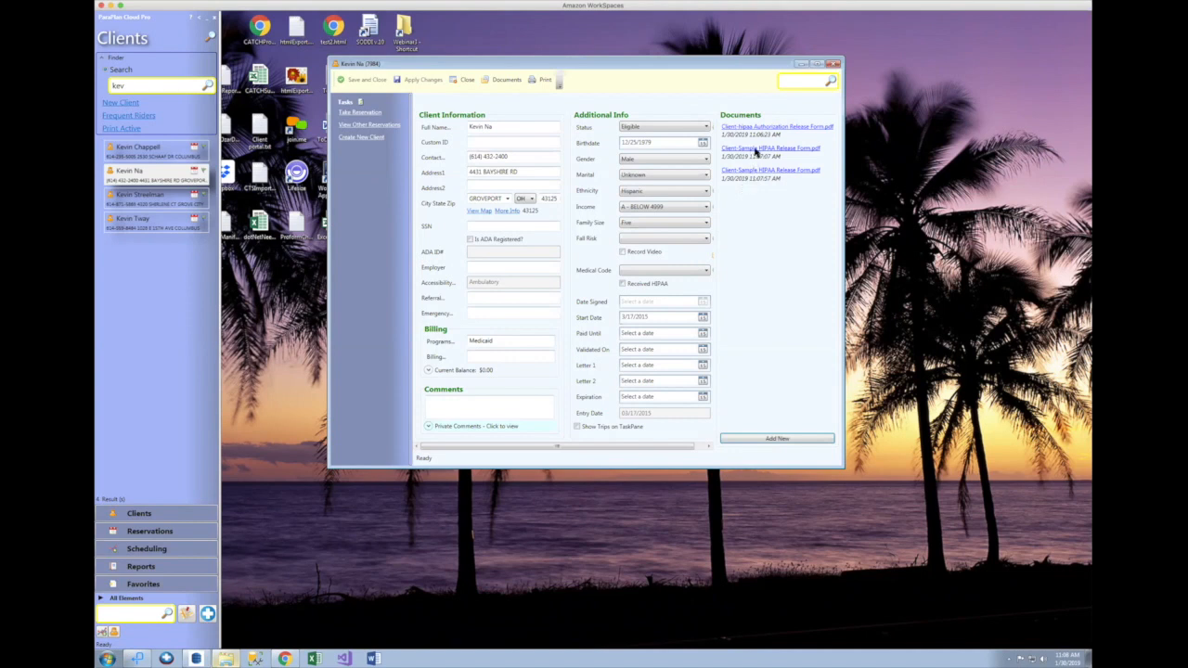
Step: Delete the duplicate Client-Sample HIPAA Release Form.pdf, then close the client record
right_click(755, 152)
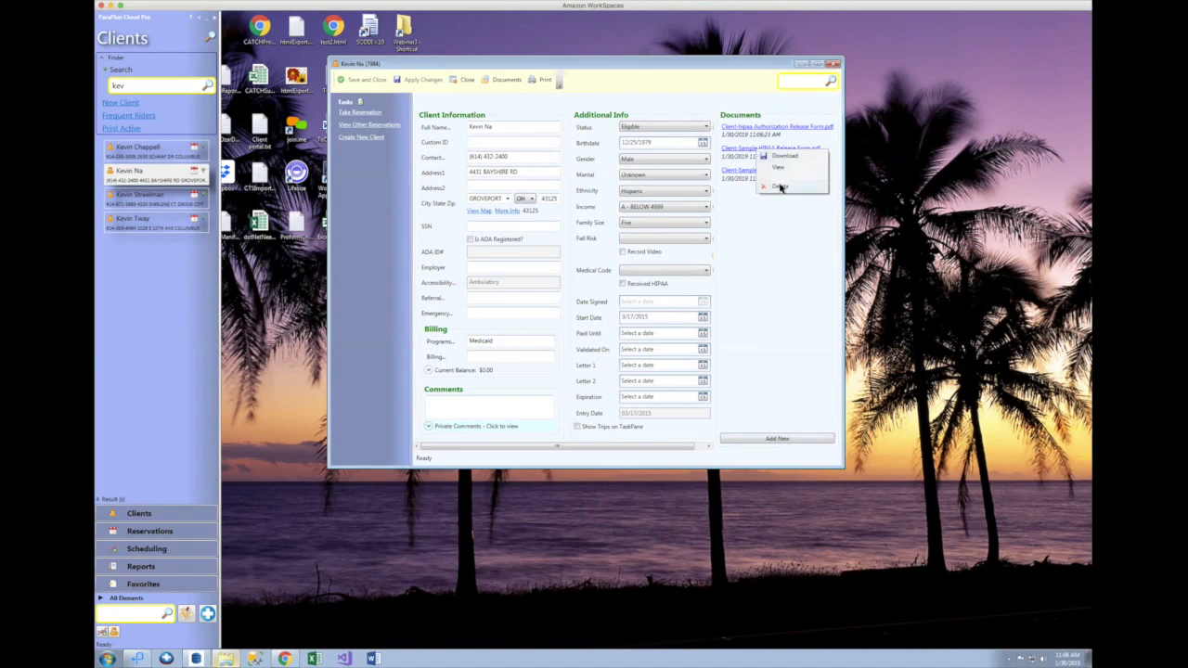
left_click(781, 188)
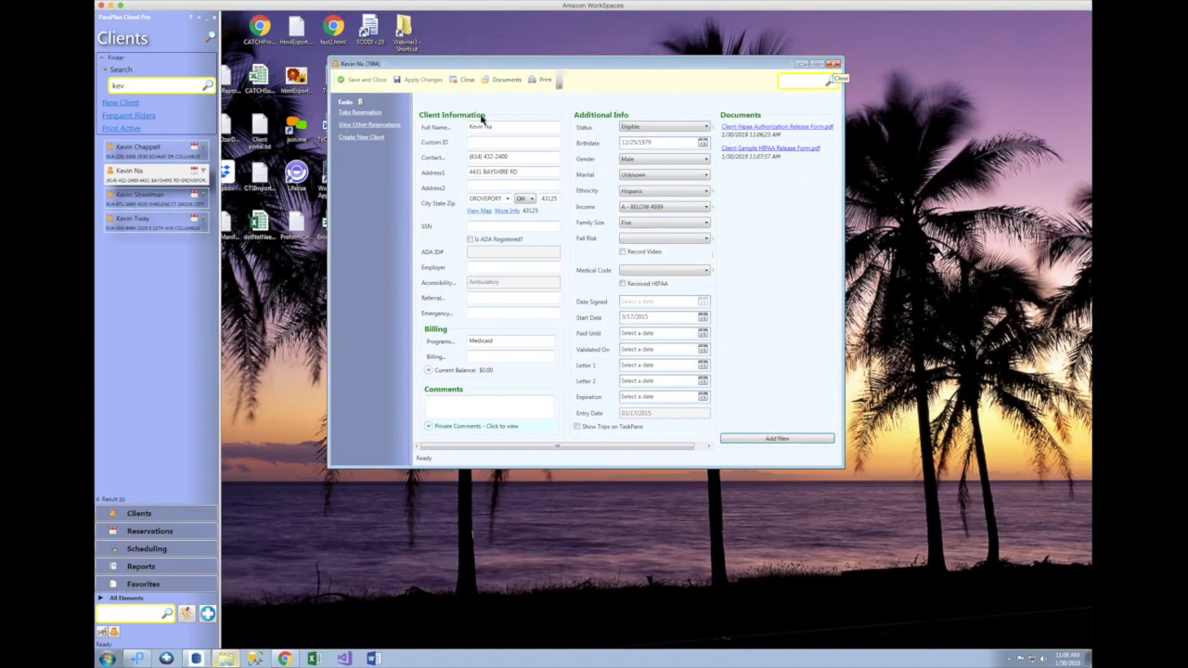
left_click(501, 80)
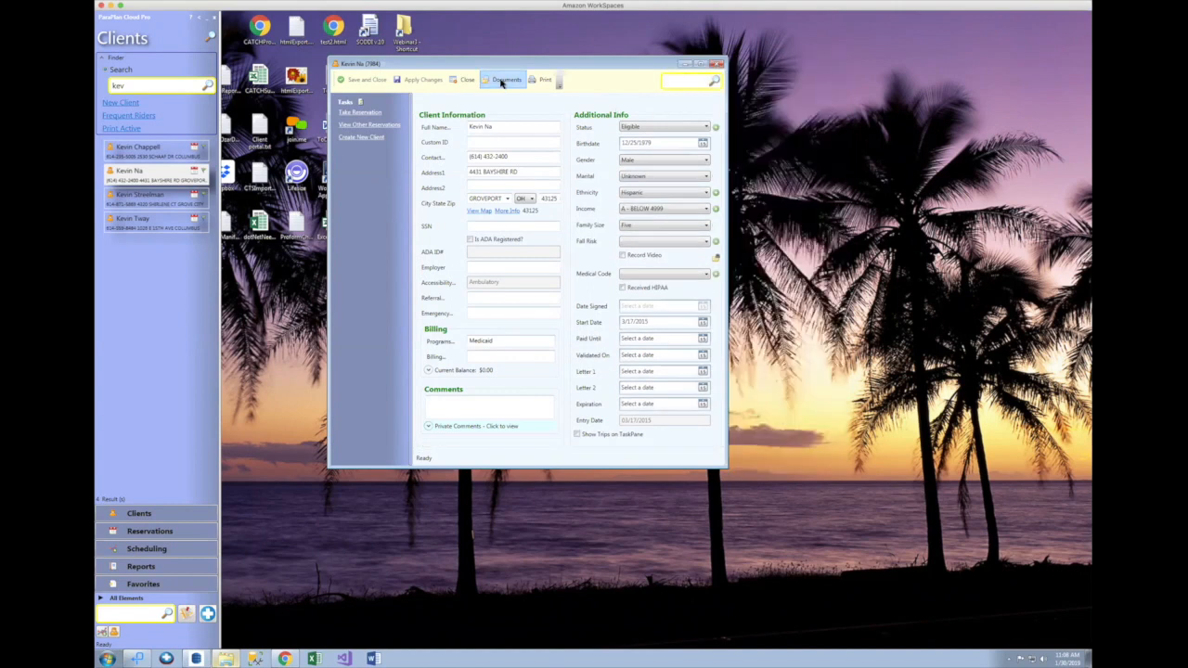
left_click(501, 81)
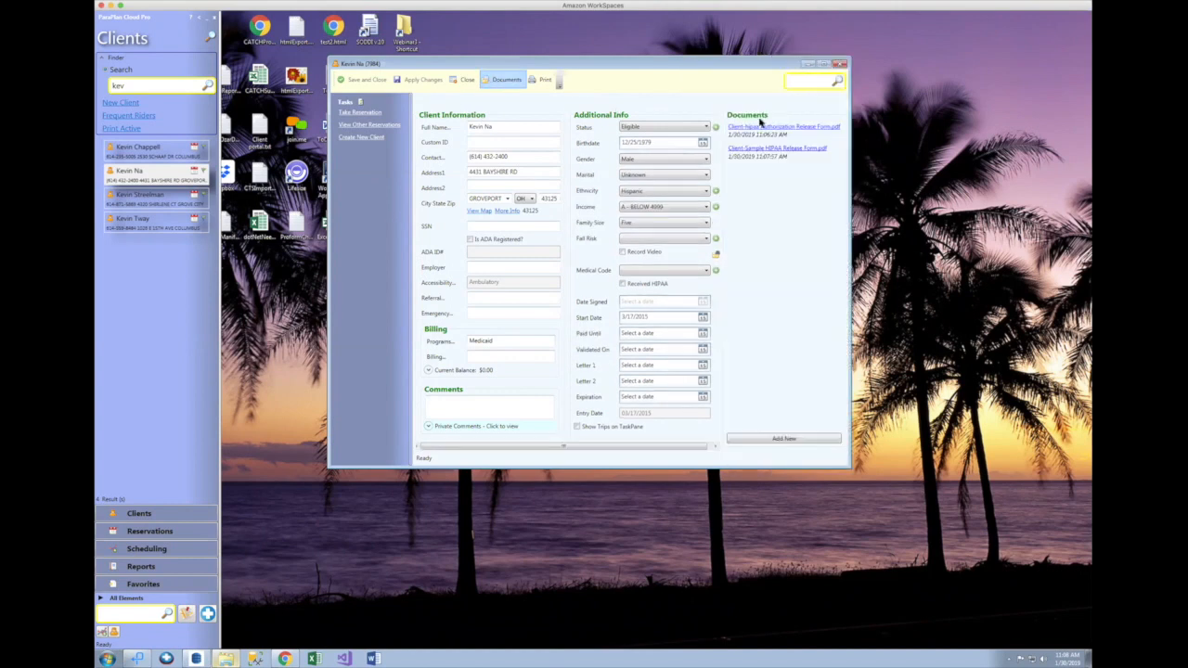
left_click(840, 63)
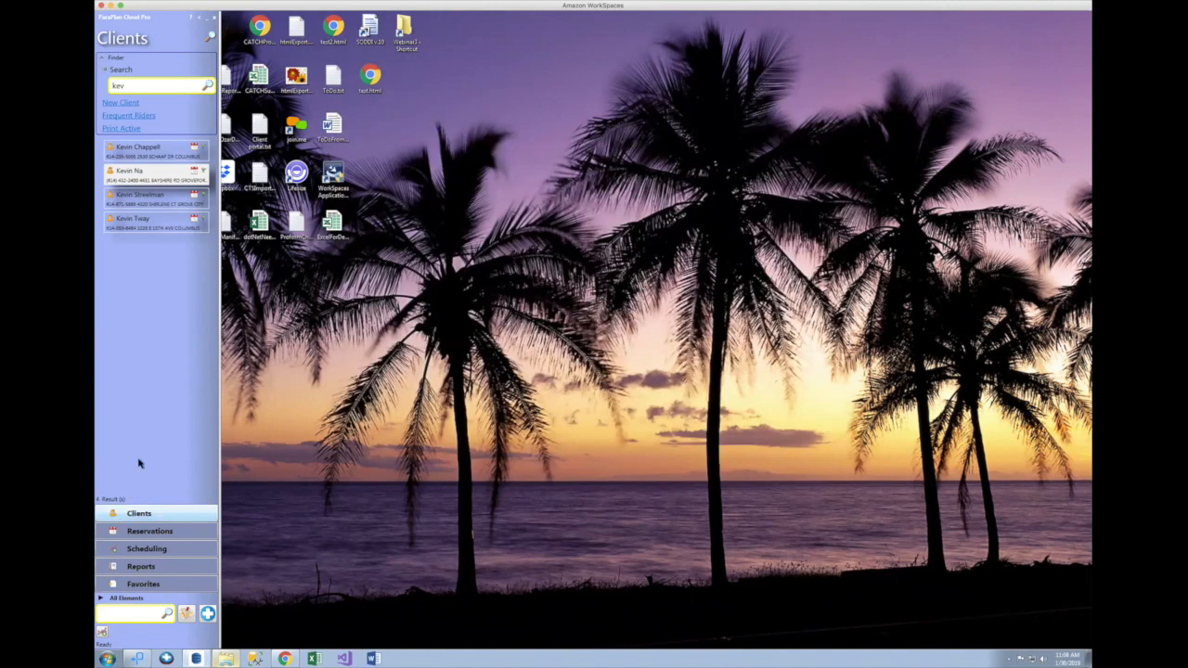
Step: Switch from All Elements to the Drivers list and open the fifth driver's record
left_click(126, 599)
left_click_drag(210, 548, 211, 525)
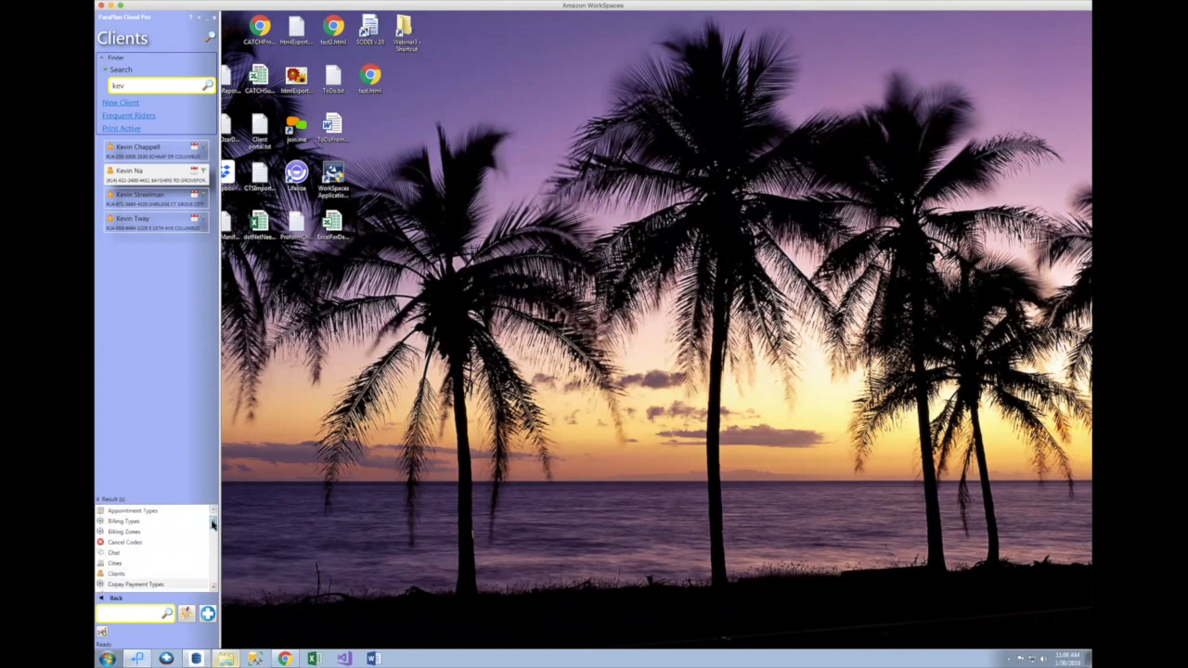
scroll(212, 525, "down", 2)
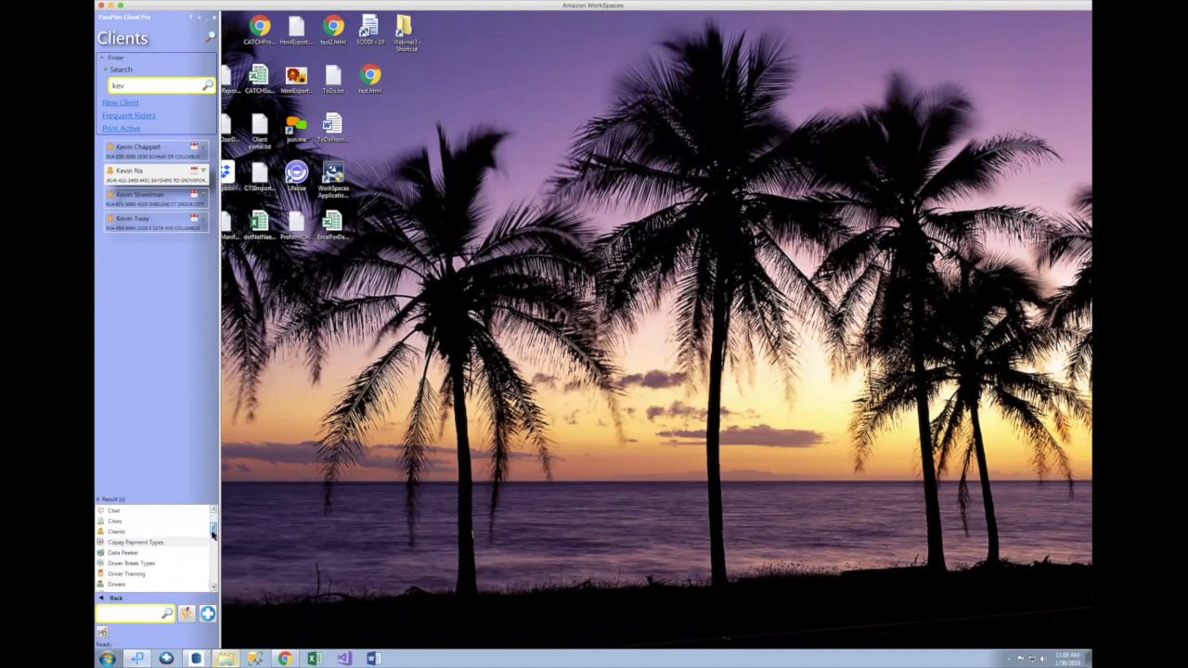
left_click(114, 563)
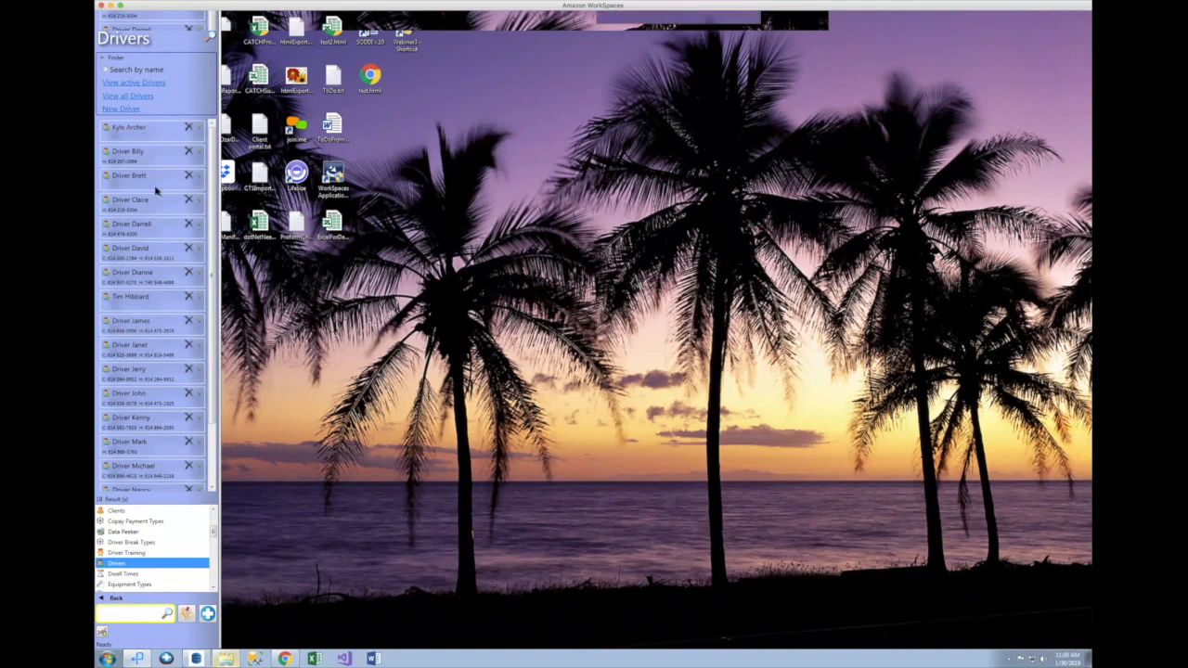
left_click(155, 226)
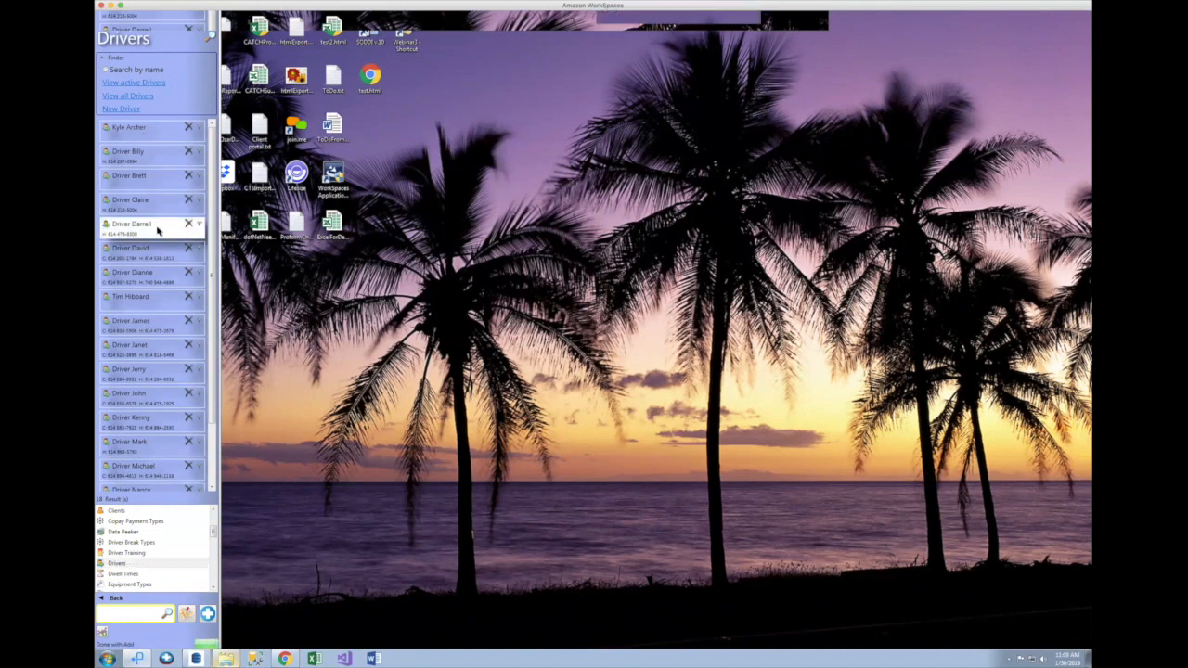
left_click_drag(370, 30, 549, 65)
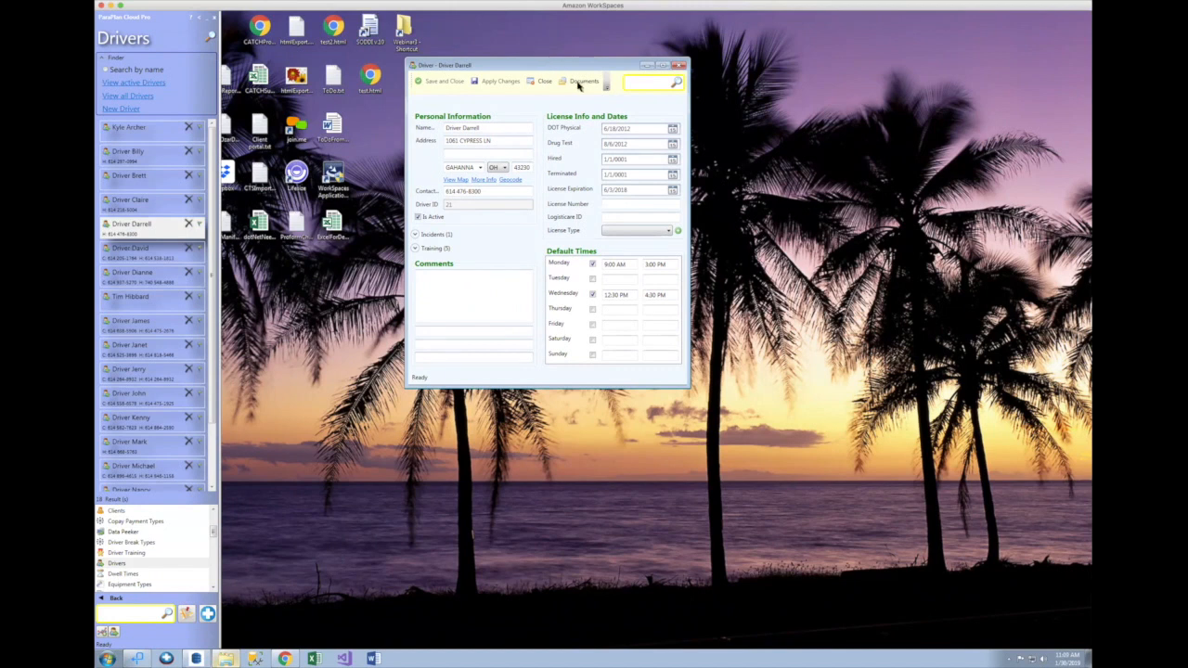
Step: Attach Driver-kansas-drivers-license-horizontal1.JPG to the driver's documents using the All Files filter
left_click(582, 82)
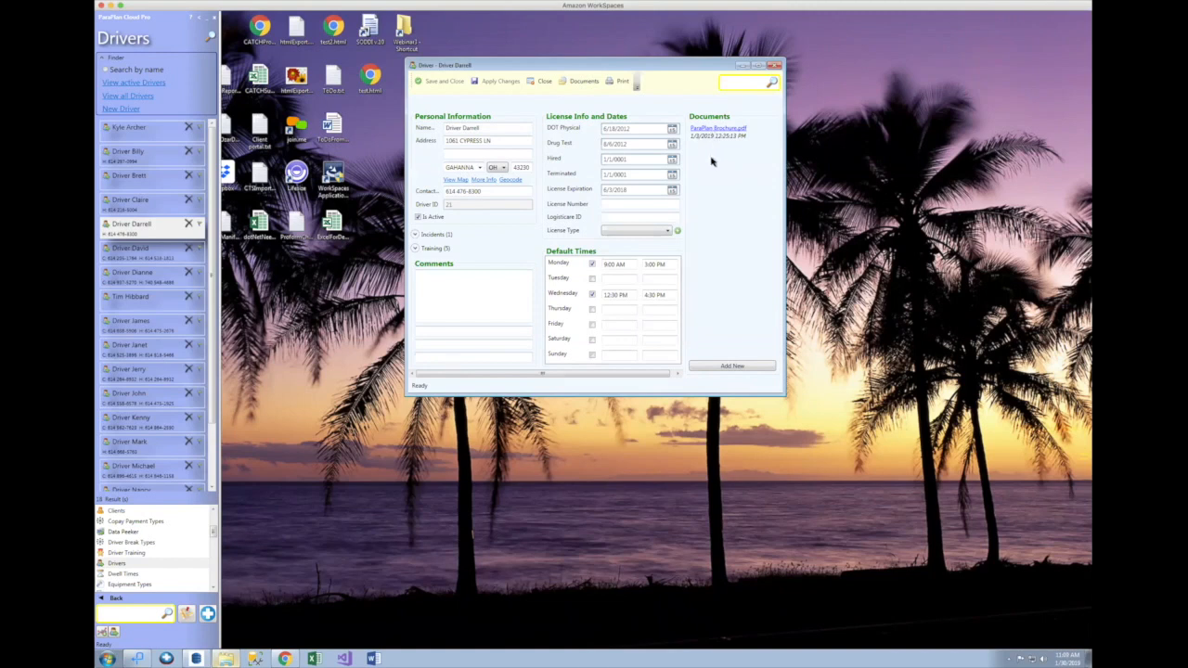
left_click(724, 366)
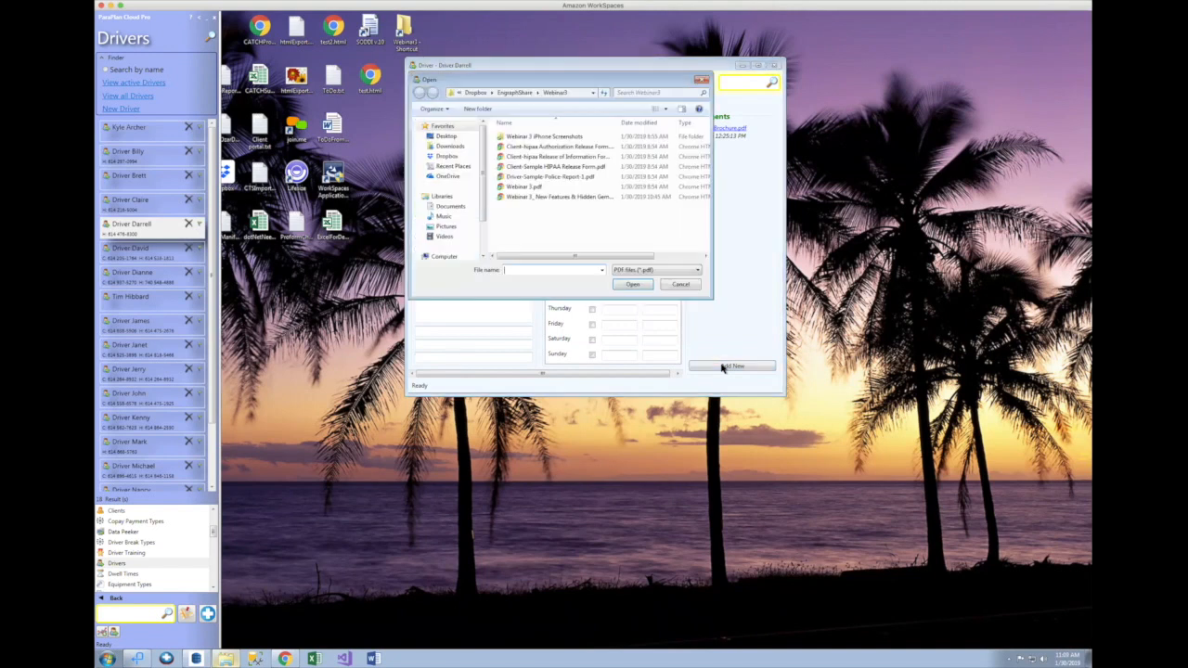
left_click(650, 271)
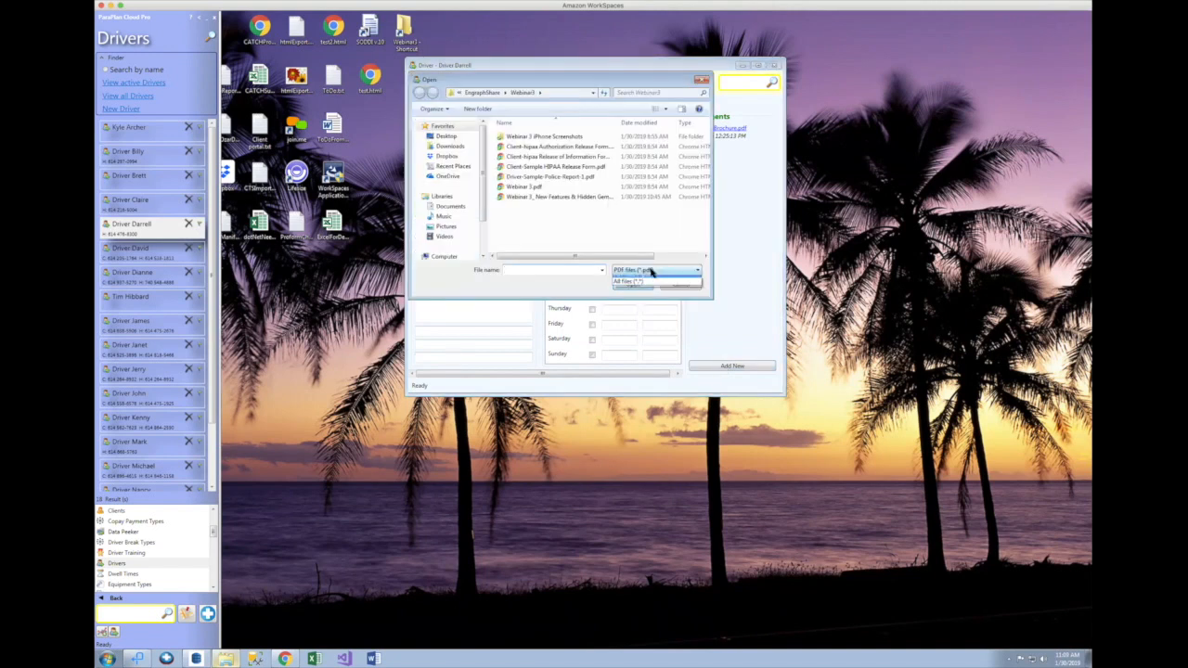
left_click(650, 287)
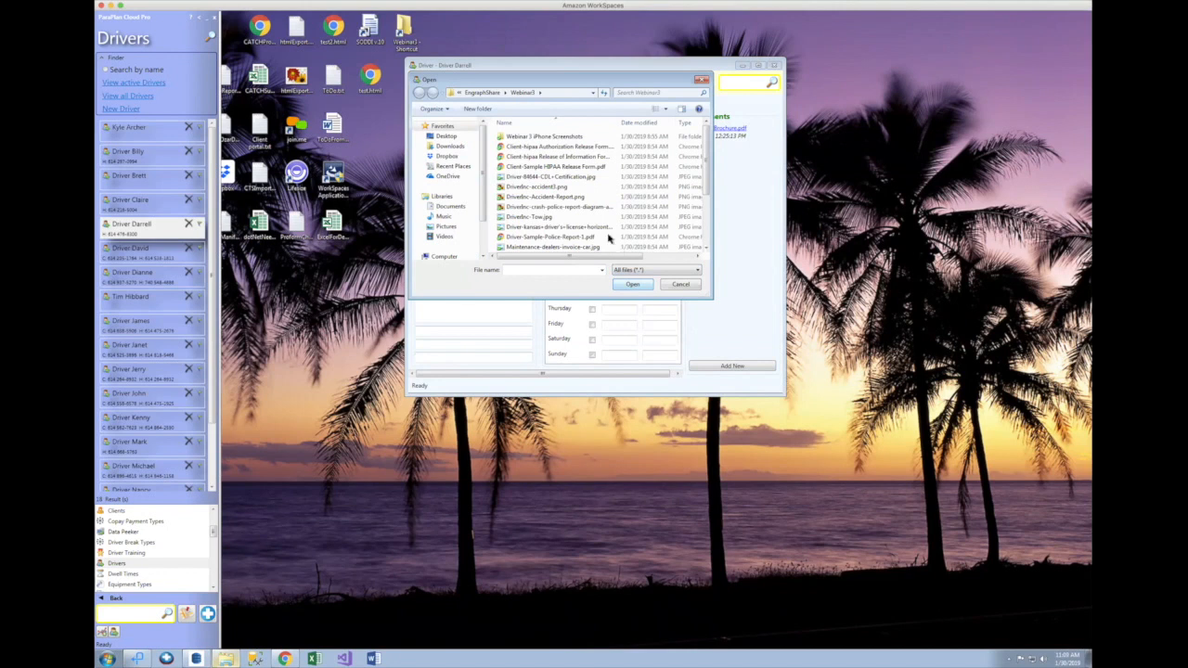
double_click(594, 227)
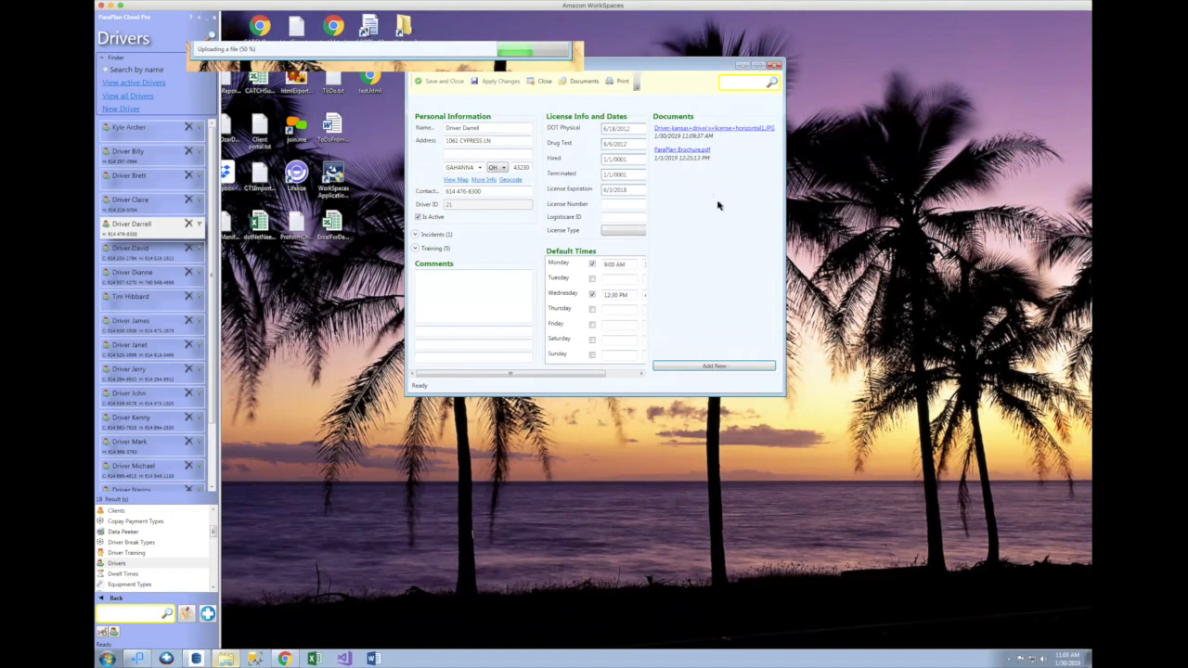
Step: Attach Driver-B4M4-CDL-Certification.jpg to the driver and delete ParaPlan Brochure.pdf
left_click(701, 366)
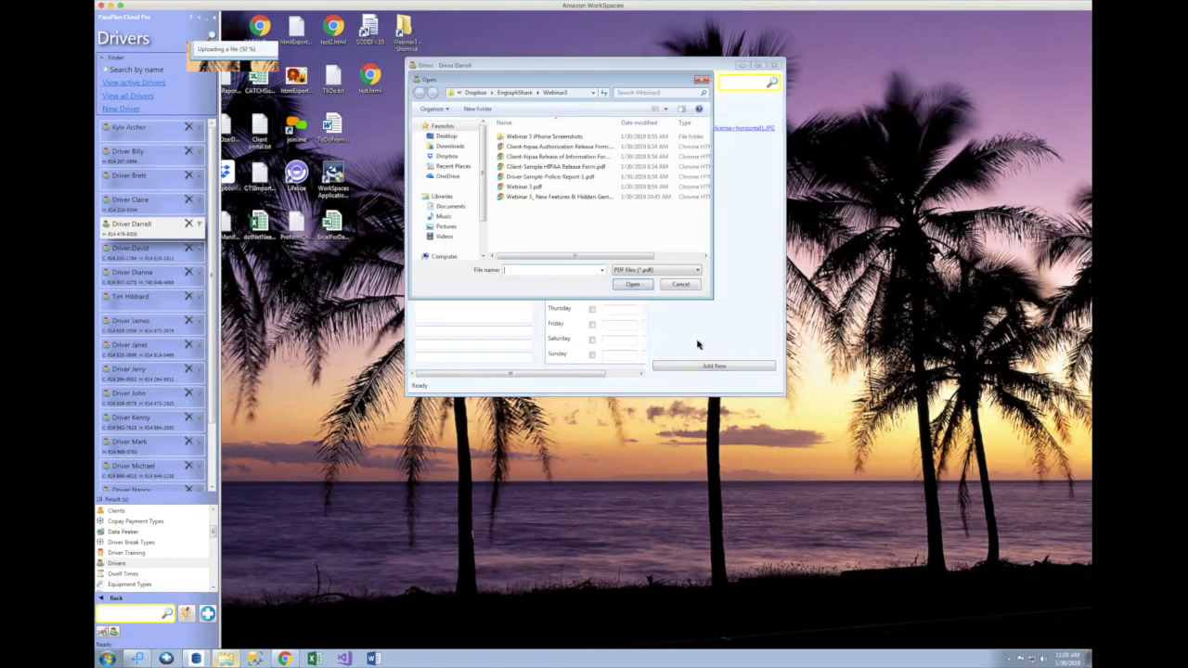
left_click(639, 270)
left_click(636, 284)
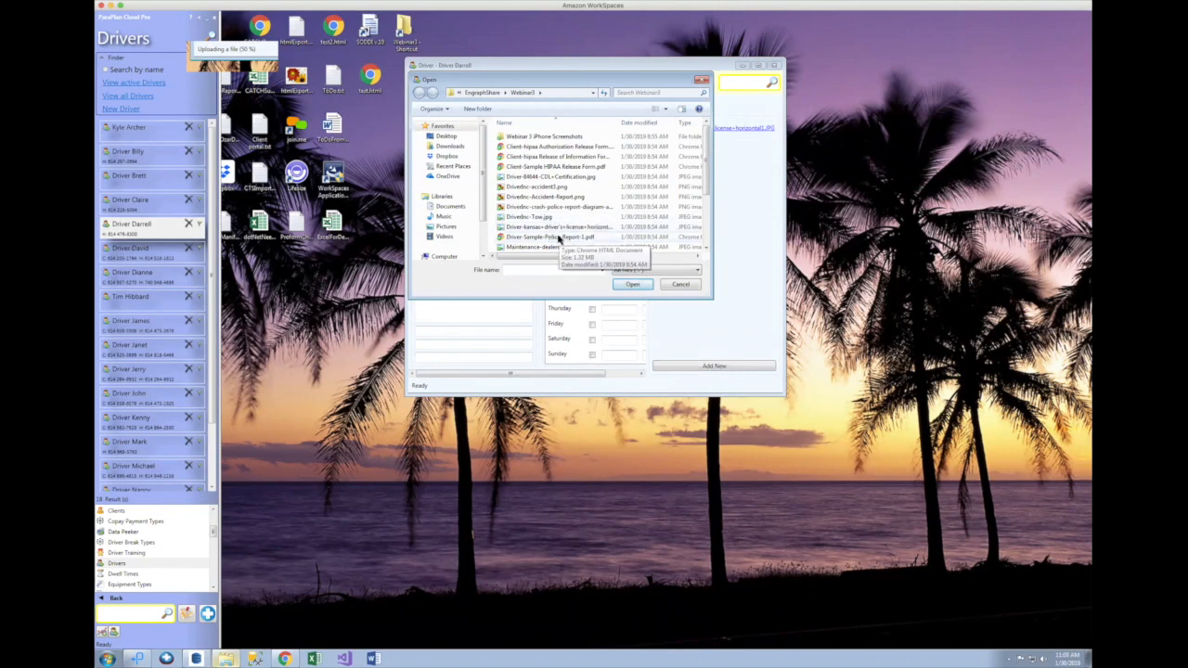
double_click(550, 177)
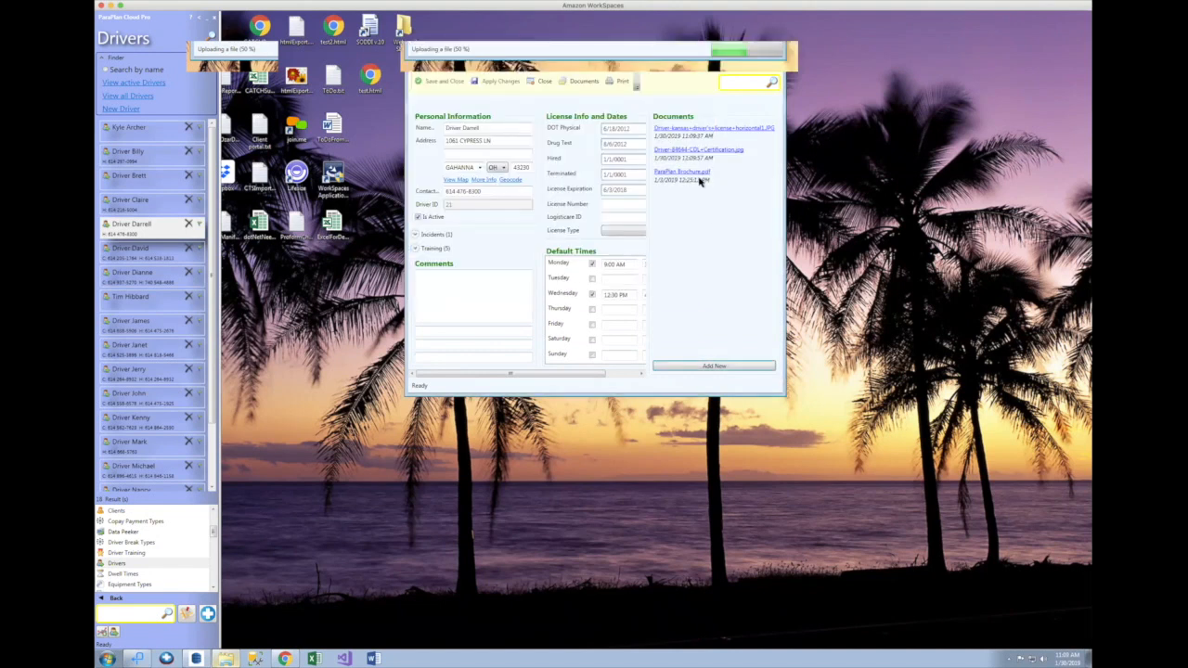
right_click(699, 174)
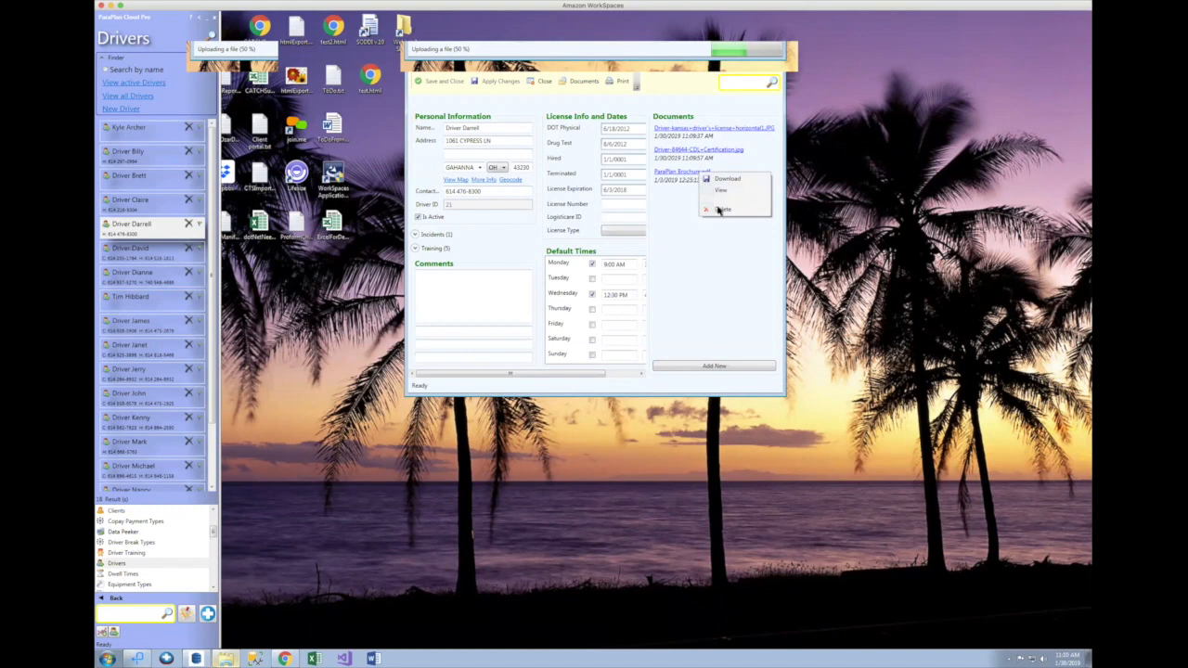
left_click(719, 210)
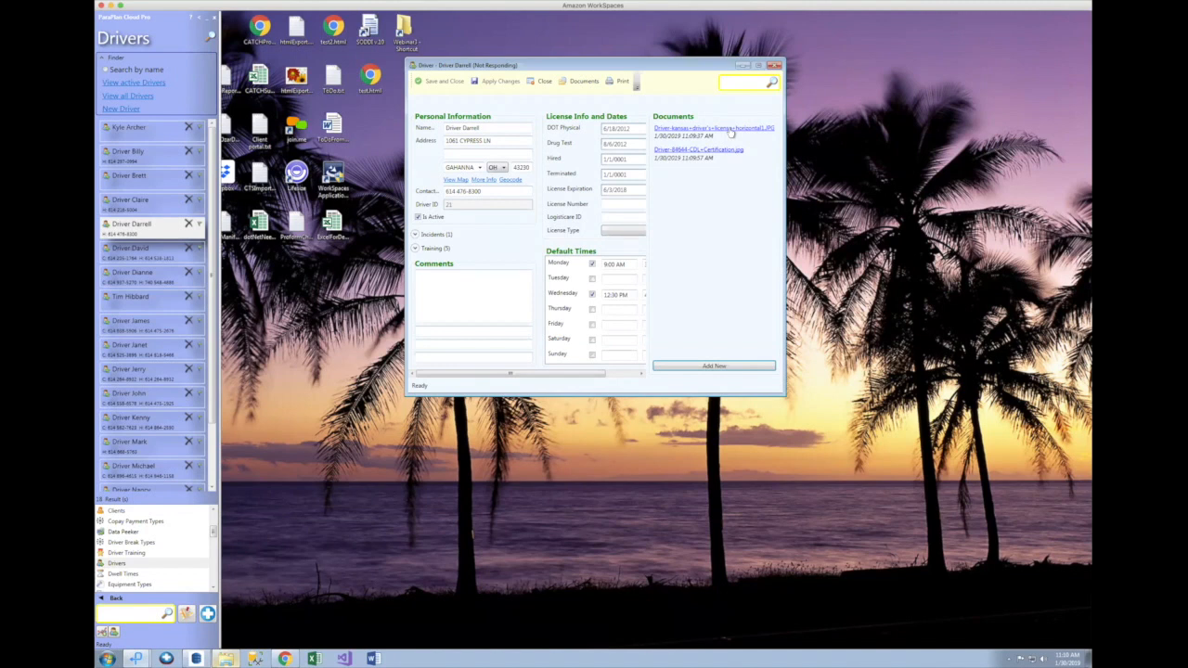
left_click(731, 133)
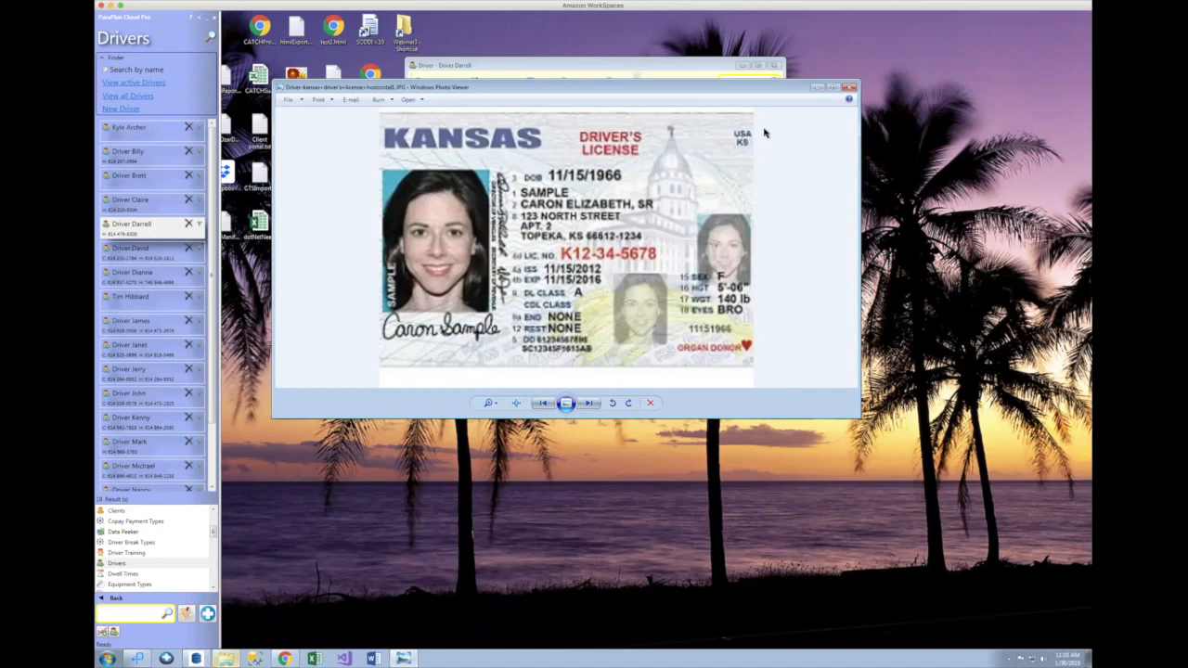
left_click(848, 90)
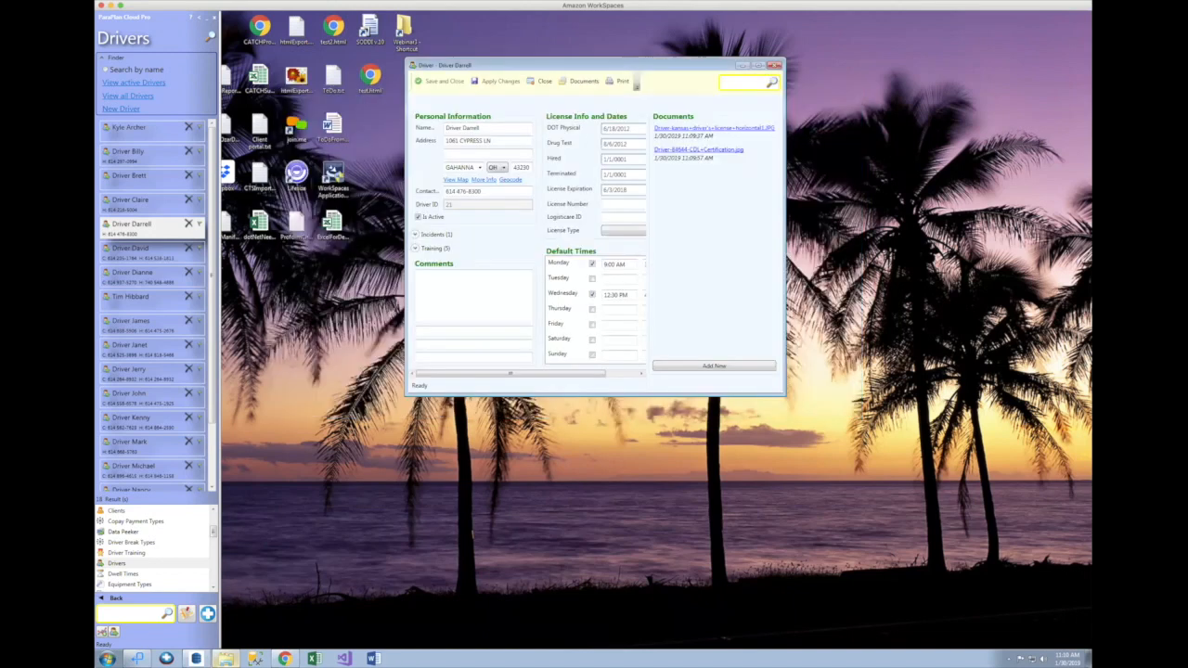
left_click(736, 152)
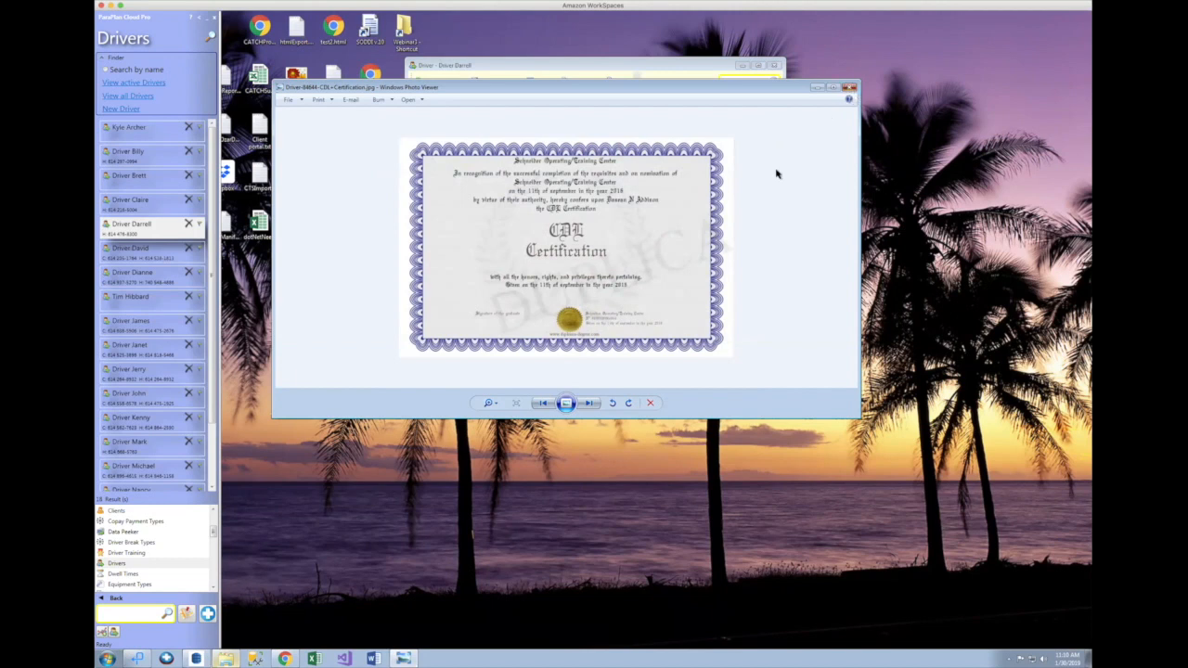
left_click(848, 88)
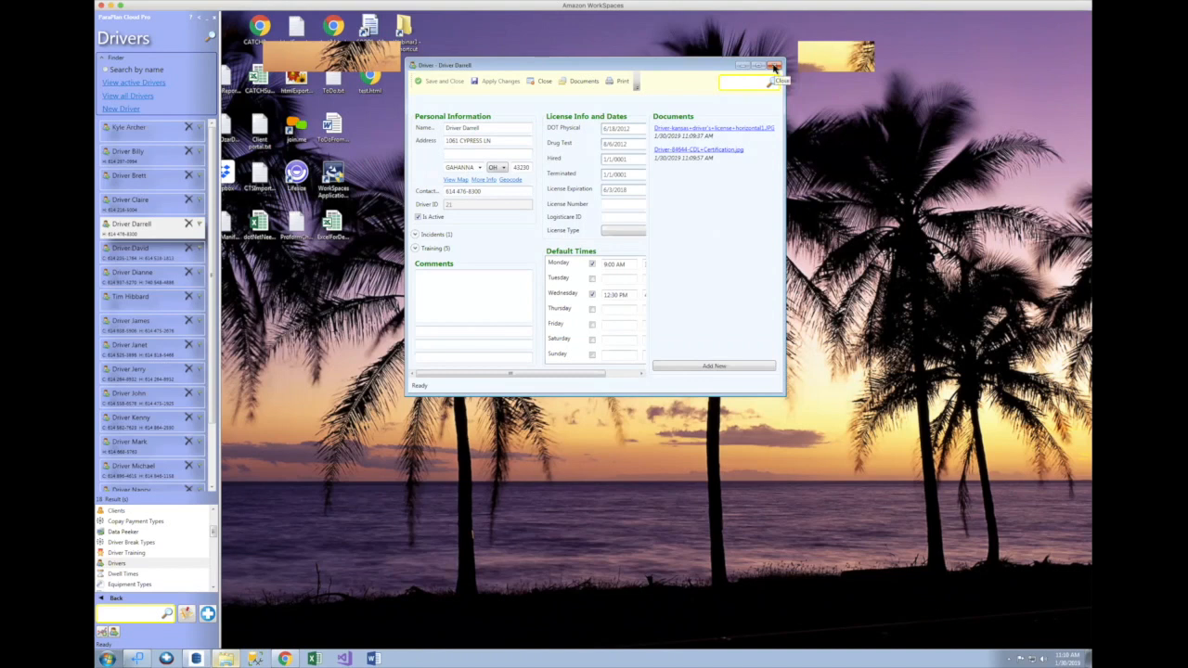
Step: Close the driver record, review a client's documents, then search 'vehicles' to list all 17 vehicles
left_click(775, 67)
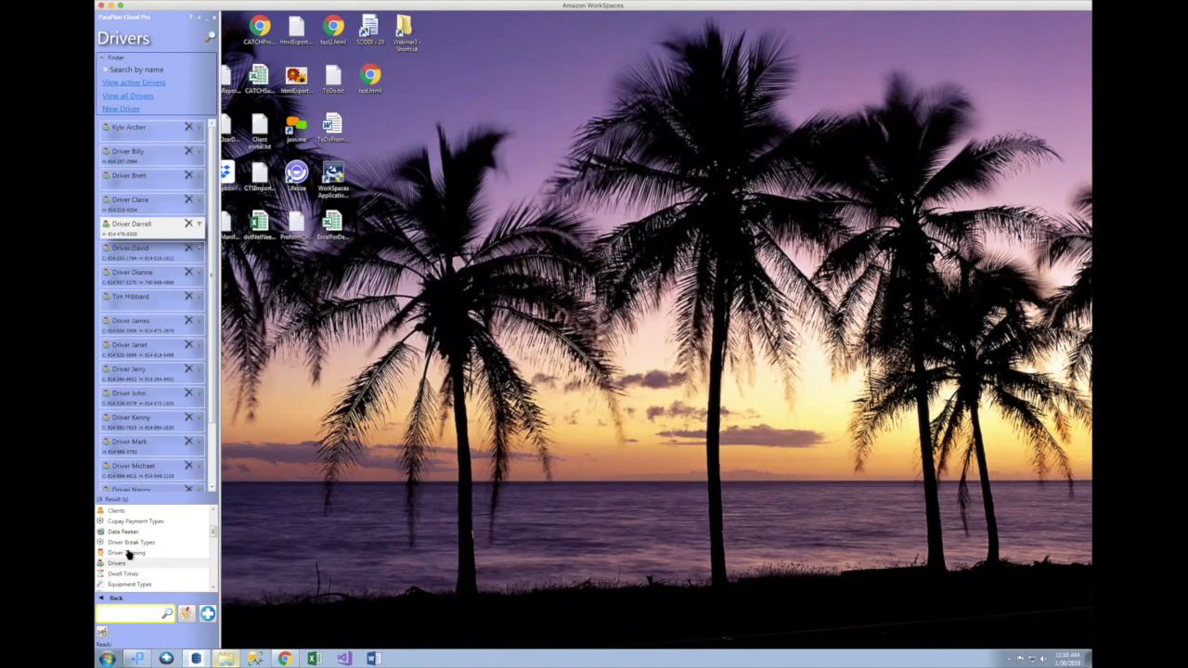
left_click(115, 598)
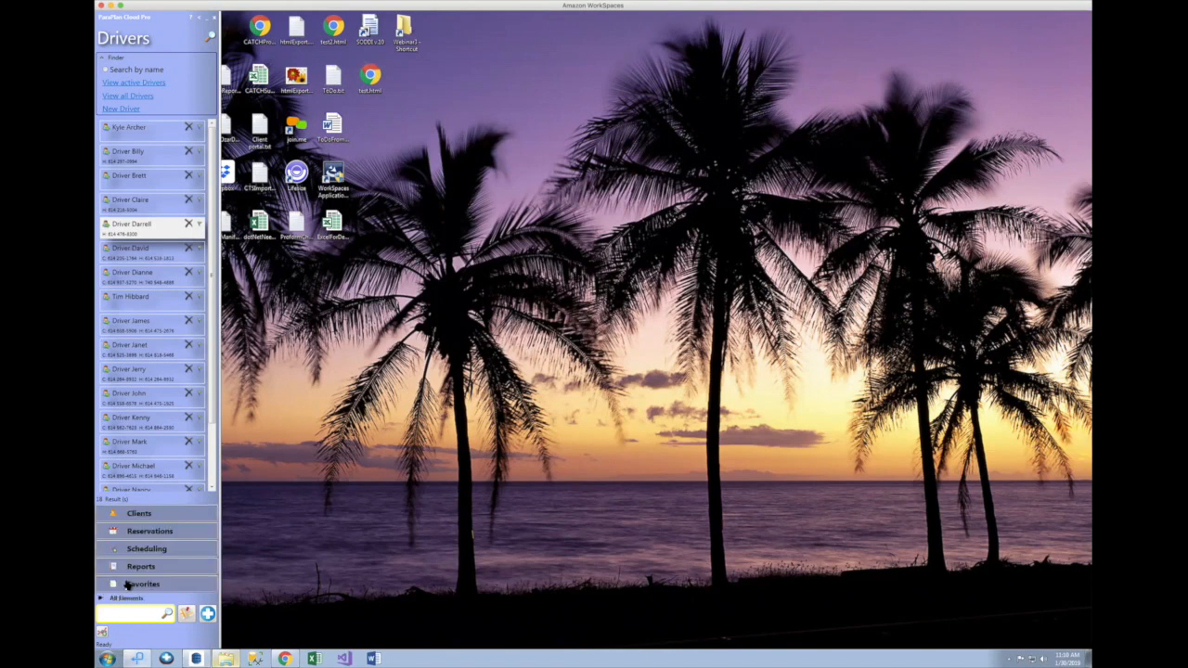
left_click(149, 516)
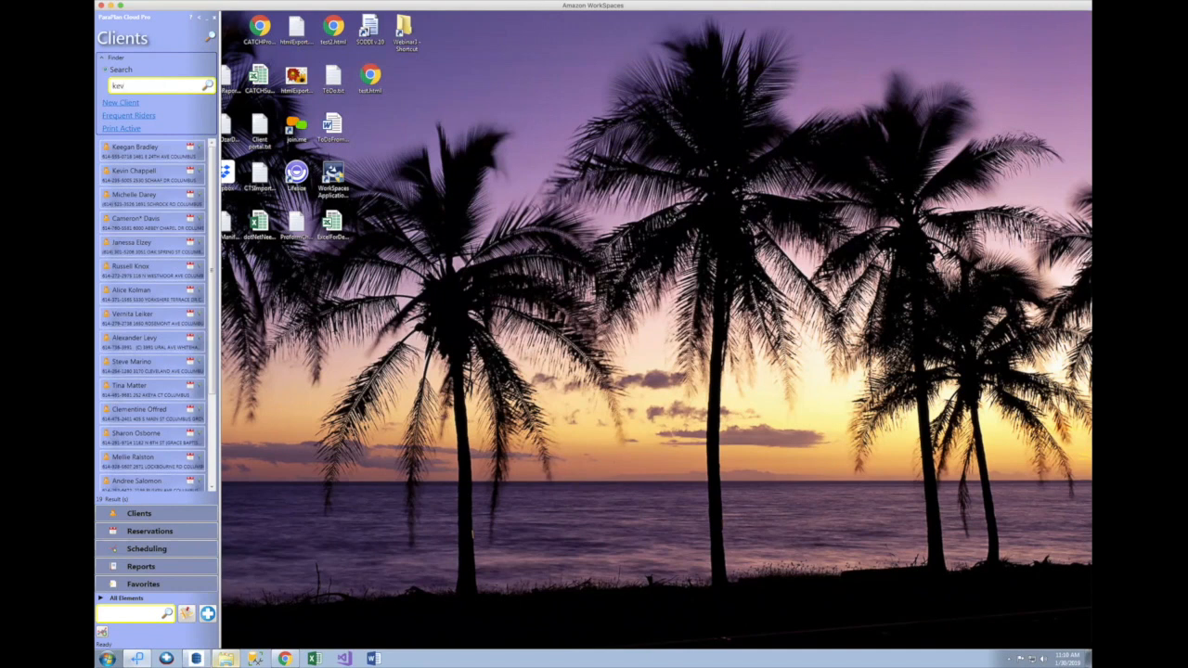
double_click(163, 174)
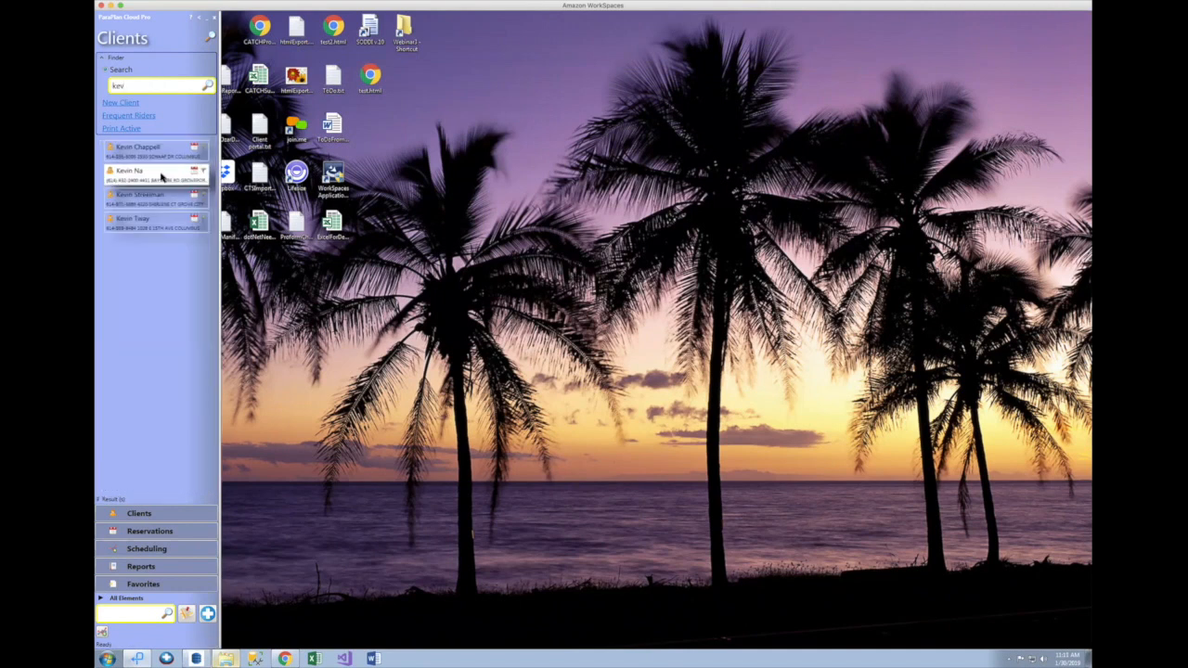
left_click(401, 38)
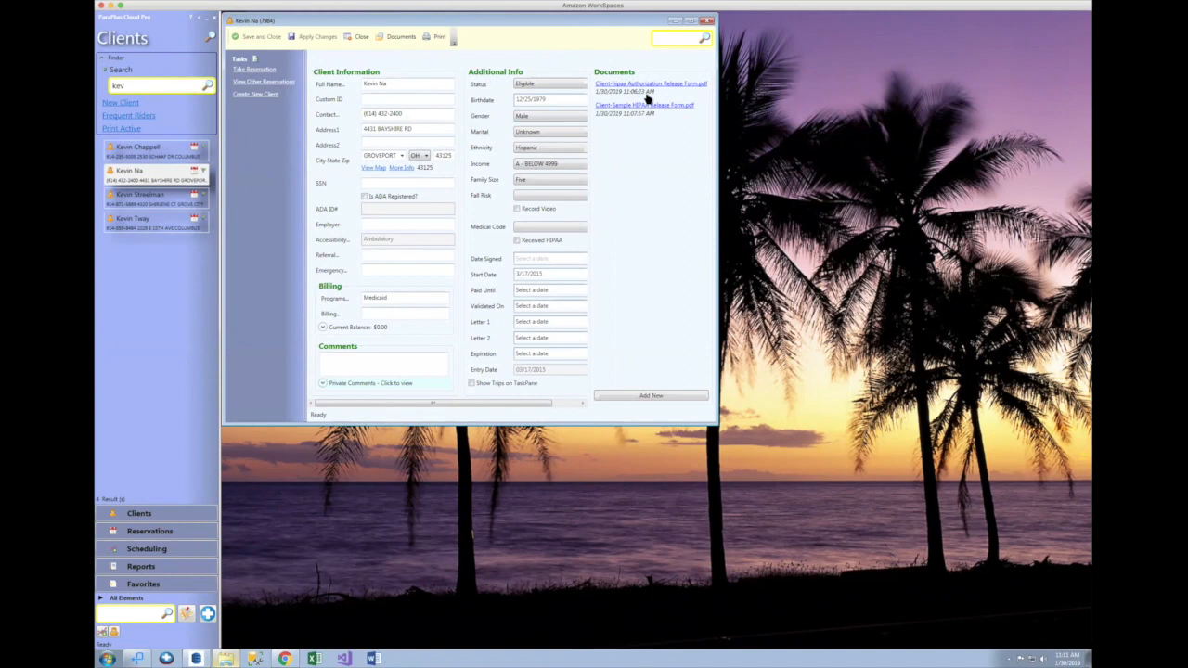
left_click(707, 22)
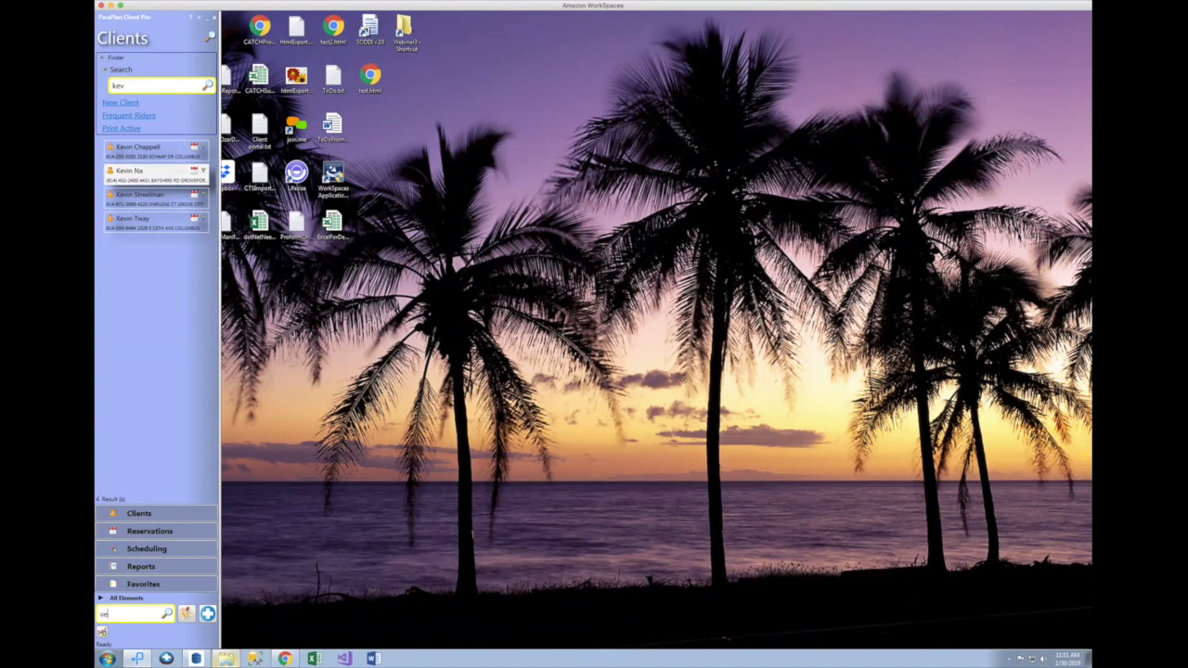
type("hicles")
key("Return")
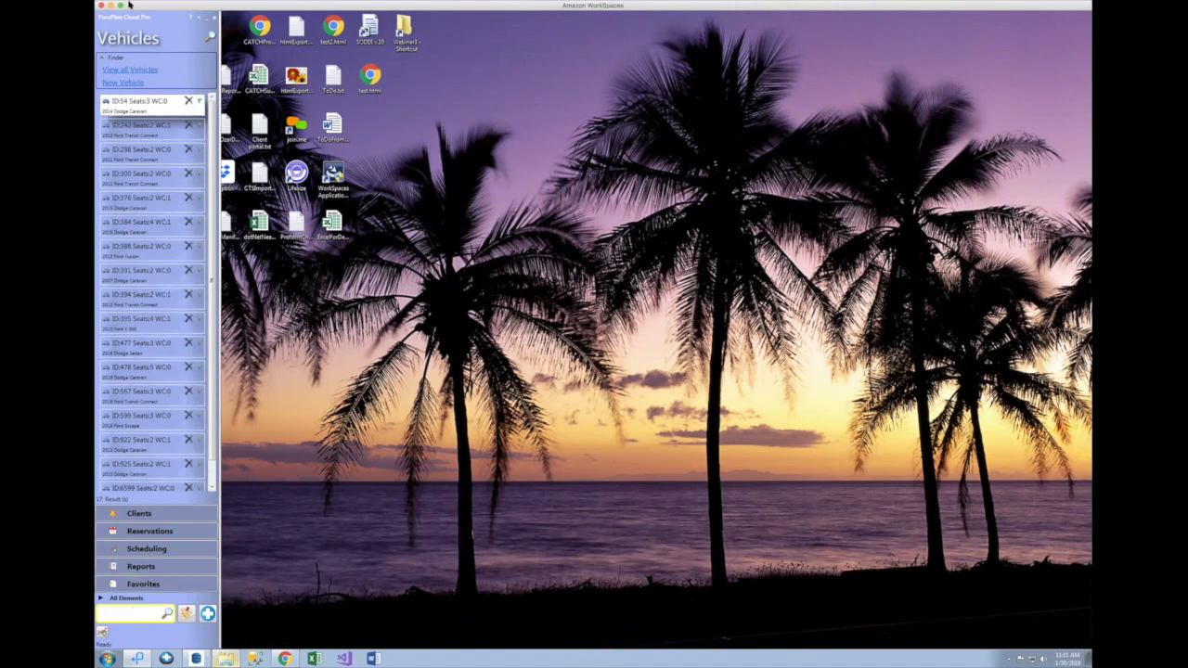
Step: Open vehicle ID 298's record and show its Documents pane
left_click(151, 154)
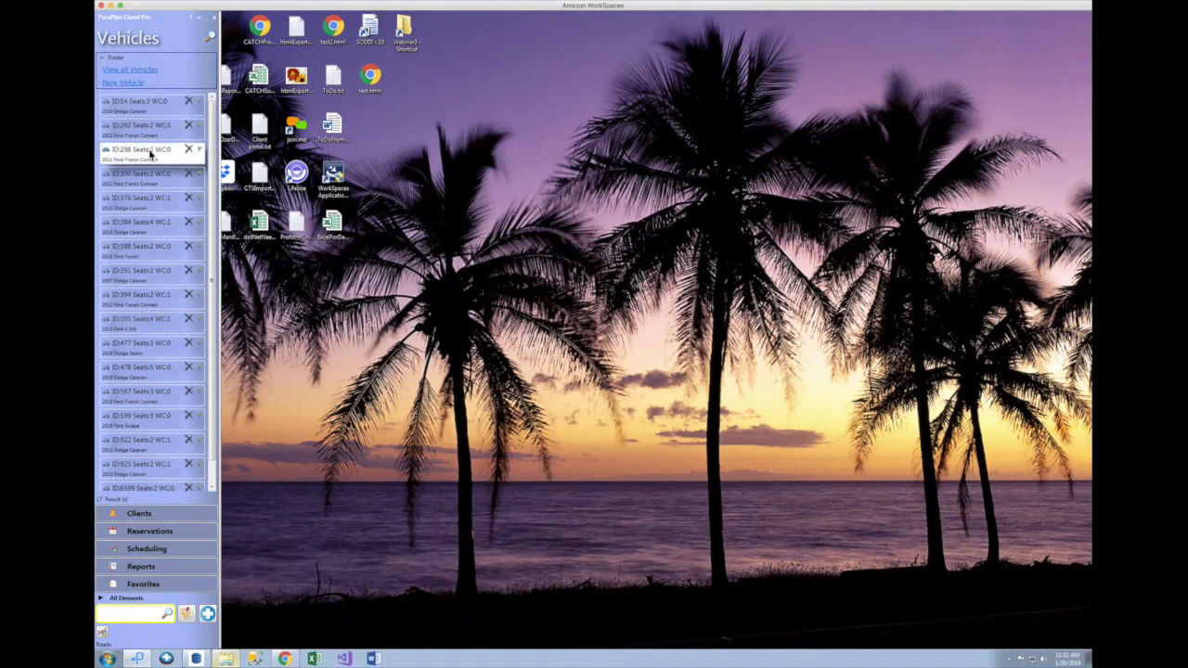
double_click(151, 155)
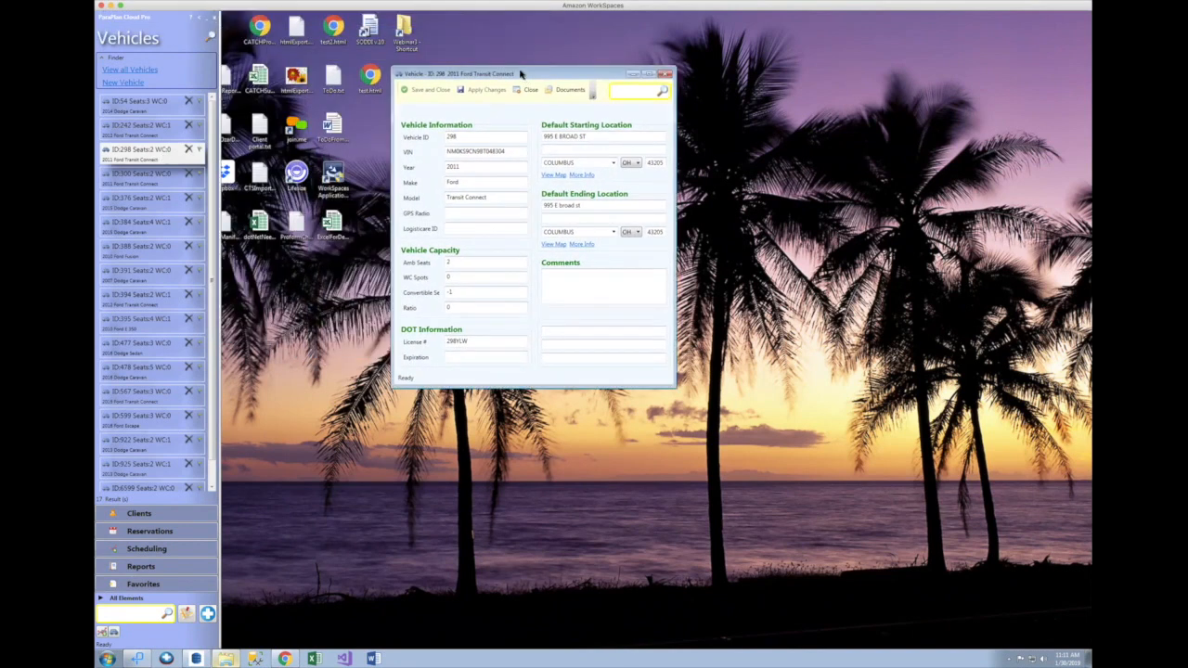
left_click(566, 92)
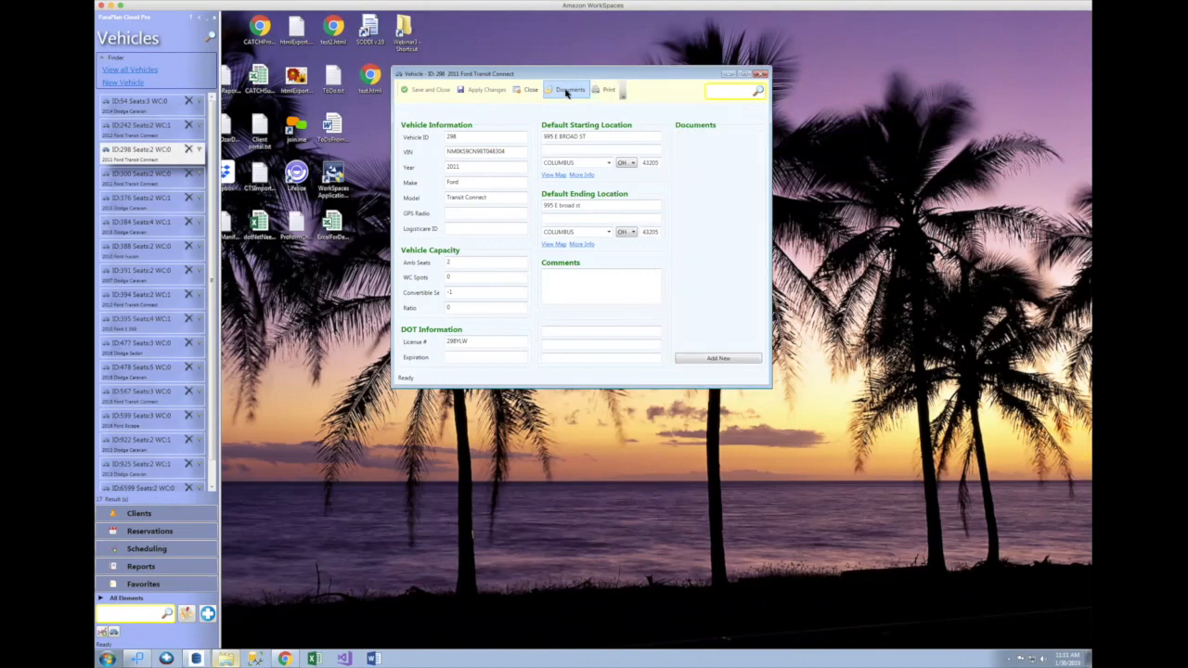
Step: Attach the paratransit service image to vehicle 298 using the All files filter
left_click(720, 358)
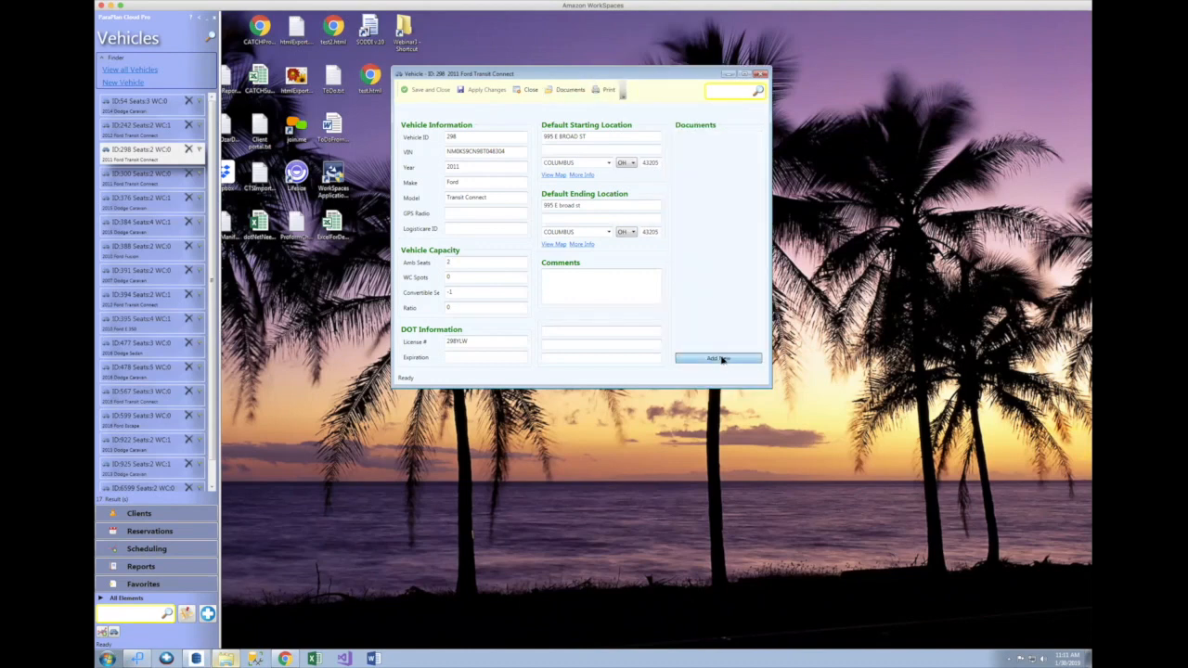
left_click(647, 281)
left_click(640, 295)
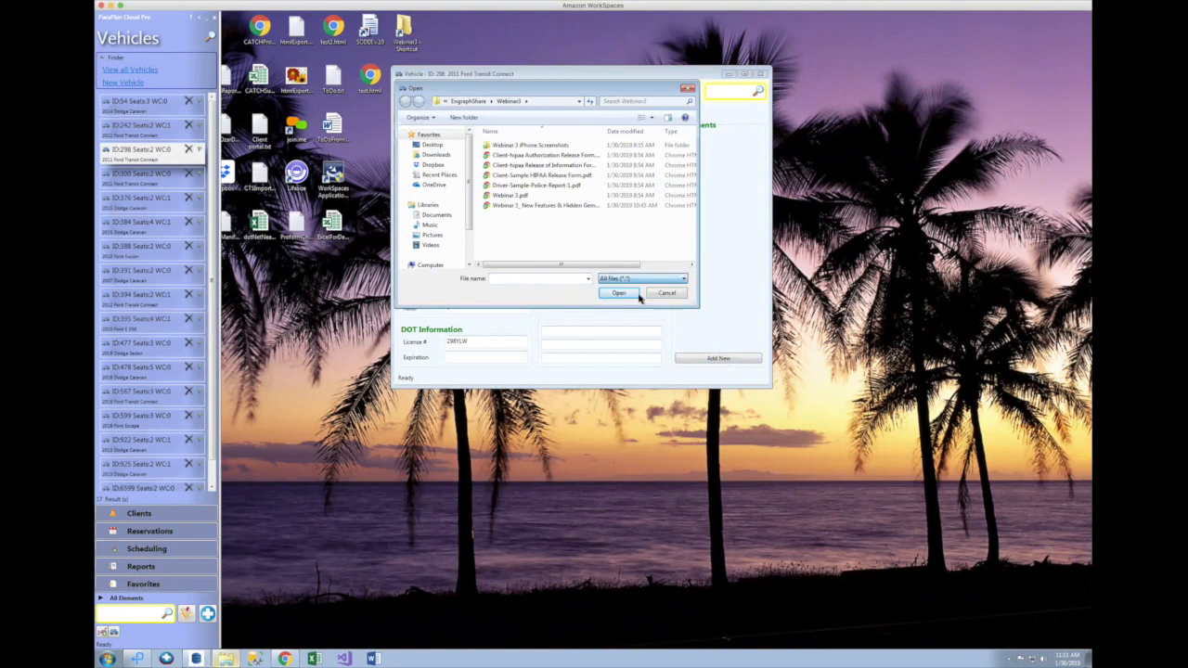
left_click(691, 247)
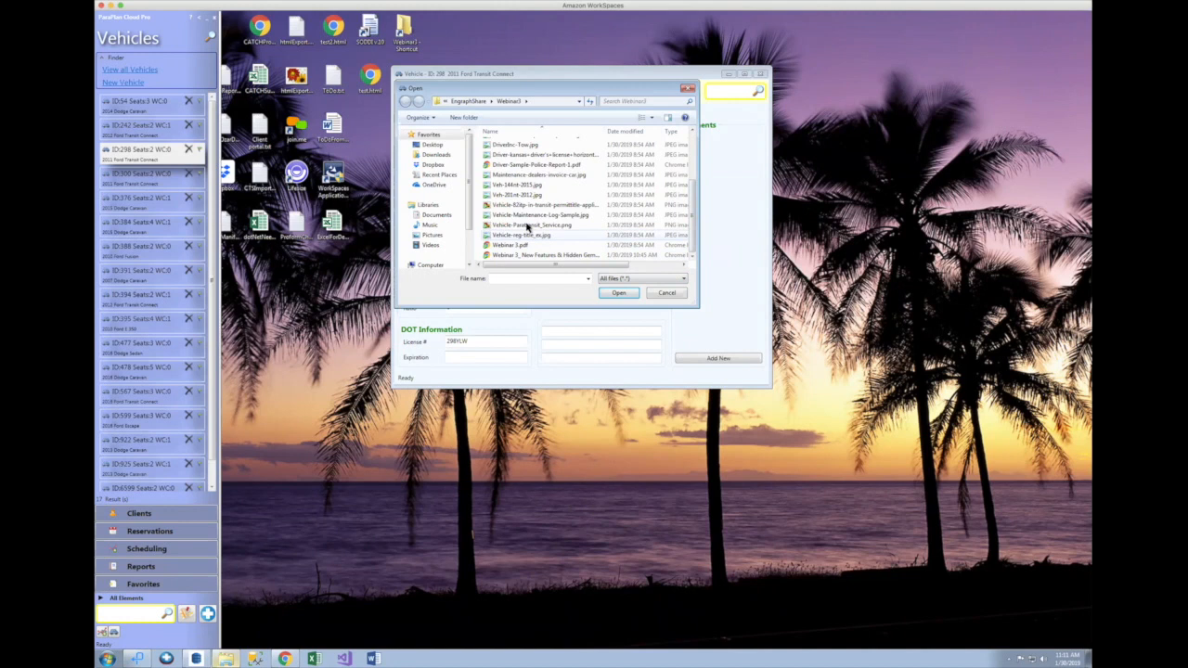
left_click(527, 227)
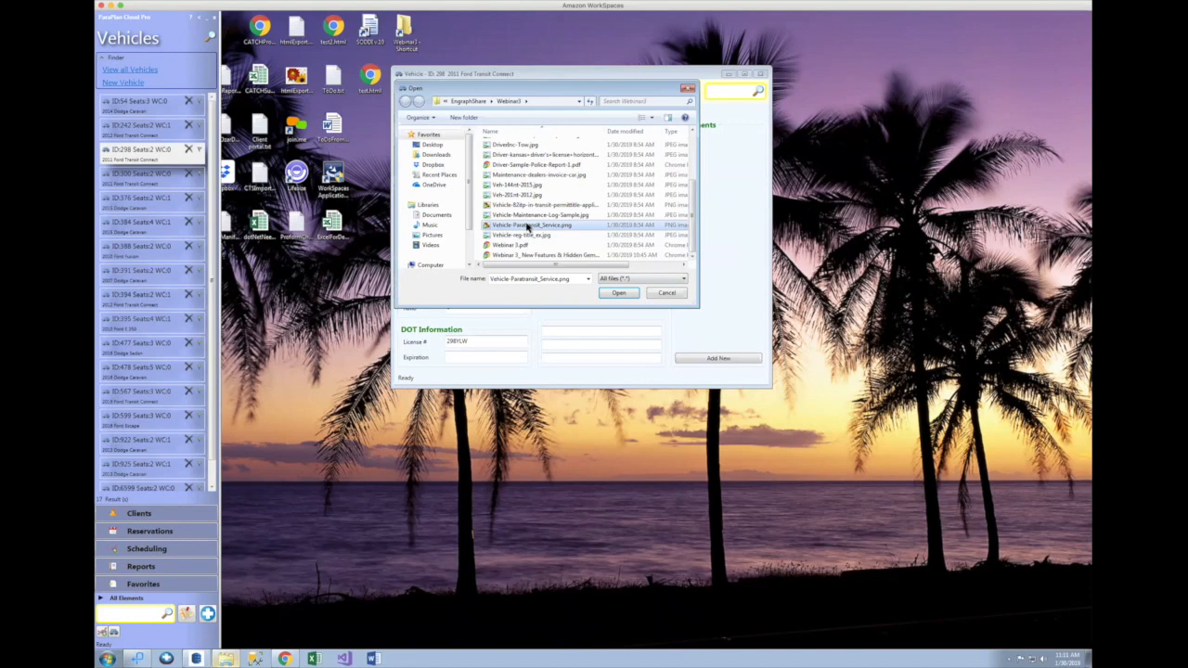
double_click(527, 226)
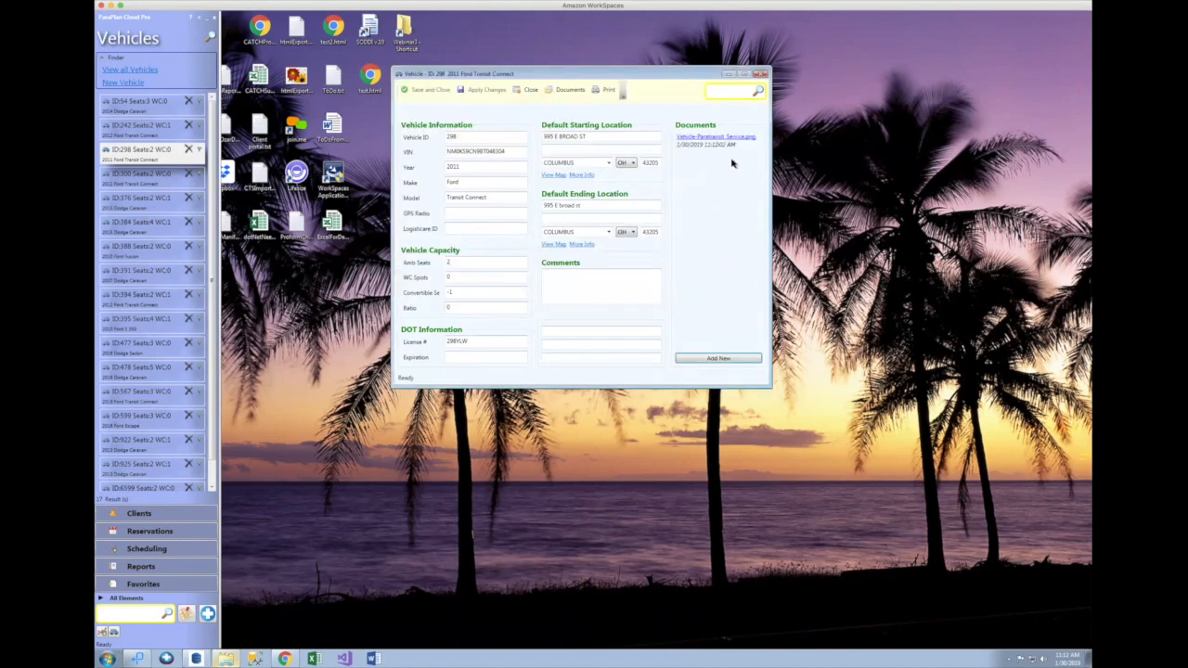
Step: Attach the registration title image to vehicle 298
left_click(716, 359)
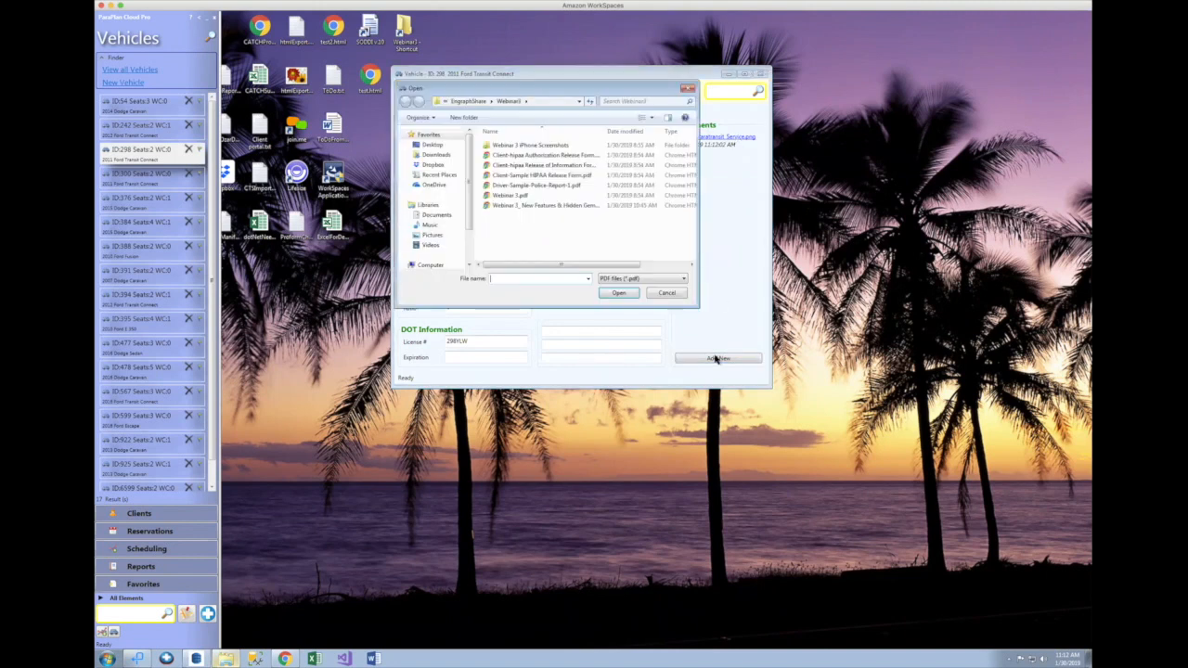
left_click(617, 279)
left_click(626, 295)
scroll(690, 244, "down", 3)
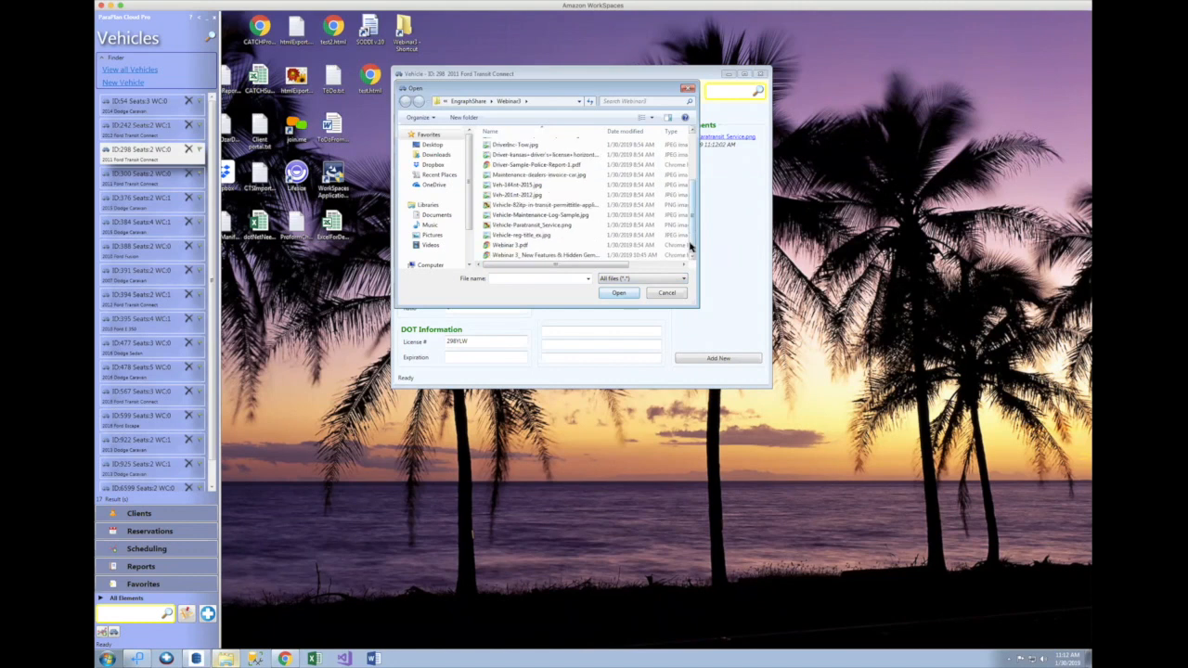
double_click(515, 237)
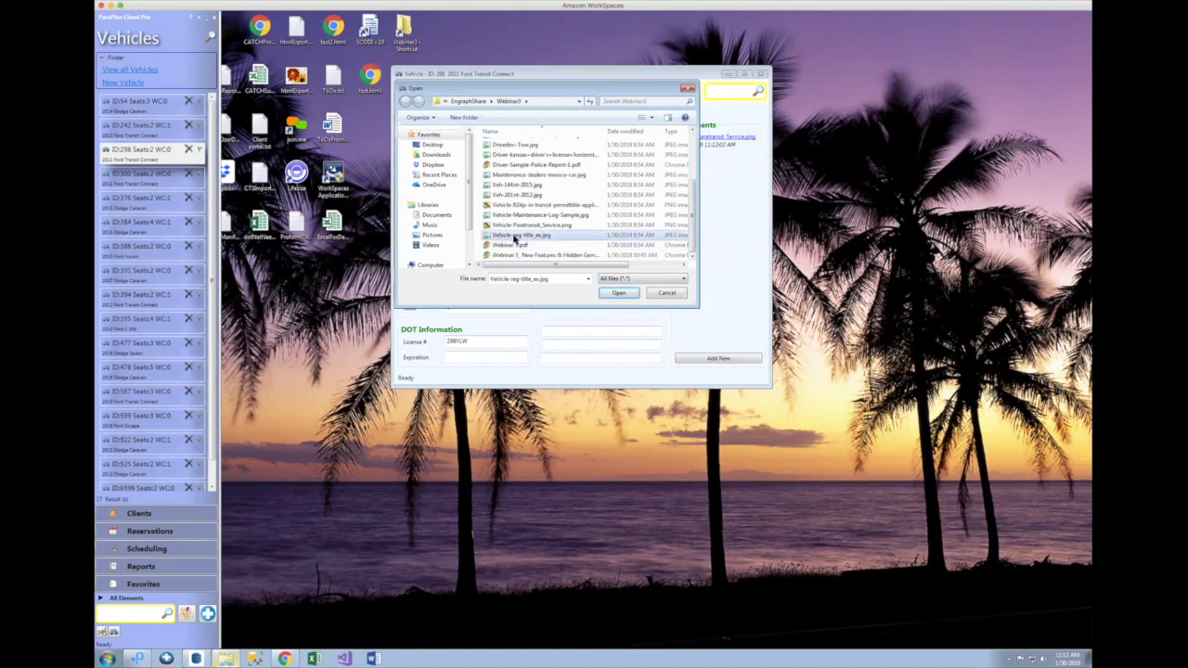
Step: Attach the in-transit permit application image to vehicle 298
left_click(710, 358)
left_click(662, 281)
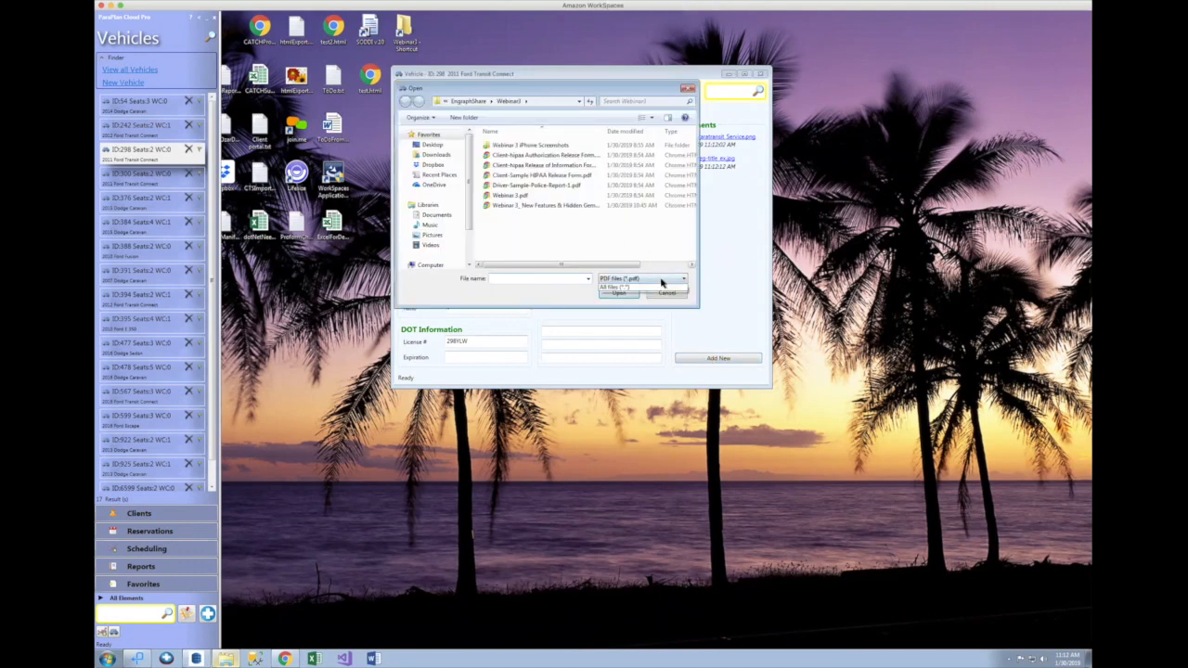
left_click(659, 288)
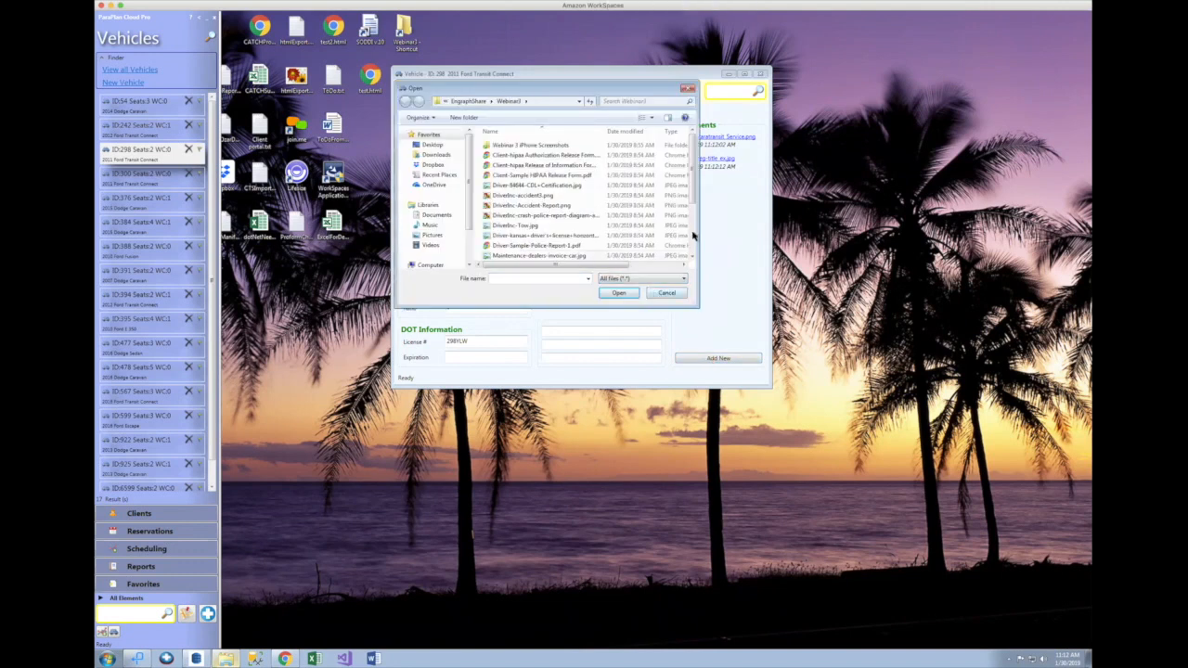
scroll(693, 236, "down", 3)
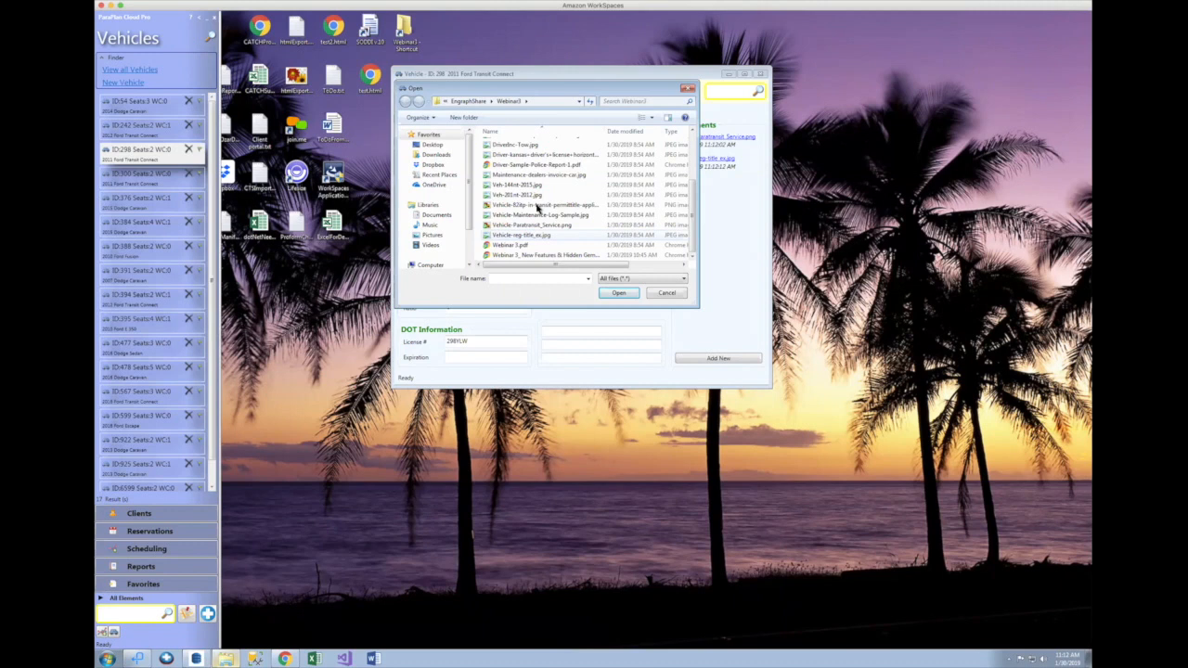
double_click(536, 205)
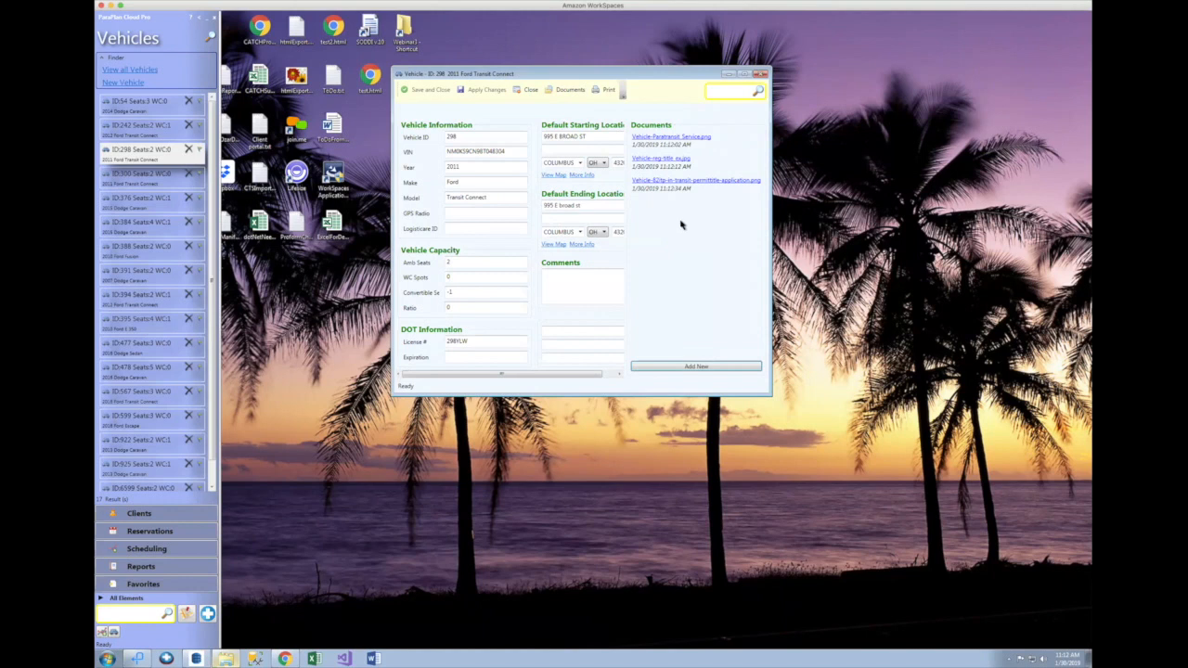
Step: View and close the paratransit bus photo and registration title previews, then hide the Documents panel
left_click(679, 138)
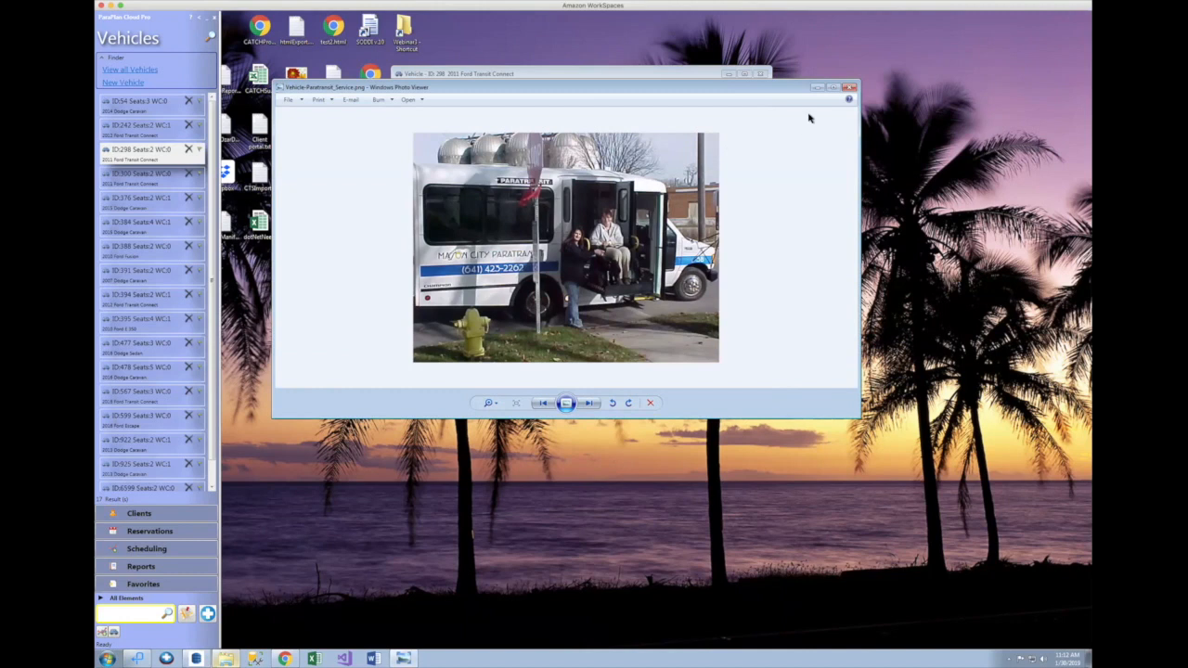
left_click(851, 89)
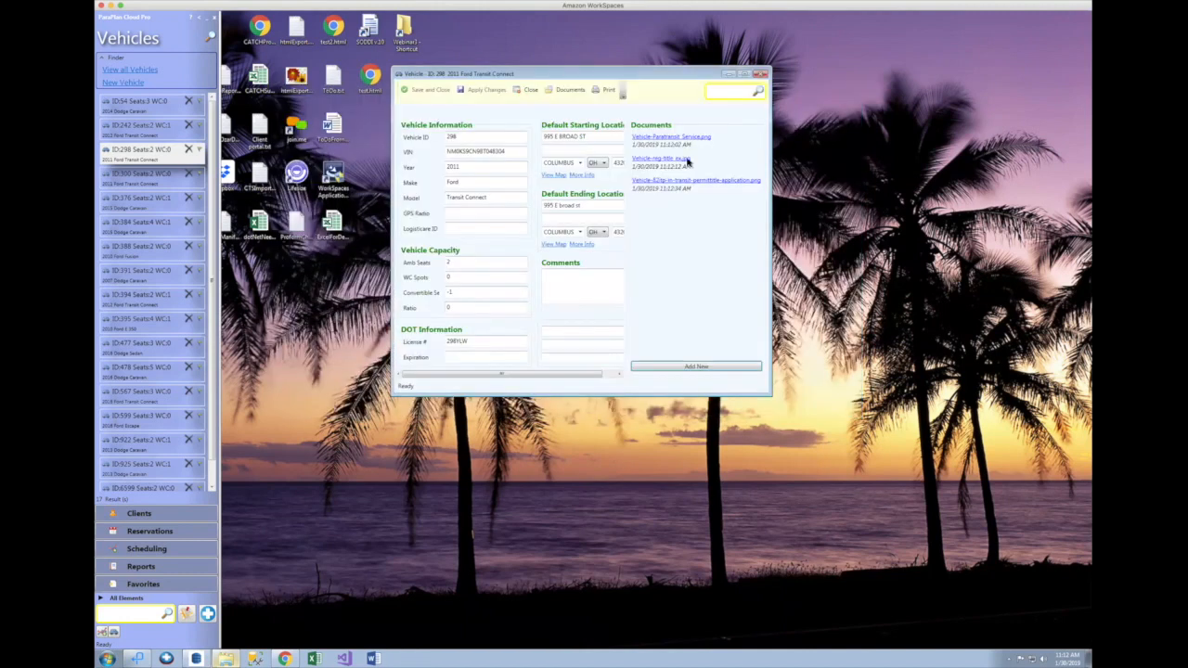
left_click(675, 161)
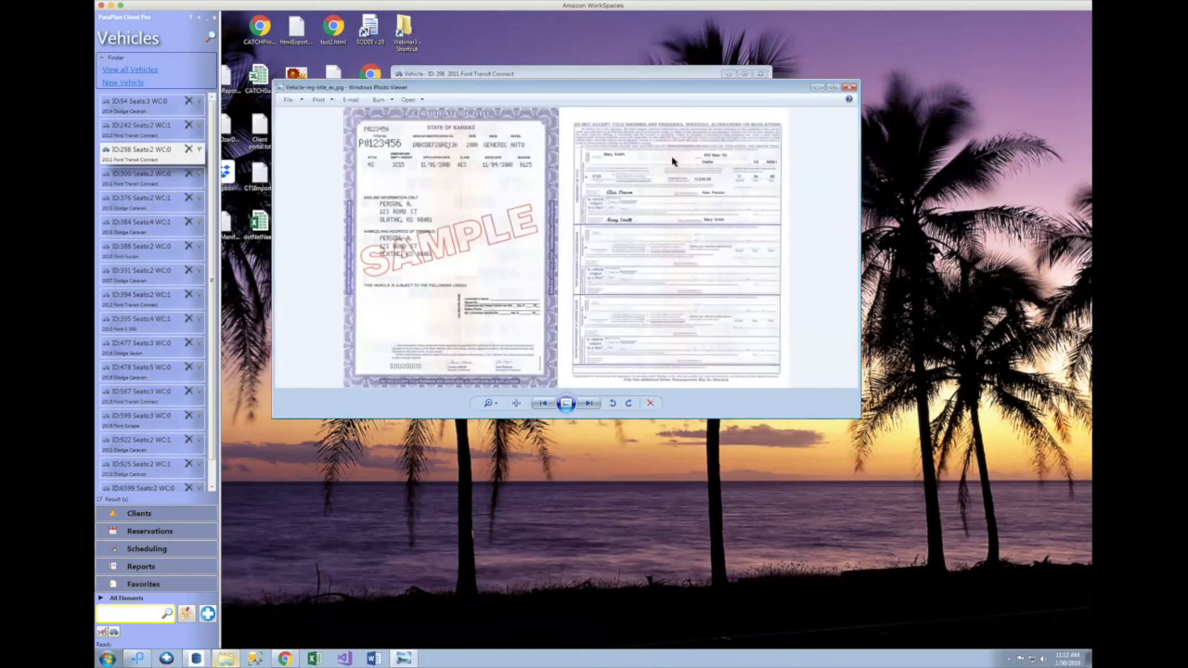
left_click(848, 89)
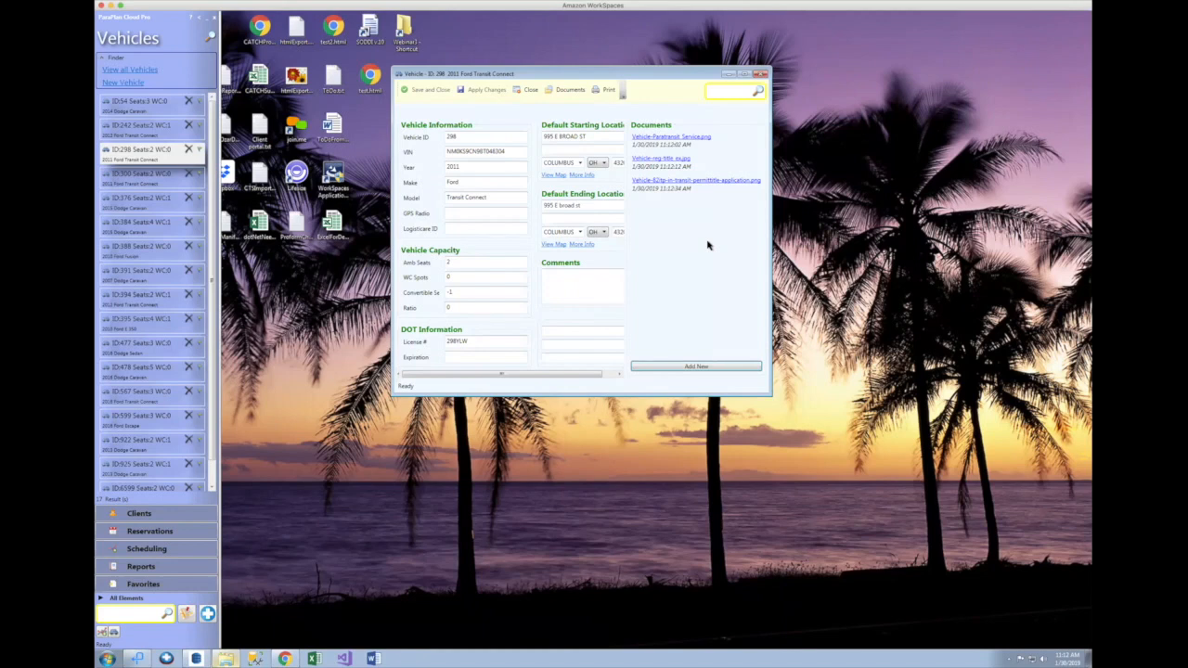
left_click(568, 93)
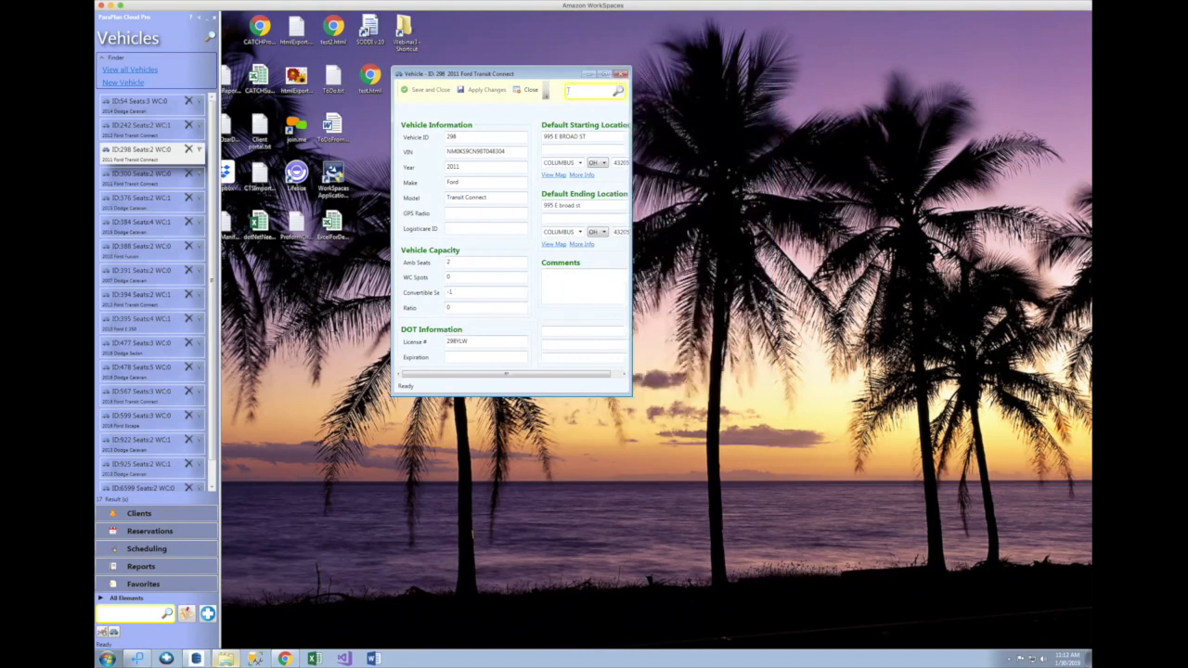
Step: Close vehicle 298, search 'driver' to list the Drivers, and open a driver's record
left_click(620, 74)
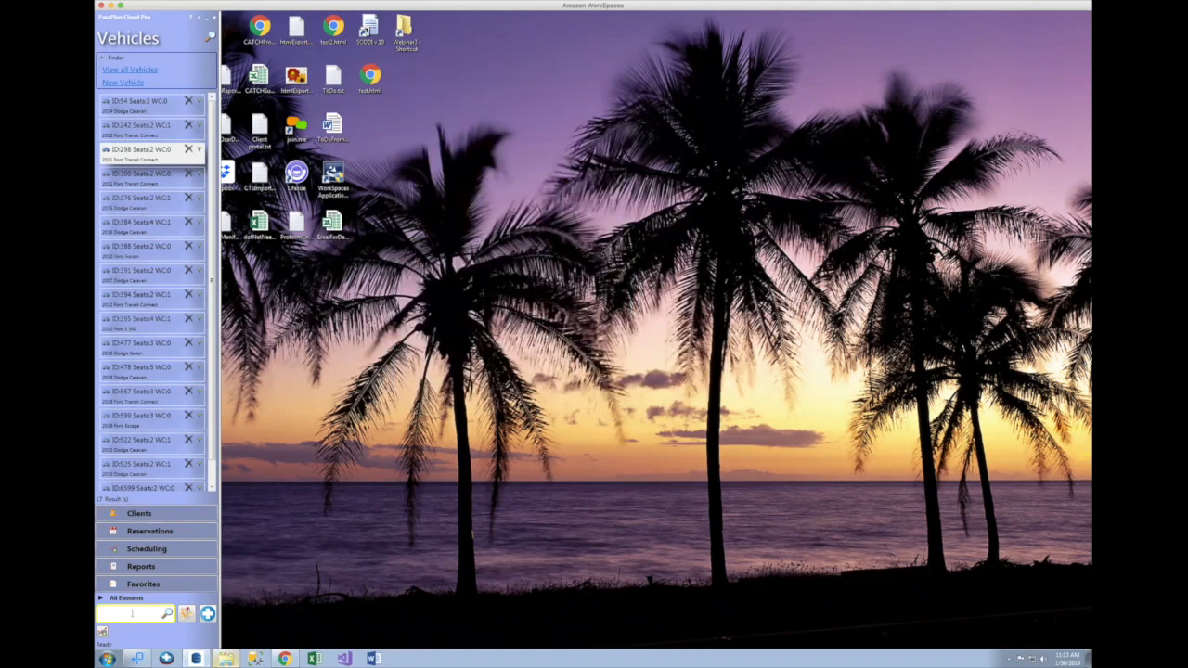
type("drivers")
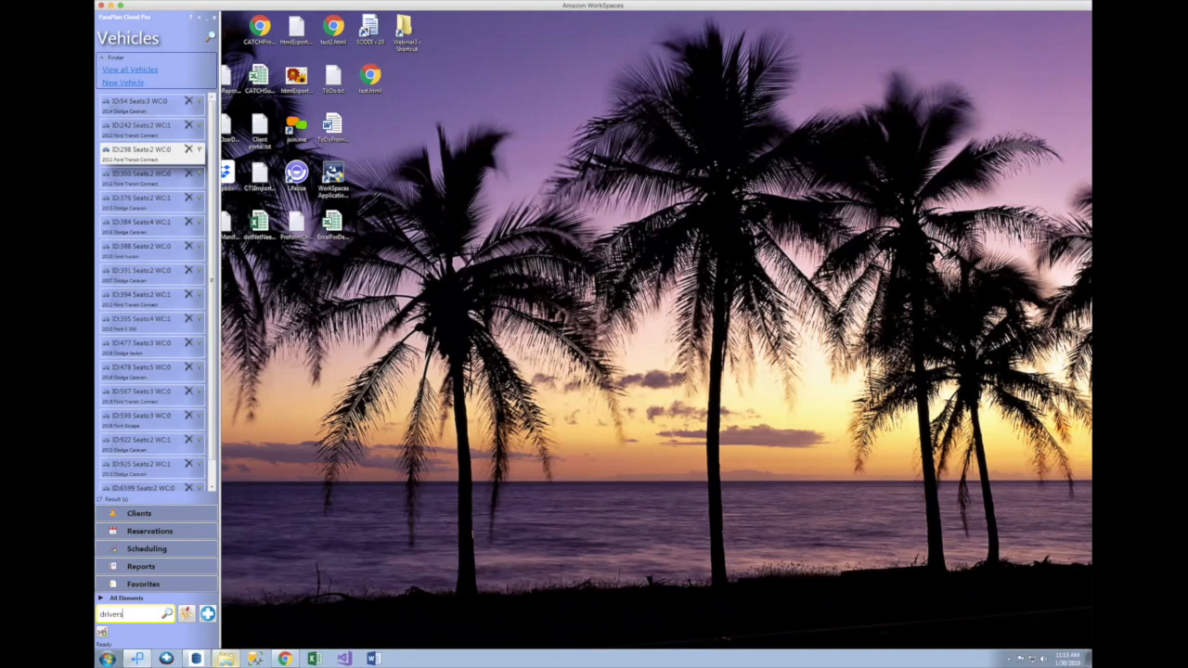
key("Return")
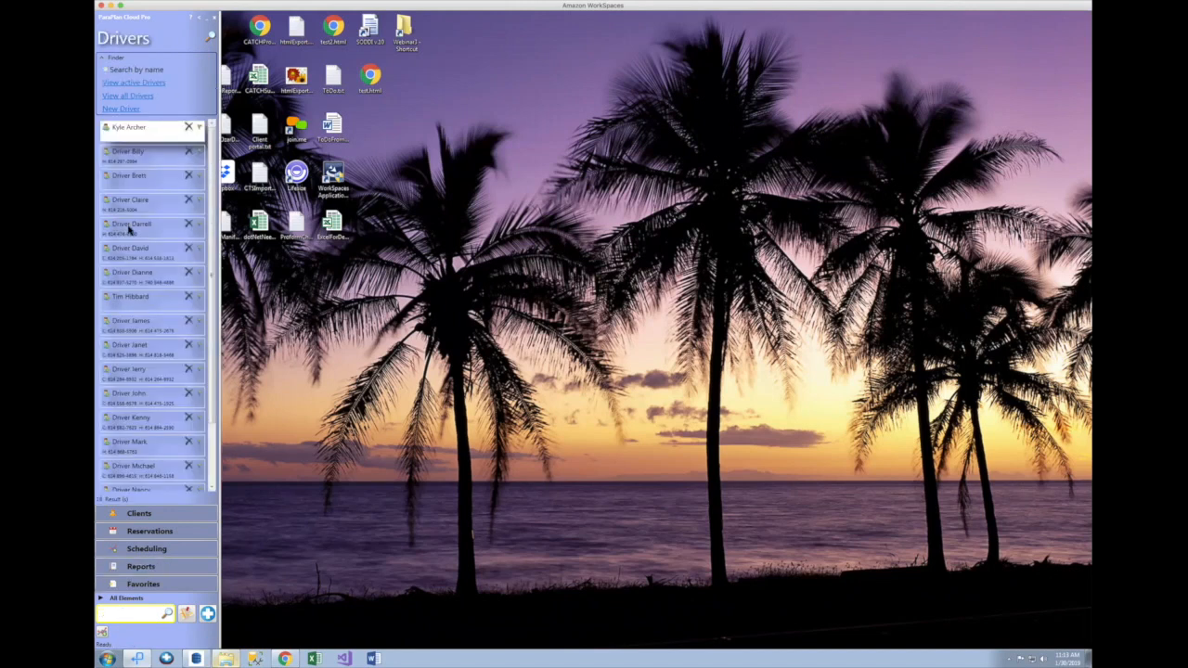
double_click(158, 228)
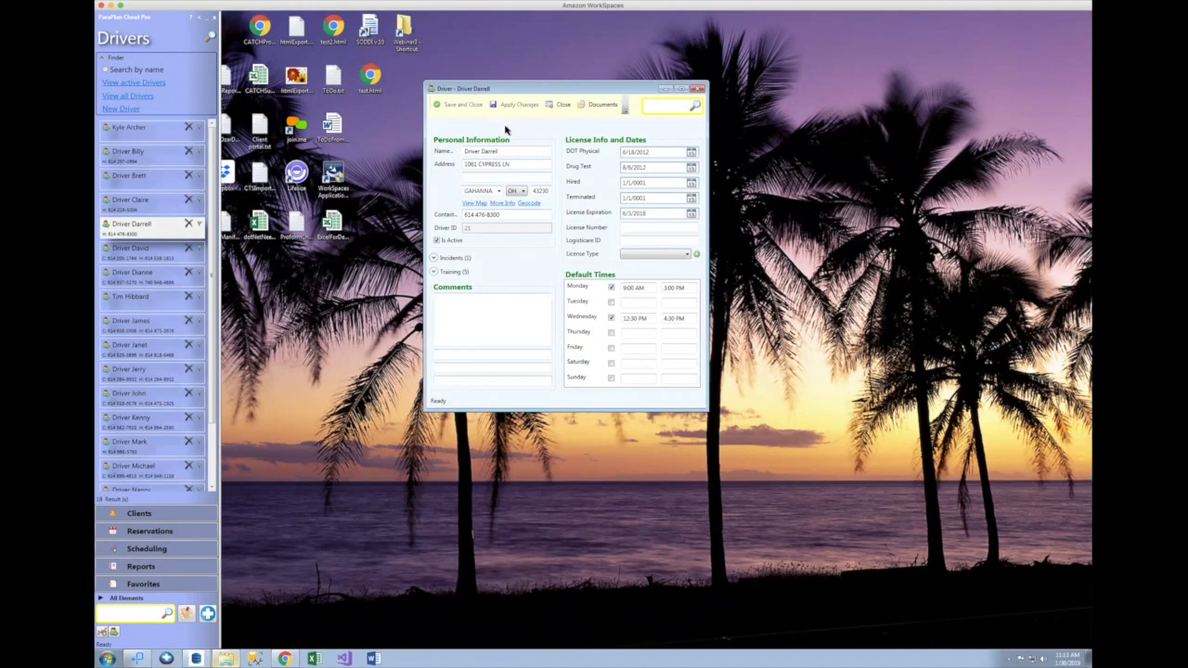
Step: Expand the driver's Incidents and Training sections to review their history
left_click(435, 259)
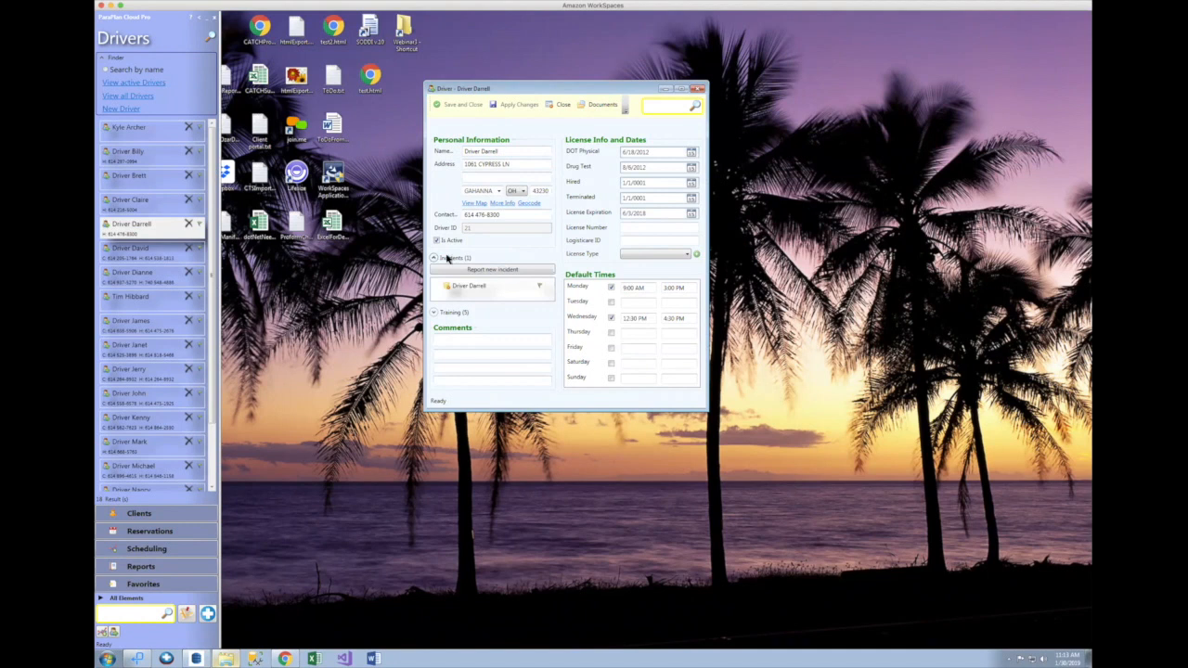
left_click(434, 314)
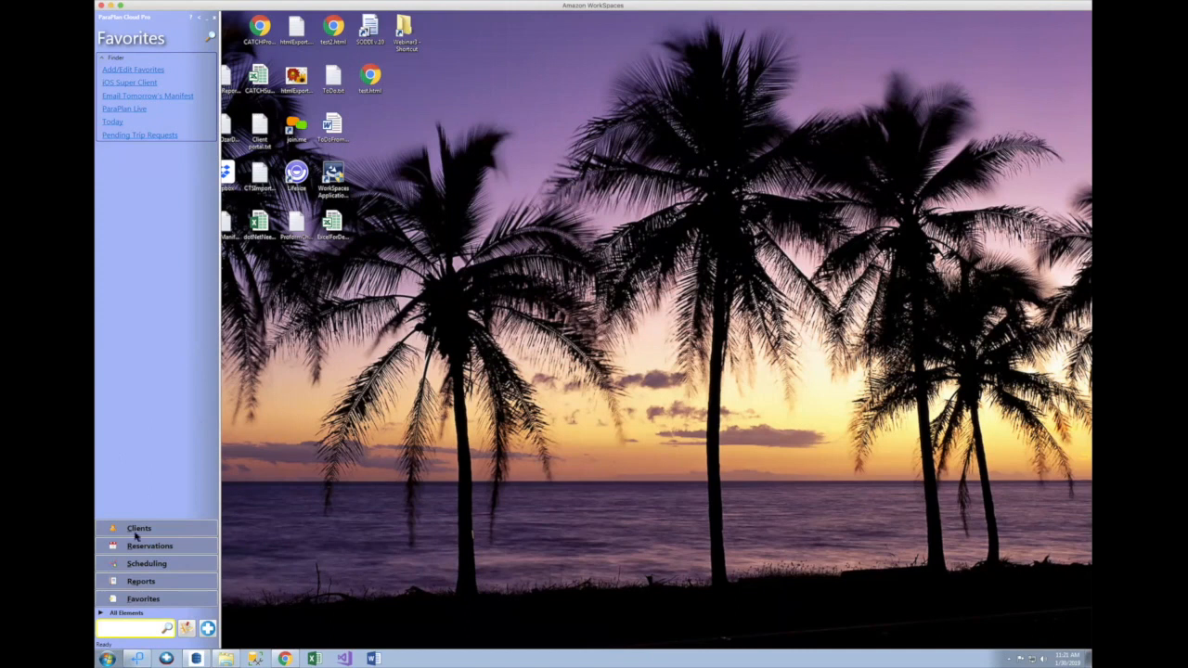
Step: Switch from the element list to the Drivers list and open a driver's record
left_click(128, 613)
left_click(214, 584)
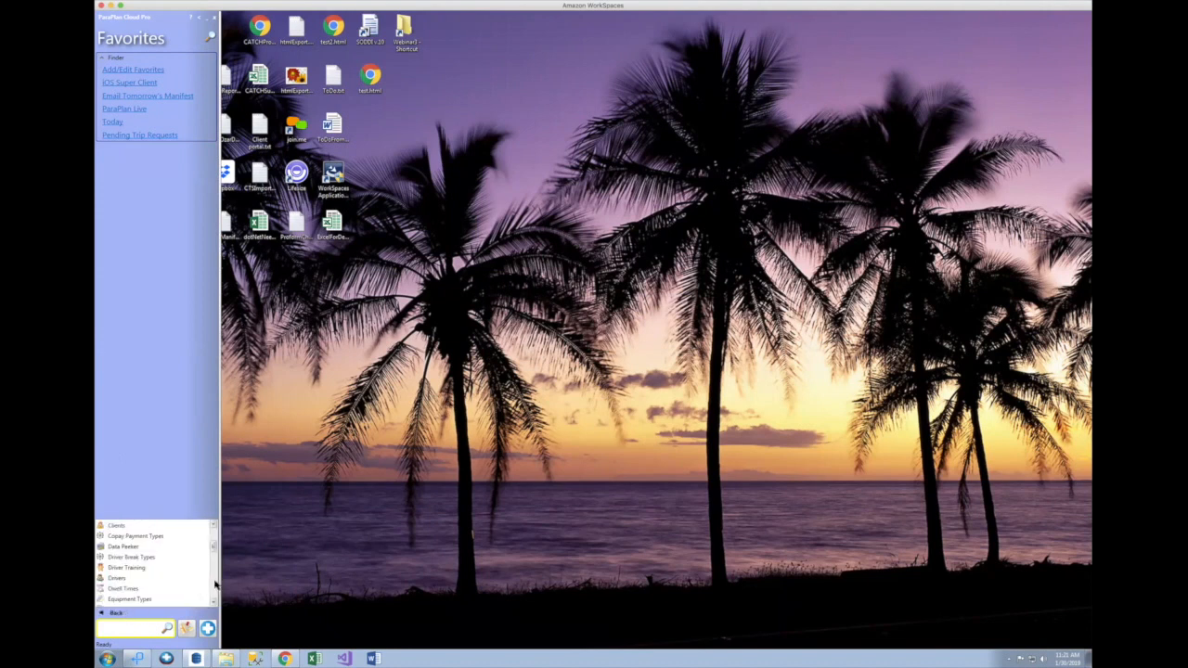
left_click(122, 577)
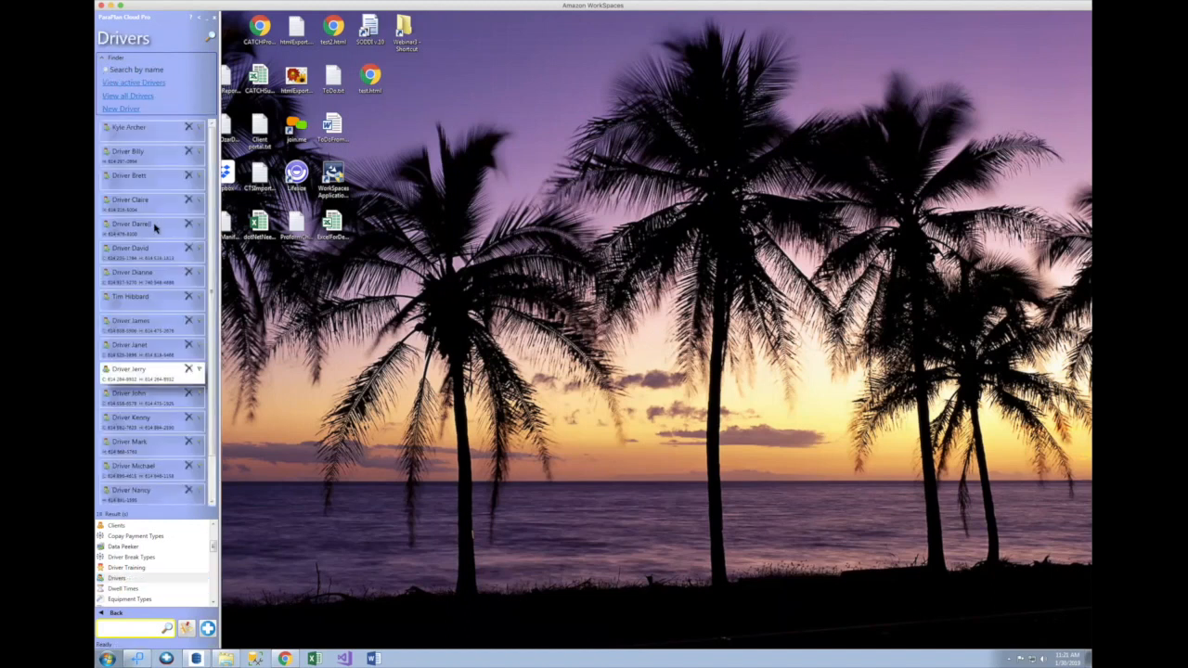
double_click(156, 227)
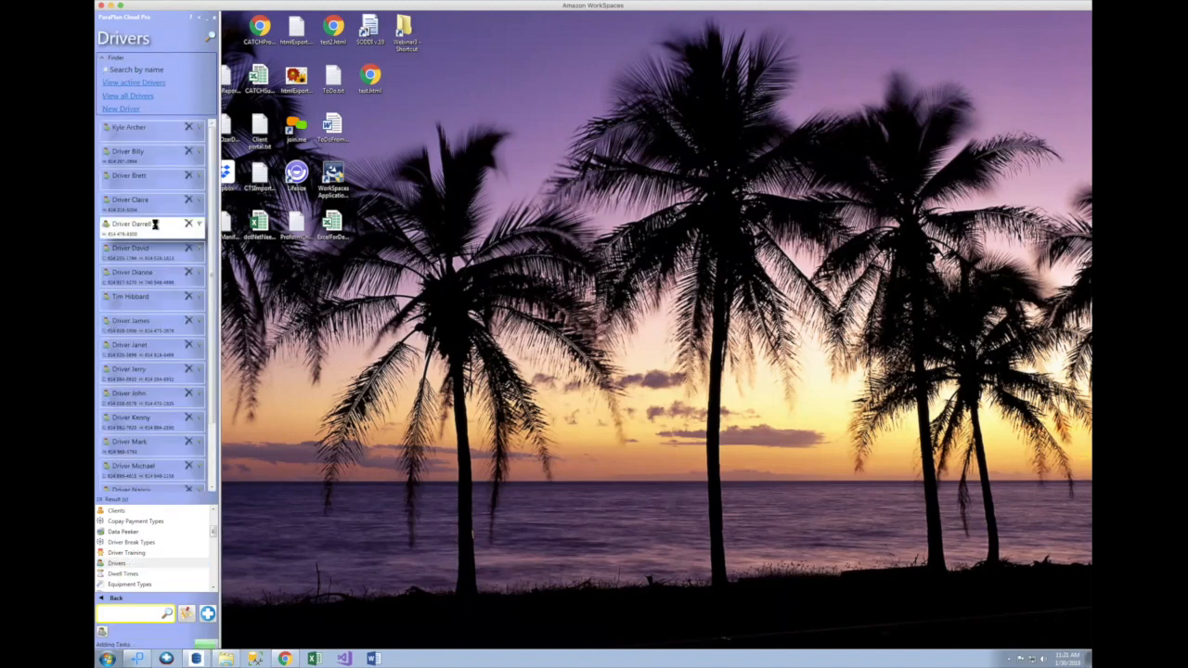
Step: Expand the driver's incidents and five training entries, then open the incident report
left_click_drag(436, 49, 562, 88)
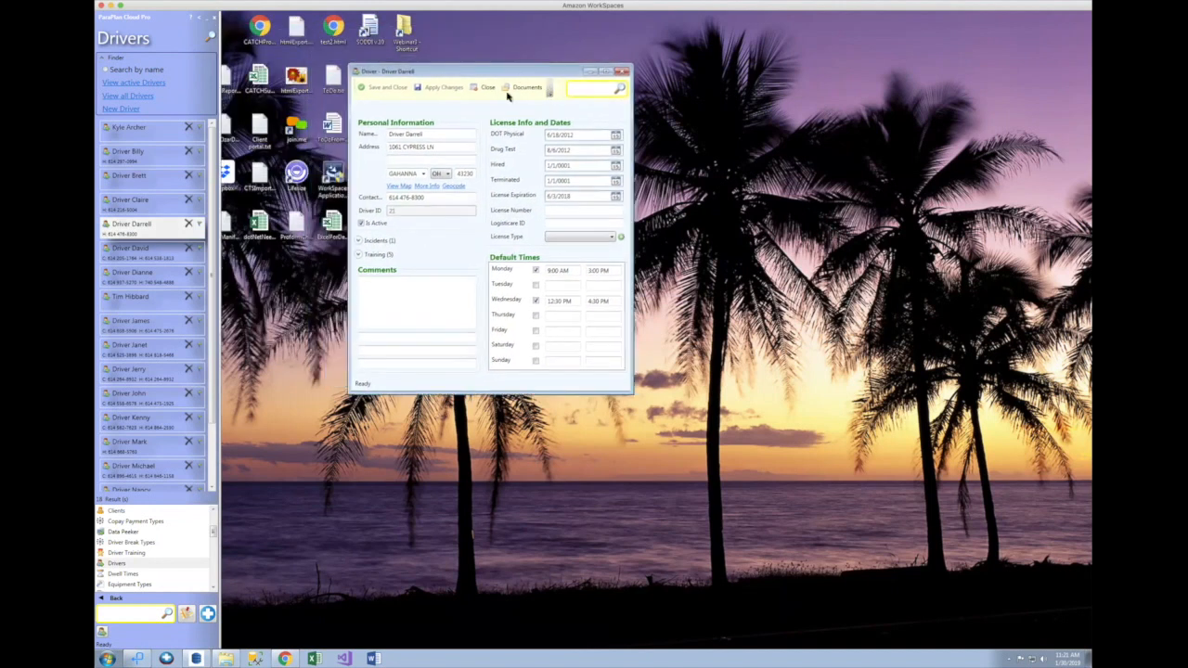
left_click(360, 241)
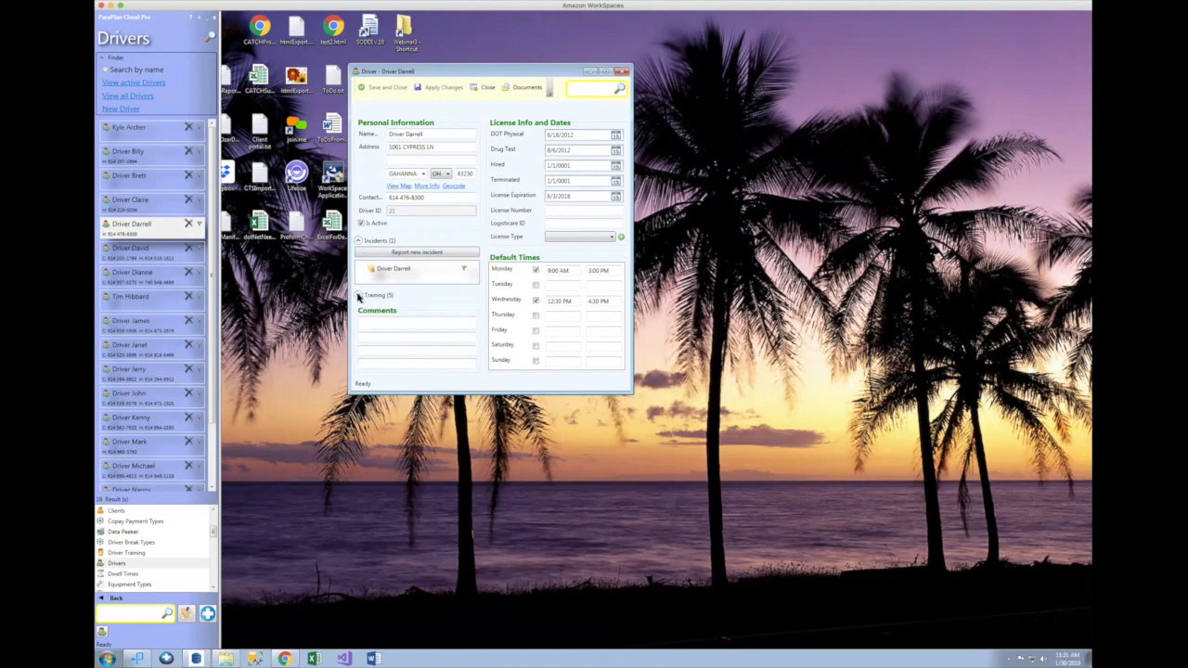
left_click(360, 295)
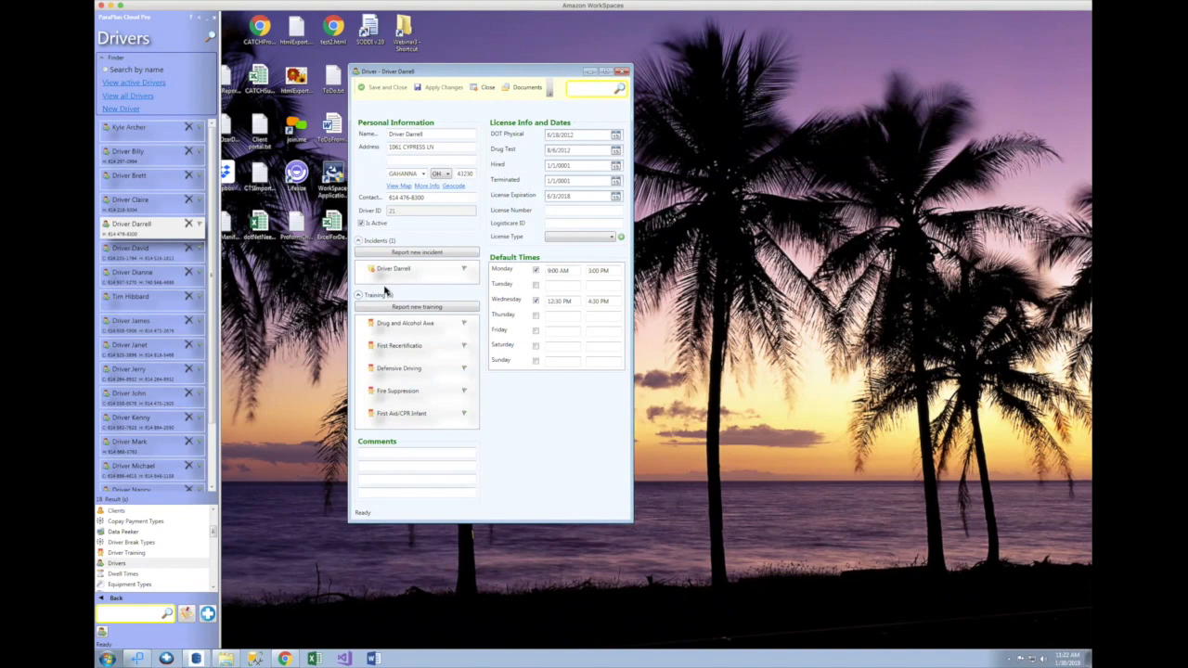
double_click(393, 268)
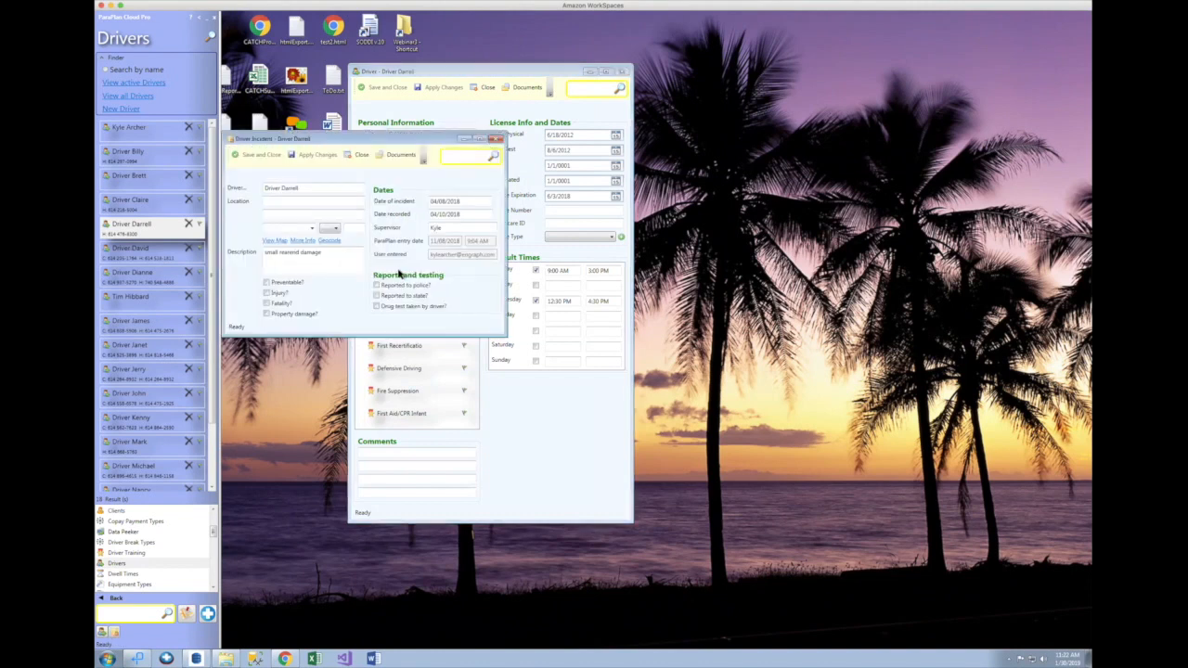
Step: Attach DriverInc-Accident-Report.png to the incident's documents, showing all file types
left_click_drag(392, 137, 453, 137)
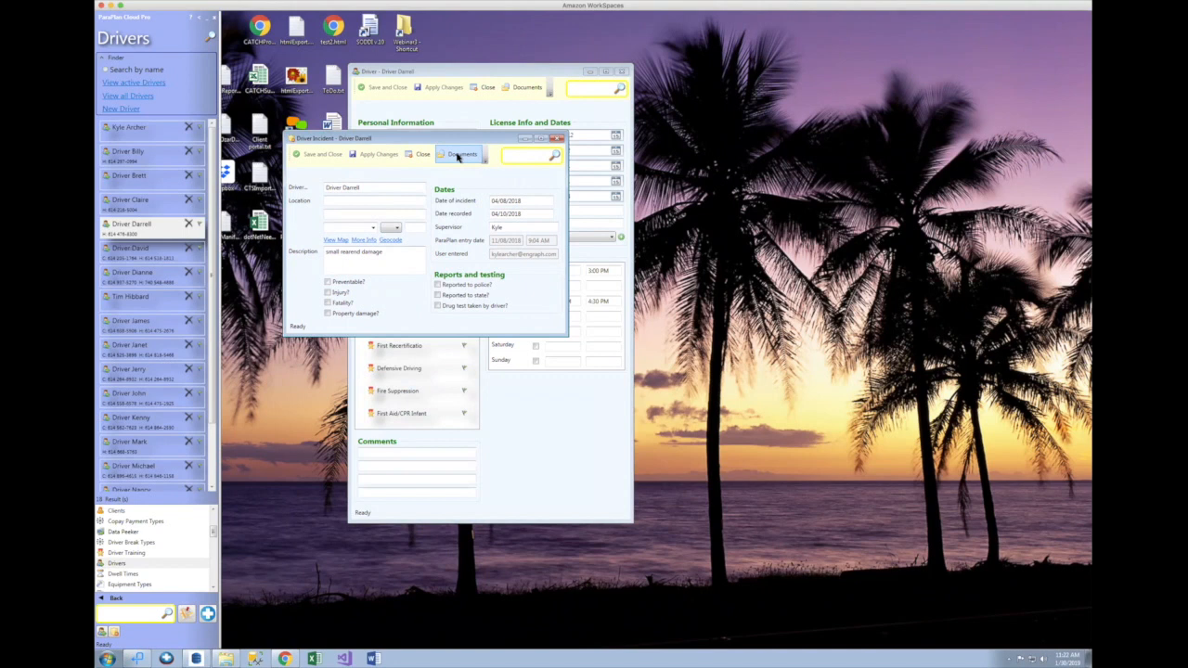
left_click(457, 155)
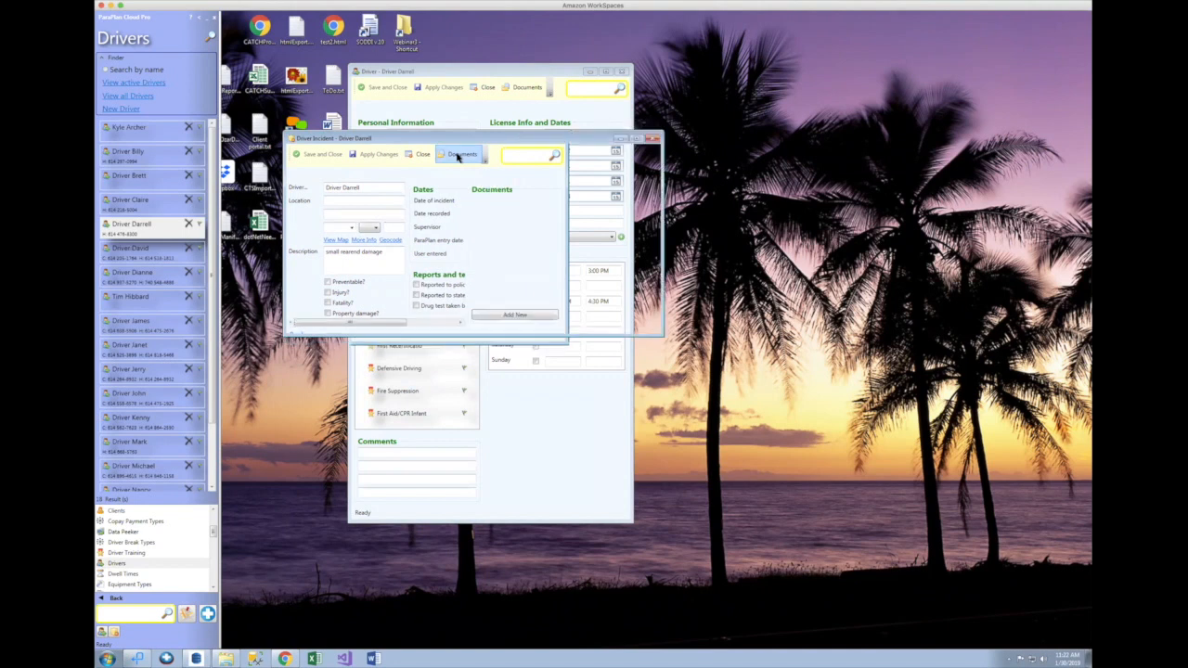
left_click(607, 306)
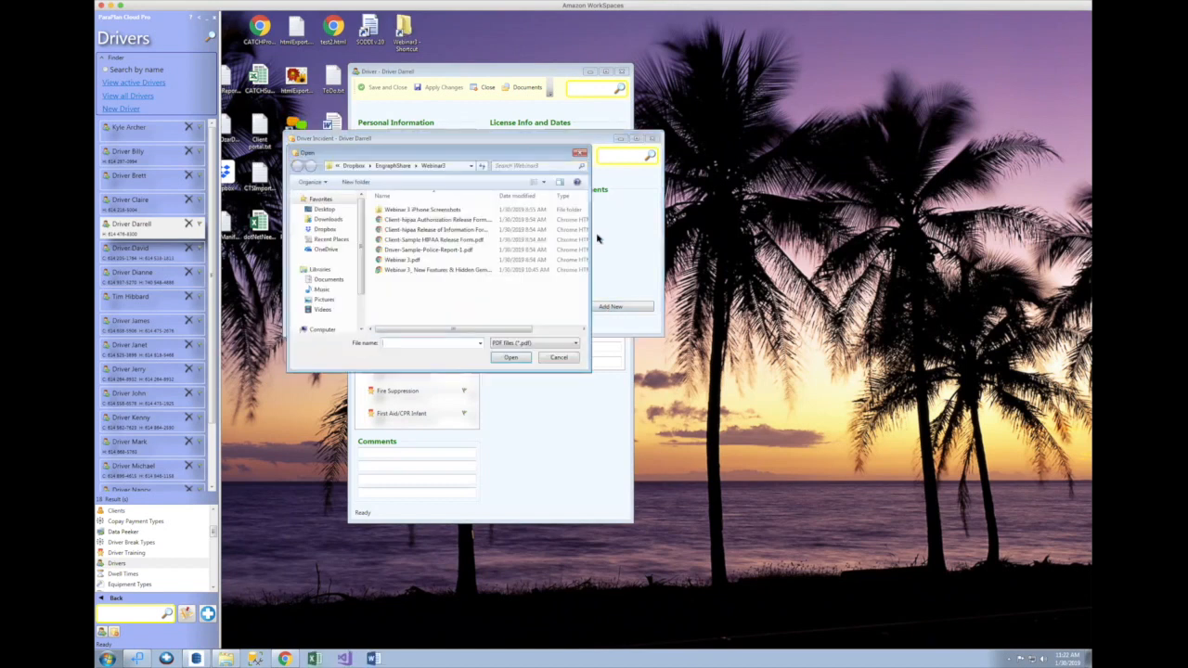
left_click(525, 342)
left_click(525, 360)
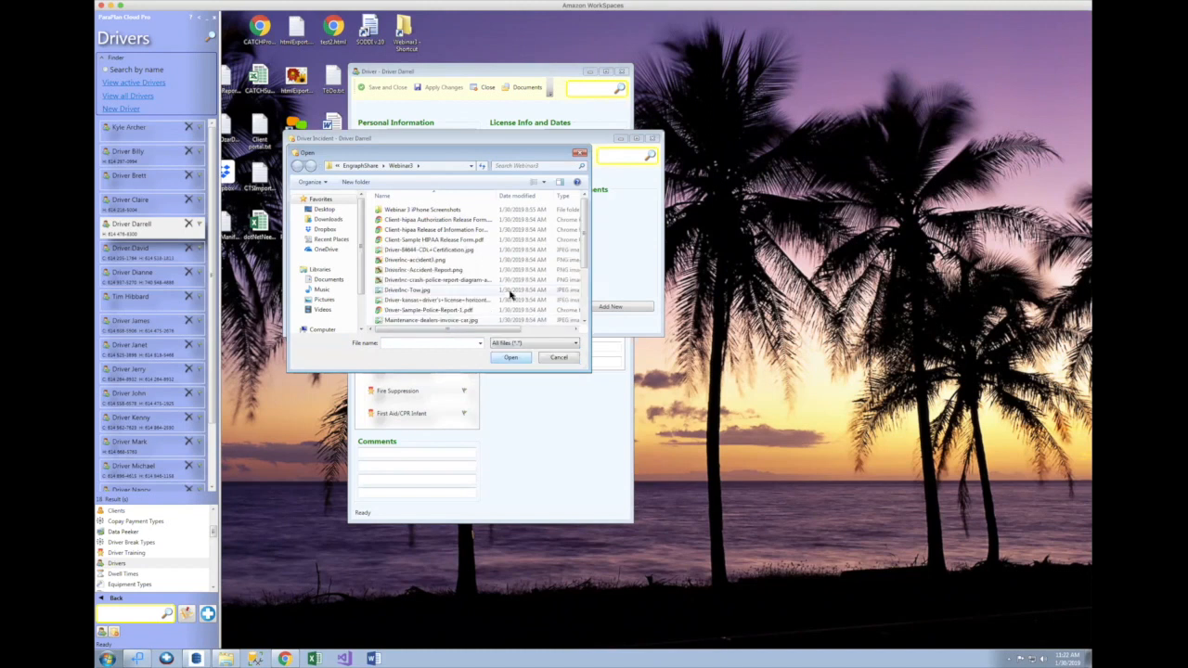
double_click(425, 269)
Step: Attach the crash diagram image as the incident's second document
left_click(605, 307)
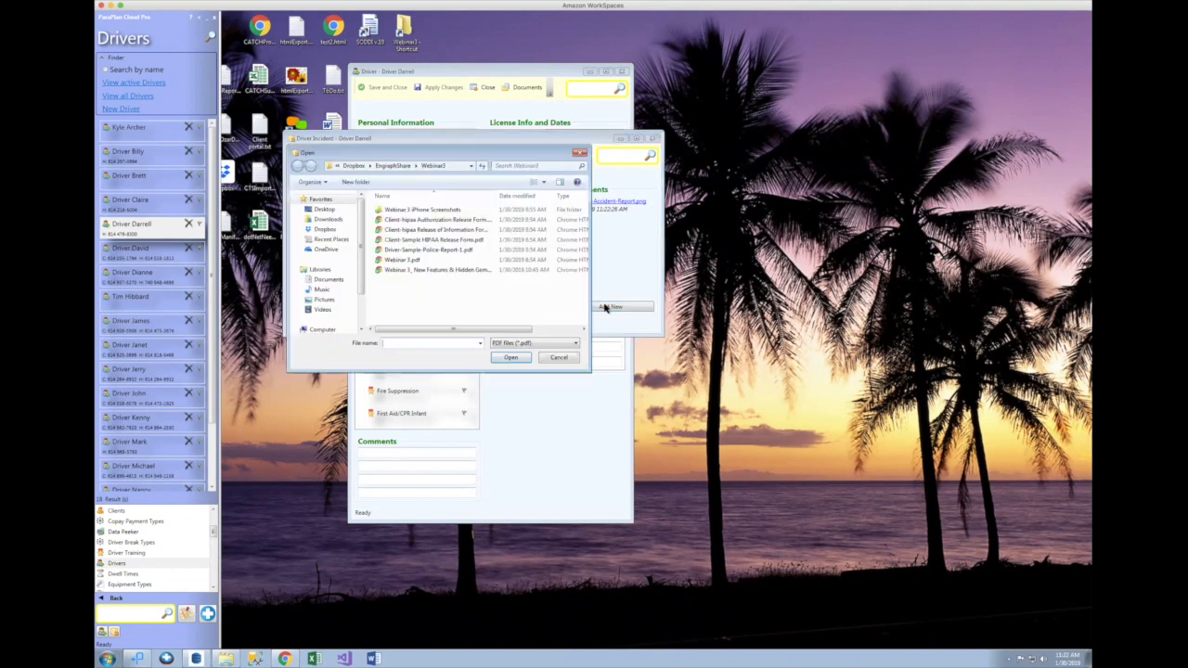
left_click(527, 344)
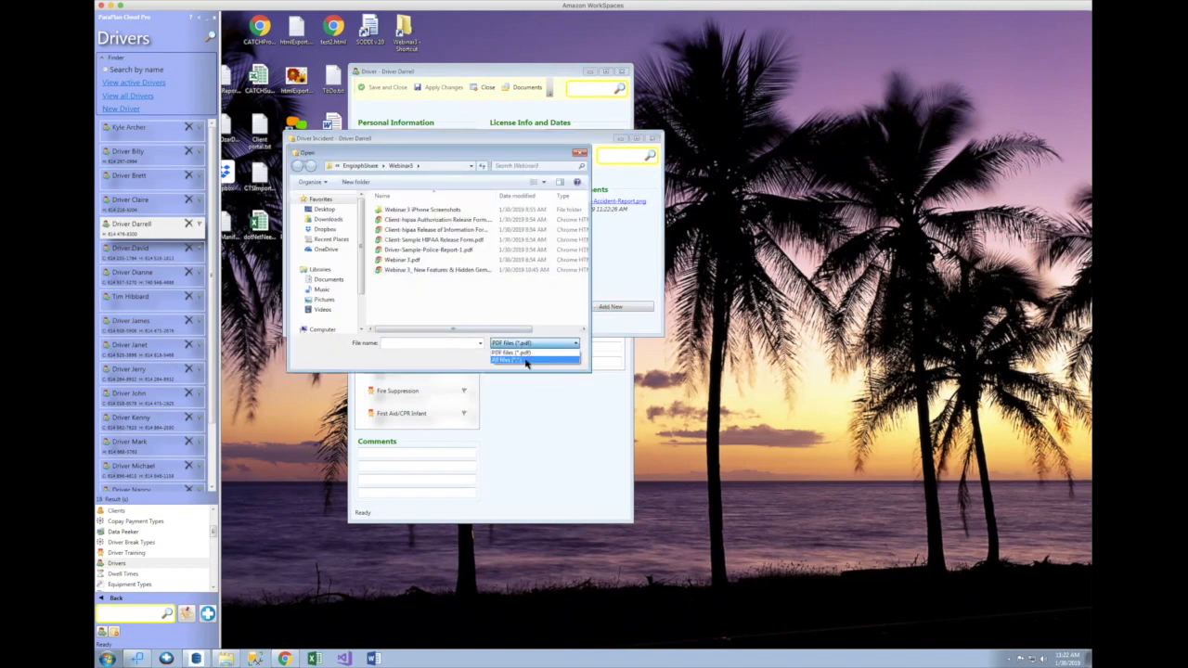
left_click(525, 358)
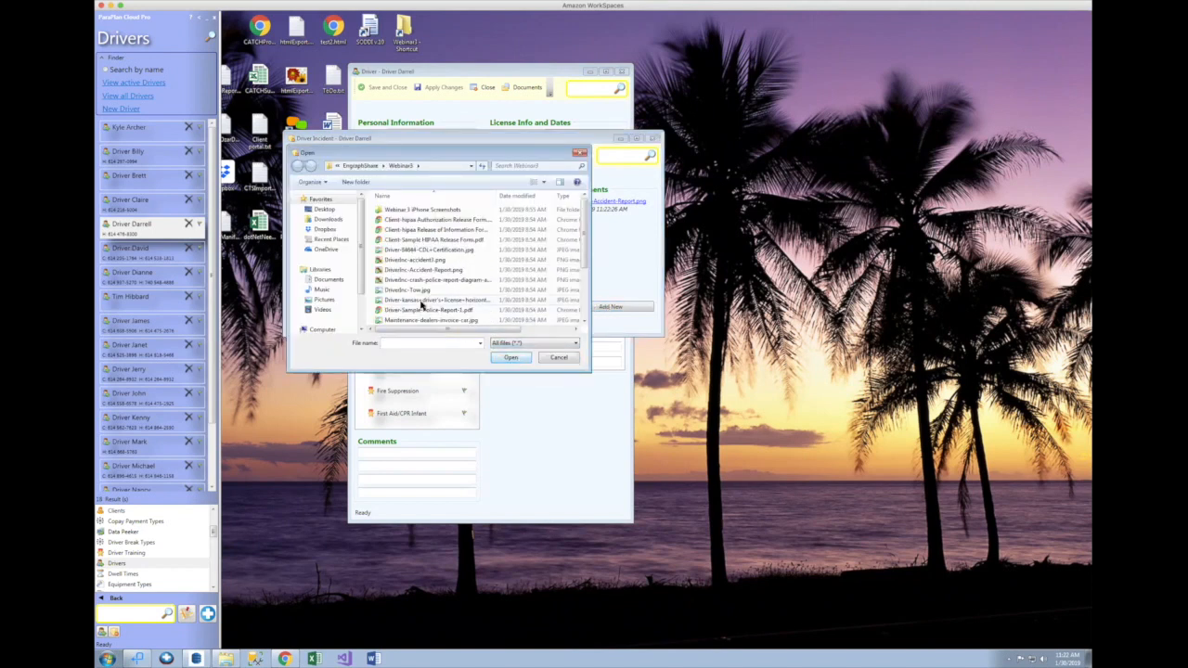
double_click(425, 281)
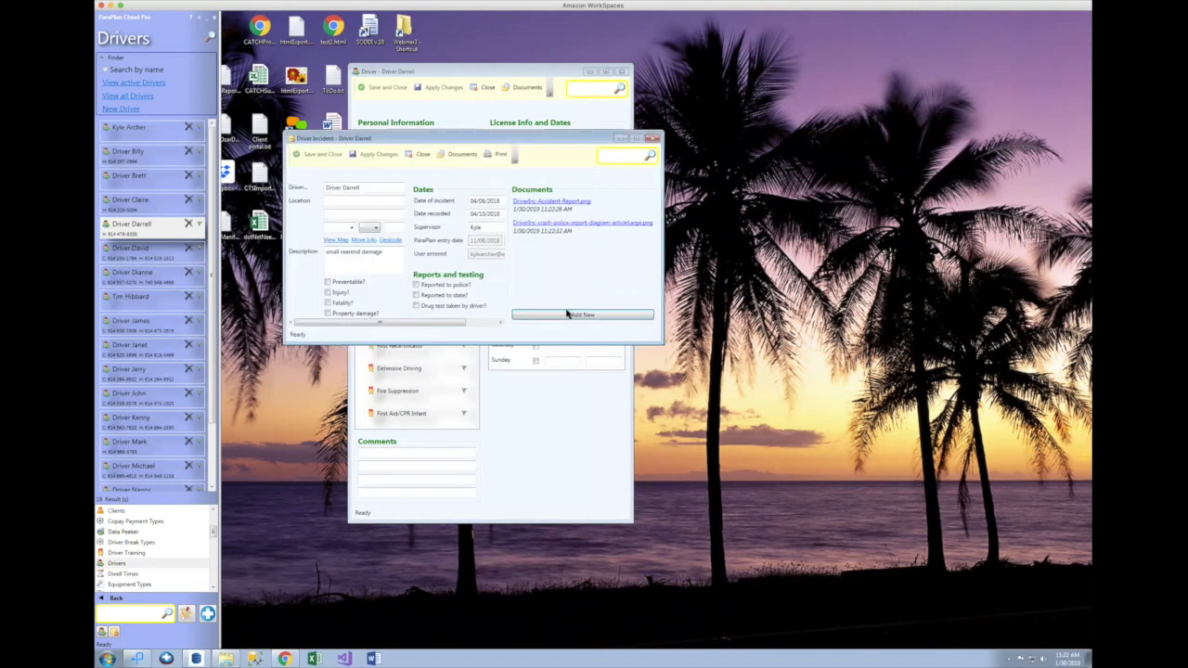
Step: Attach DriverInc-accident3.png as the incident's third document
left_click(569, 316)
left_click(516, 343)
left_click(517, 360)
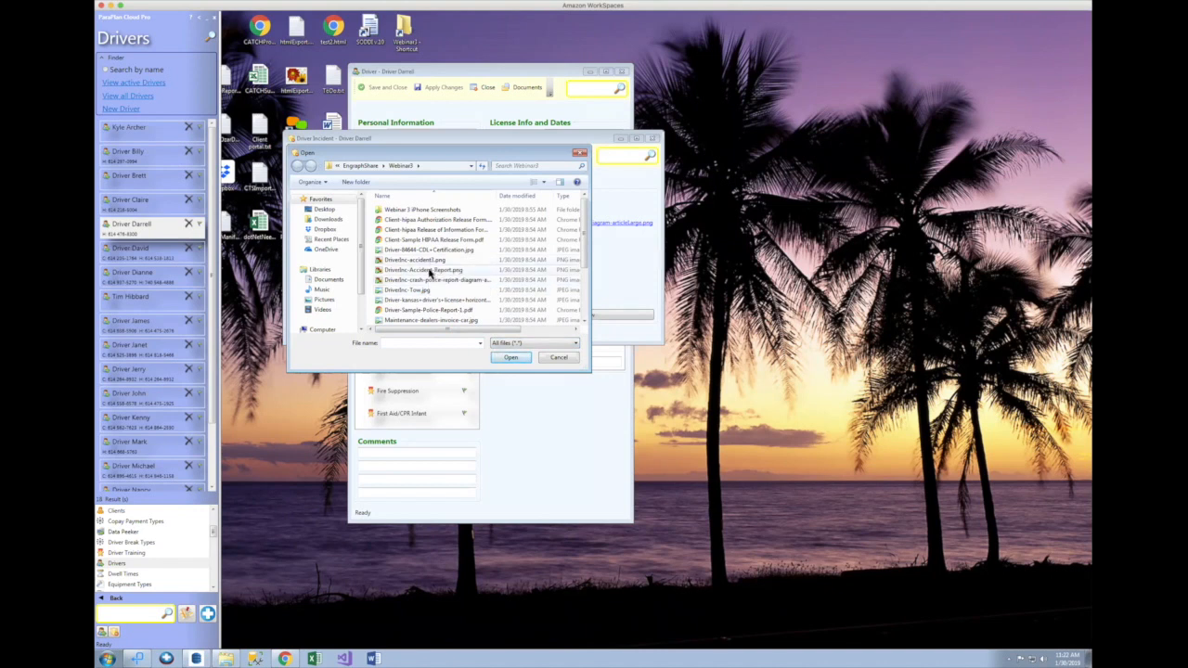
left_click_drag(502, 154, 810, 207)
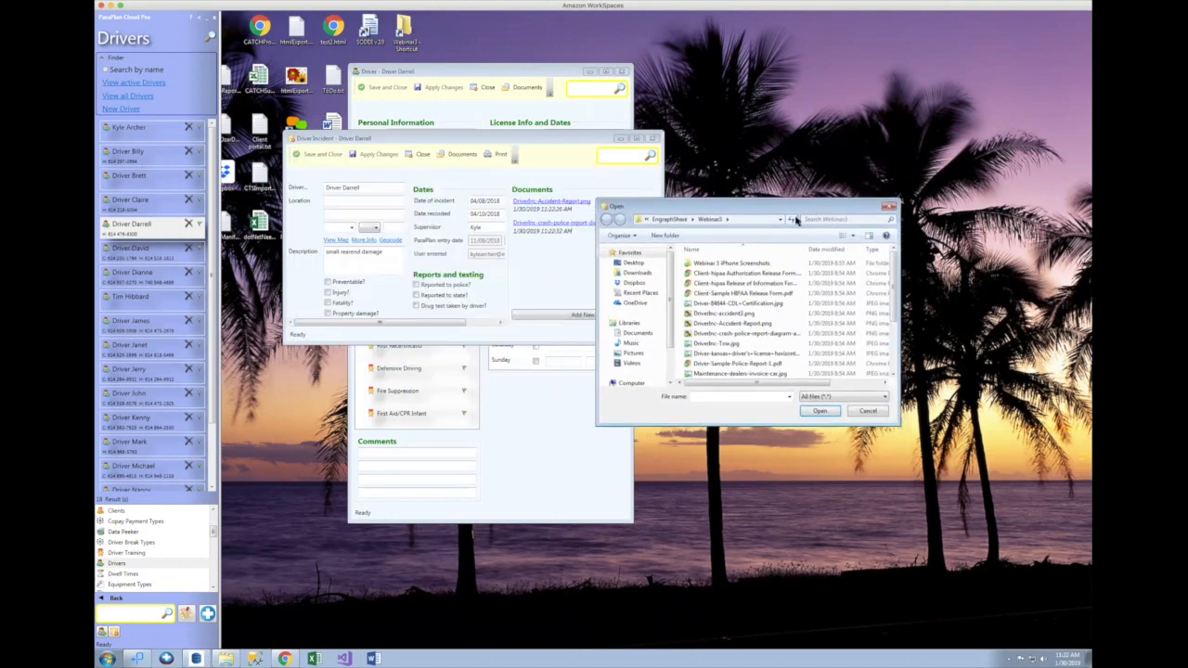
double_click(742, 313)
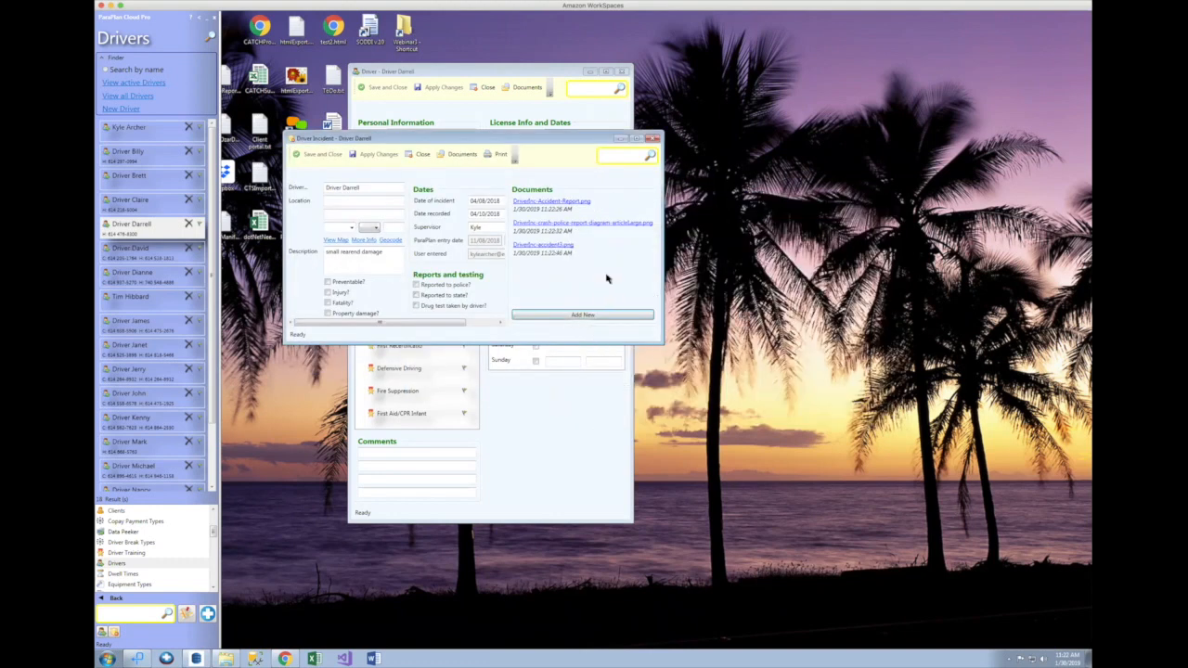
left_click(580, 202)
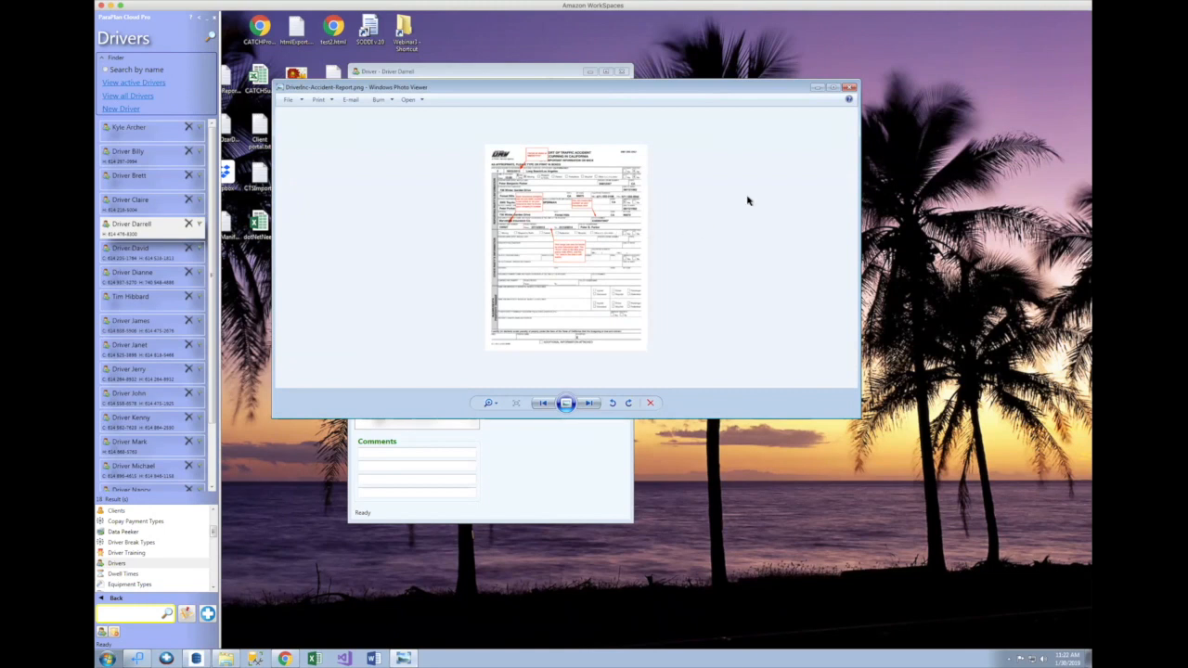
left_click(848, 87)
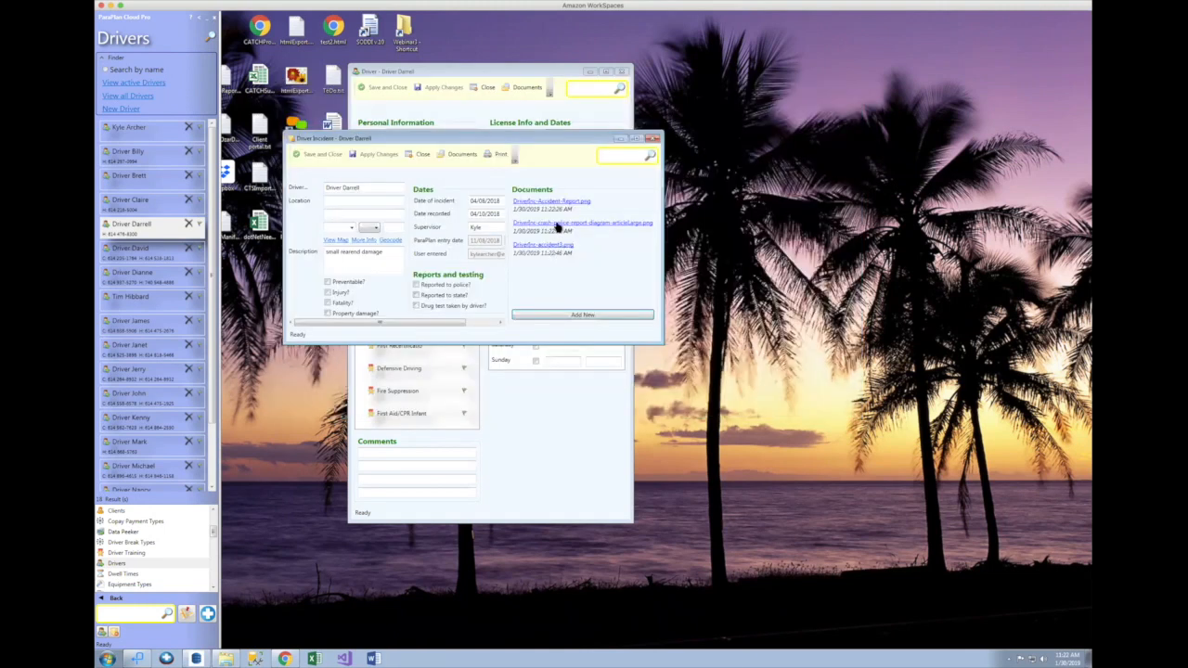
left_click(557, 224)
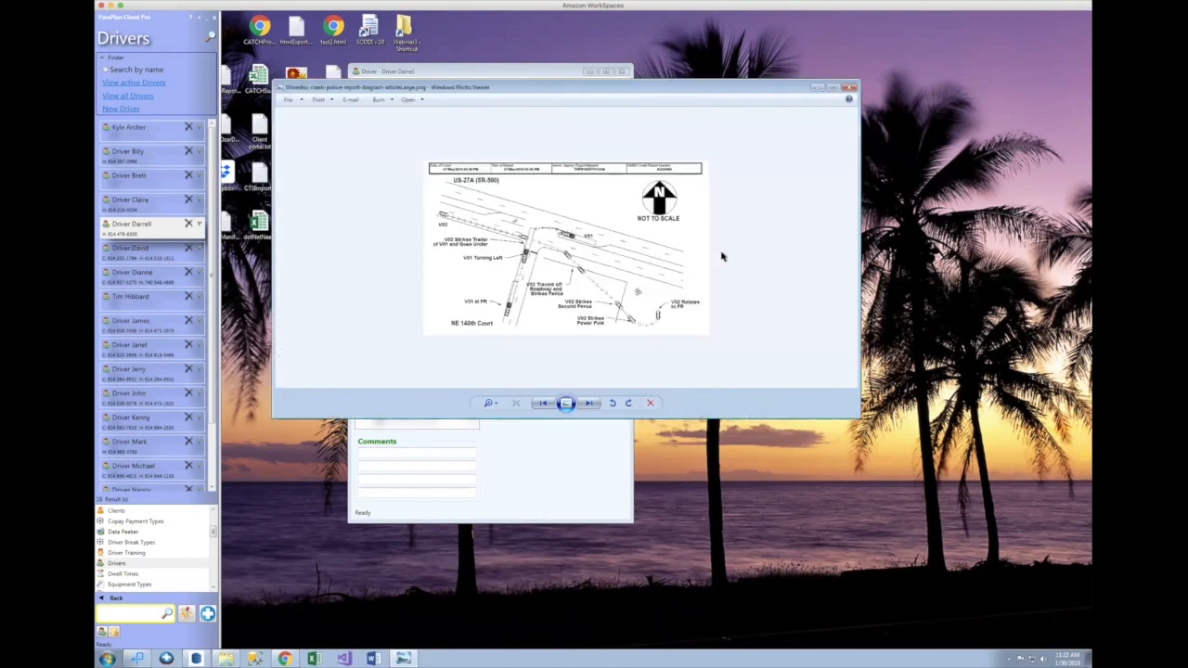
left_click(848, 87)
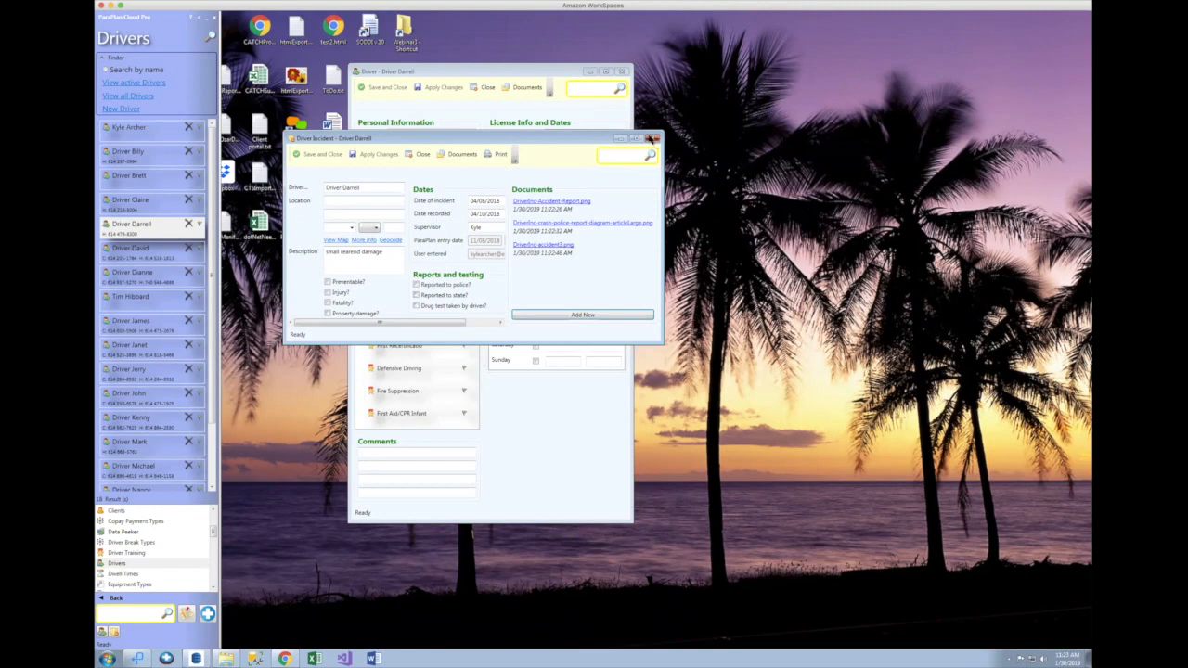
left_click(652, 138)
Step: Close the driver record and bring up the HIPAA Authorization PDF in Chrome
left_click(622, 71)
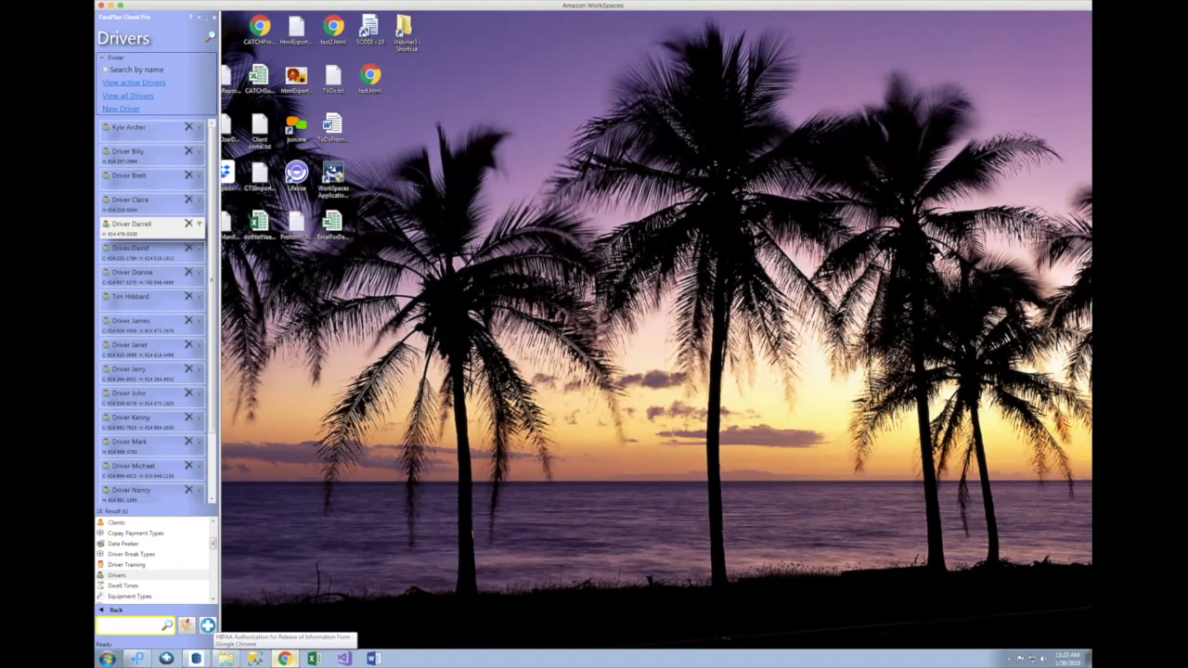
left_click(284, 658)
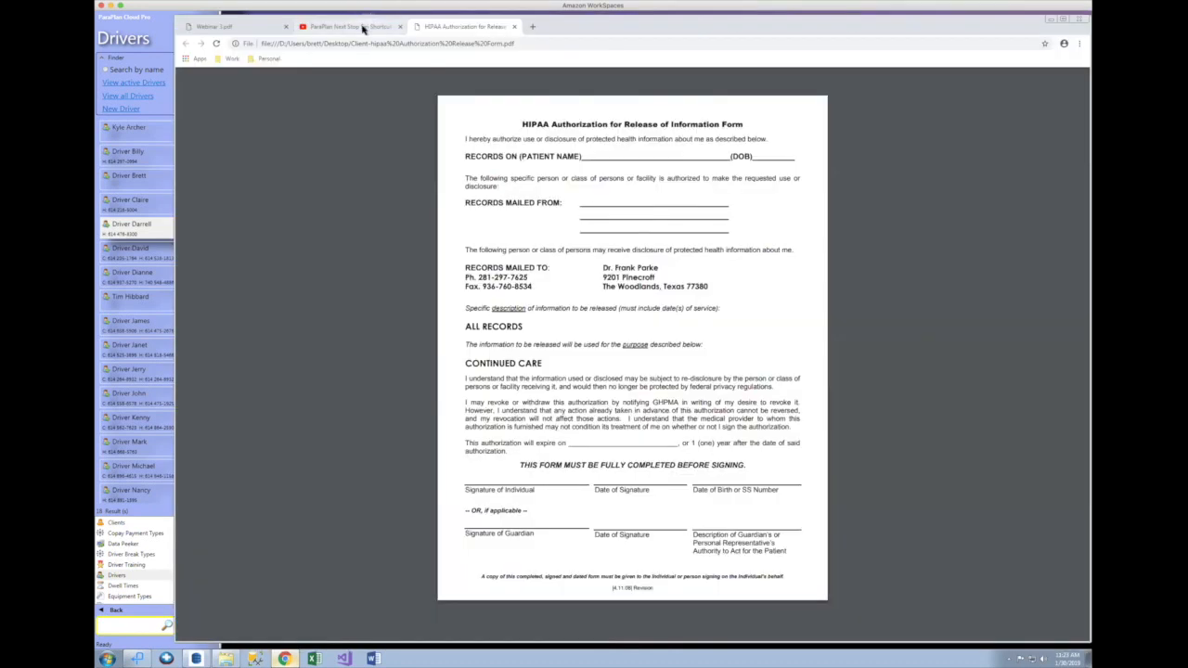
Step: Switch Chrome to the Webinar 3.pdf tab showing the iPhone Next Stop widget
left_click(253, 29)
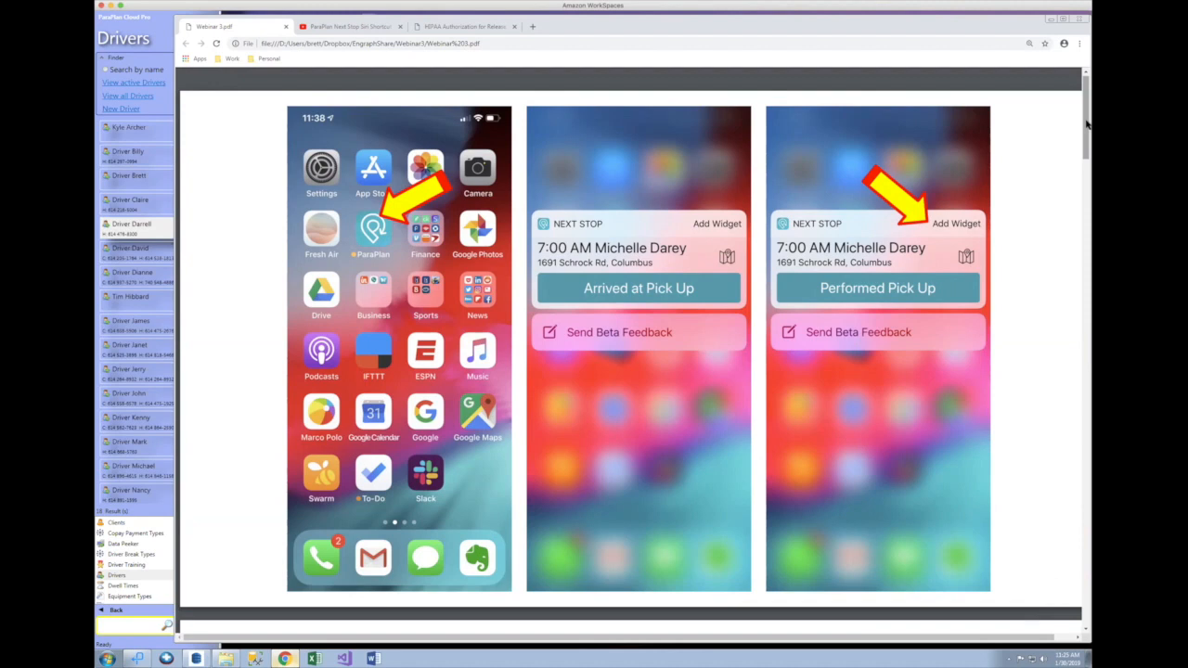
Step: Scroll Webinar 3.pdf to page 2, showing the Arrived at Drop Off widget screens
left_click_drag(1087, 123, 1082, 193)
left_click_drag(1083, 194, 1084, 208)
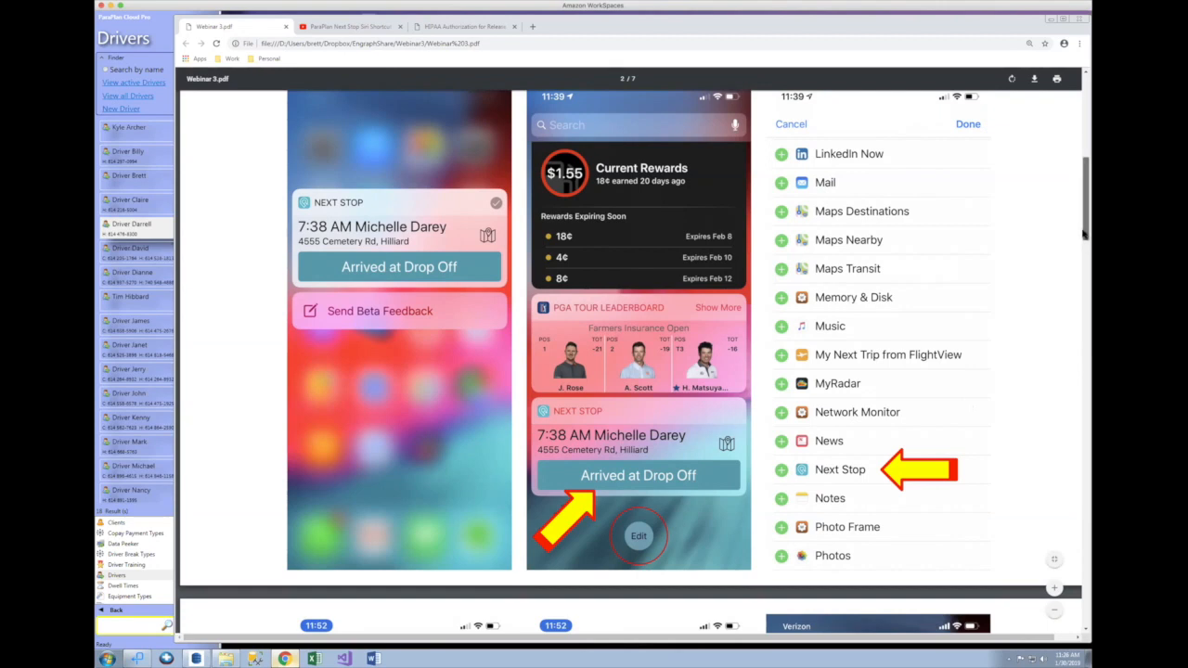
Step: Scroll Webinar 3.pdf to page 4 of 7 with the Siri Next Stop shortcut screenshots
left_click_drag(1082, 249, 1080, 297)
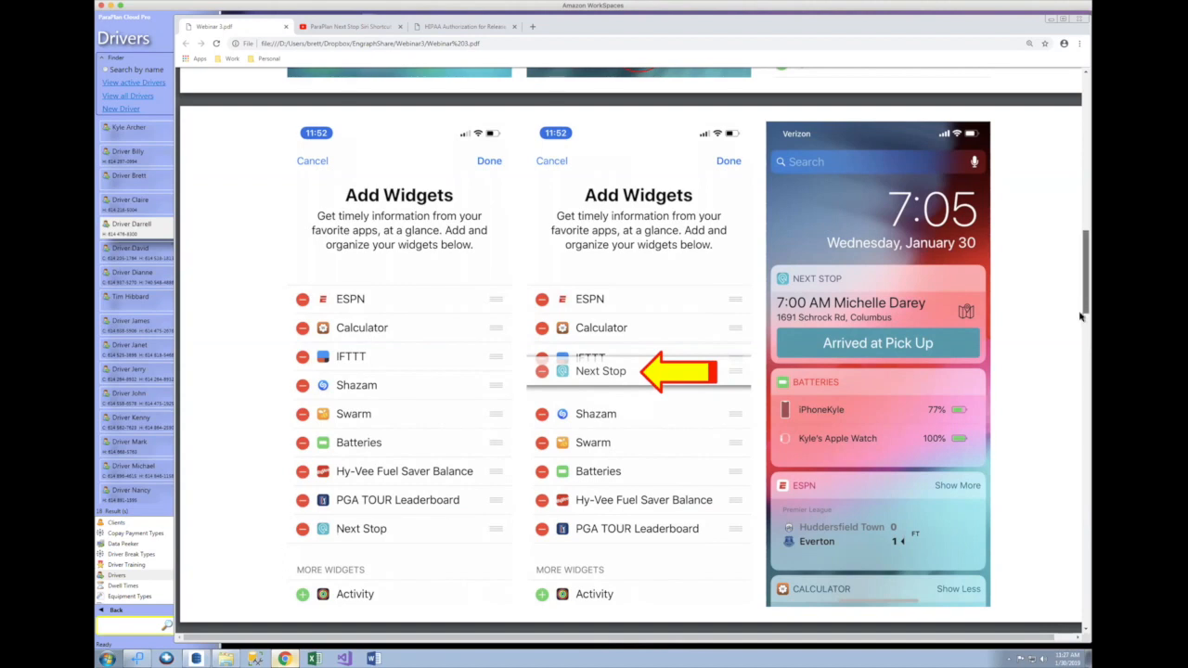
scroll(1082, 316, "down", 2)
scroll(1079, 336, "down", 5)
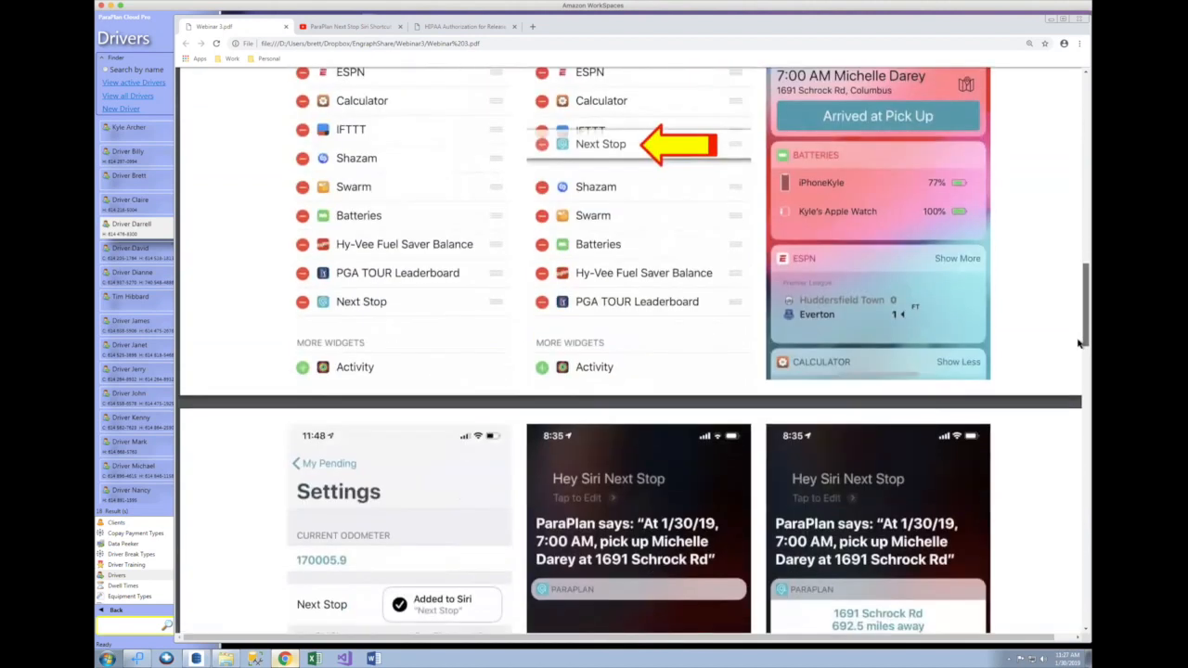
left_click_drag(1077, 343, 1081, 383)
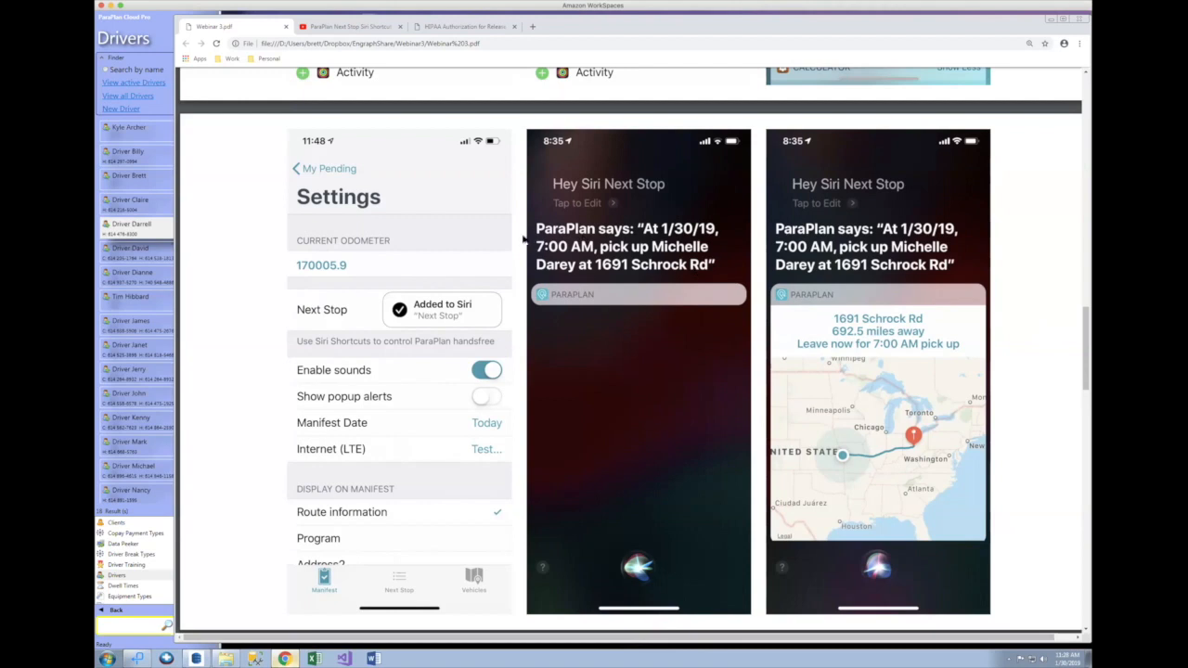
Step: Play the ParaPlan Next Stop Siri Shortcut video in Theater mode, then close its tab
left_click(365, 28)
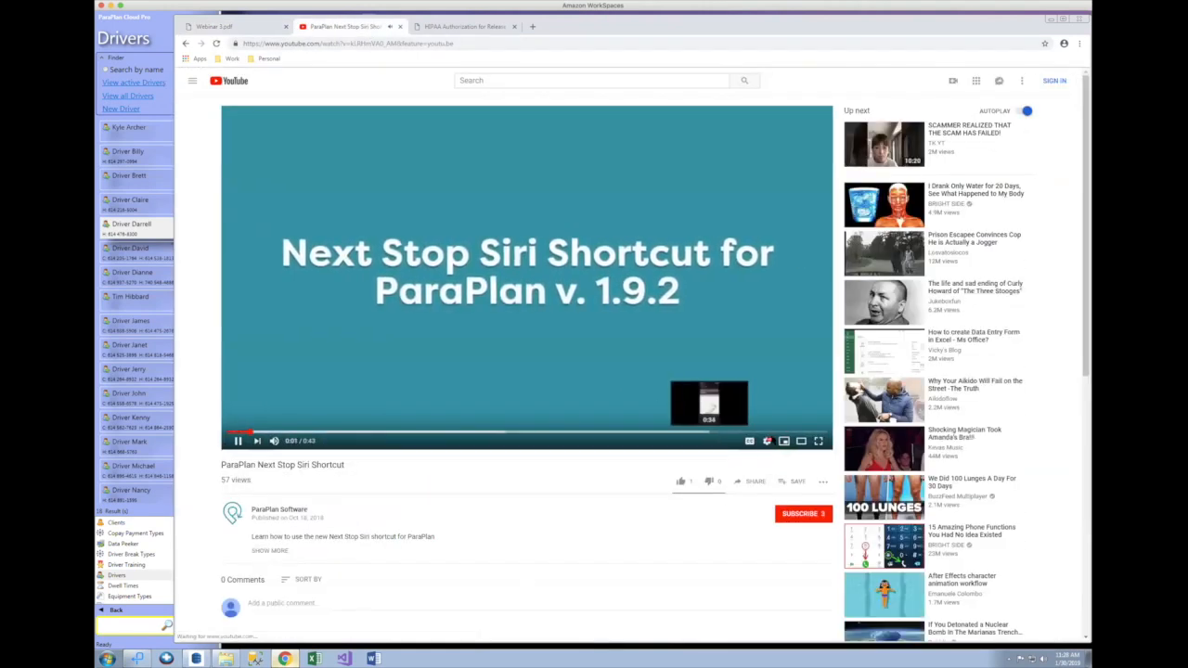
left_click(801, 441)
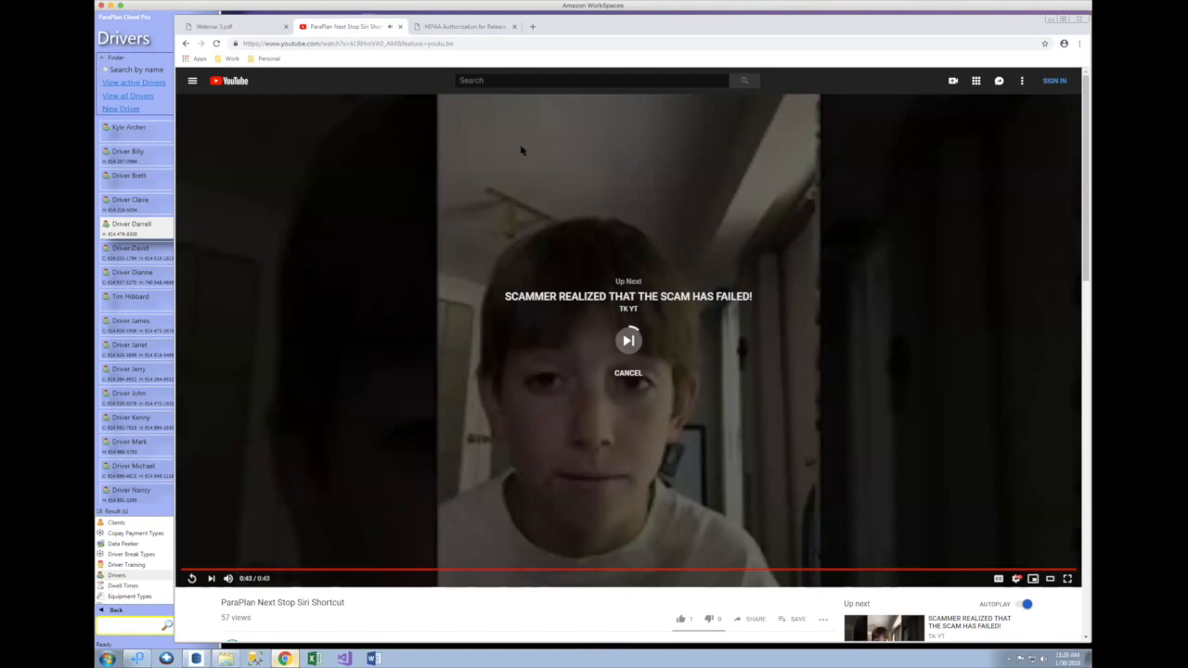
left_click(400, 26)
Step: Switch back to Webinar 3.pdf and scroll to the pickup details and the payment type list with Check
left_click(267, 30)
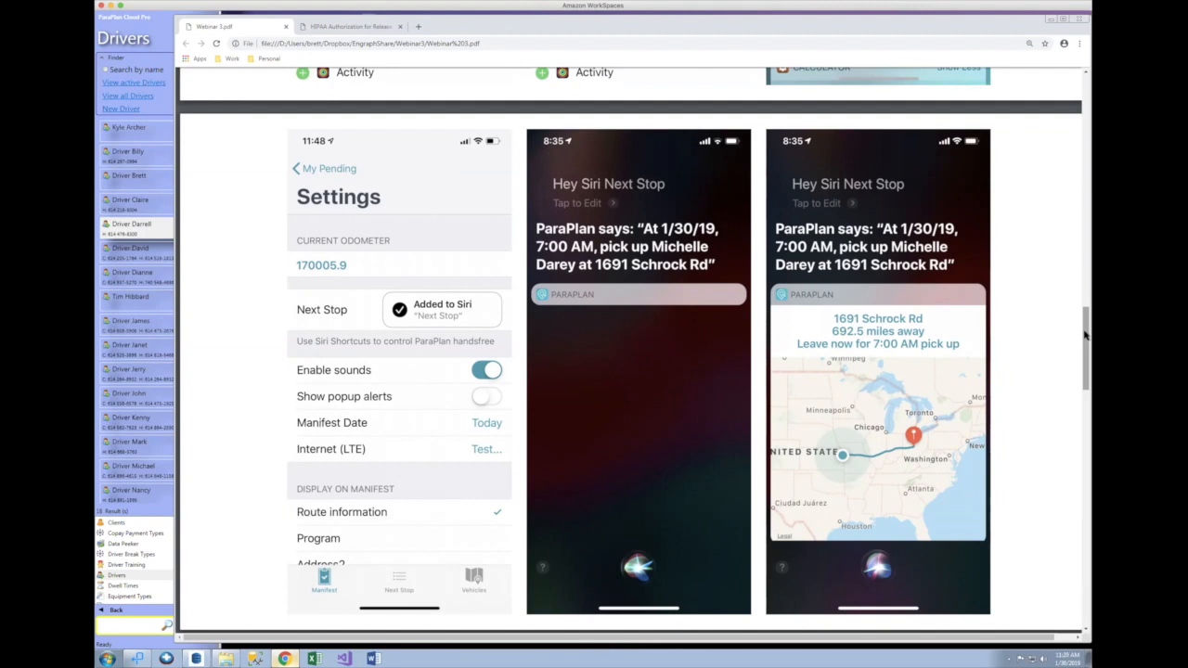
left_click_drag(1084, 336, 1085, 343)
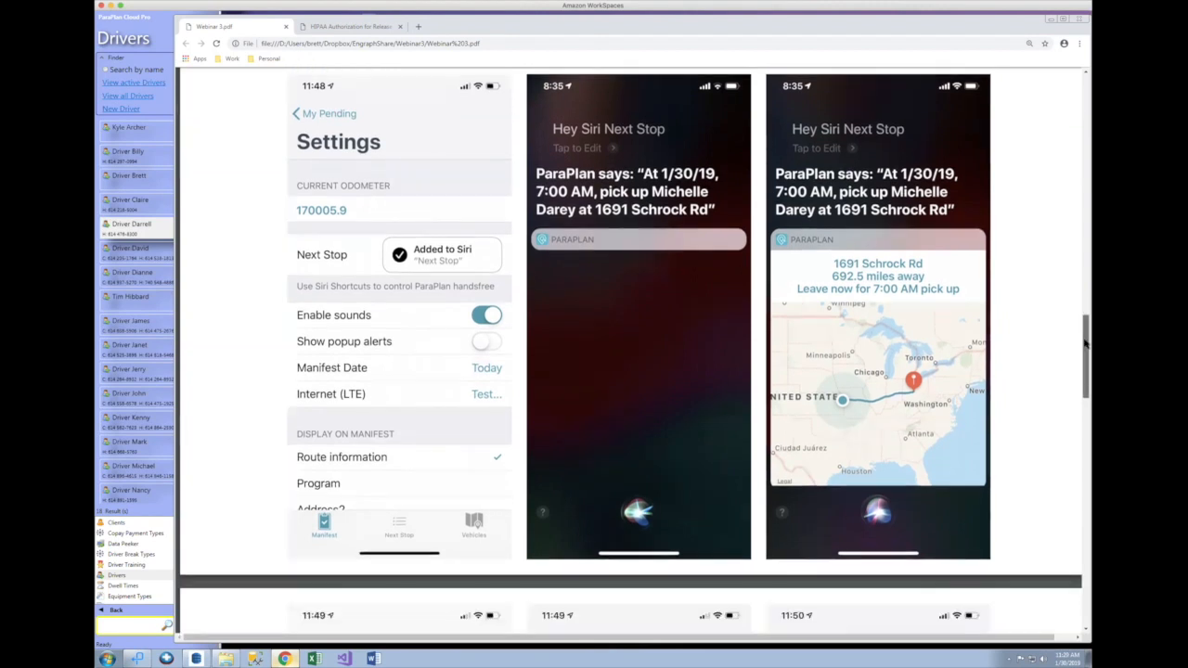
left_click_drag(1085, 344, 1080, 412)
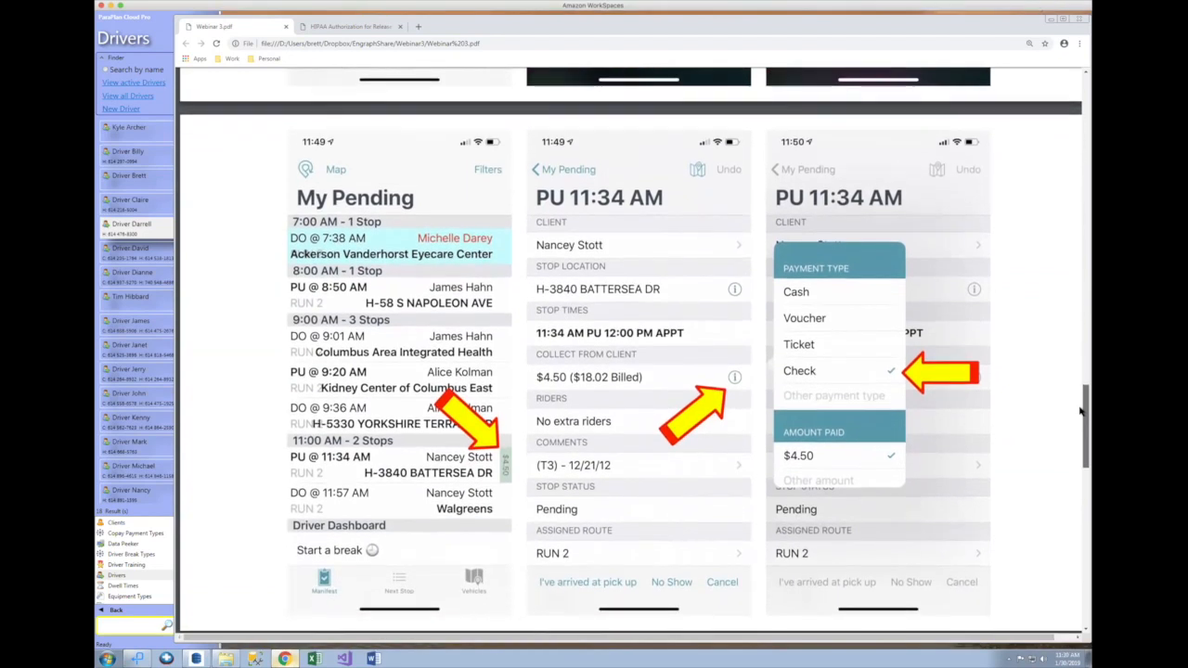
Step: Scroll Webinar 3.pdf to page 6 of 7, showing the Start a break and On Break screens
left_click_drag(1087, 436, 1083, 517)
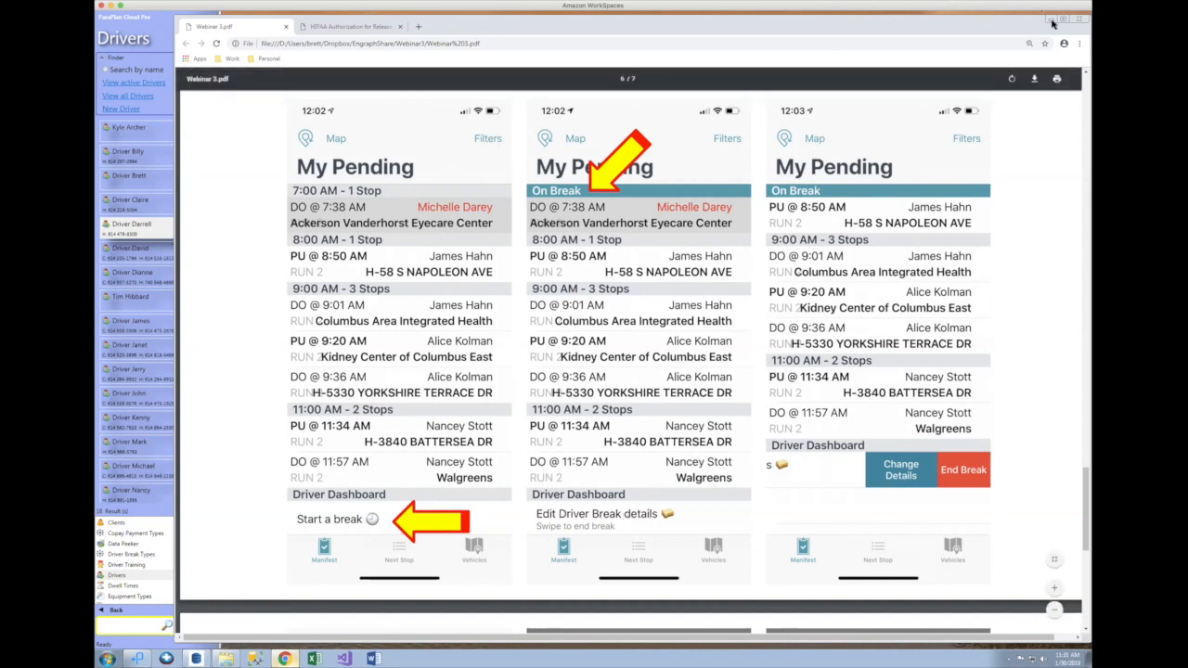
Step: Open the January 30 Scheduling Canvas with RUN 2 on break, then bring Webinar 3.pdf back
left_click(1050, 20)
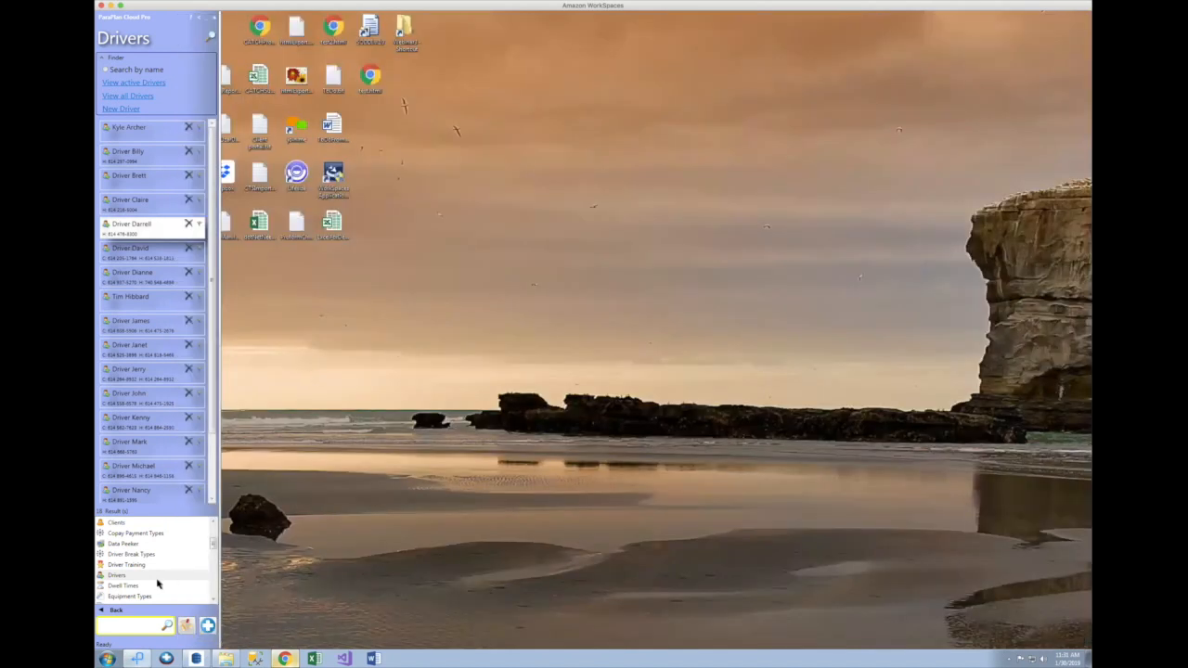
left_click(119, 611)
left_click(144, 562)
left_click(116, 146)
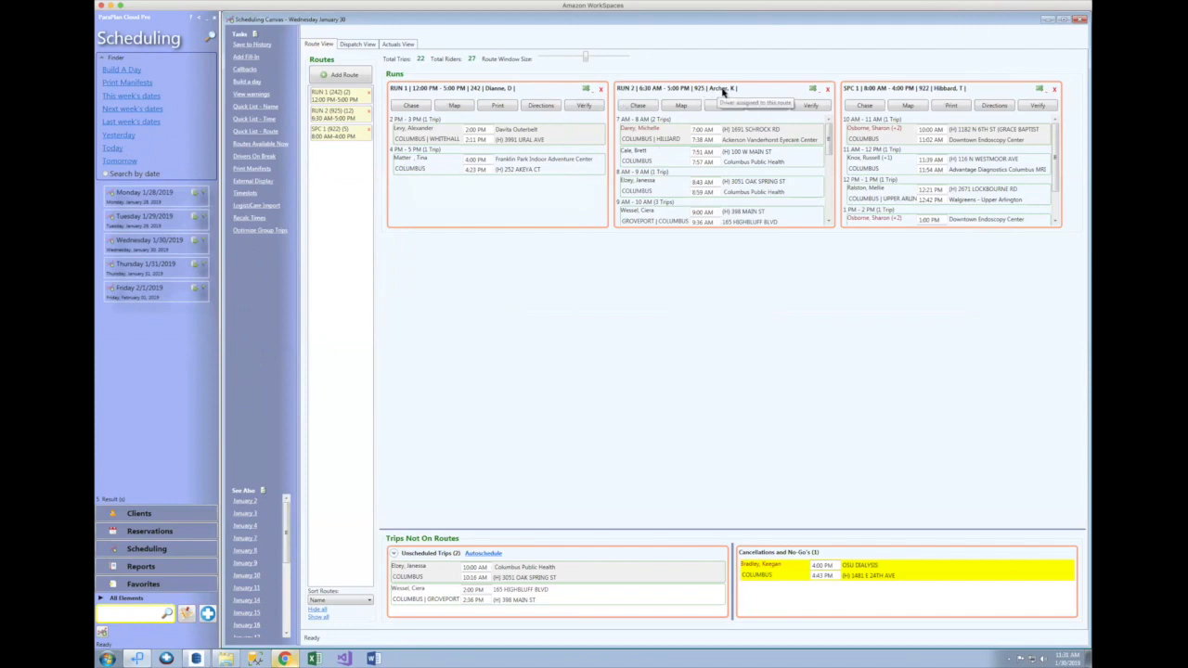
mouse_move(676, 133)
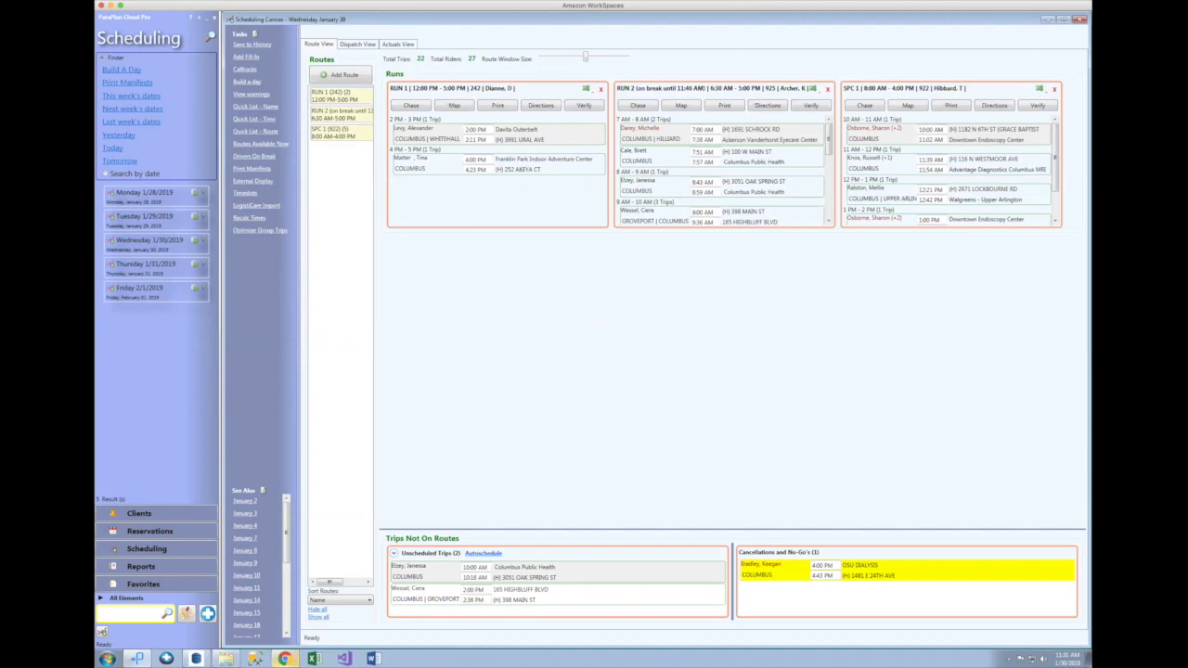
left_click(284, 657)
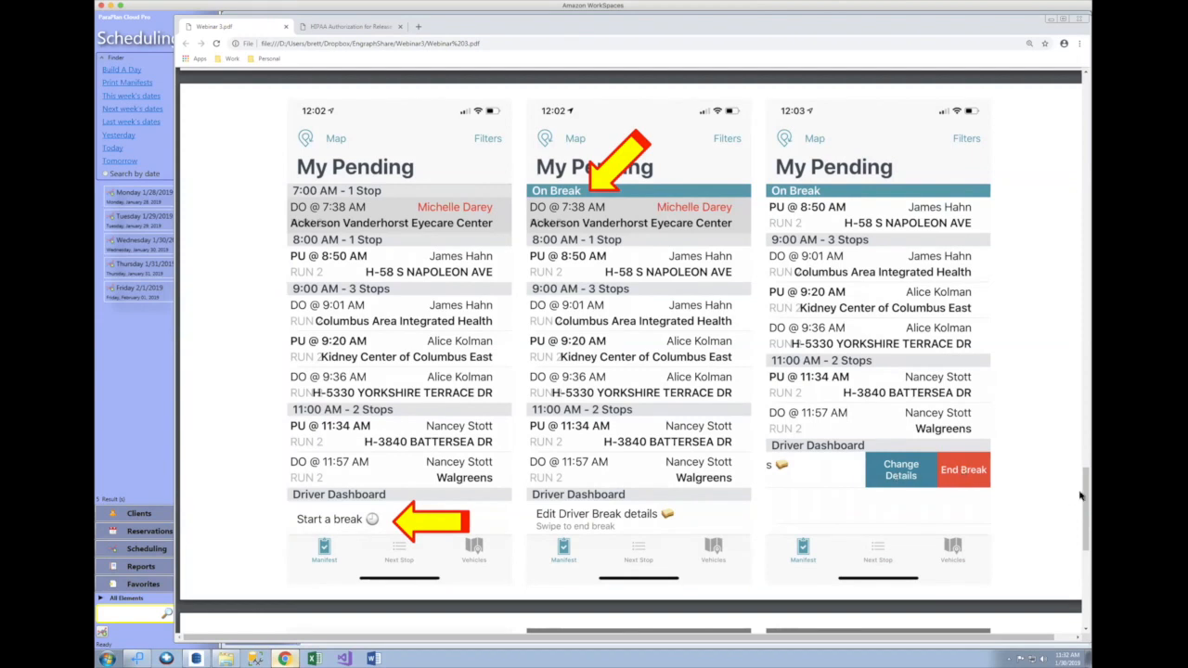
Step: Scroll the PDF to page 7 of 7, showing Break Details for break type and end time
left_click_drag(1084, 495, 1083, 571)
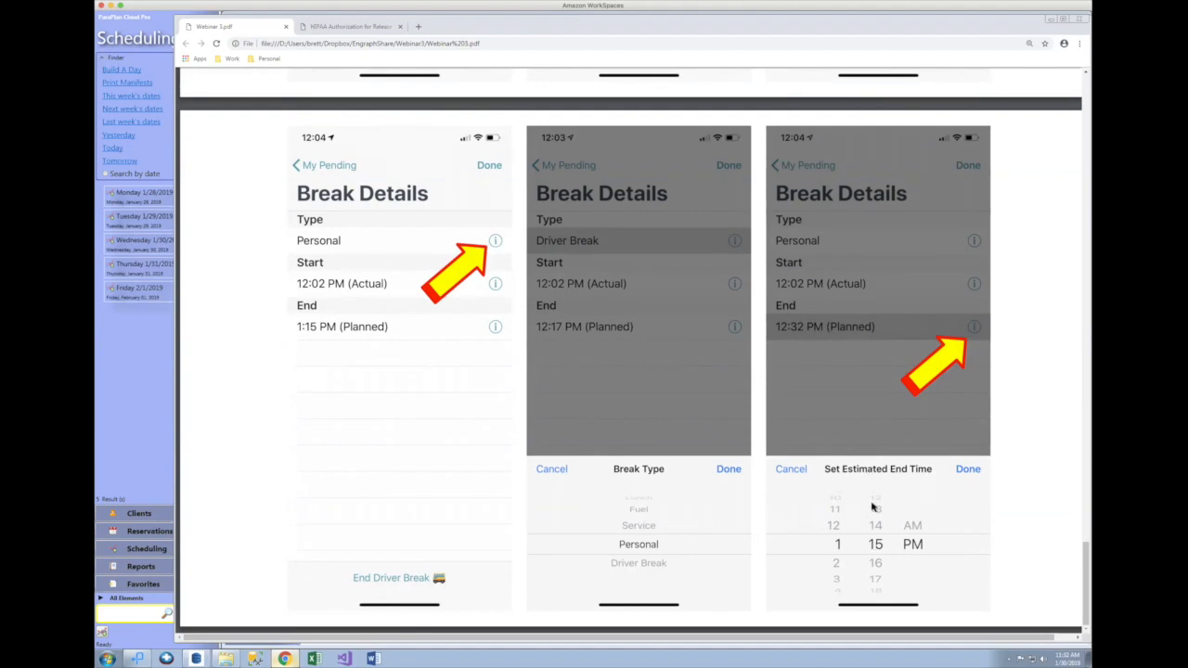
Step: Minimize Chrome to reveal the Scheduling Canvas with RUN 2 on break until 12:30 PM
left_click(1051, 21)
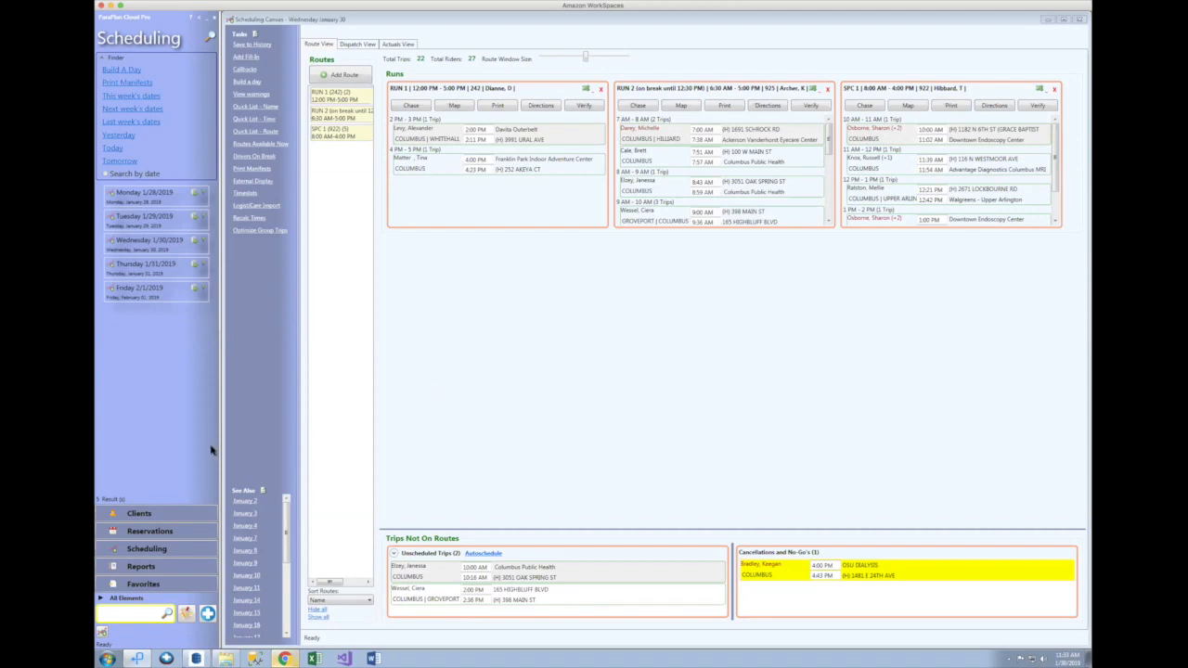
Step: In Driver Break Types, browse Lunch, Fuel and Service, then check Personal's 30-minute default duration
left_click(131, 599)
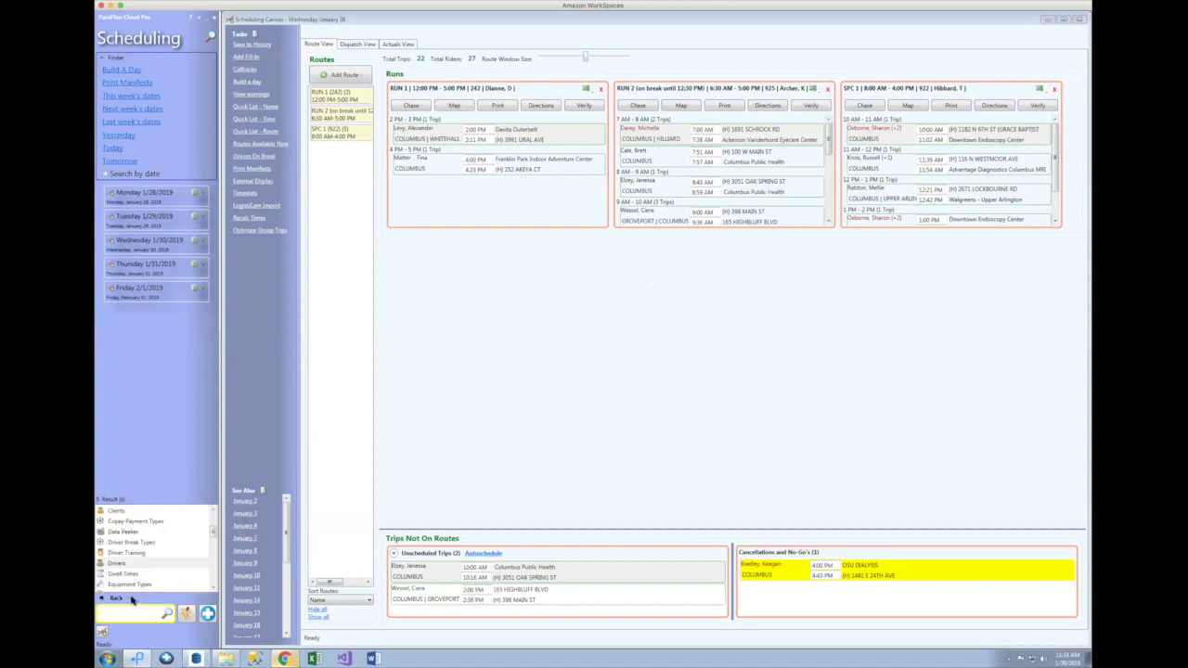
left_click(128, 543)
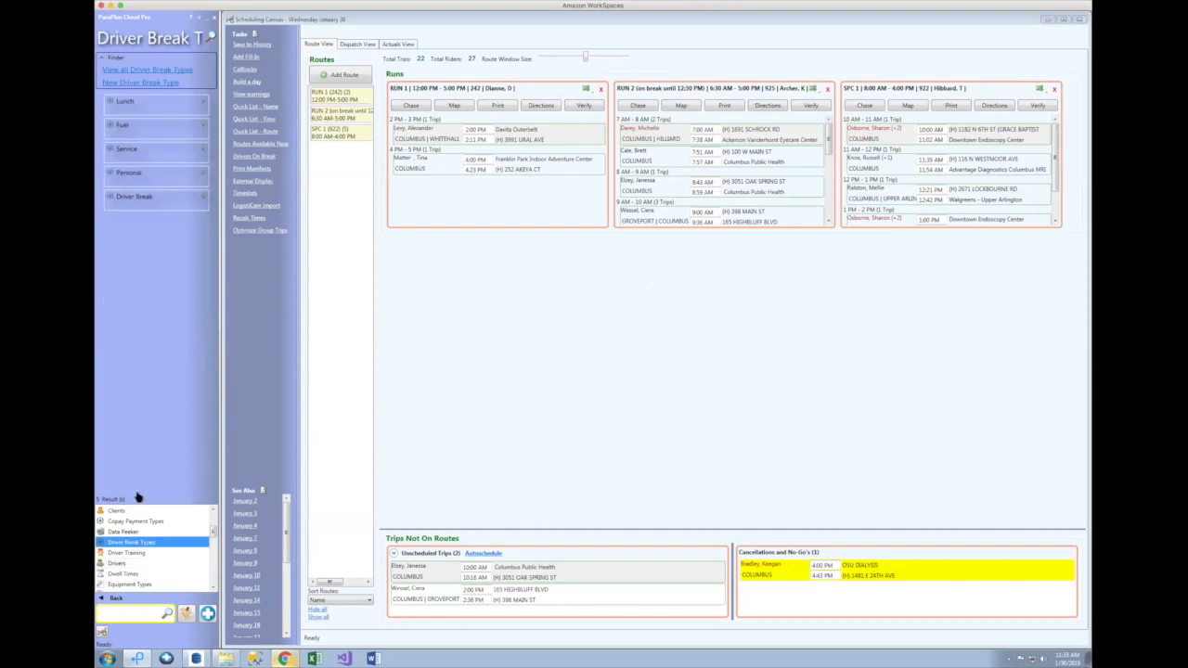
left_click(172, 102)
left_click(169, 129)
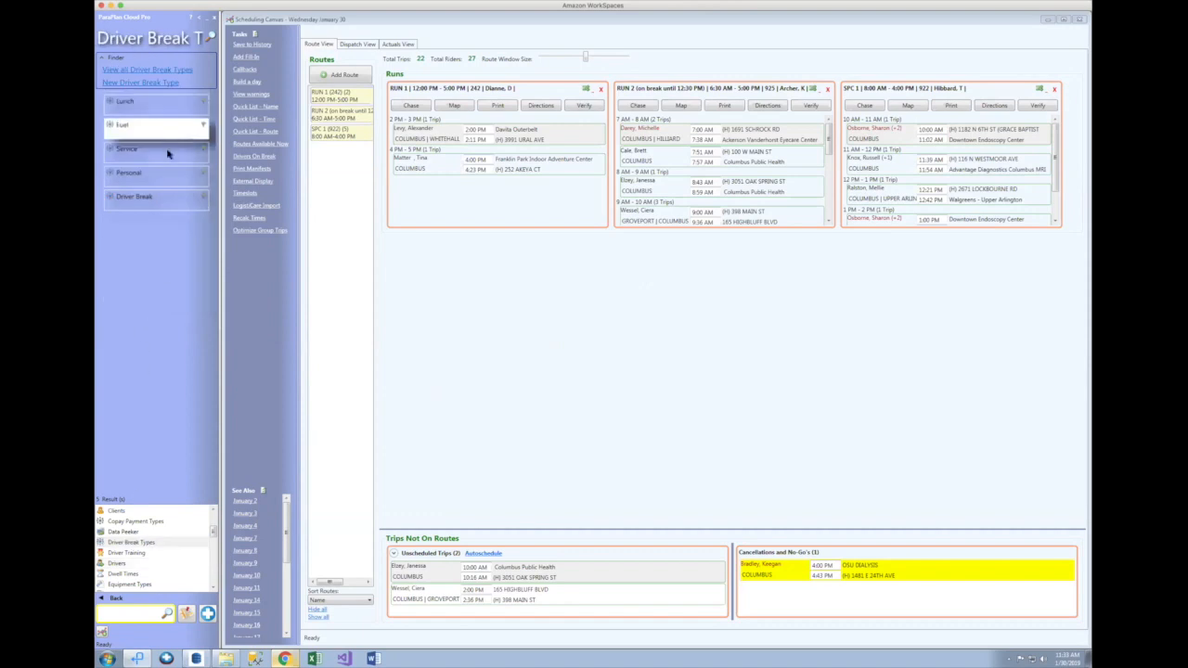
left_click(170, 152)
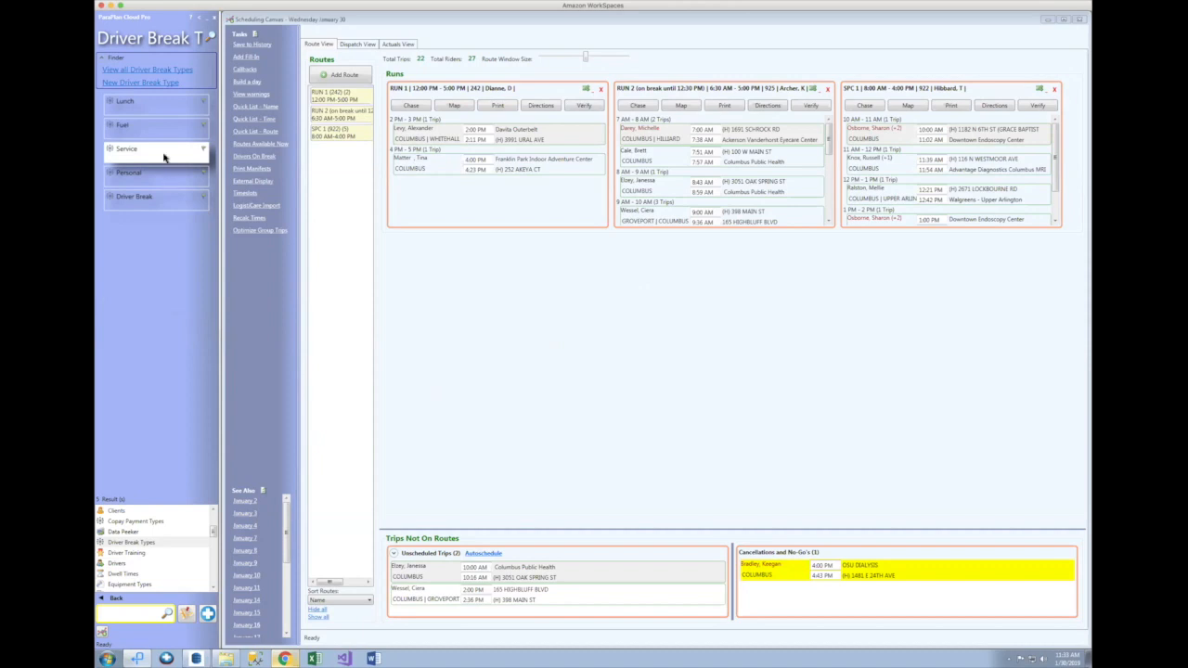
double_click(167, 177)
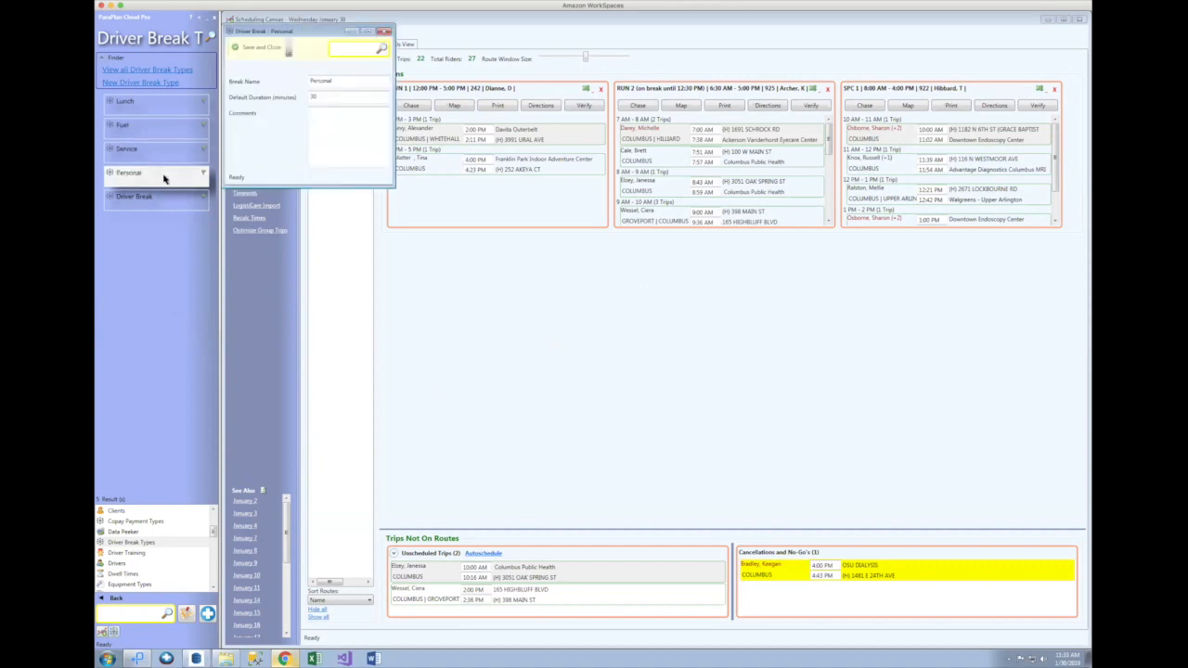
left_click_drag(326, 97, 298, 97)
left_click(385, 33)
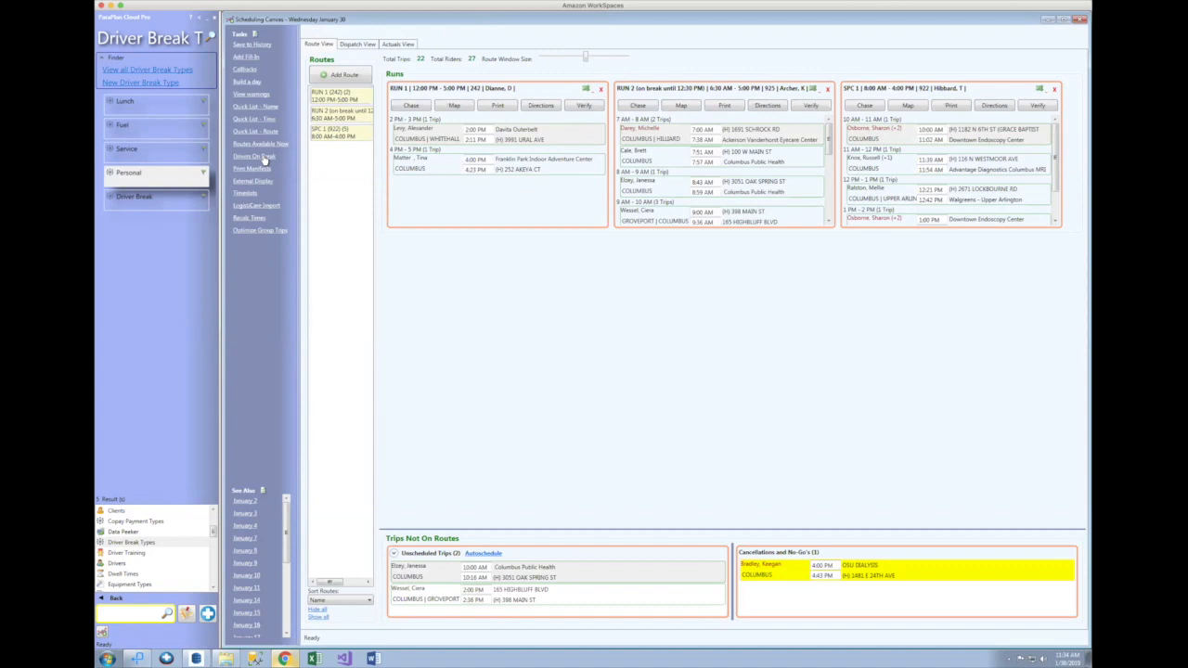
Step: Open the Drivers on break report and highlight RUN 2's 11:31 AM to 12:30 PM break
left_click(264, 160)
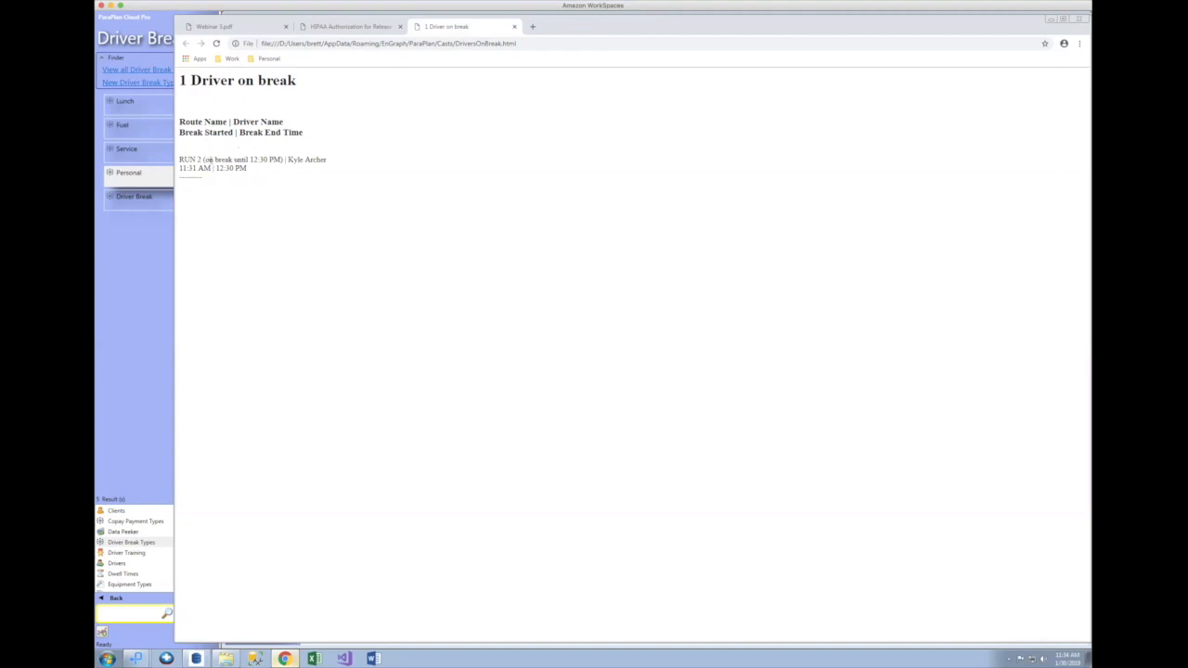
left_click_drag(179, 160, 257, 168)
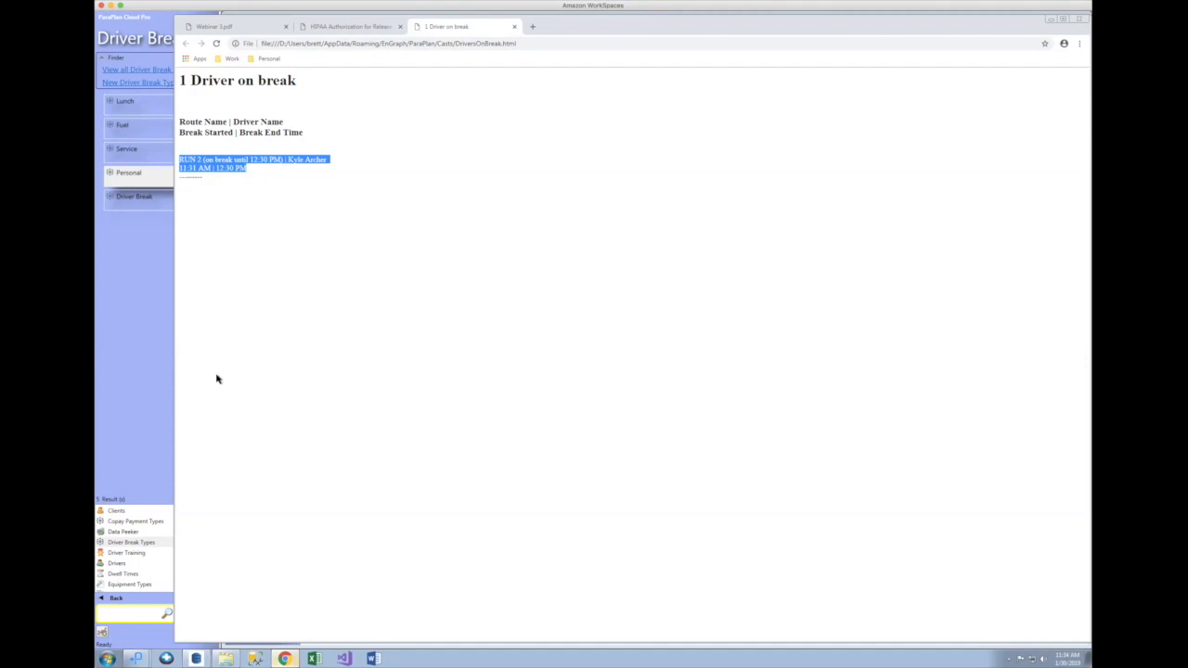
left_click(317, 216)
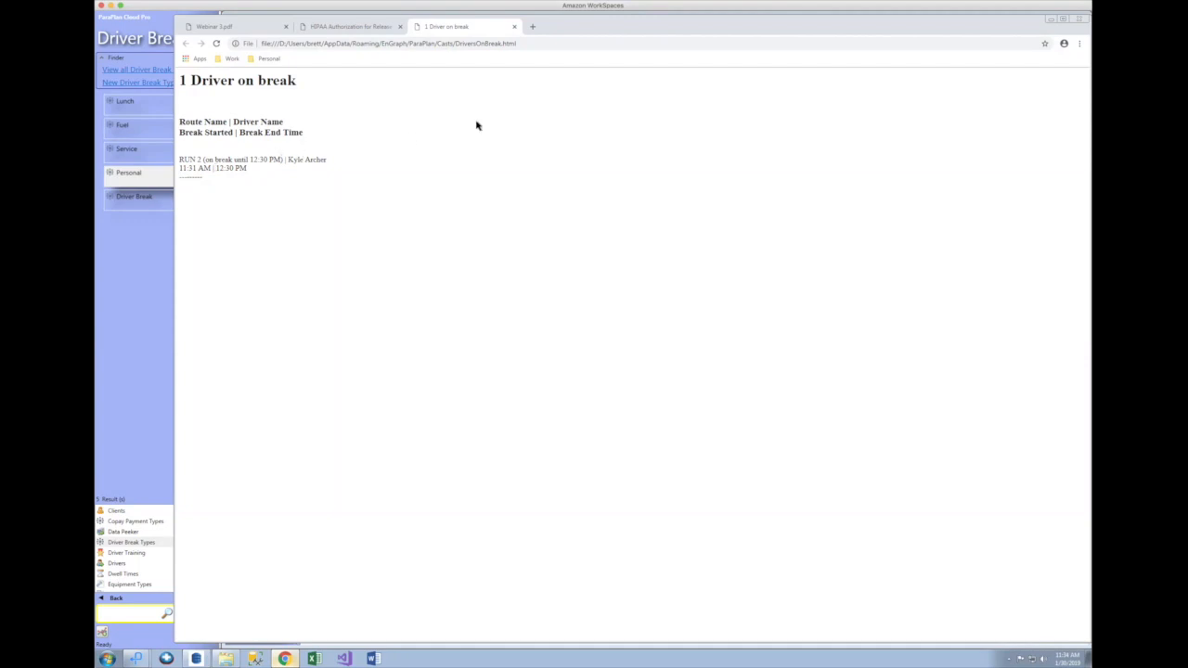
Step: Switch to Vehicle Maintenance and open the 2/16/2017 battery replacement record for vehicle 384
left_click(1049, 20)
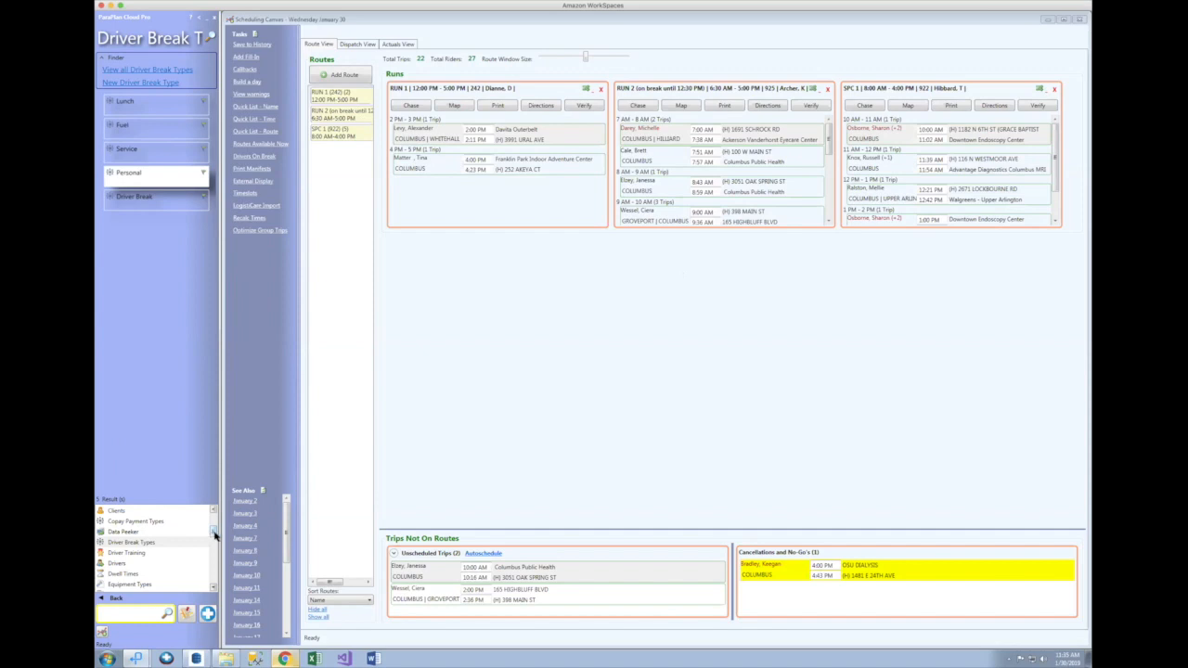
left_click_drag(212, 536, 212, 580)
left_click(135, 553)
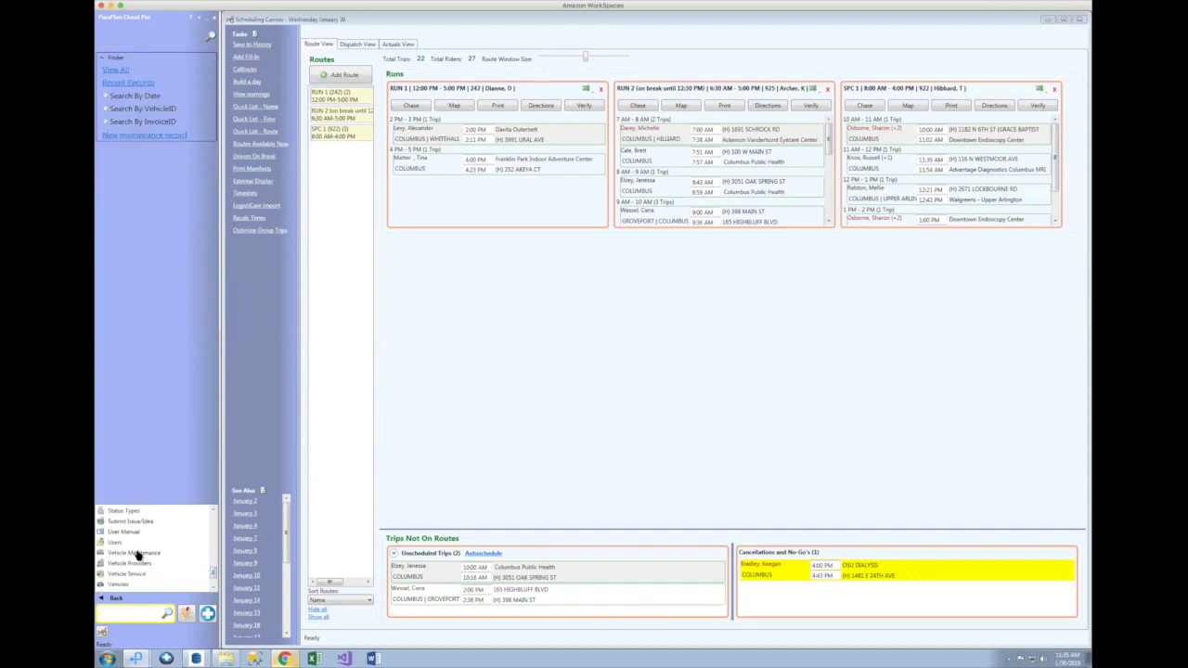
left_click(1046, 20)
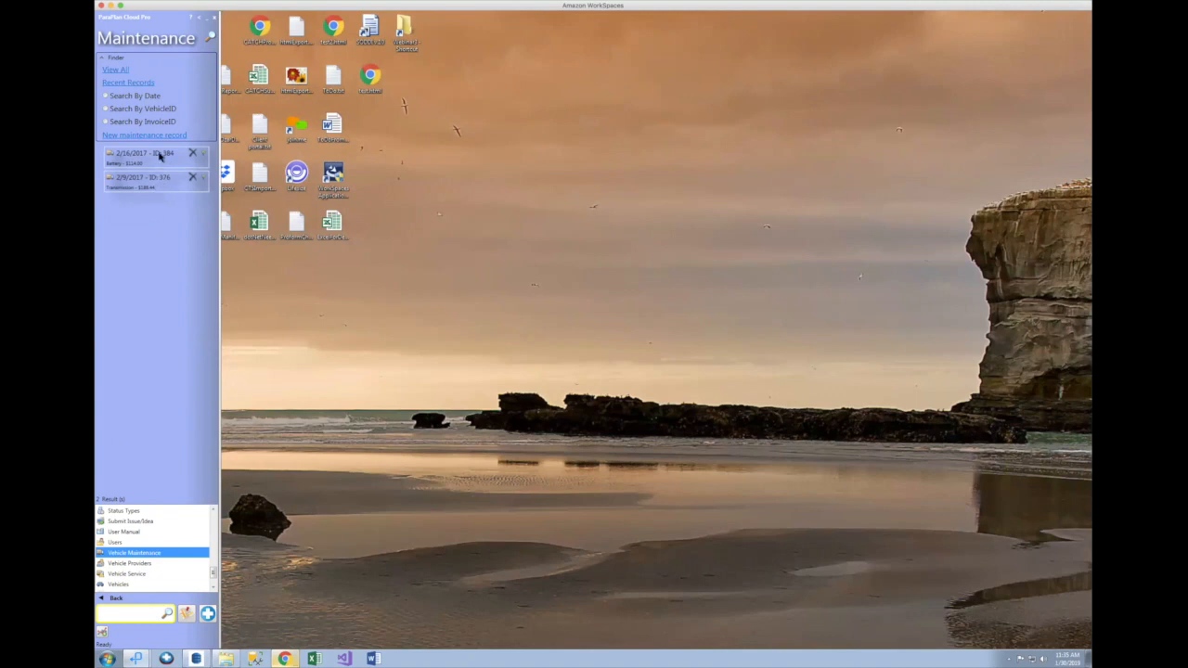
left_click(160, 157)
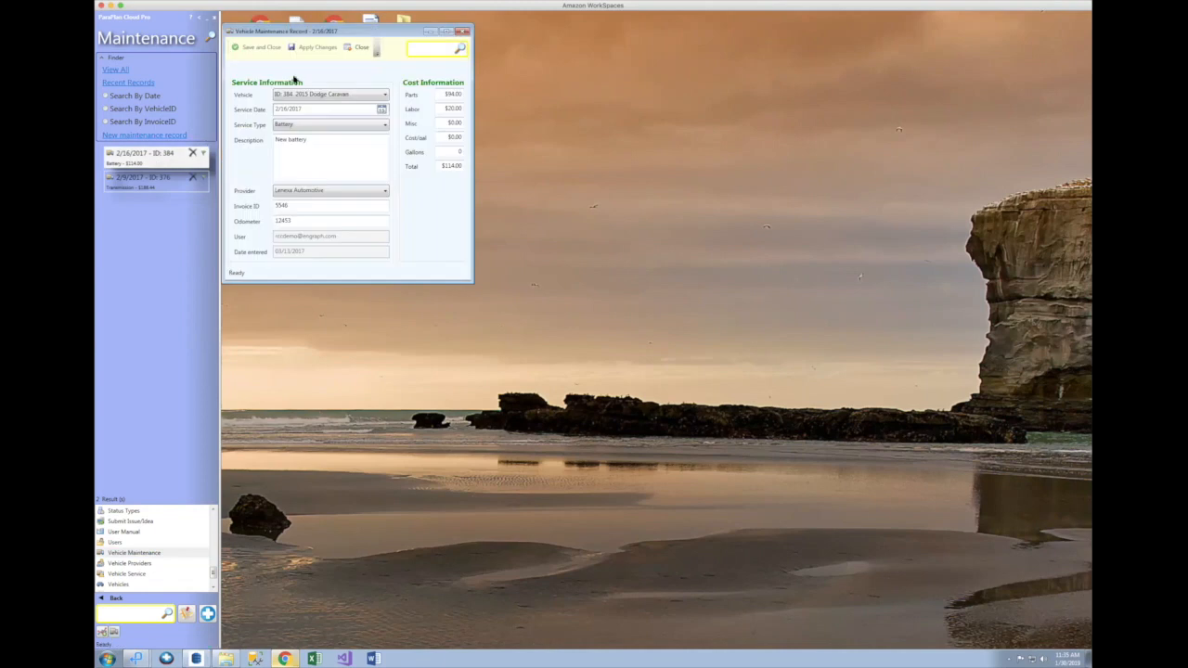
Step: Keep the 2015 Dodge Caravan and Battery service, and change the provider to Jiffy Lube
left_click_drag(363, 34, 602, 126)
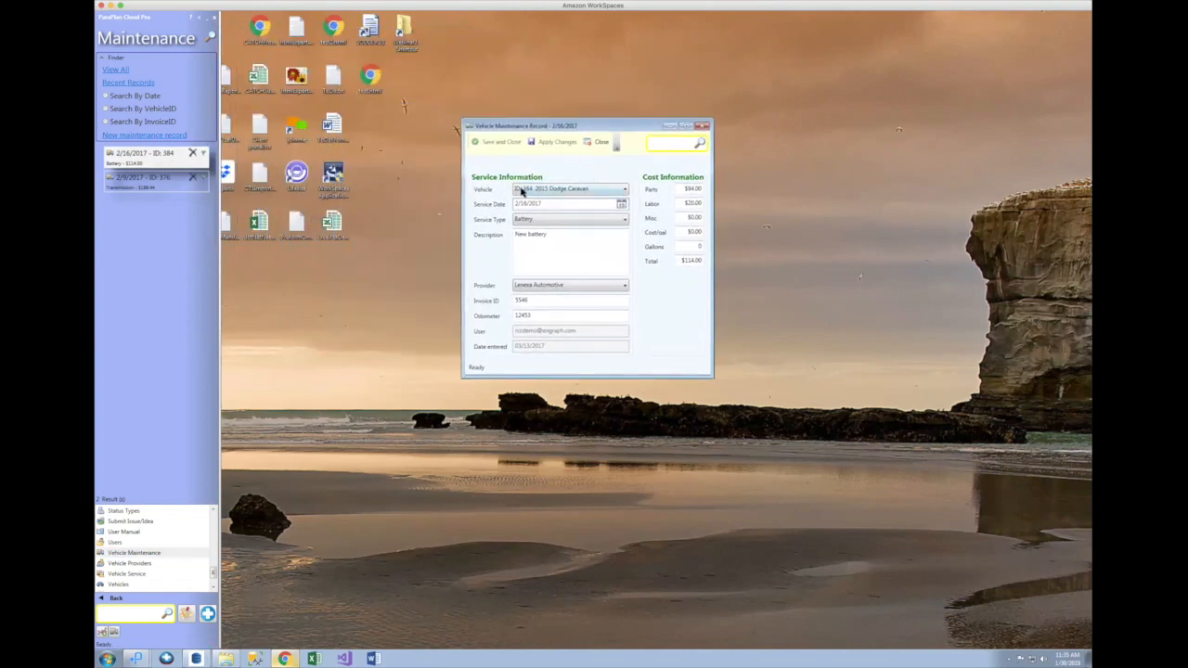
left_click(573, 189)
left_click(575, 190)
left_click(566, 221)
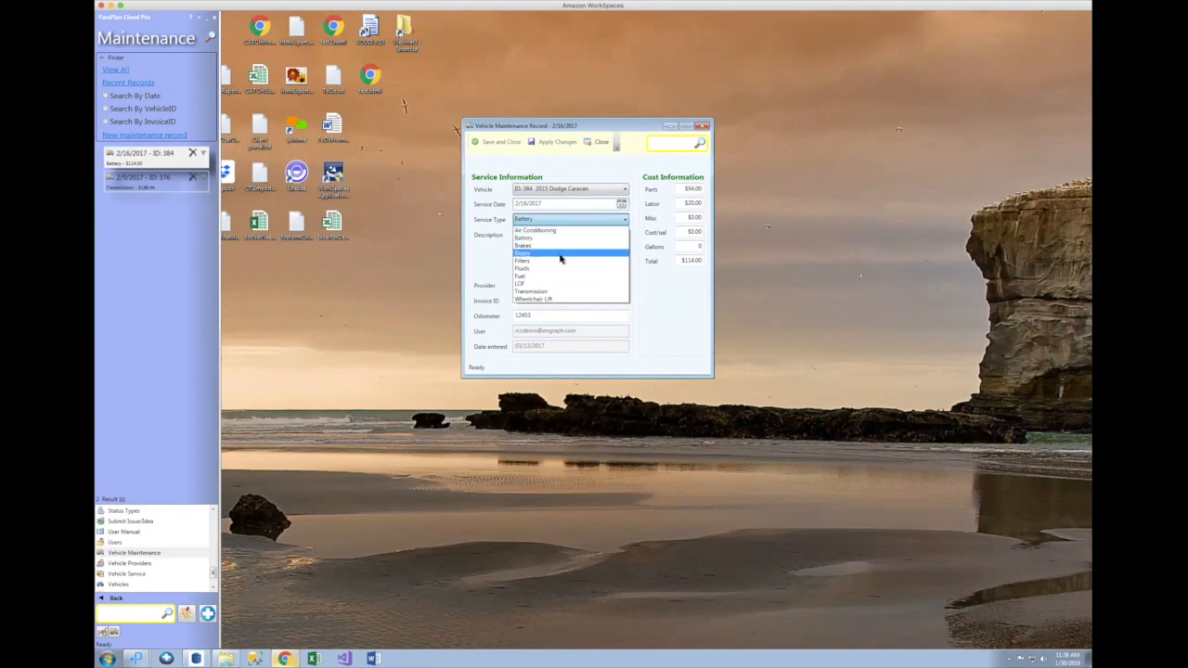
left_click(583, 170)
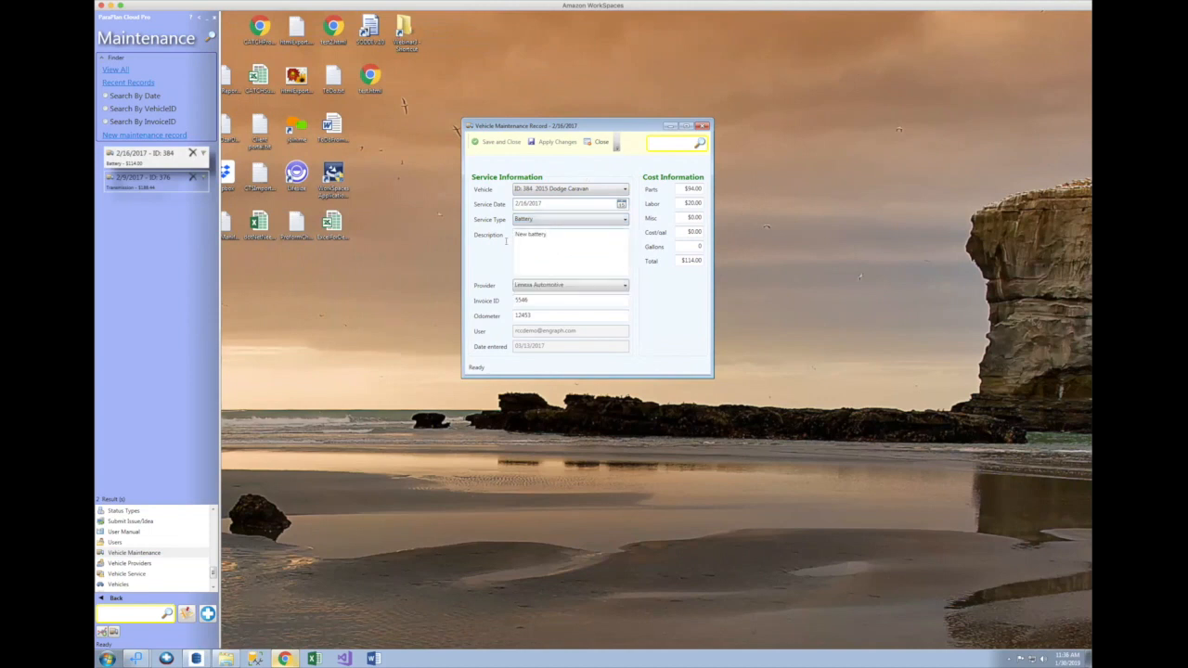
left_click(577, 286)
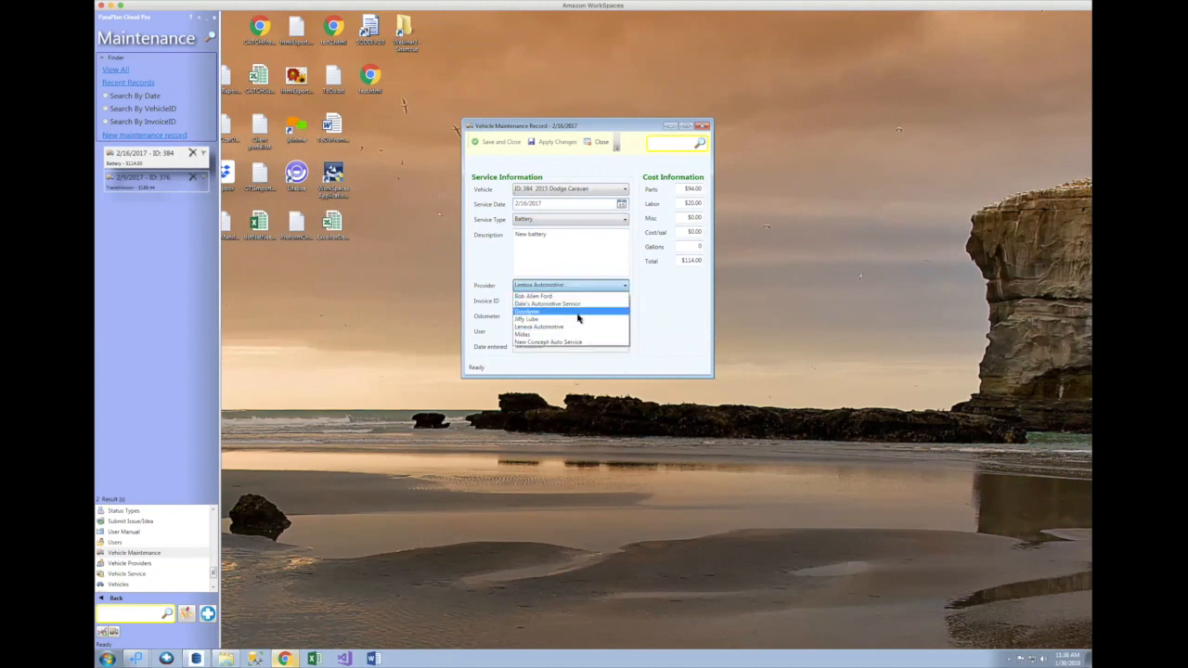
left_click(574, 320)
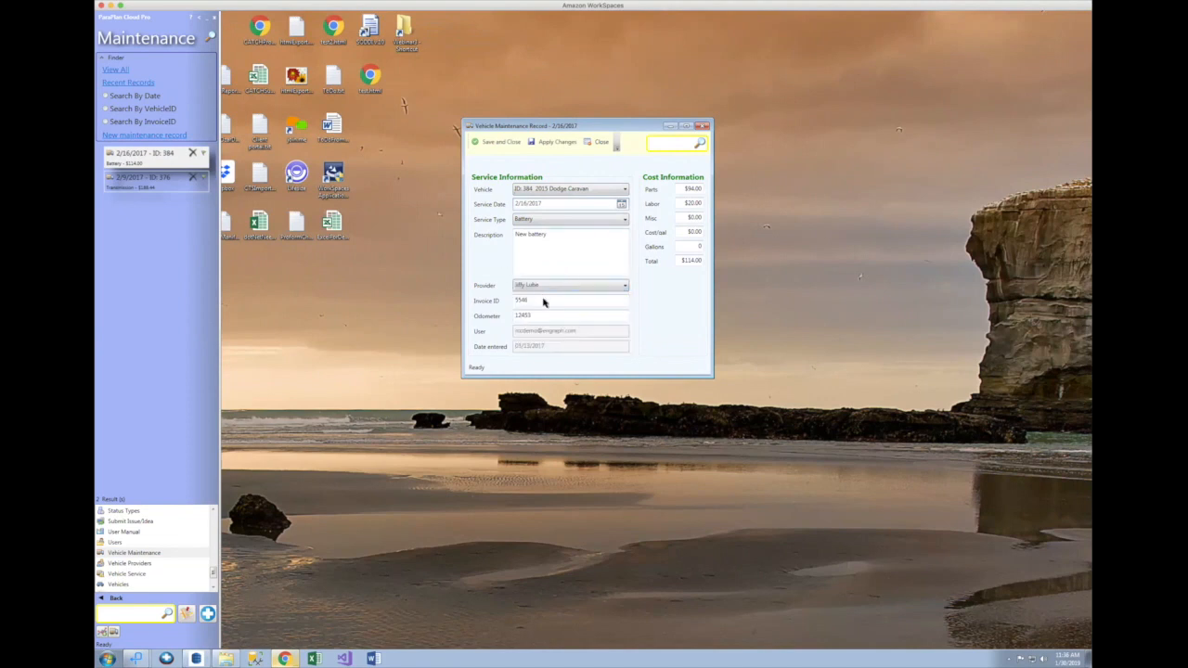
key("Tab")
key("Tab")
Step: Recheck the Battery service type and show the record's attached Documents
left_click(564, 220)
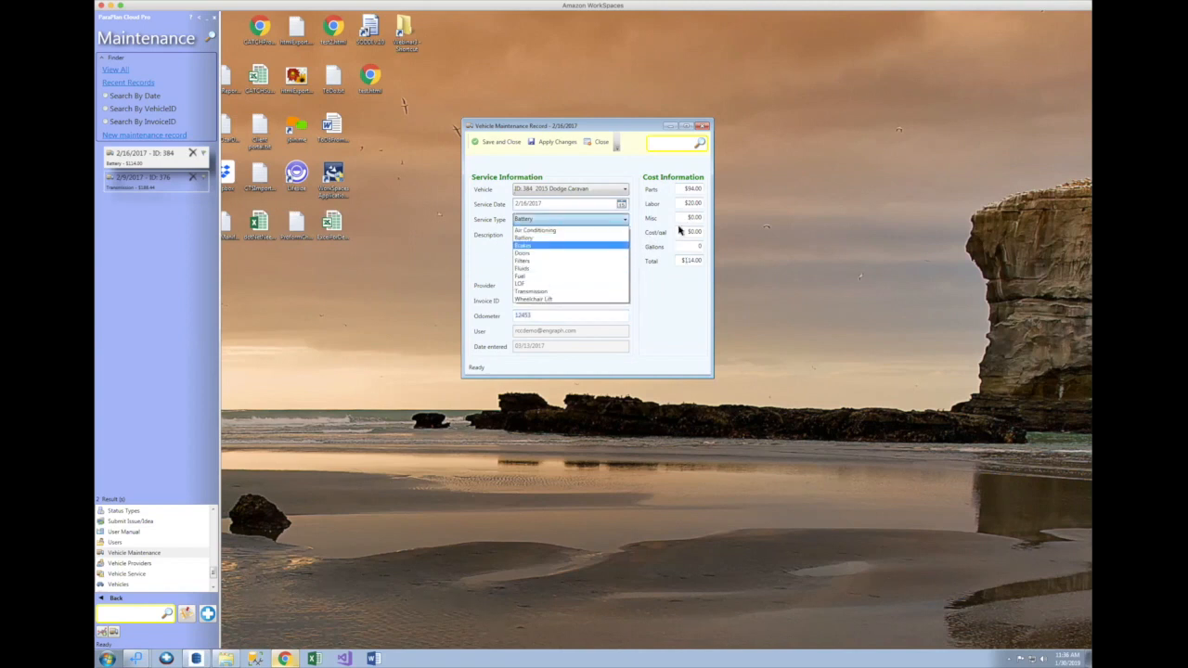
left_click(647, 170)
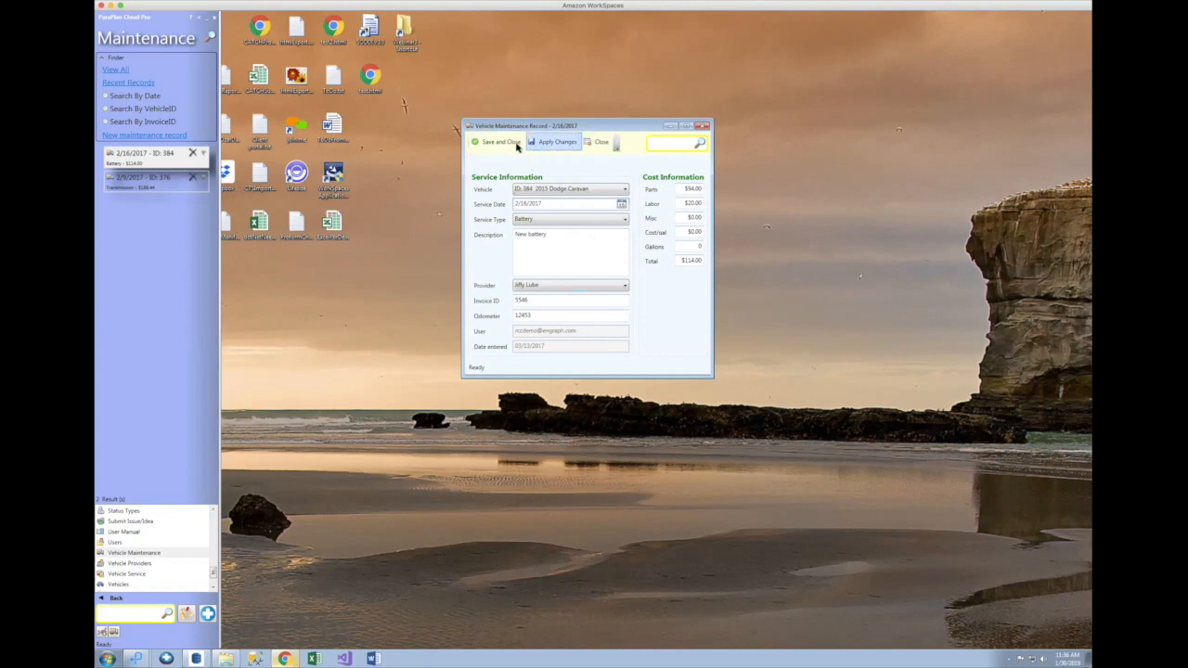
left_click(616, 149)
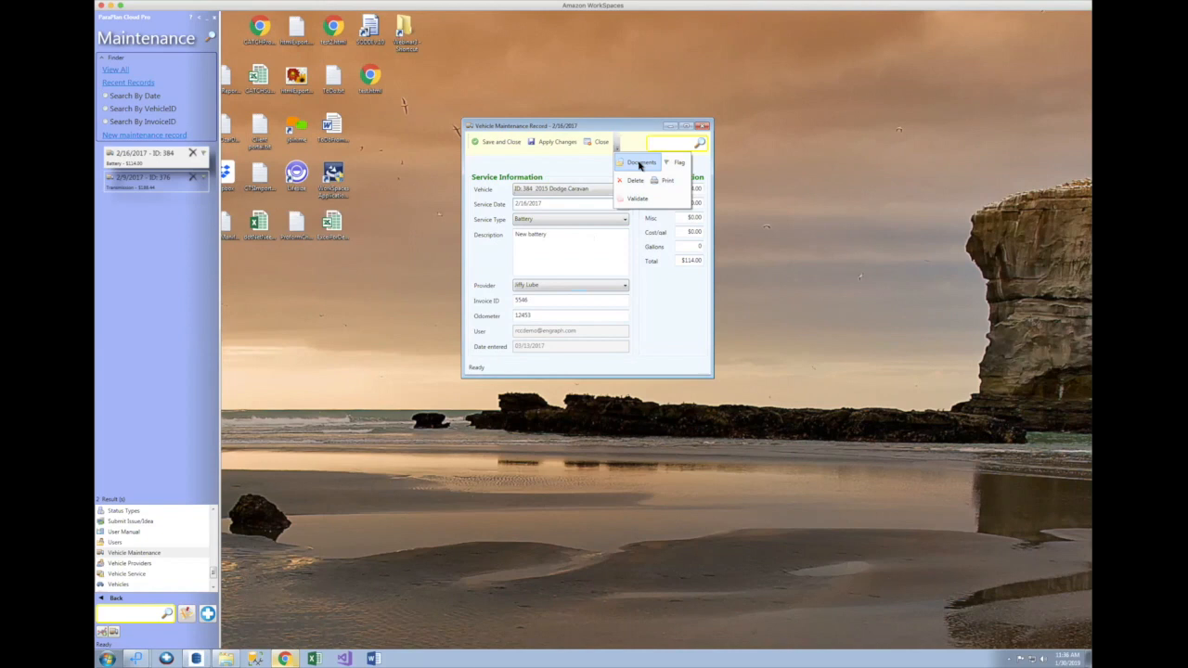
left_click(638, 163)
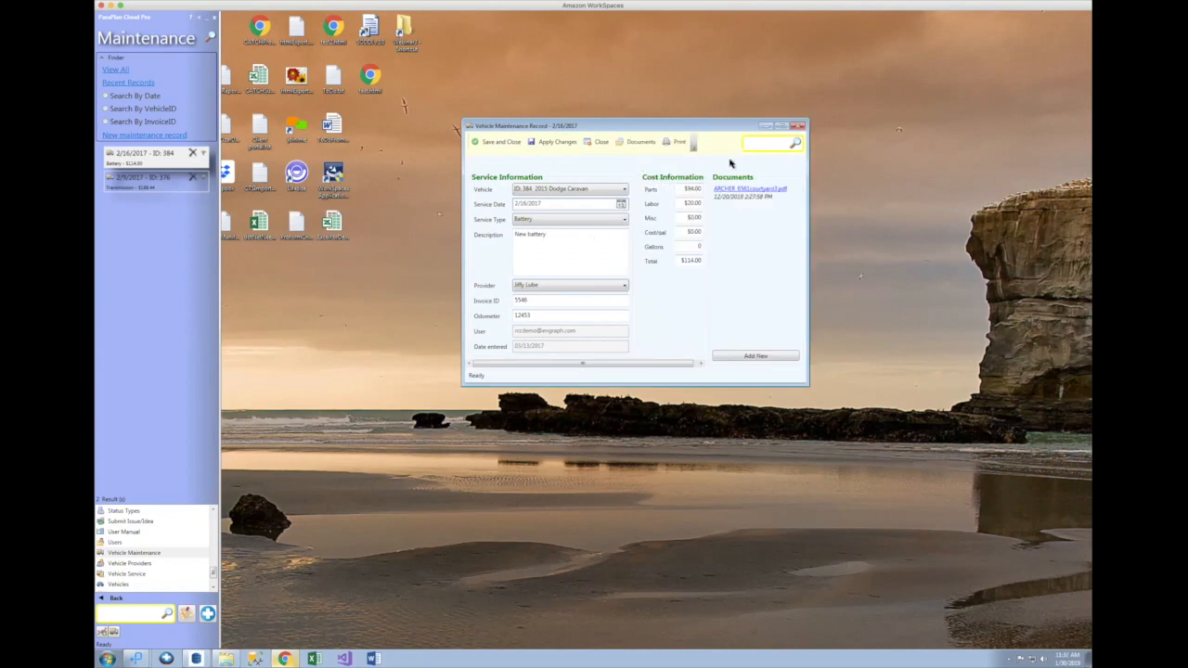
Step: Attach Maintenance-dealers-invoice-car.jpg as a new document, using the All files type filter
left_click(752, 357)
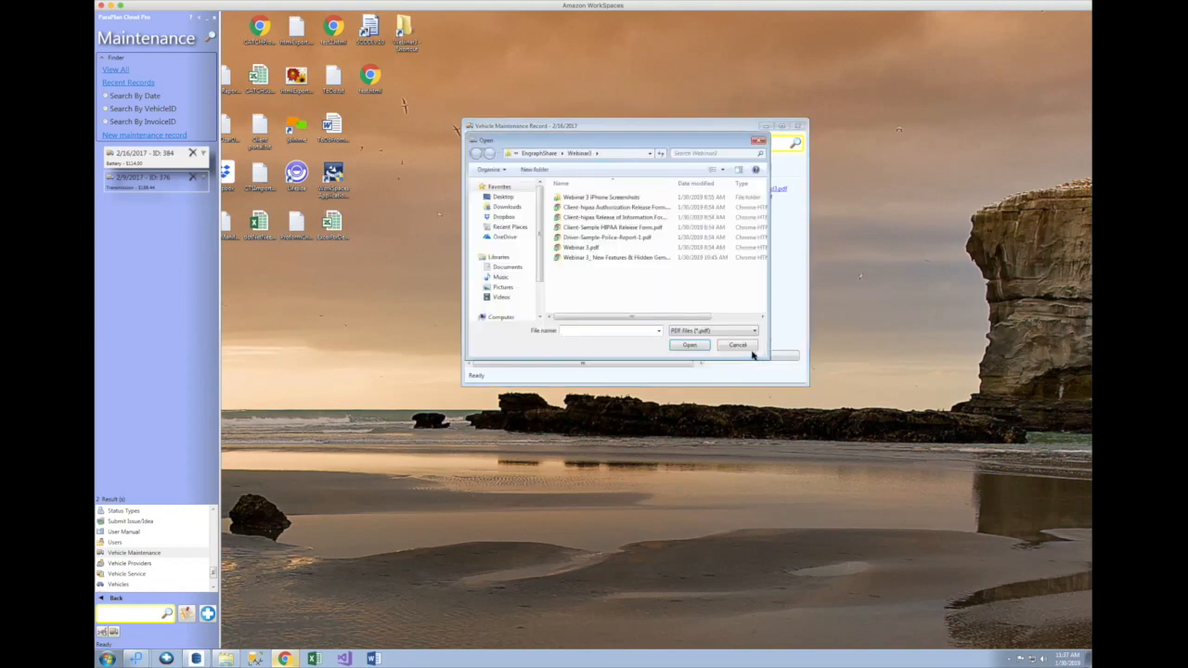
left_click(701, 331)
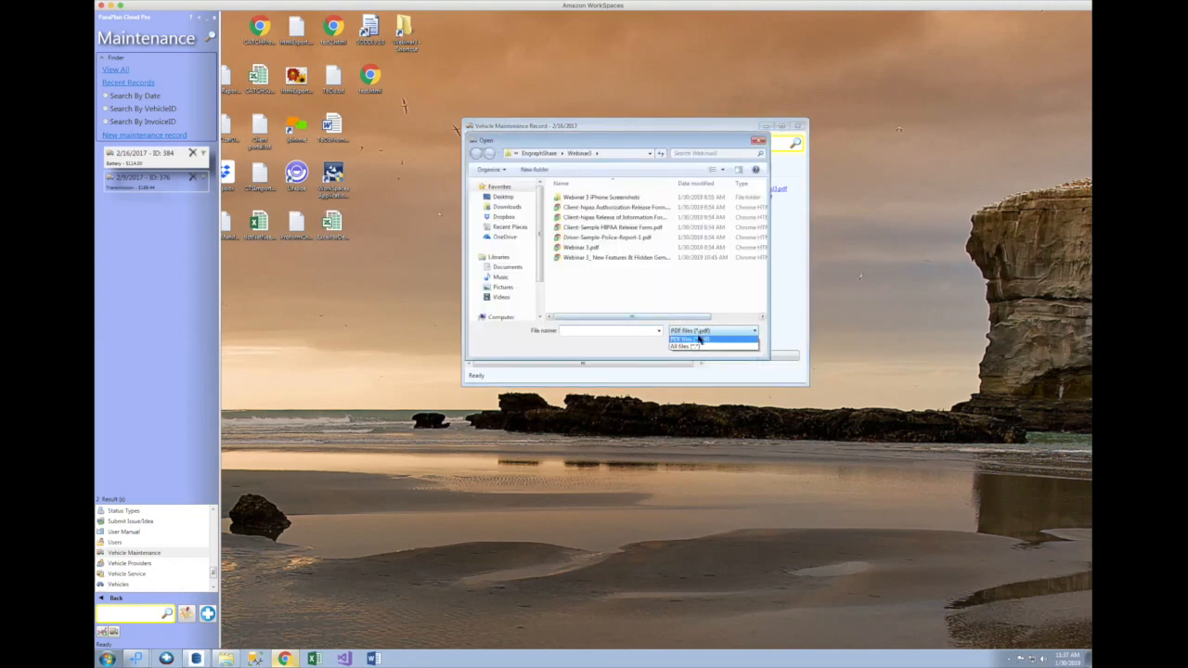
left_click(700, 346)
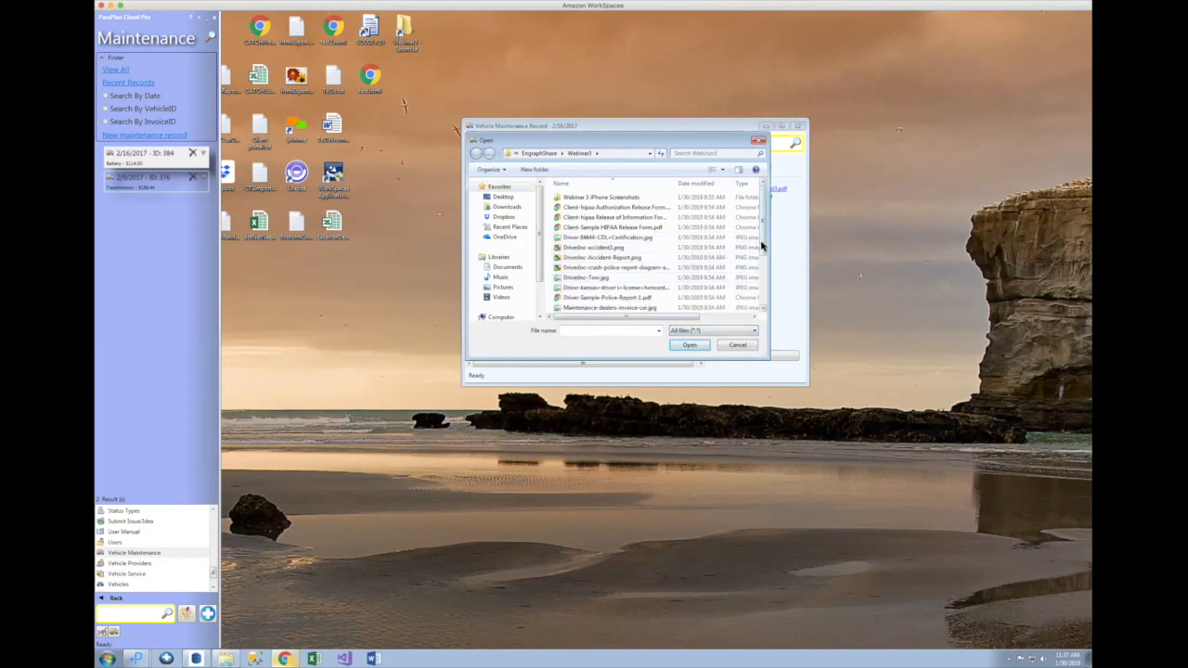
left_click_drag(761, 246, 721, 273)
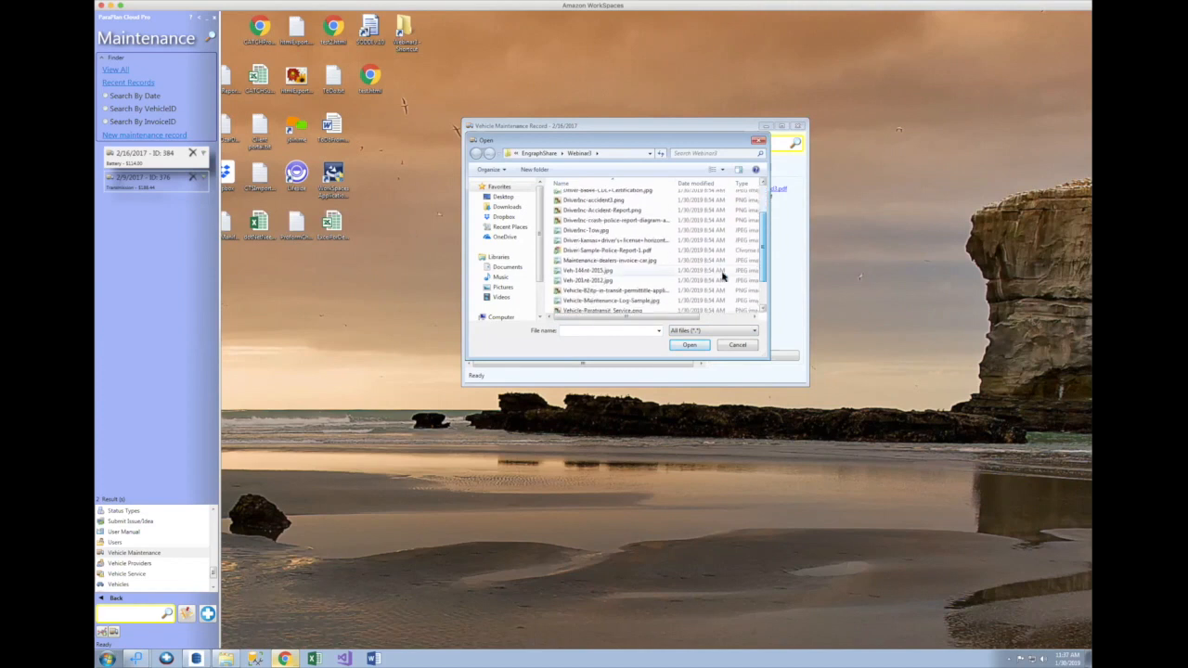
left_click(631, 264)
double_click(631, 264)
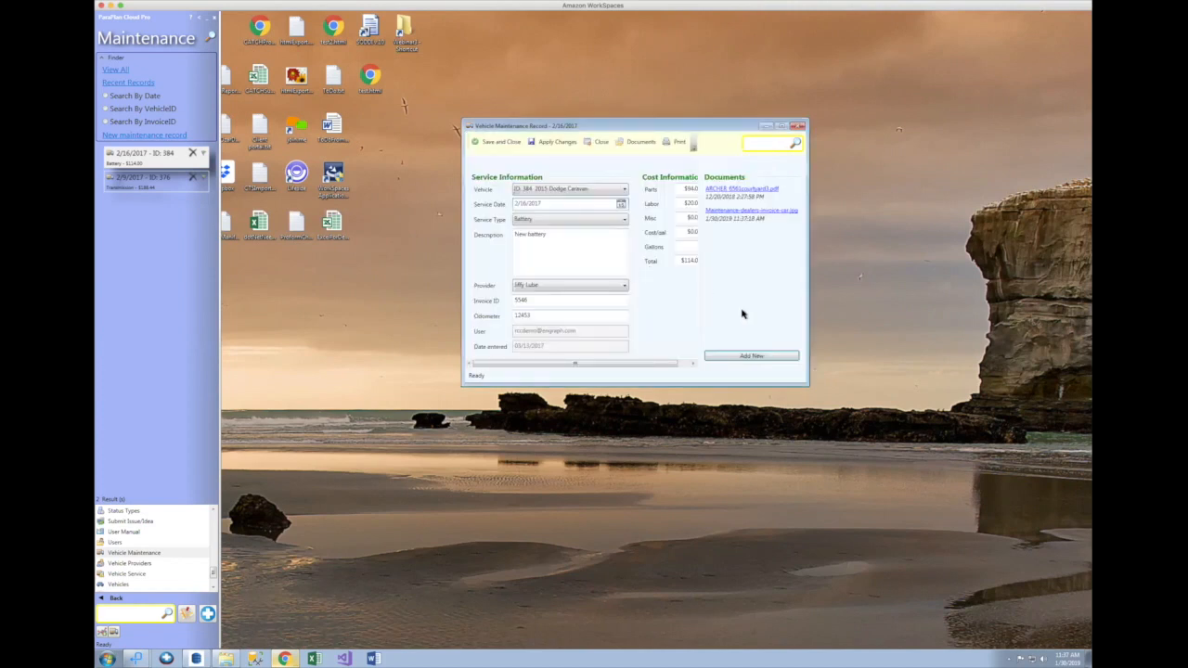
Step: Attach Vehicle-Maintenance-Log-Sample.jpg as a second document
left_click(755, 358)
left_click(740, 332)
left_click(728, 349)
scroll(762, 279, "down", 3)
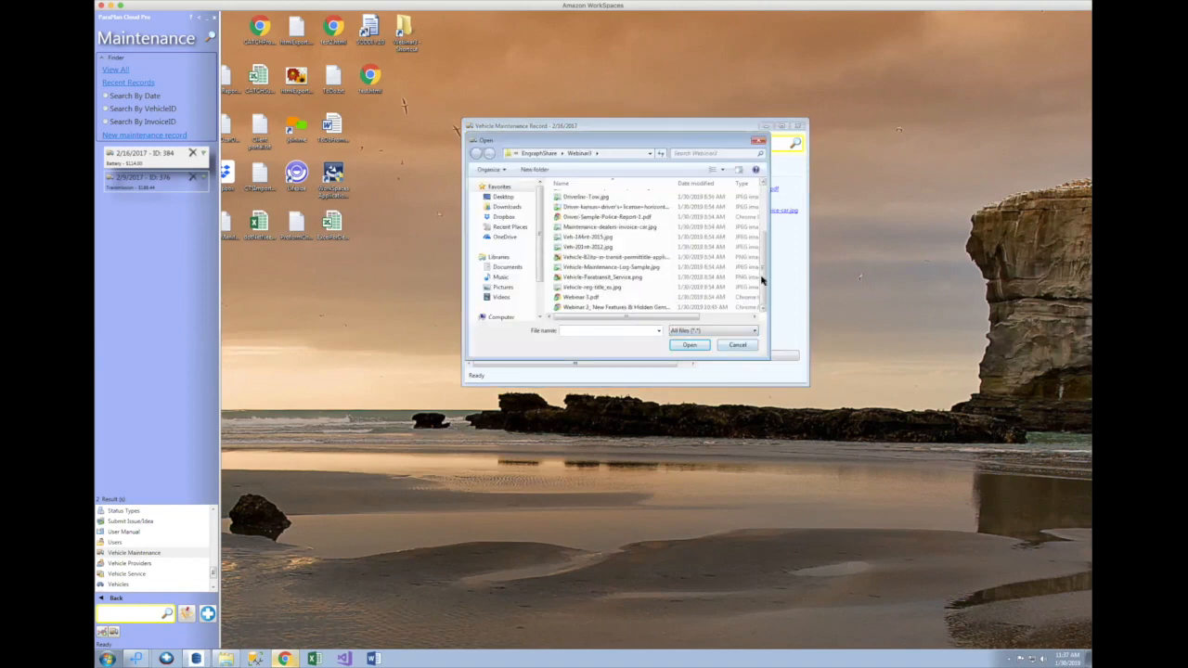
double_click(604, 268)
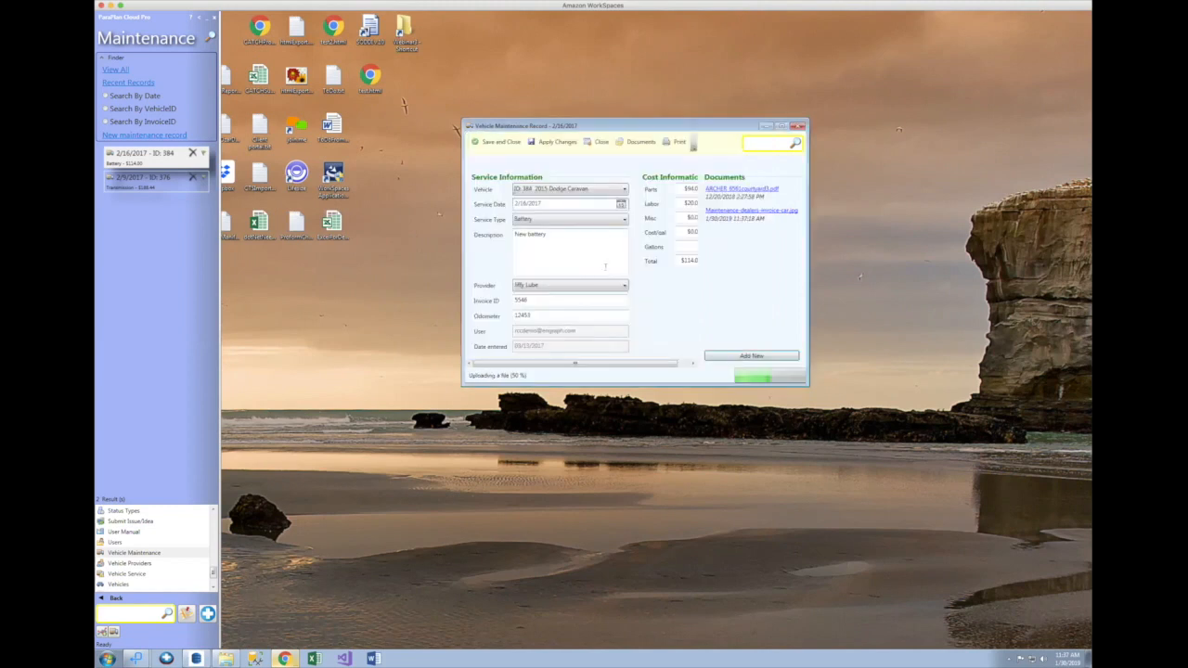
Step: Delete the old ARCHER PDF and open the dealer invoice image
right_click(763, 193)
left_click(778, 228)
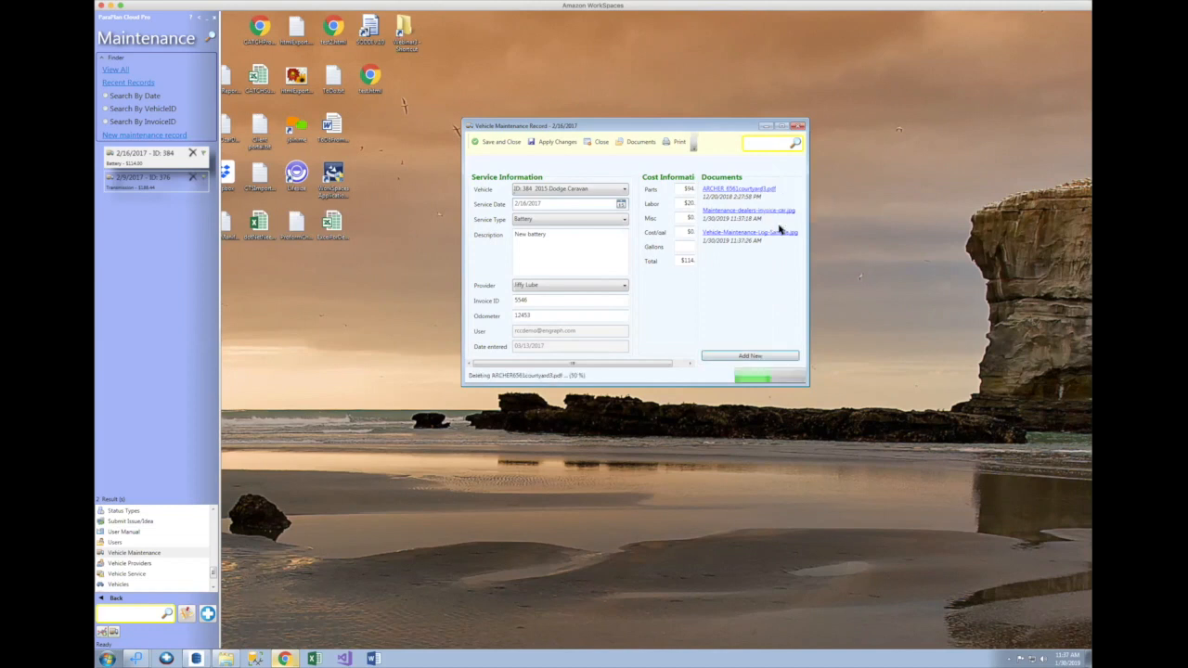
left_click(760, 190)
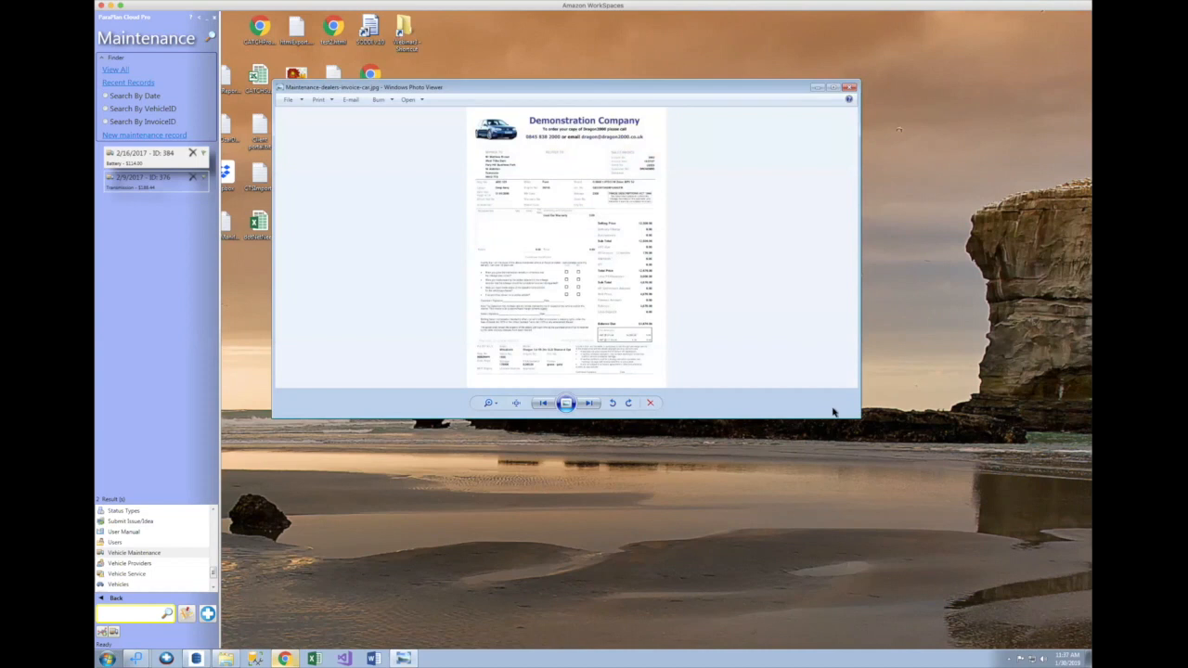
Step: Review the enlarged invoice image and the Vehicle-Maintenance-Log-Sample.jpg image, then close the maintenance record
left_click_drag(860, 418, 910, 559)
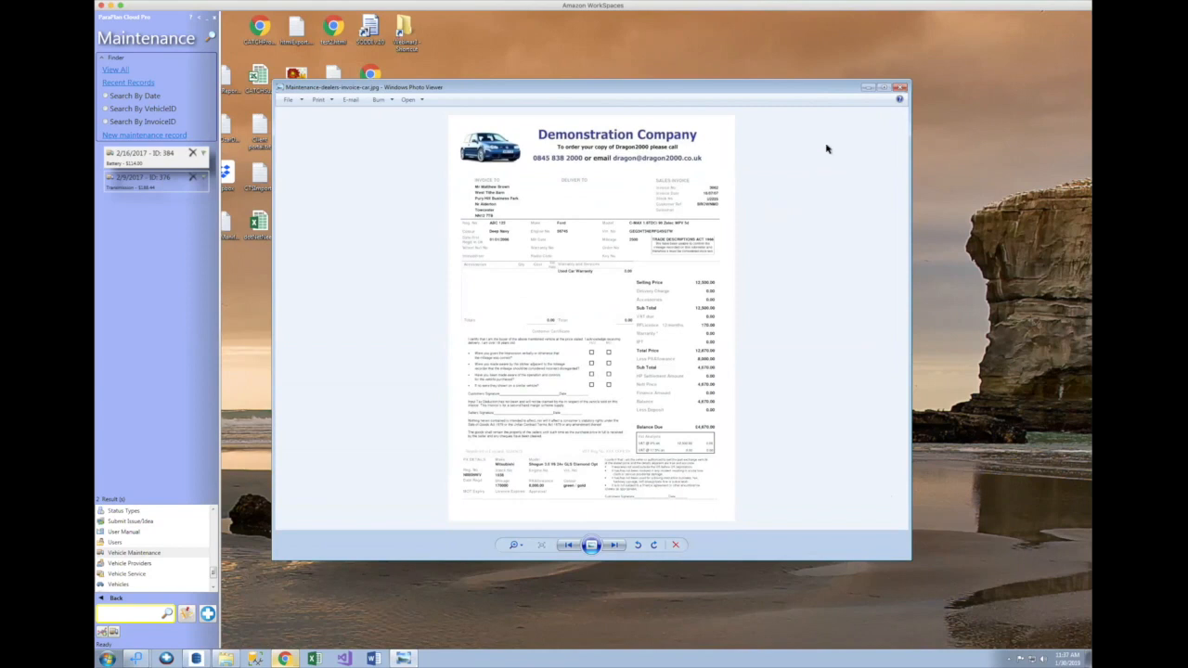
left_click(899, 88)
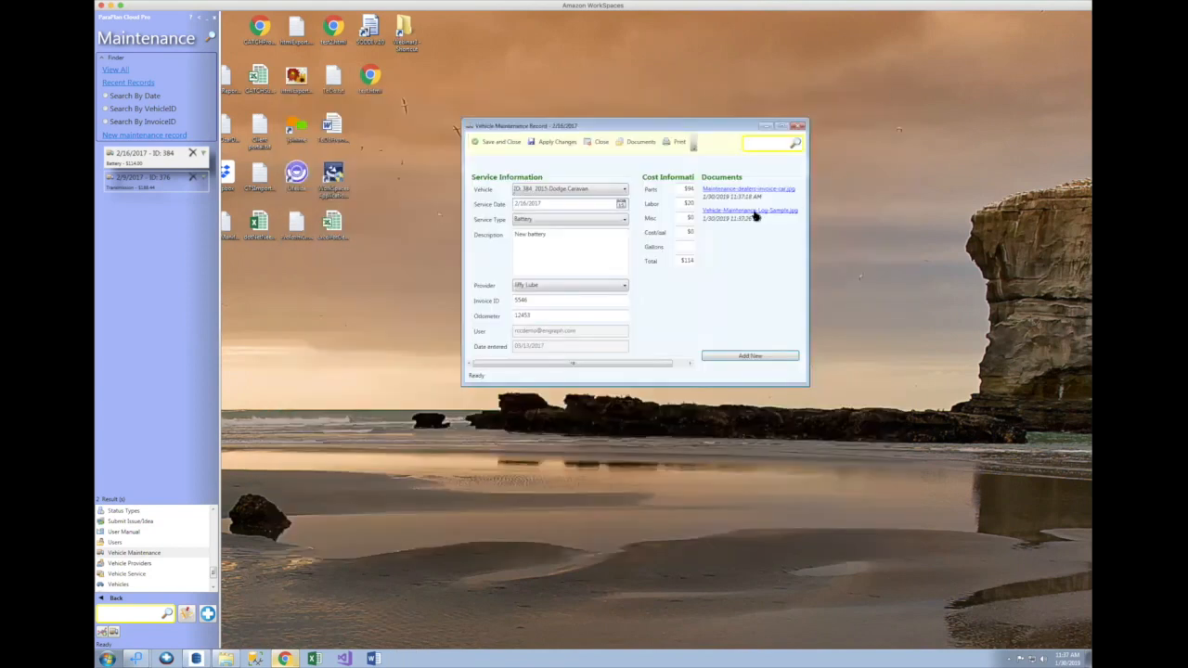
left_click(756, 213)
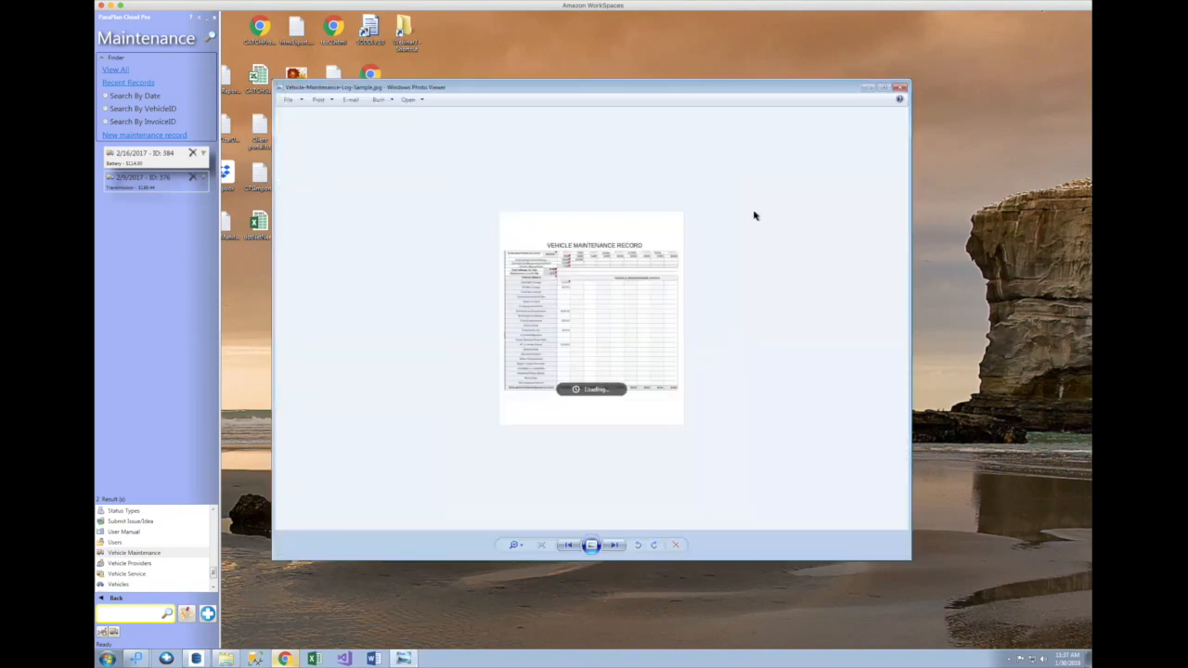
left_click(899, 88)
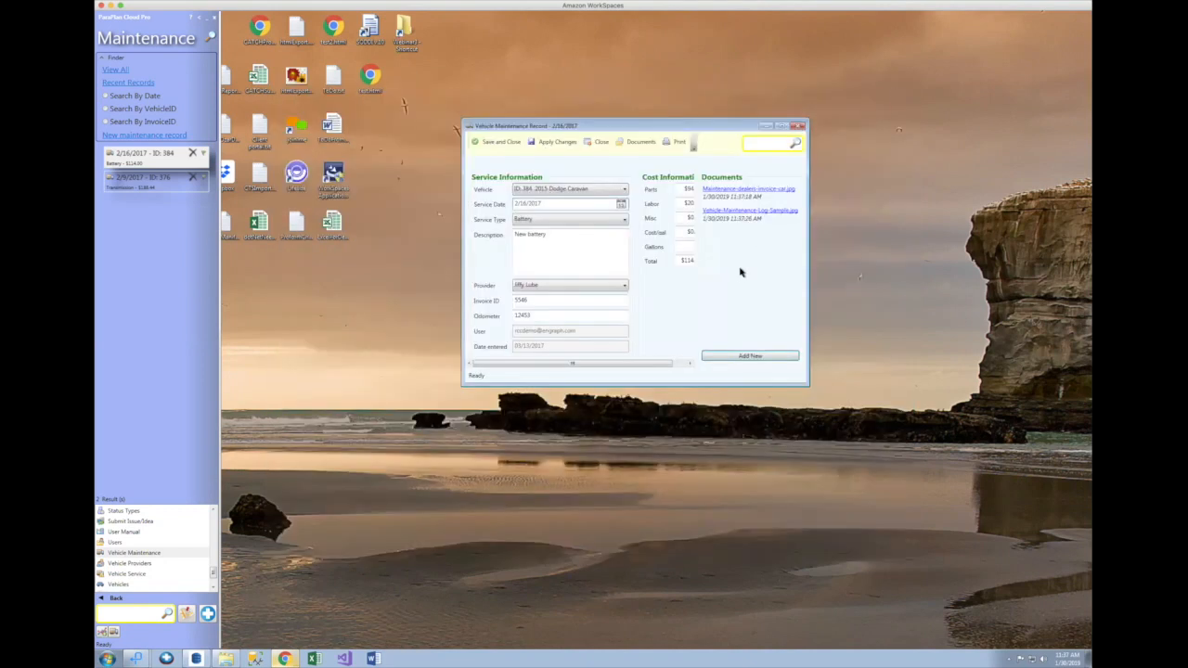
left_click(603, 142)
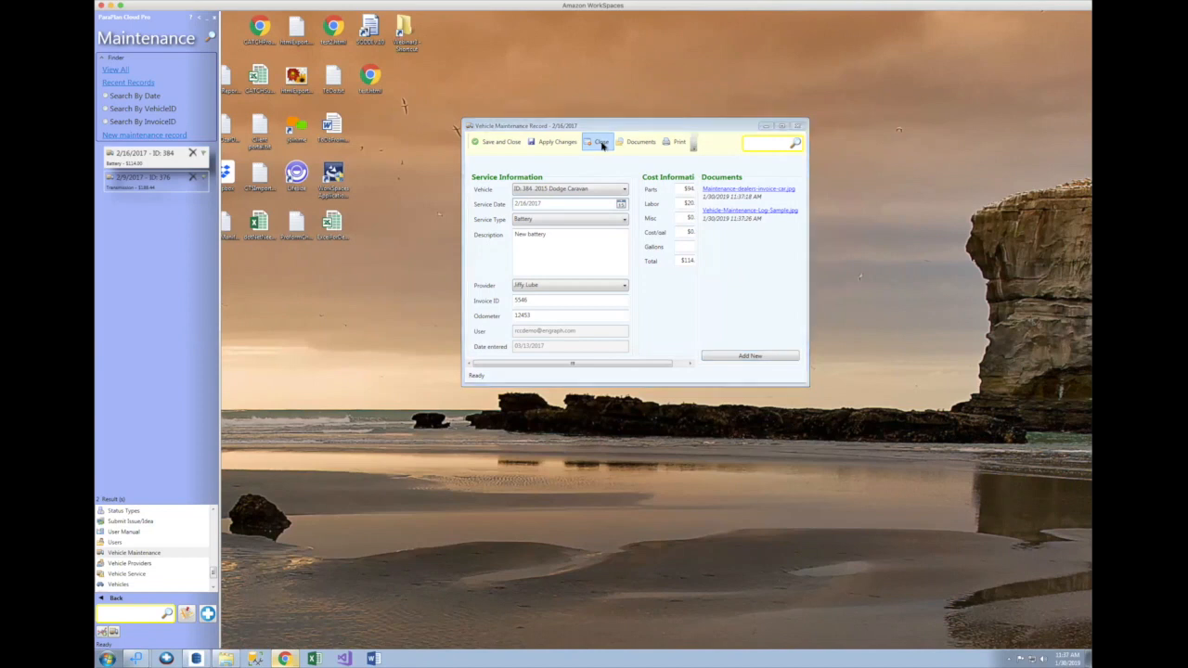
Step: Discard the battery record's changes and switch to the Scheduling section's weekday list (1/28–2/1/2019)
left_click(582, 345)
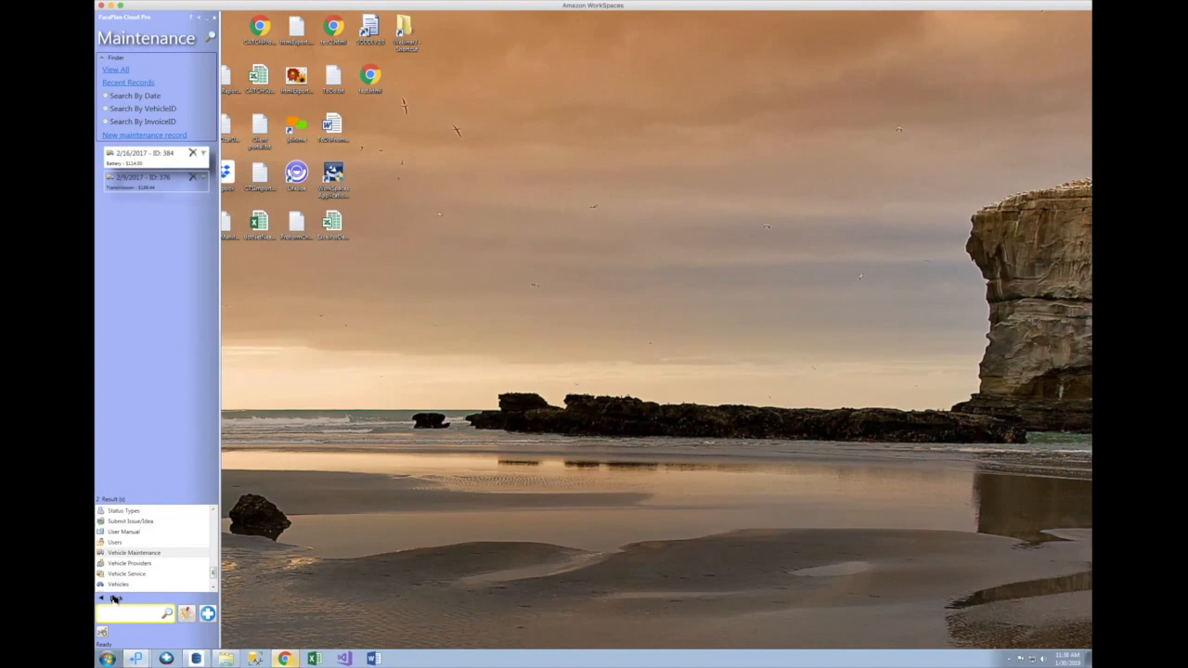
left_click(115, 599)
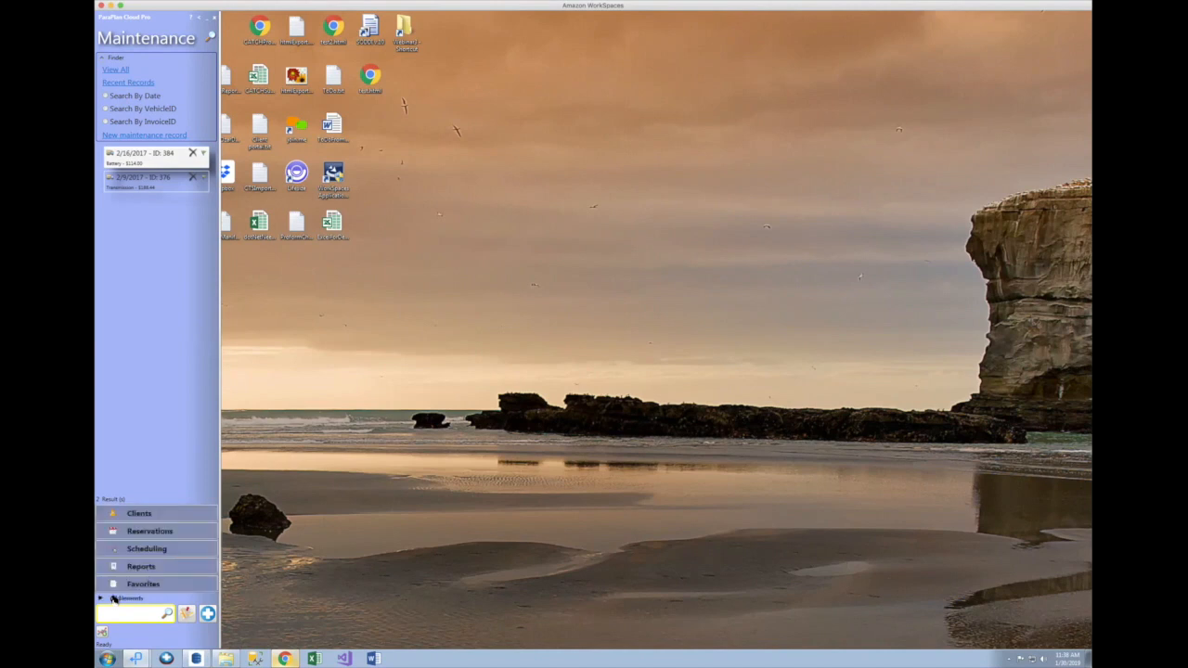
left_click(130, 549)
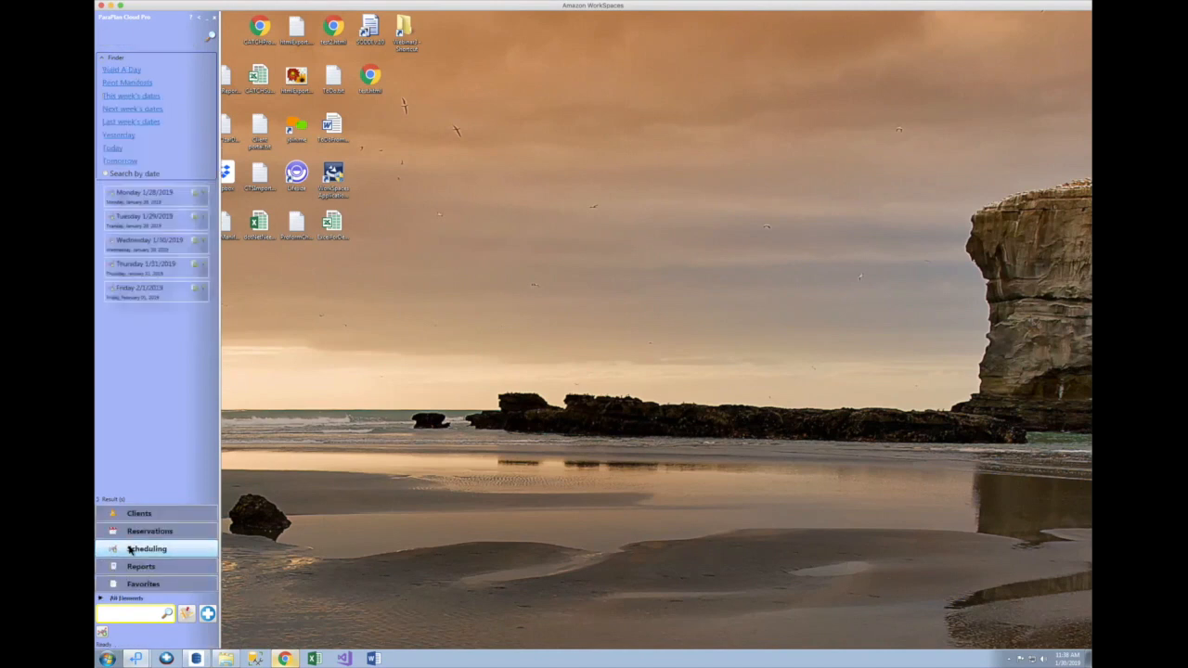
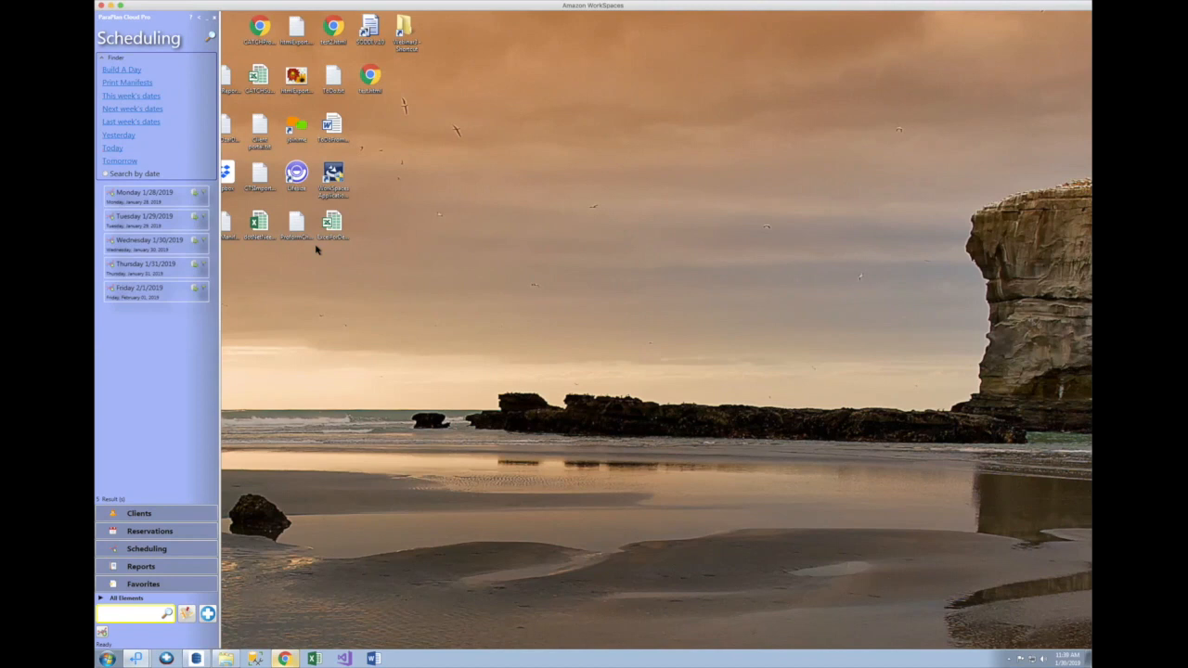
Step: Open Wednesday 1/30/2019's scheduling canvas and its External HTML Builder display settings
left_click(102, 634)
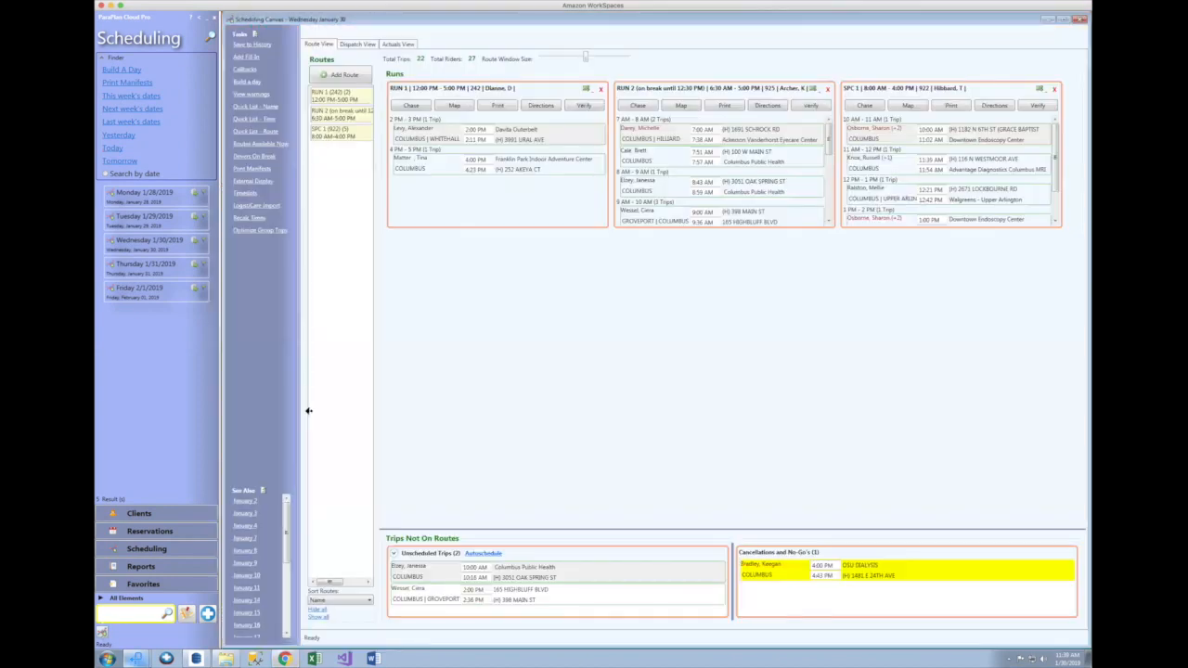
left_click(249, 181)
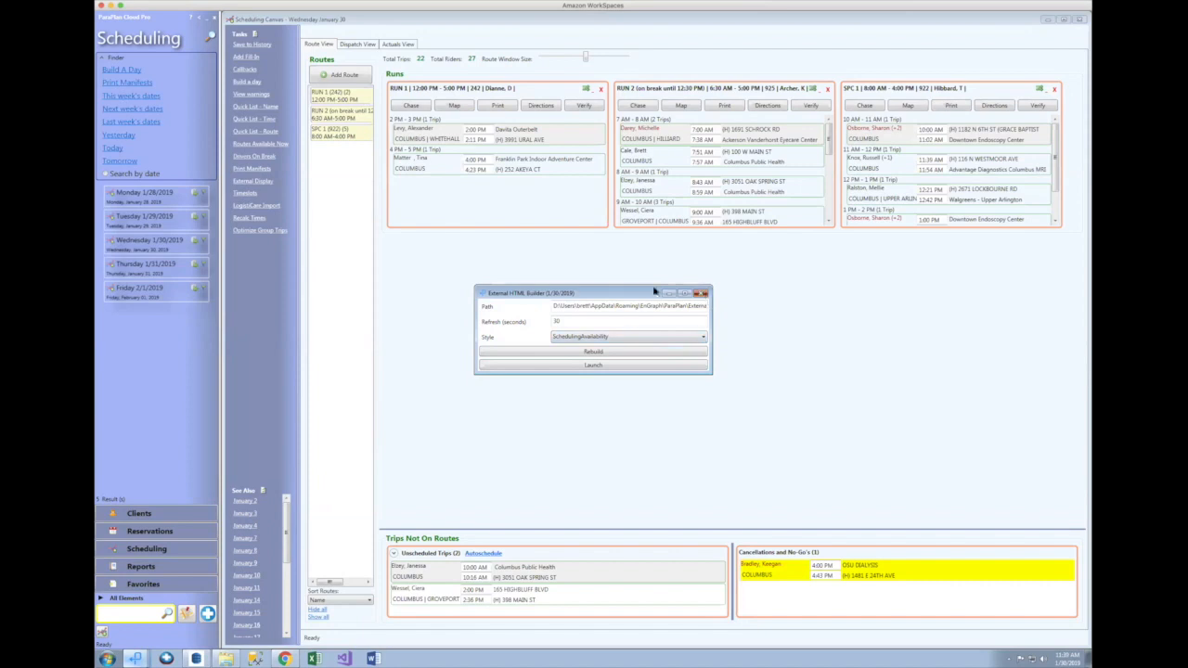
Step: Change the external display's refresh interval from 30 to 15 seconds
left_click(701, 293)
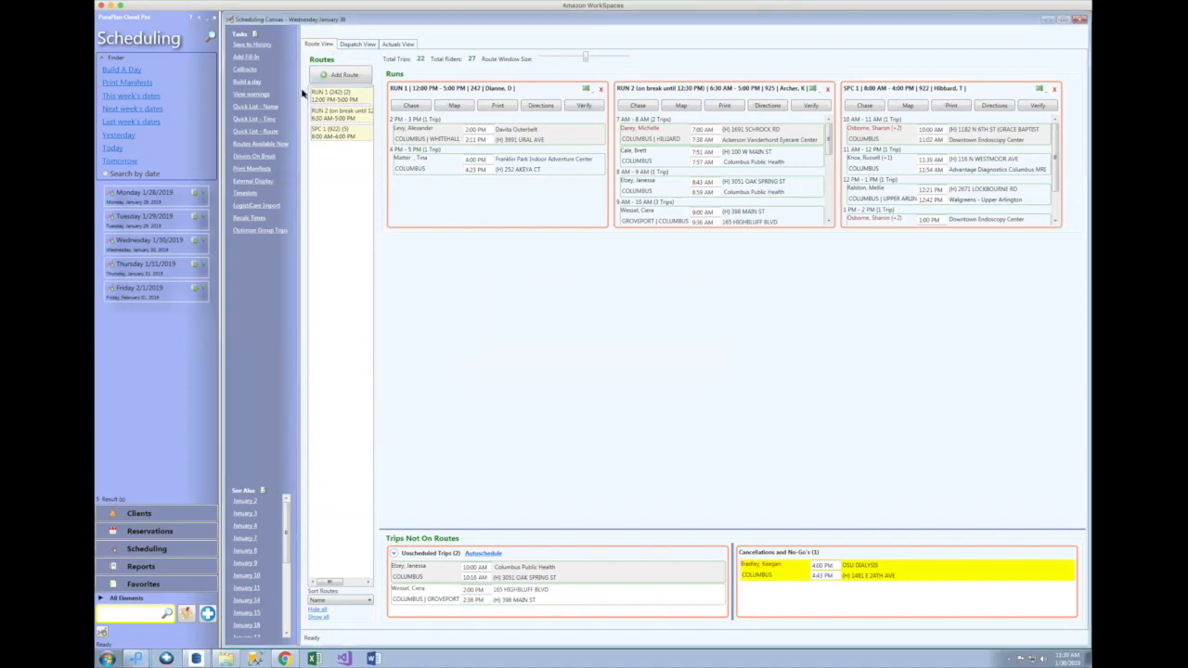
left_click(255, 183)
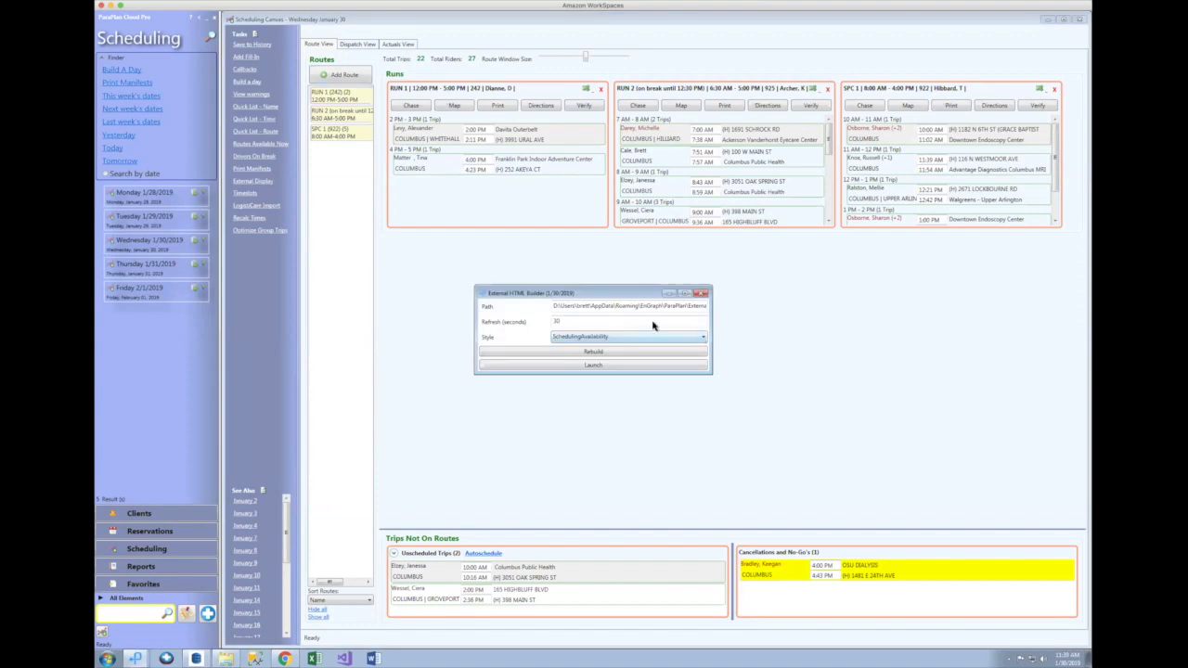
left_click_drag(534, 323, 532, 326)
type("15")
key("Tab")
Step: Launch the 1/30/2019 availability report in Chrome and place it to the right of the scheduling canvas
left_click(589, 366)
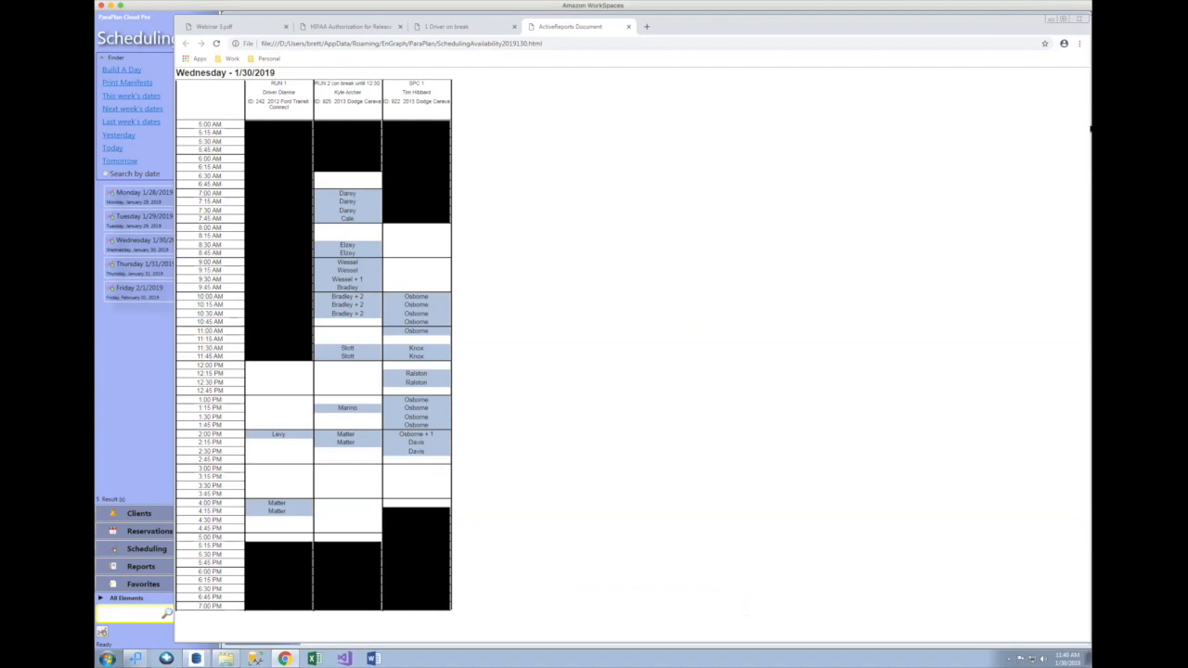
left_click_drag(1088, 128, 500, 130)
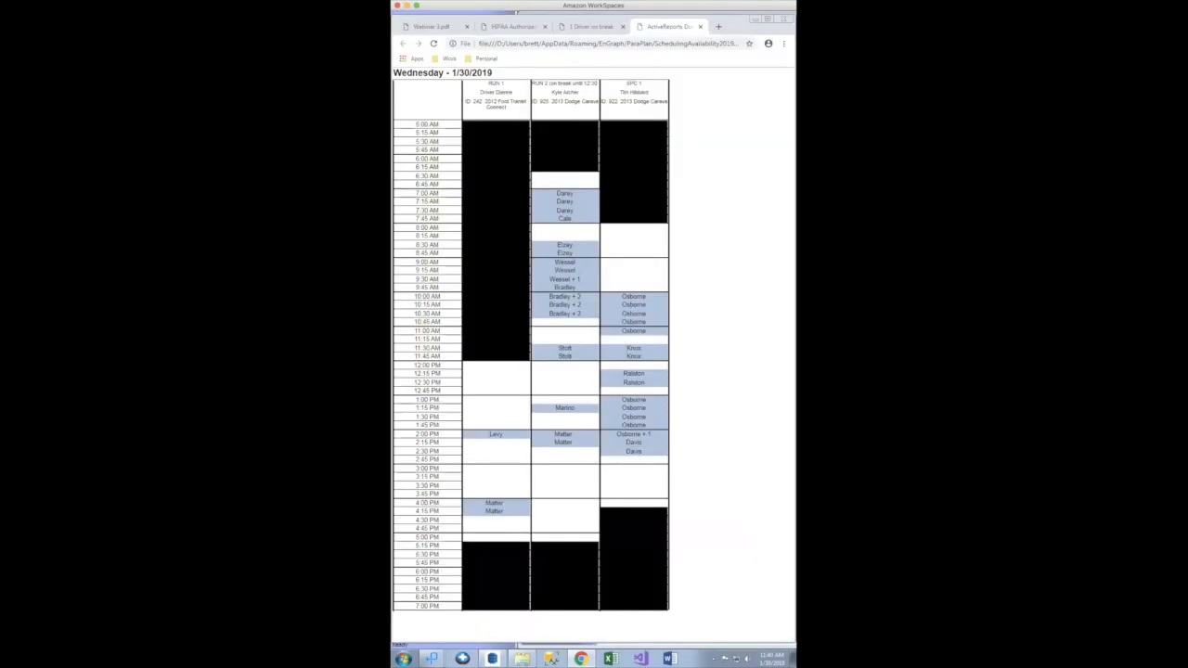
left_click_drag(795, 130, 1160, 130)
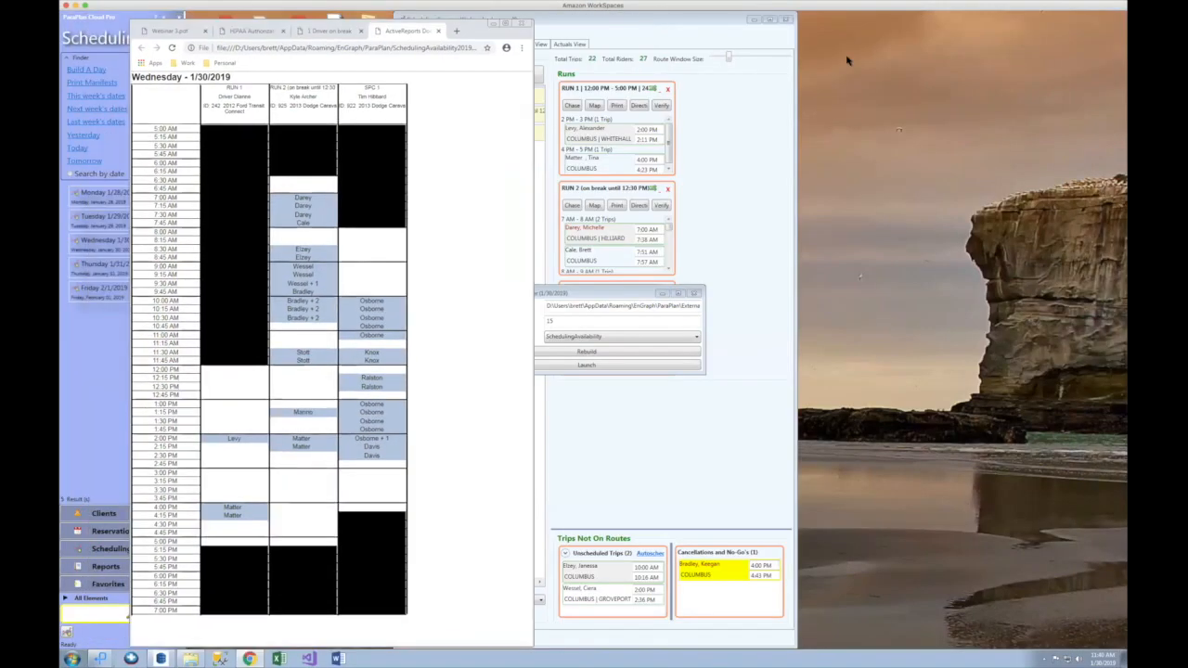
left_click_drag(846, 60, 1016, 13)
left_click(636, 22)
left_click_drag(611, 18, 416, 34)
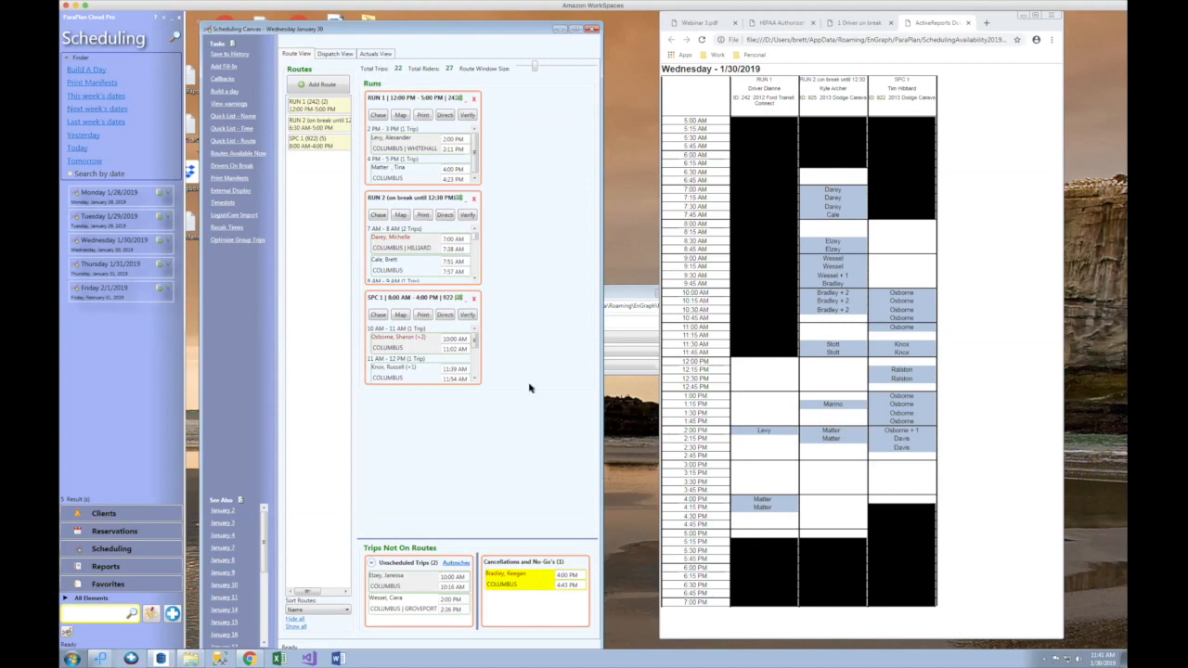
Step: Check RUN 1's details, then select RUN 2's 1:15 PM trip to move it
left_click(458, 99)
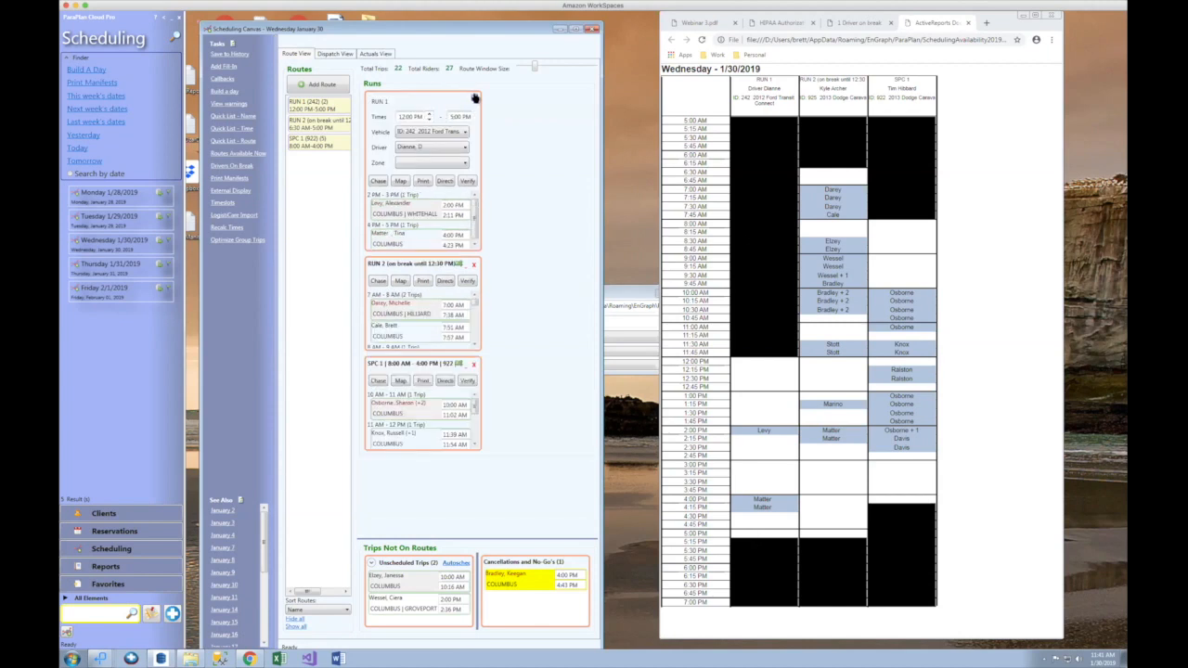
left_click(474, 99)
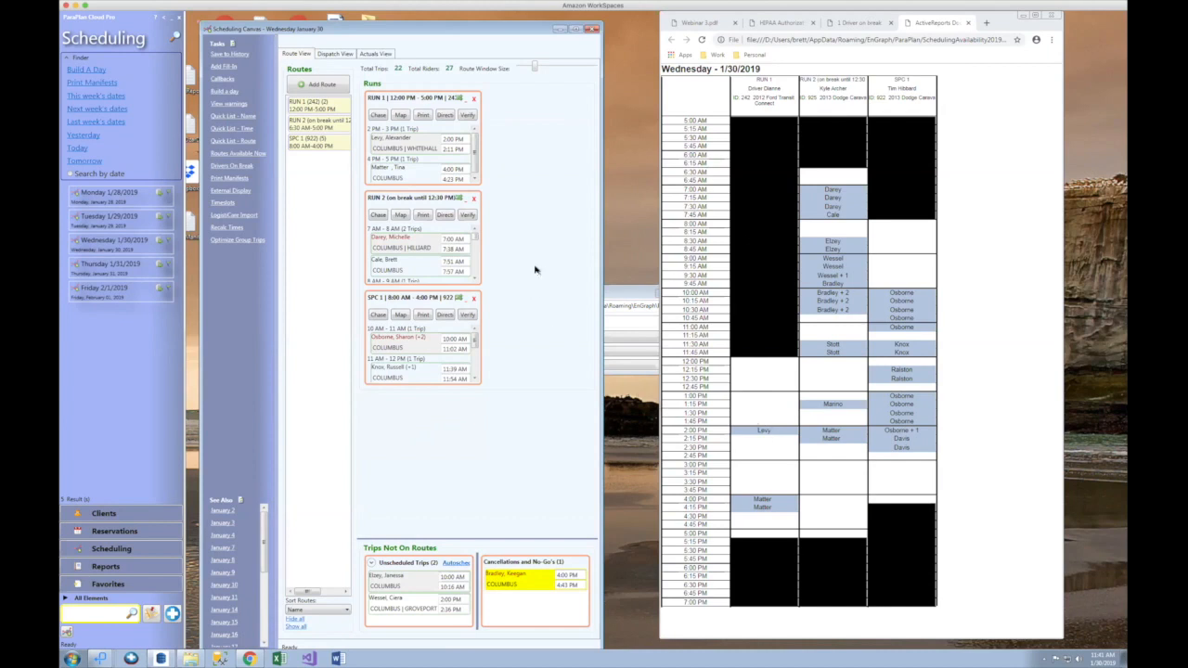
mouse_move(408, 138)
scroll(475, 365, "down", 2)
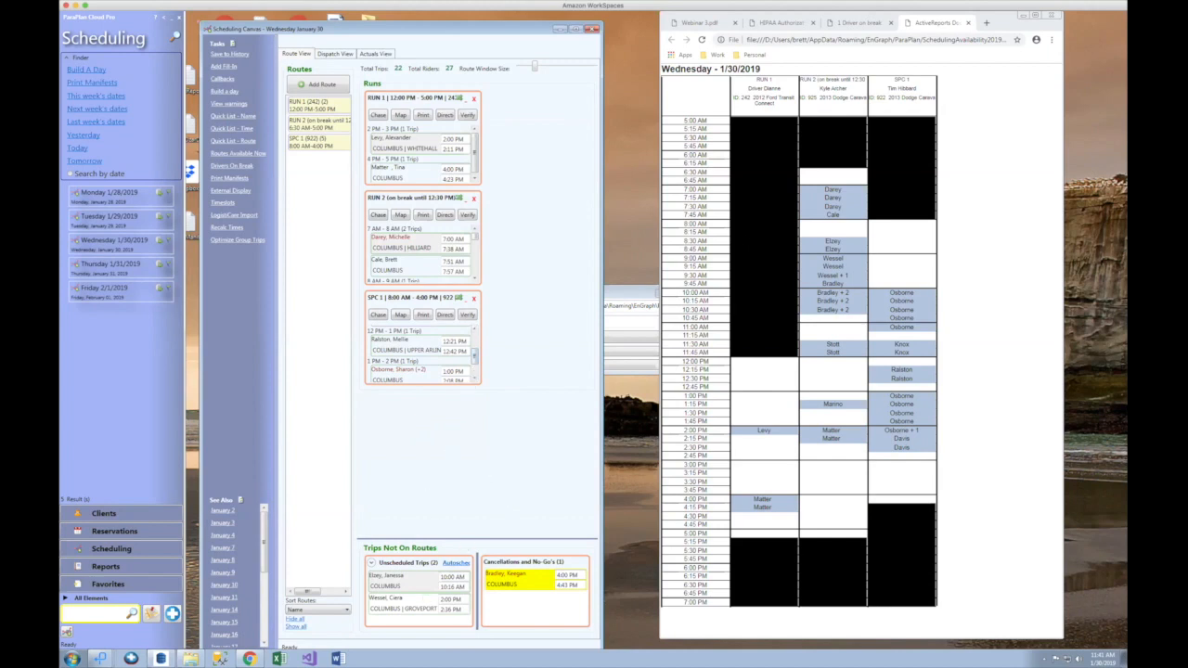
scroll(476, 264, "down", 3)
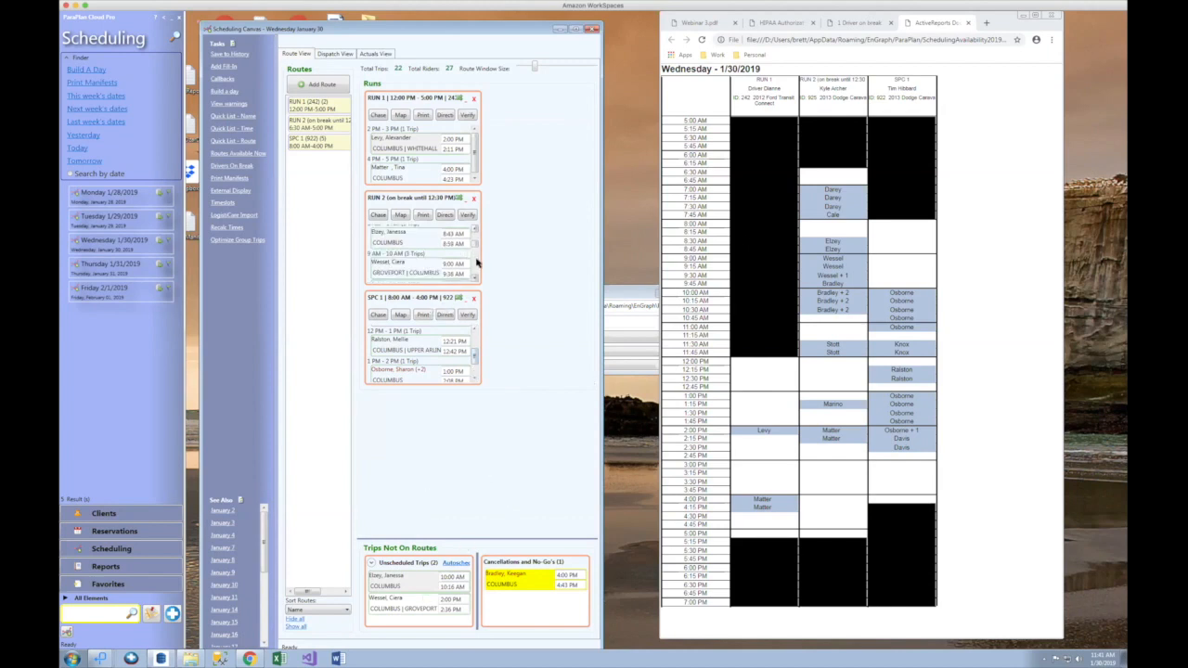
scroll(476, 264, "down", 3)
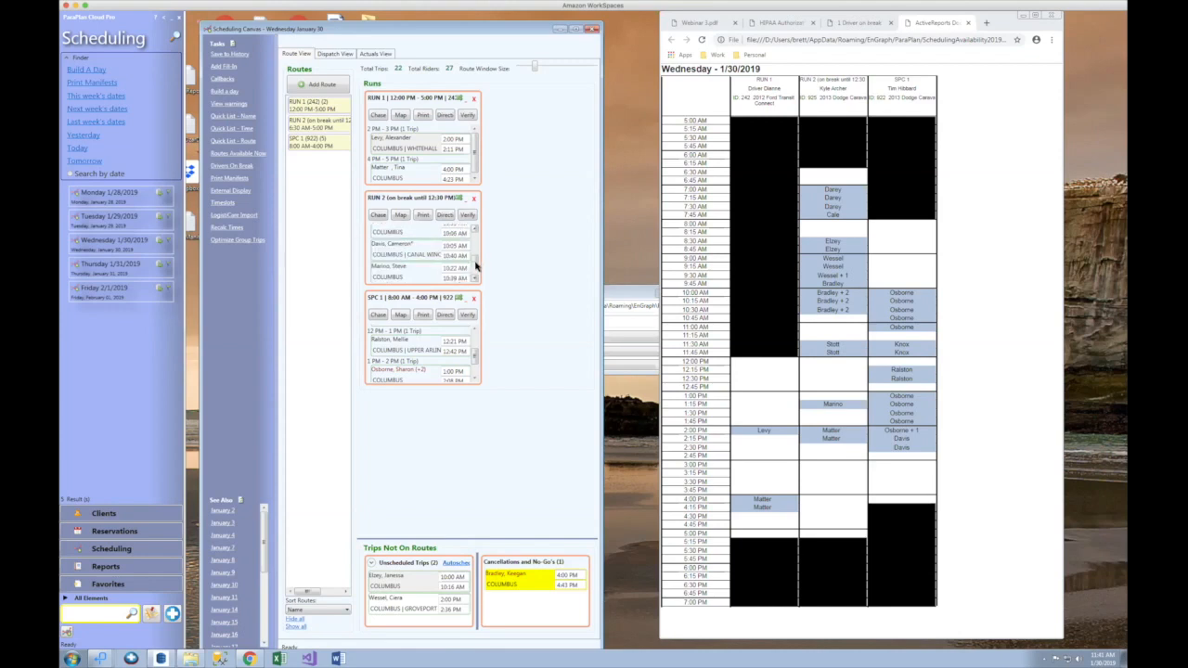
scroll(469, 272, "down", 4)
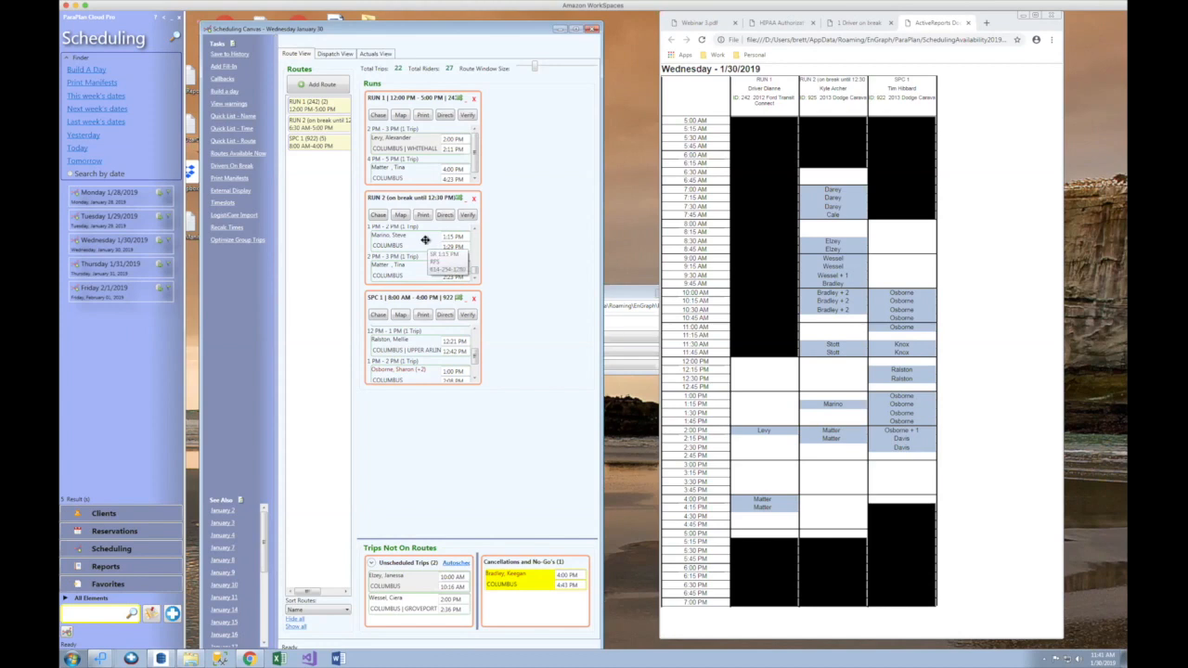
left_click(423, 241)
left_click(427, 174)
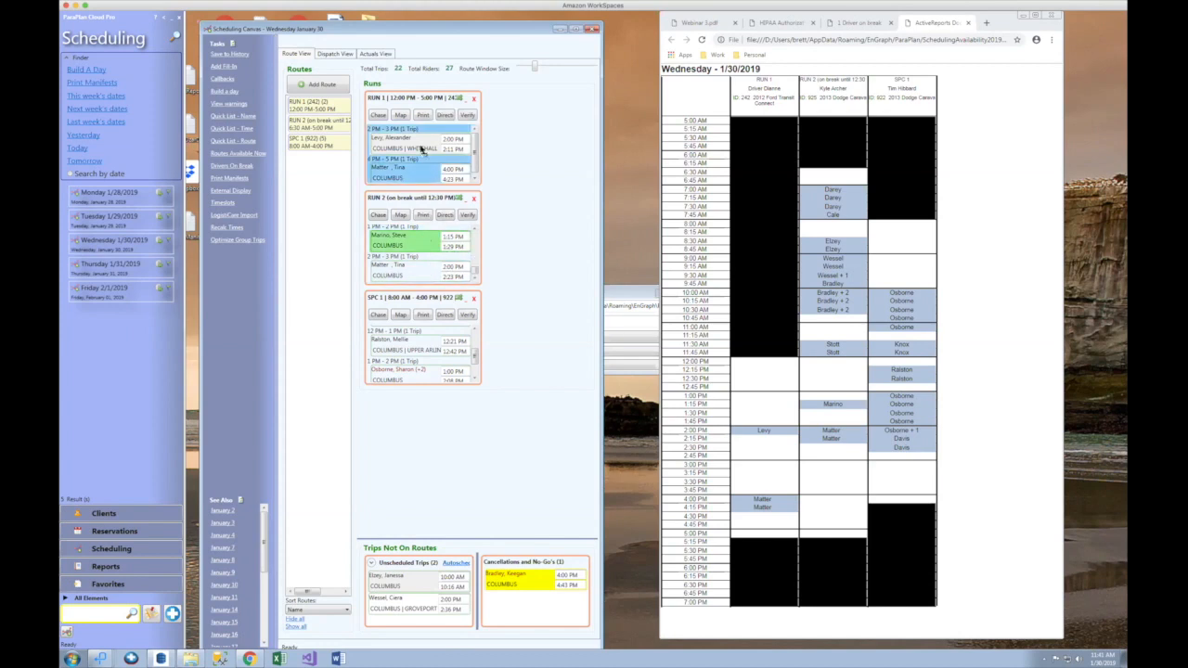
Step: Drop the 1:15 PM trip onto RUN 1, widen the run boxes, and view the refreshed report
left_click_drag(422, 149, 423, 151)
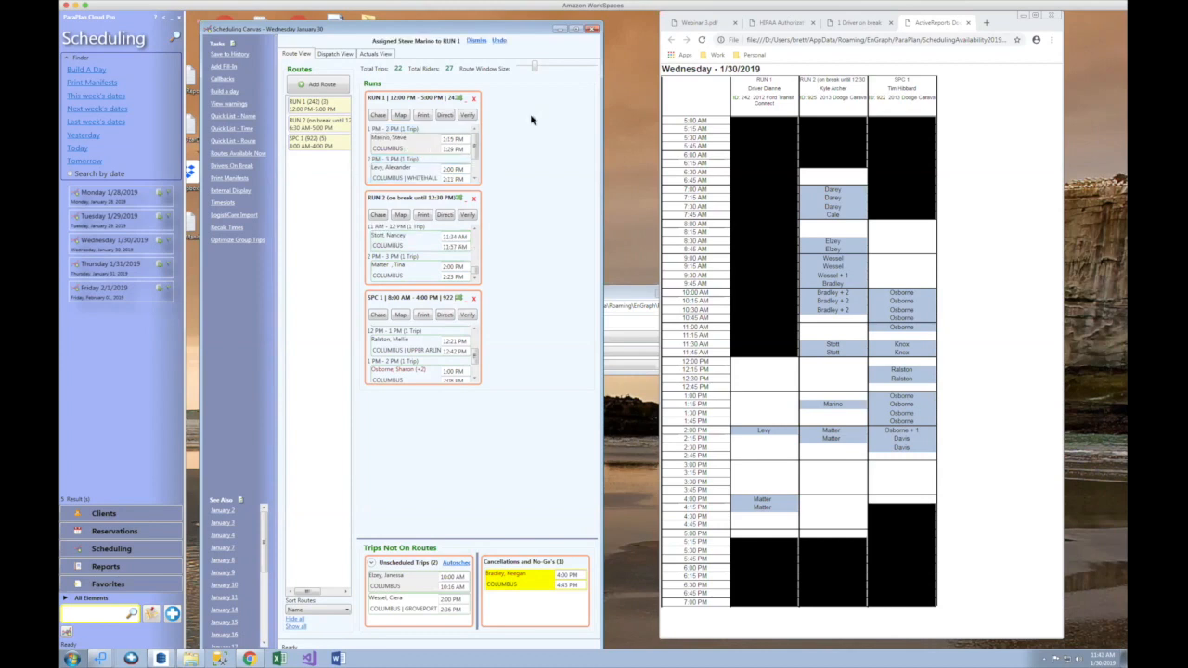
left_click_drag(536, 67, 563, 66)
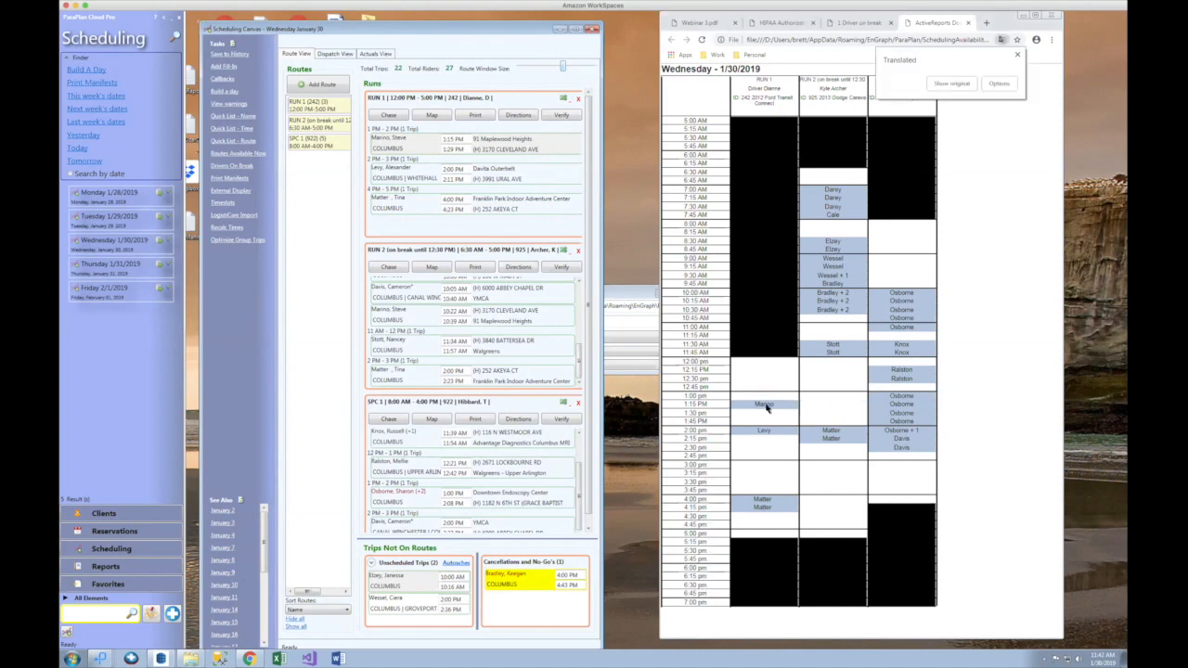
left_click(1020, 58)
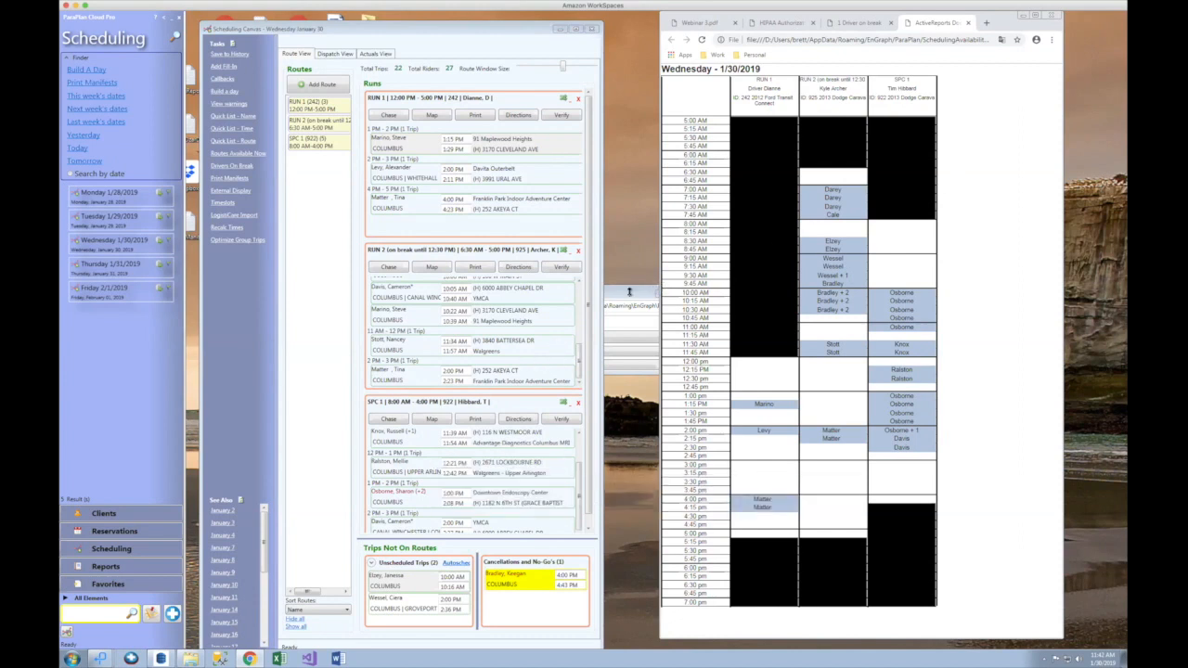
Step: Close the availability report and launch the SchedulingDriverTripSheets report for 1/30/2019
left_click(628, 296)
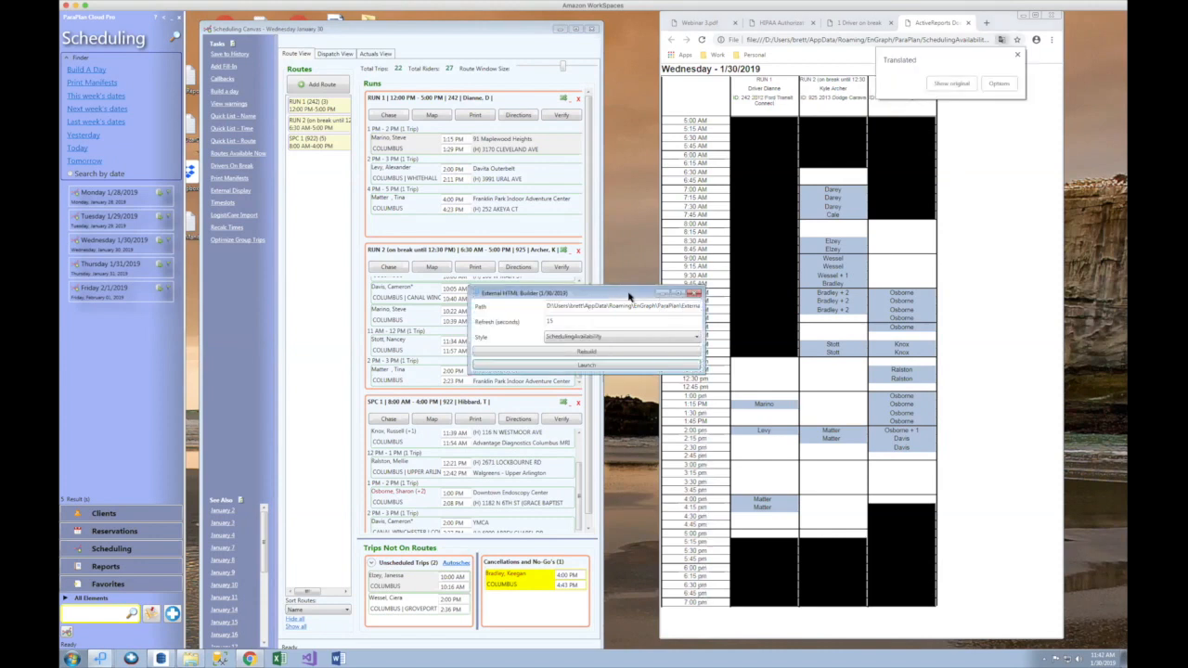
left_click(1018, 57)
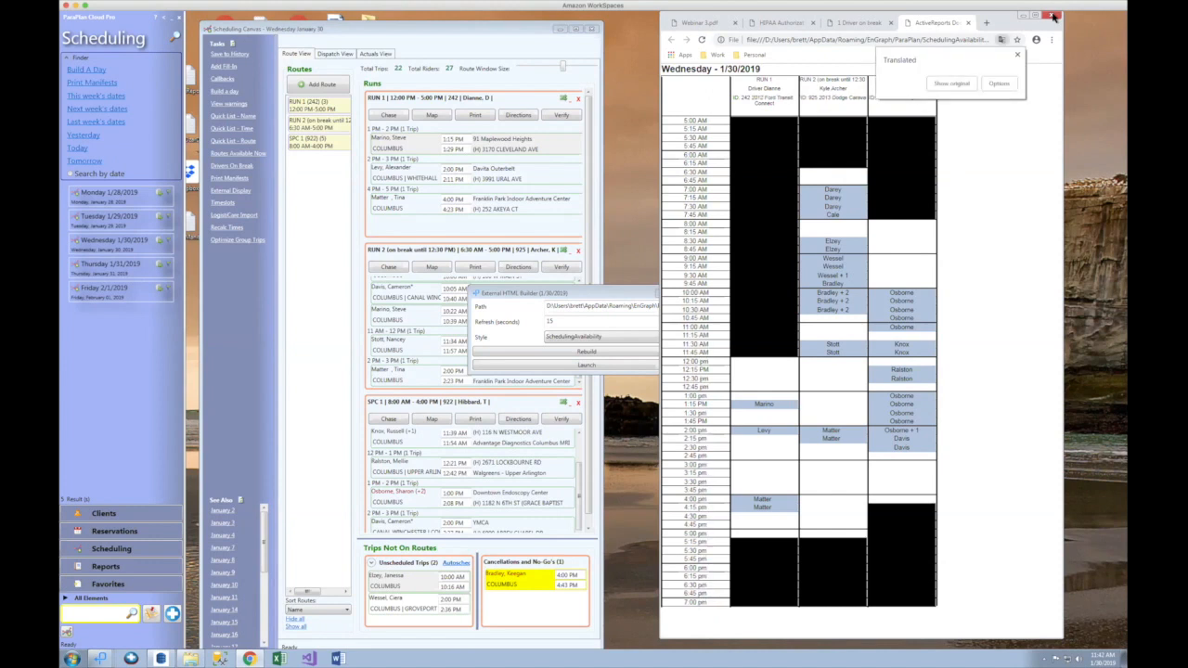
left_click(1052, 15)
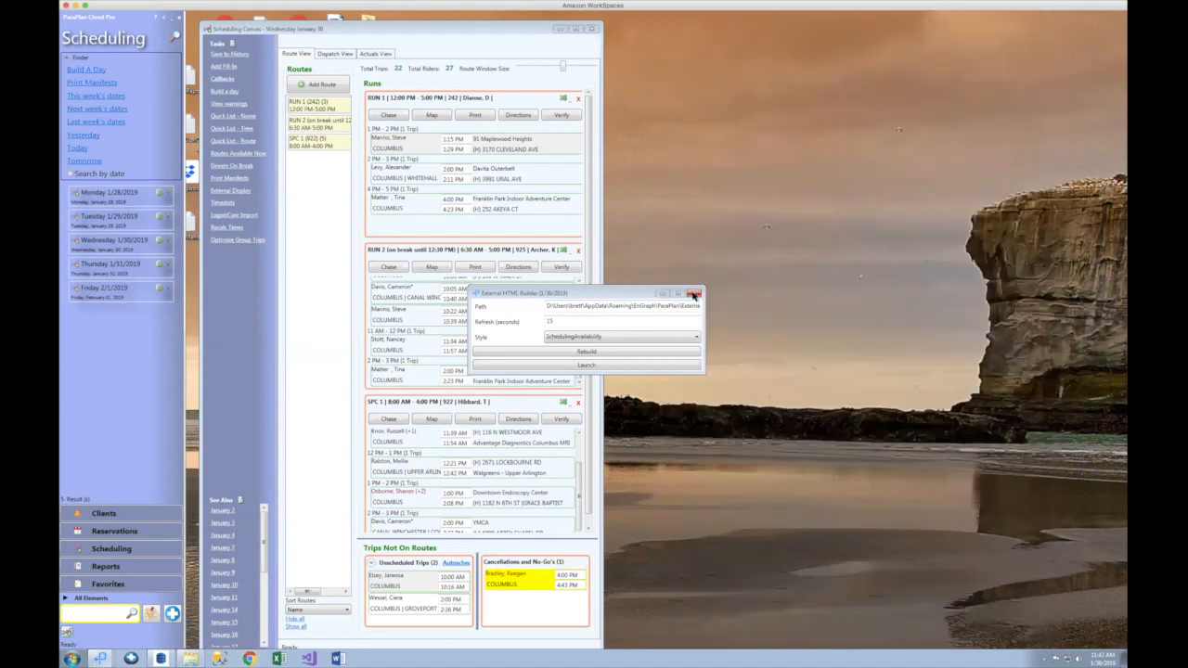
left_click(595, 340)
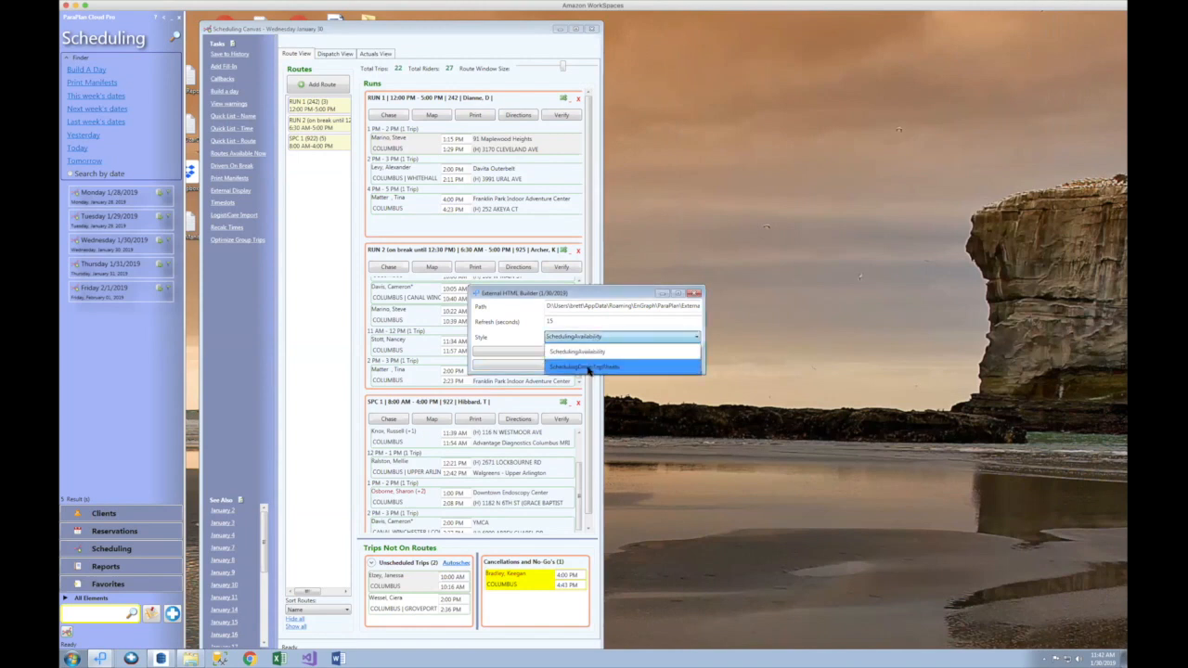
left_click(587, 368)
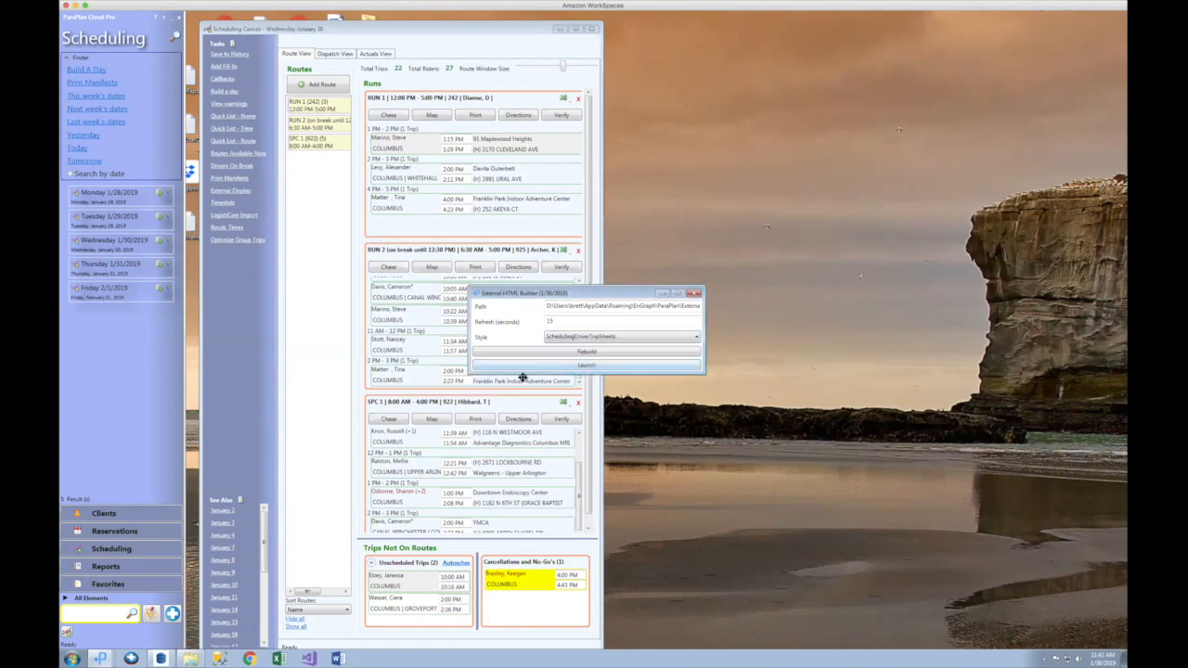
left_click(571, 368)
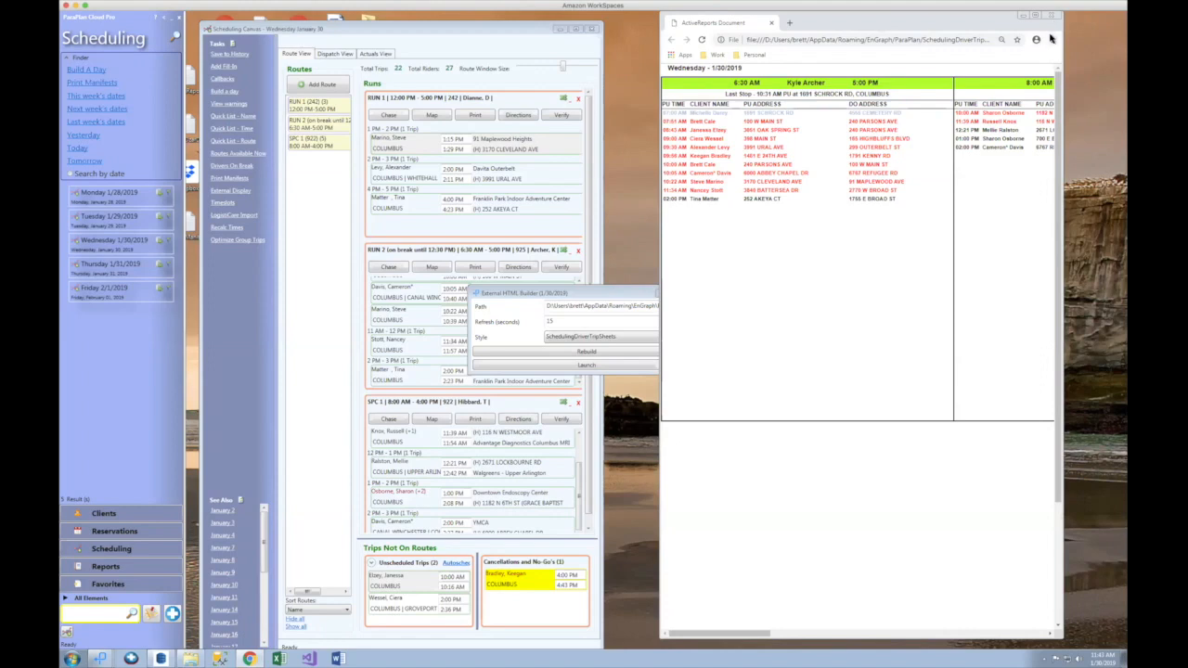
Step: Zoom the driver trip sheet page to 67% and maximize its Chrome window
left_click(1051, 38)
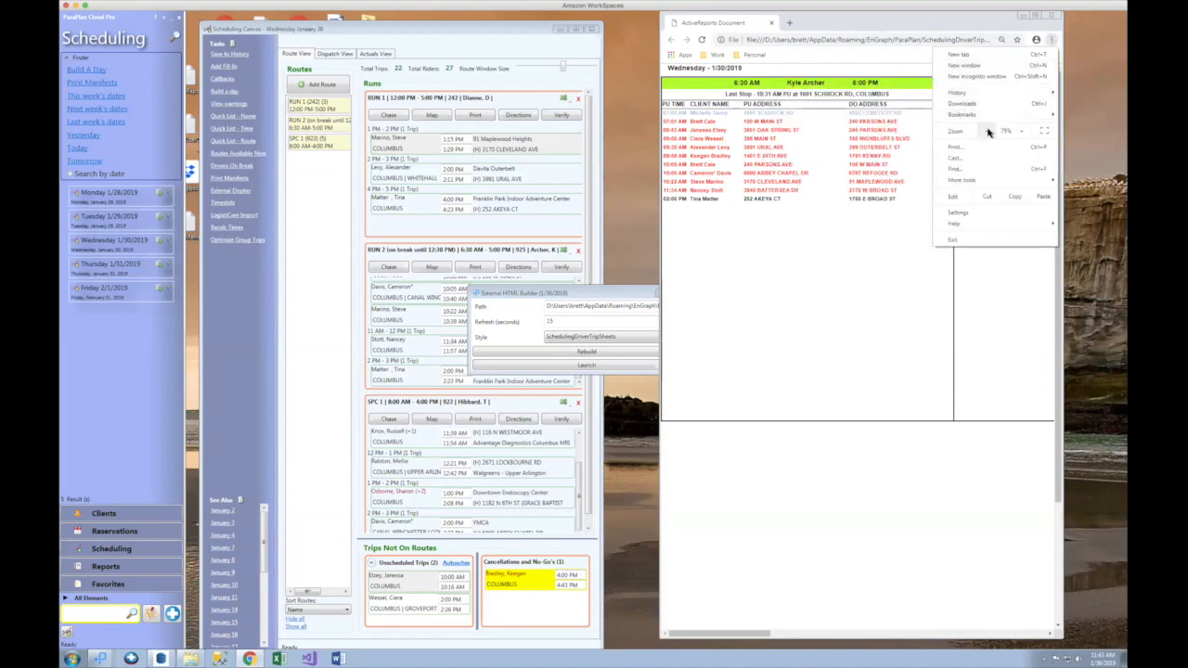
left_click(988, 132)
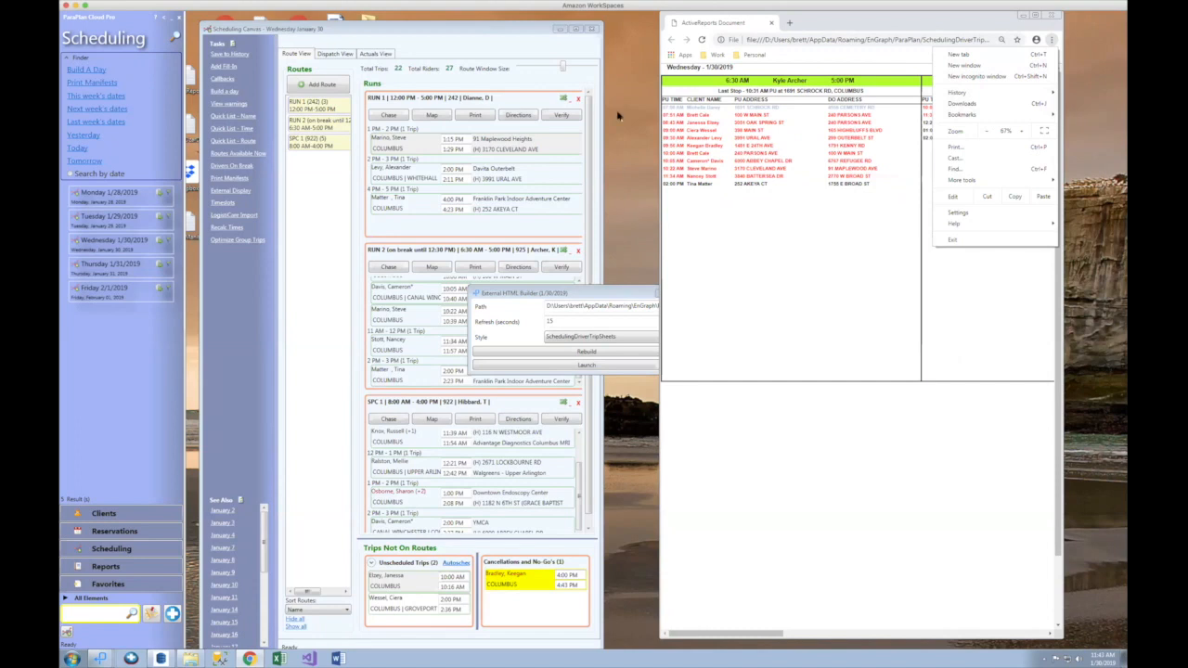
left_click(574, 29)
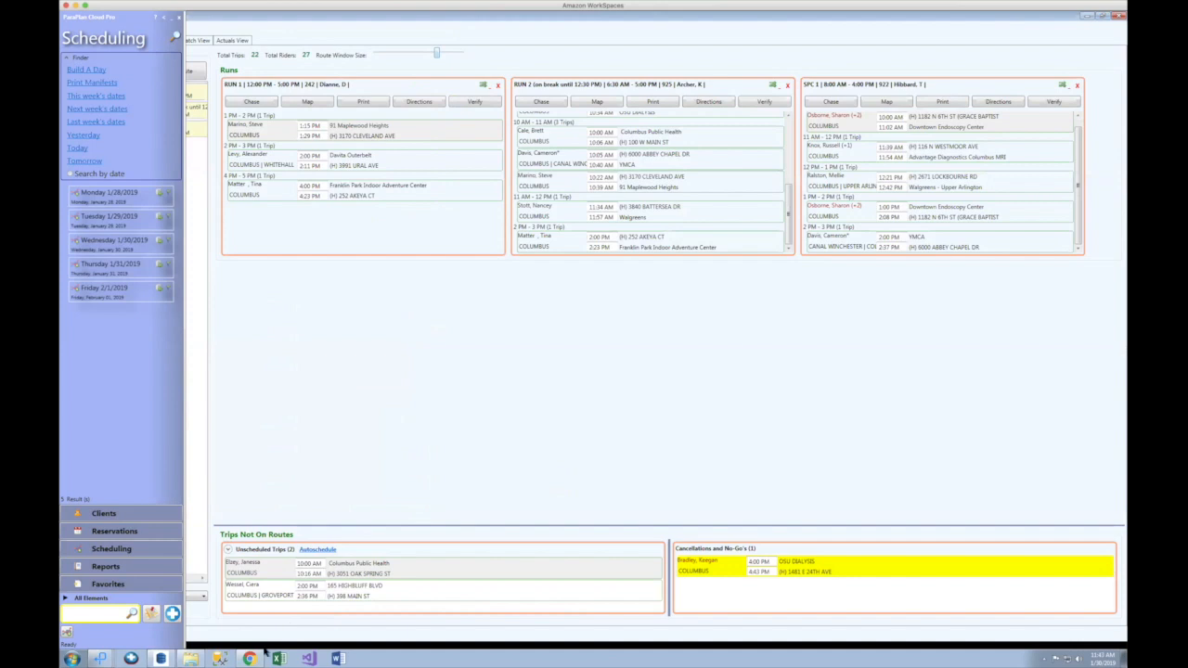
left_click(250, 658)
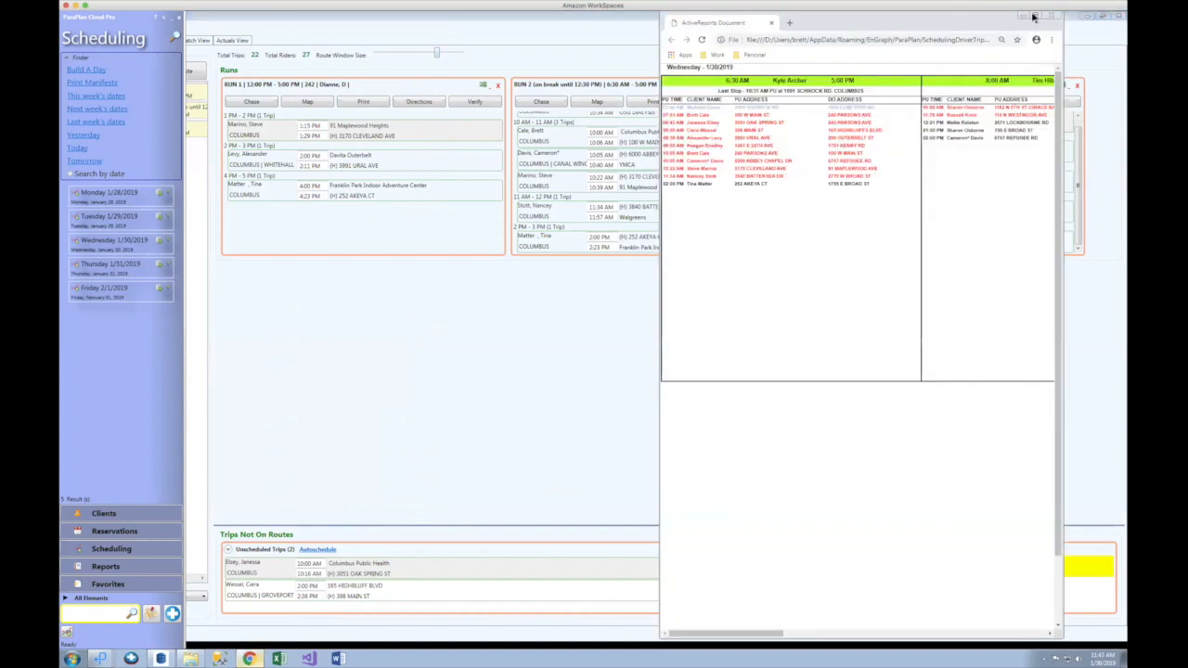
left_click(1032, 17)
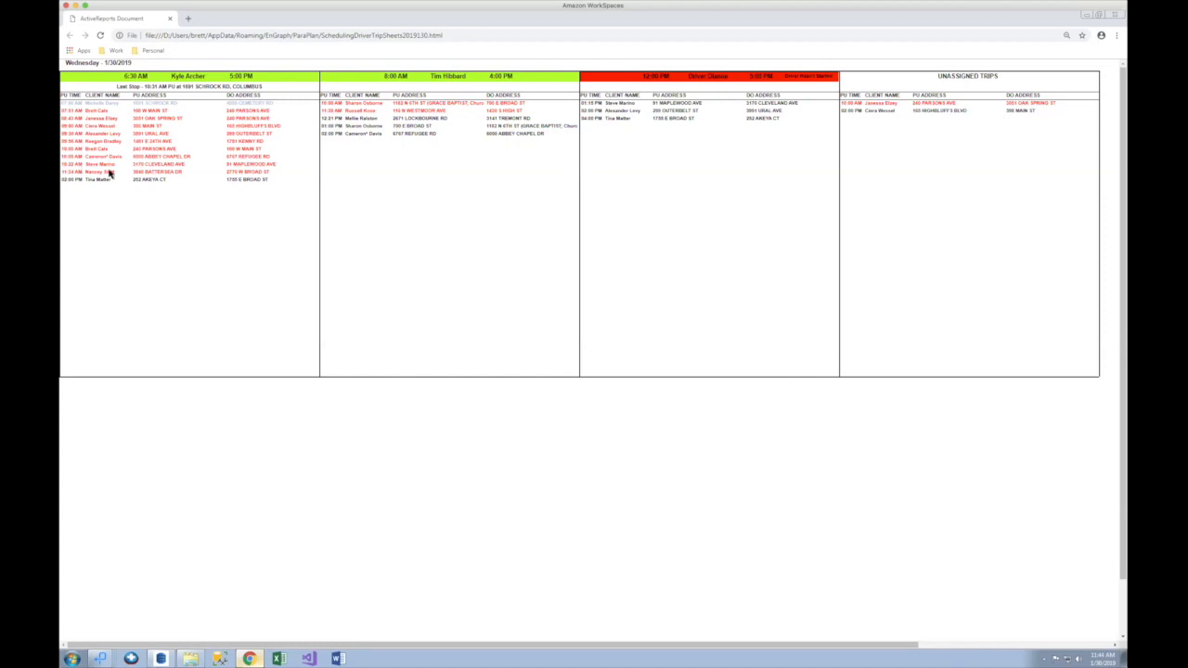
Step: Highlight the 02:00 PM trip line on the trip sheet, then clear the highlight
left_click_drag(112, 180, 64, 181)
left_click(65, 181)
mouse_move(102, 655)
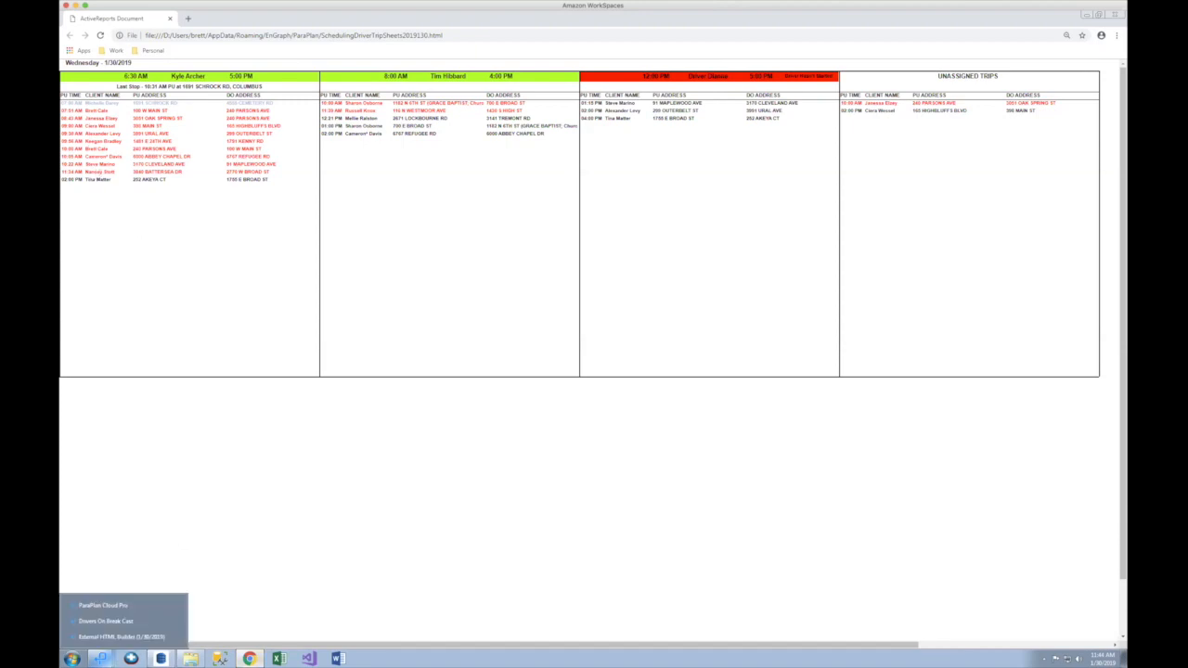
Step: Show January 30's canvas maximized with the sidebar collapsed, in Dispatch View
left_click(109, 606)
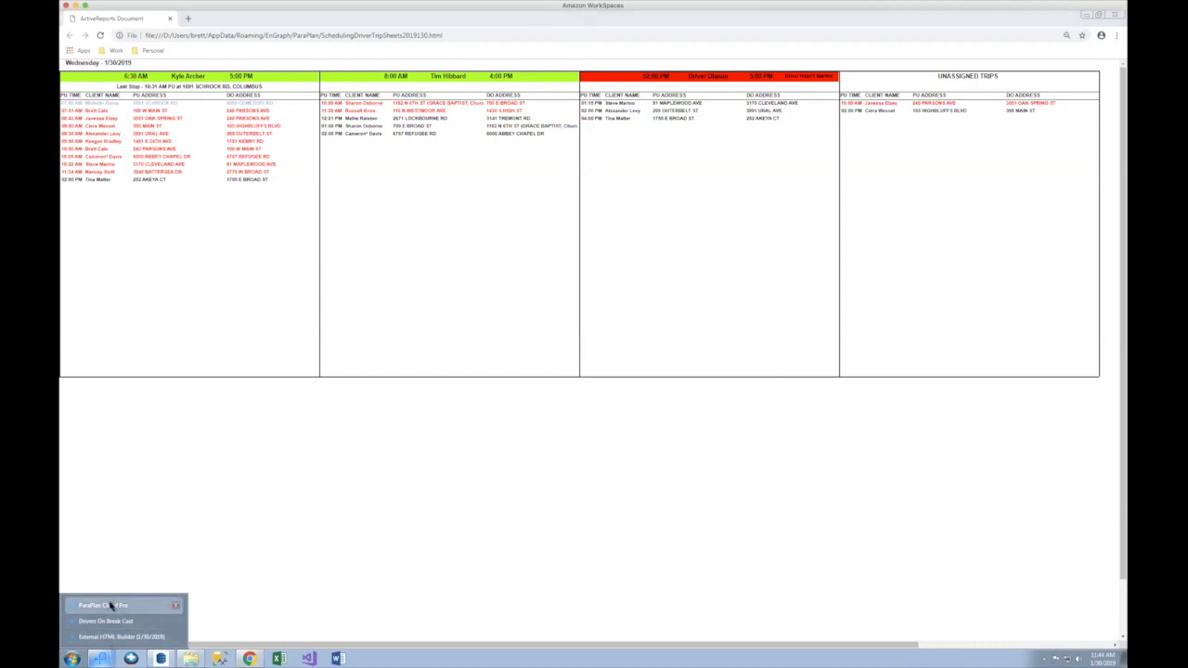
left_click(67, 635)
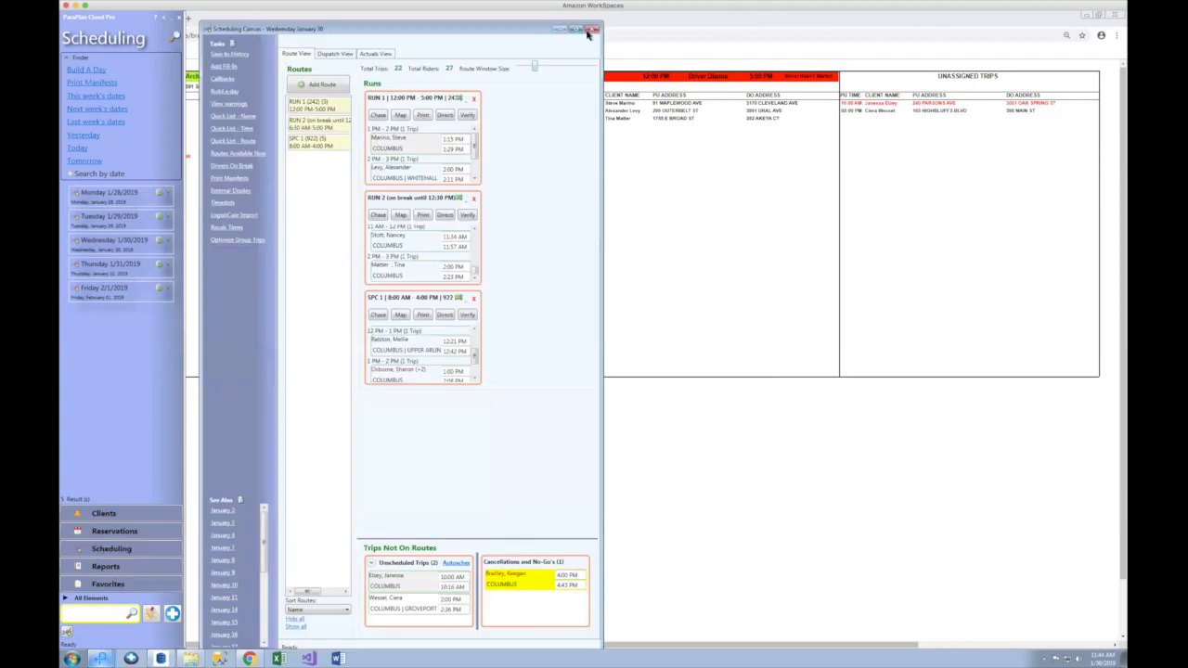
left_click(576, 31)
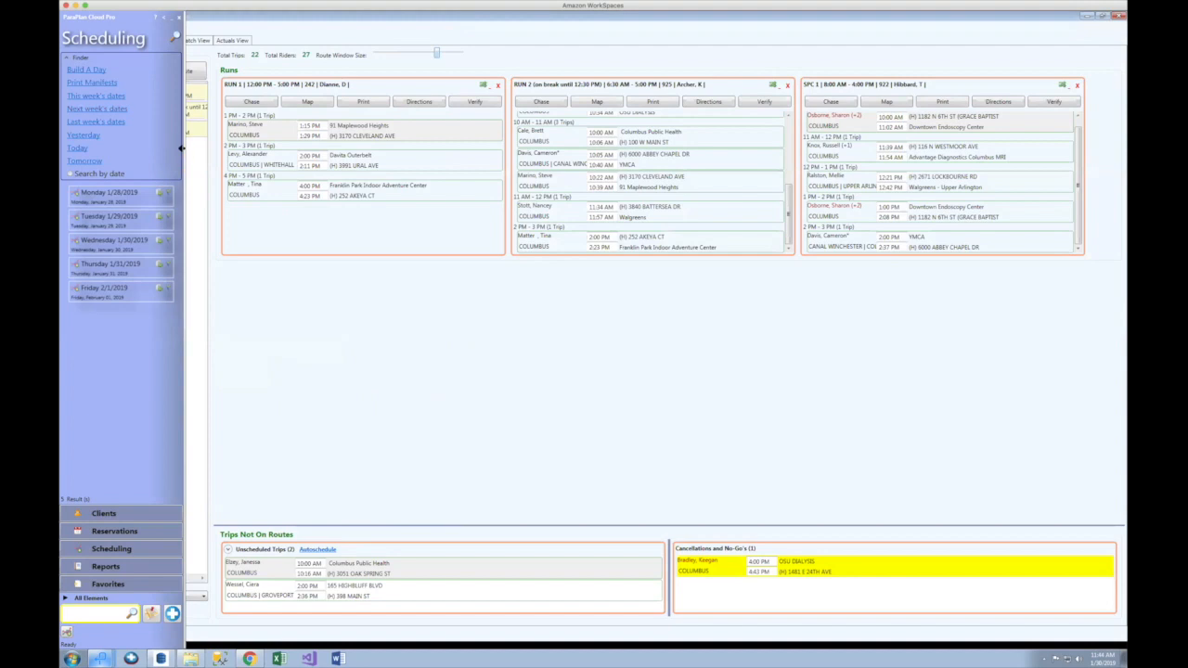
left_click(183, 150)
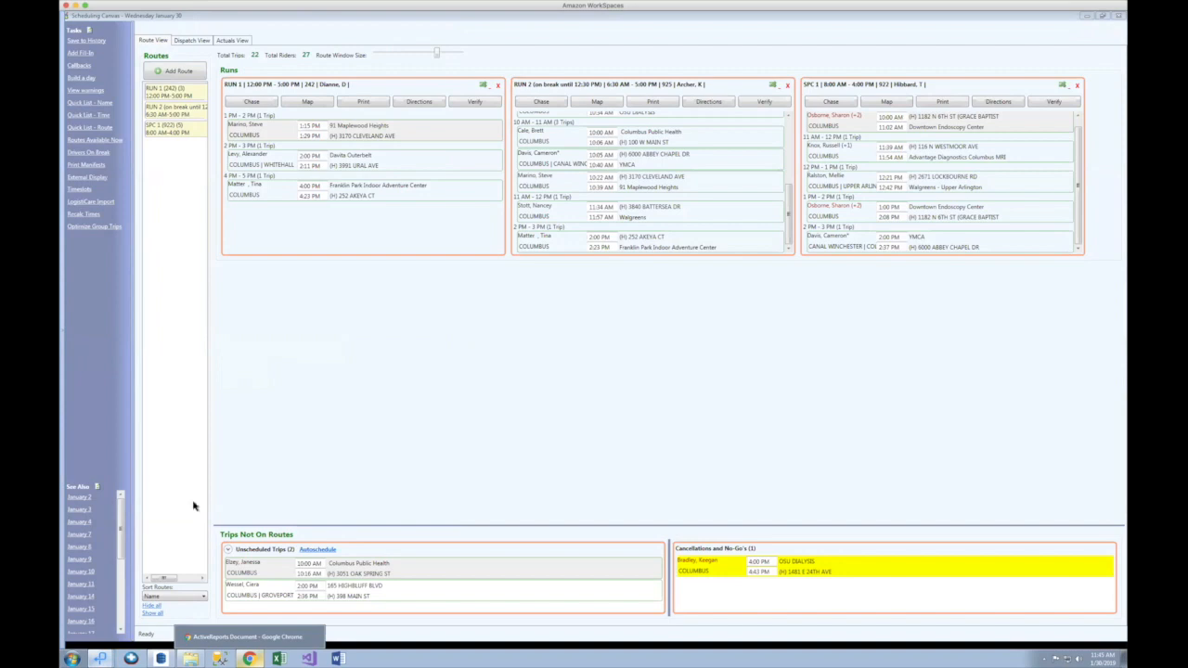
left_click(192, 39)
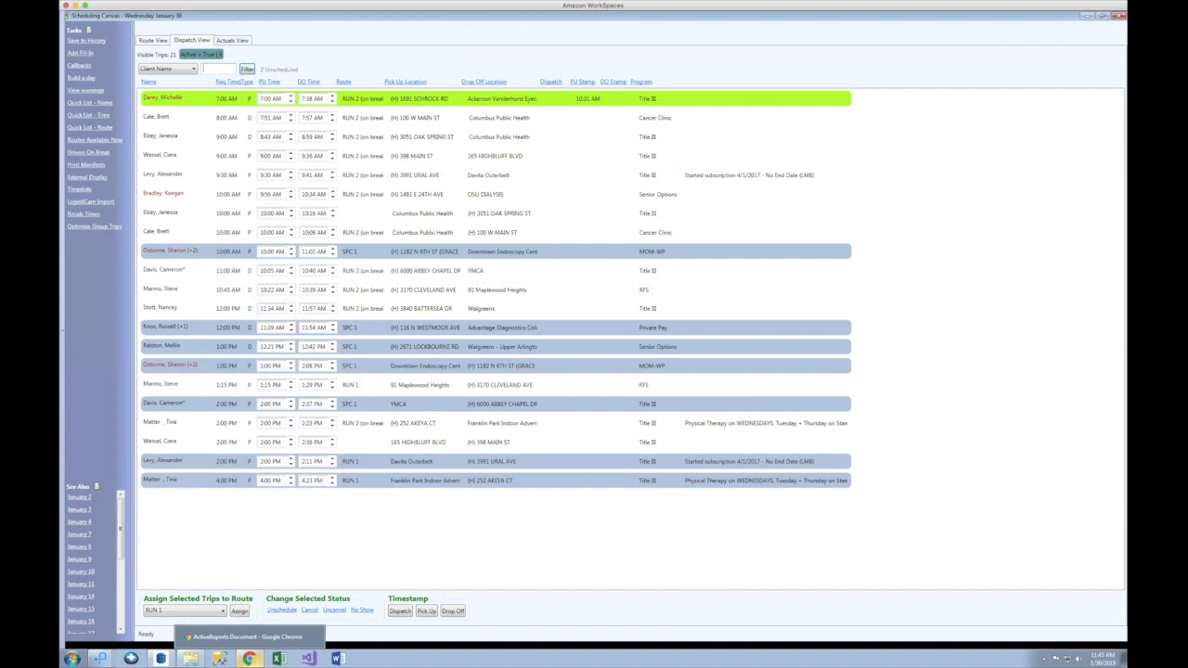
Step: Compare the driver trip sheet report against the Dispatch View trip list
left_click(249, 657)
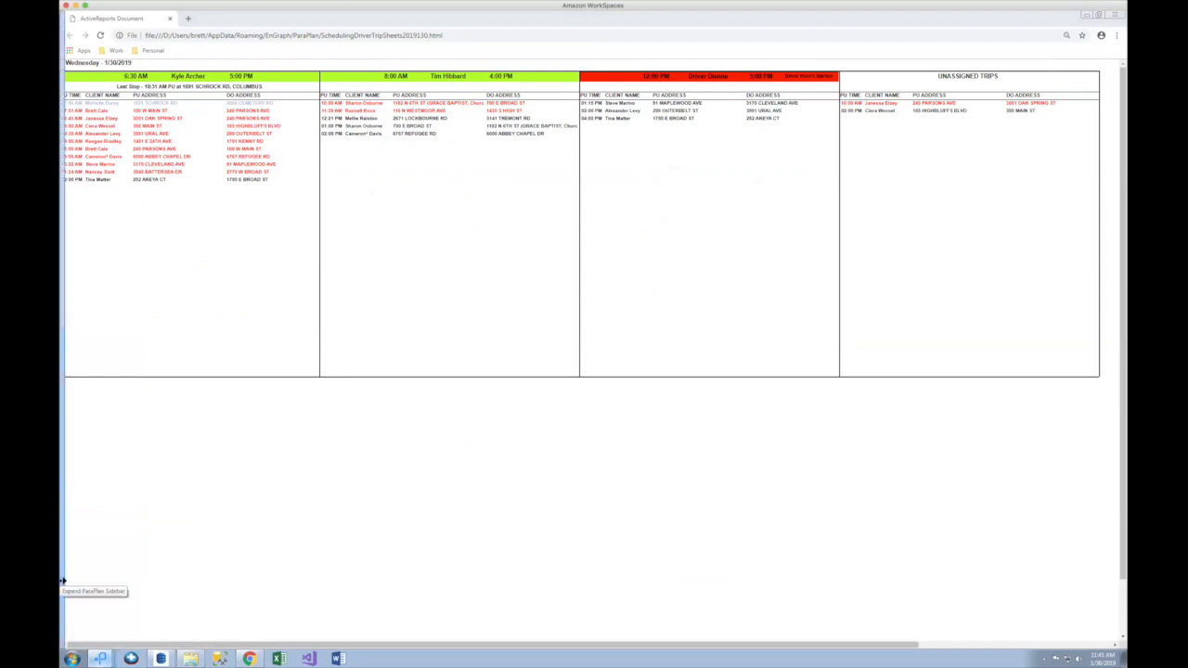
left_click(1086, 16)
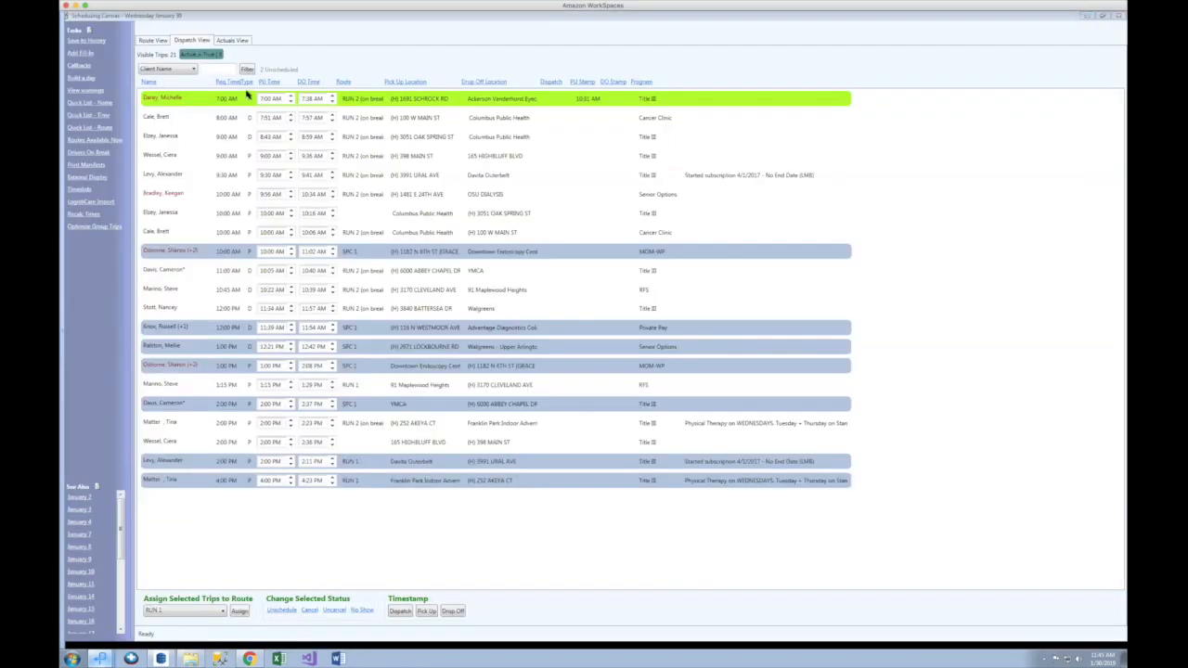
mouse_move(232, 100)
left_click(249, 658)
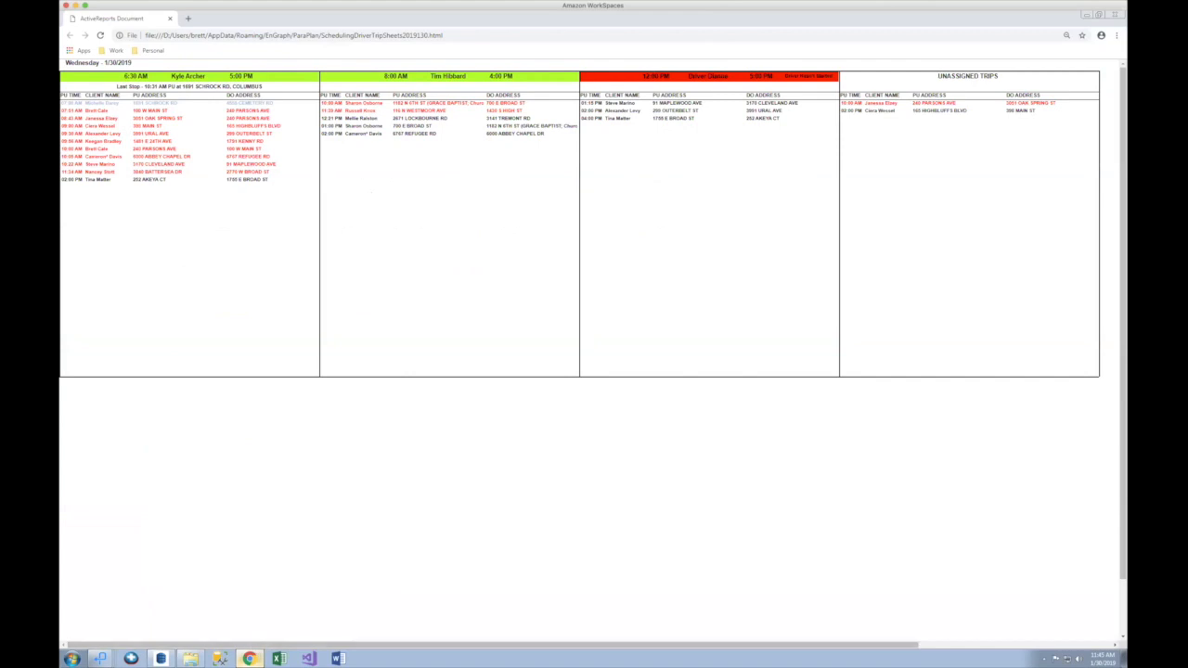
left_click(249, 658)
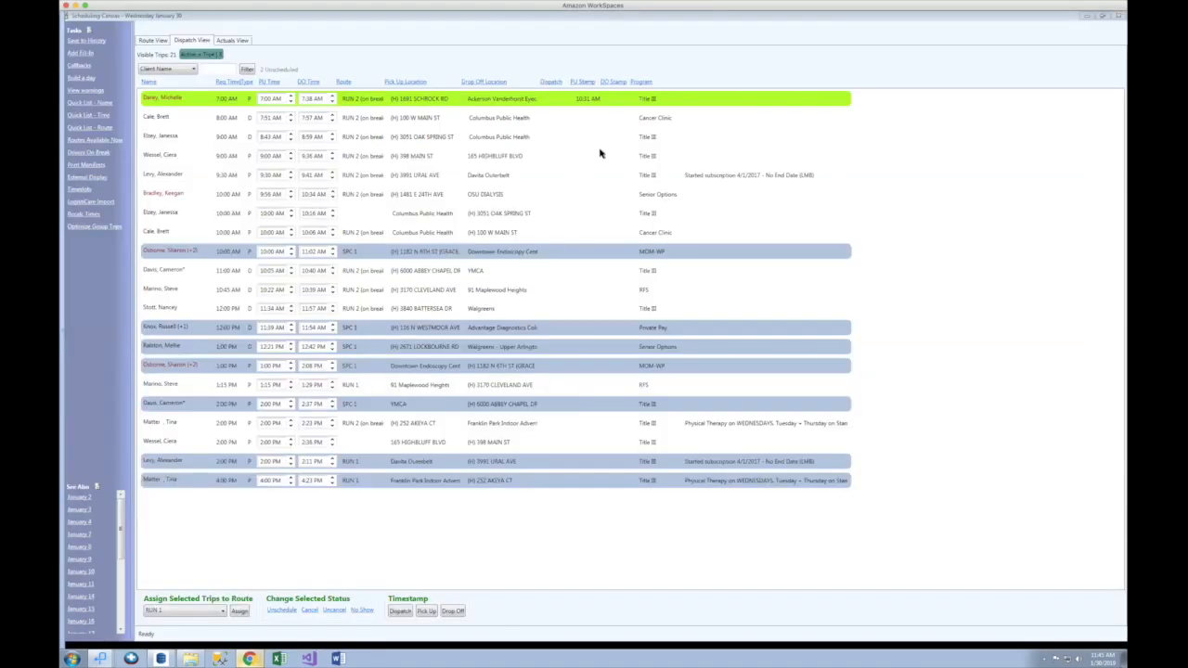
Step: Timestamp the 7:00 AM trip as dropped off at 11:45 AM and check the trip sheet
left_click(620, 99)
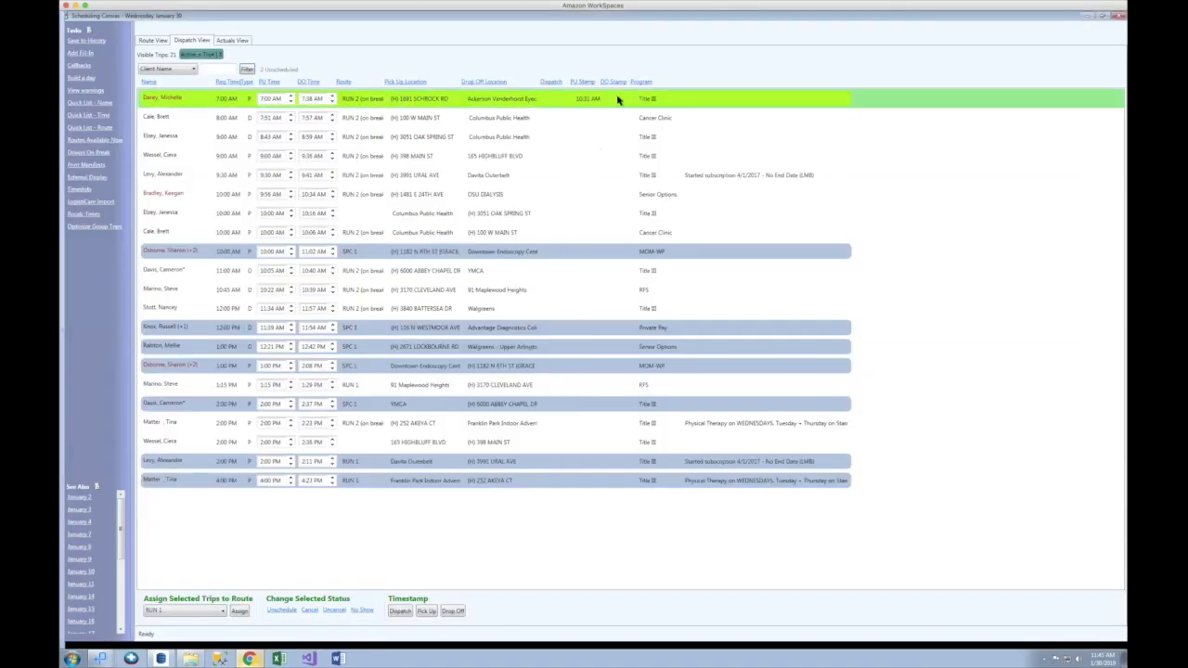
left_click(453, 611)
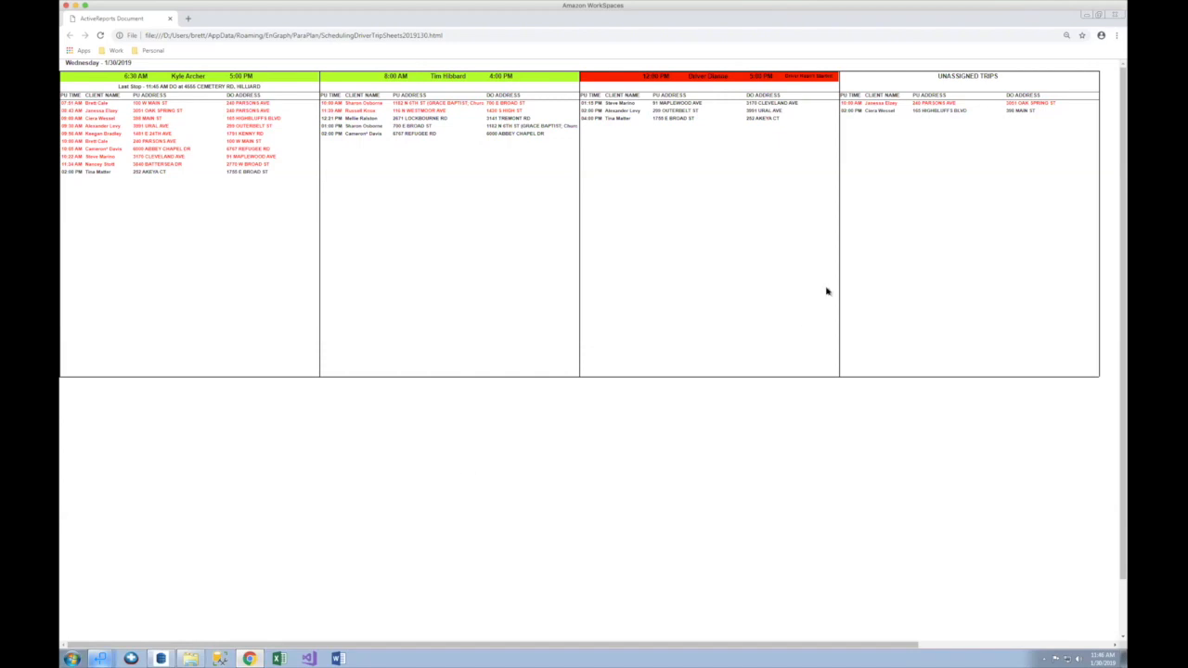
left_click(1088, 15)
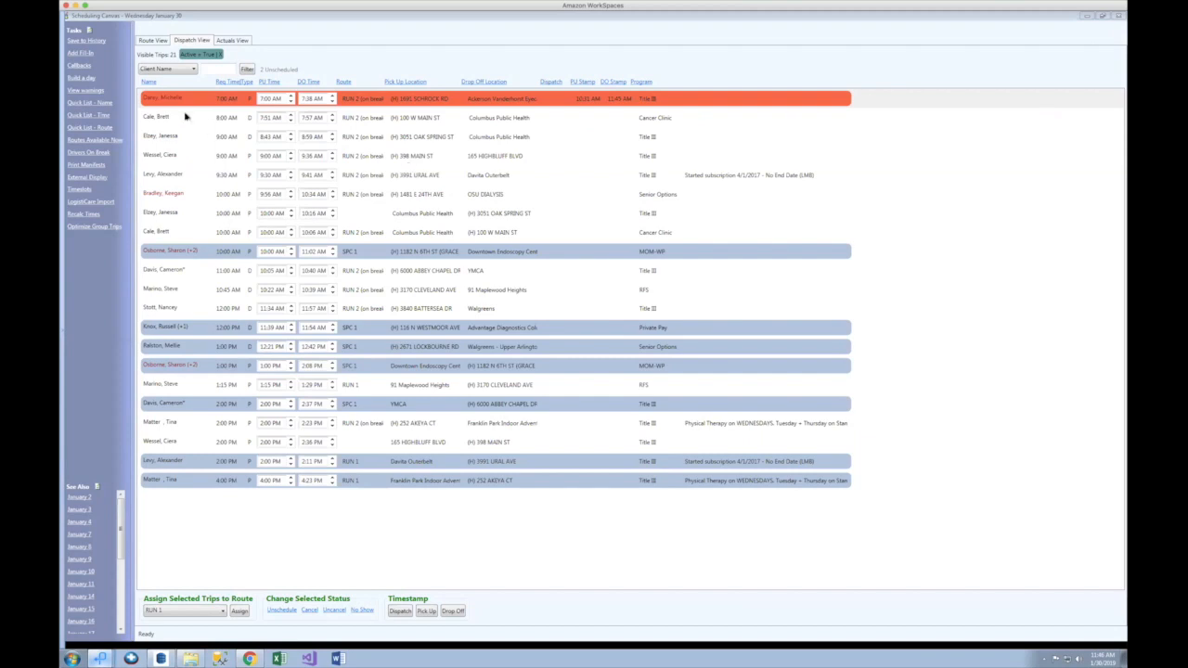
Step: Stamp 11:46 AM pickups on the 8:00 AM trip and the 10:00 AM SPC 1 trip
left_click(184, 116)
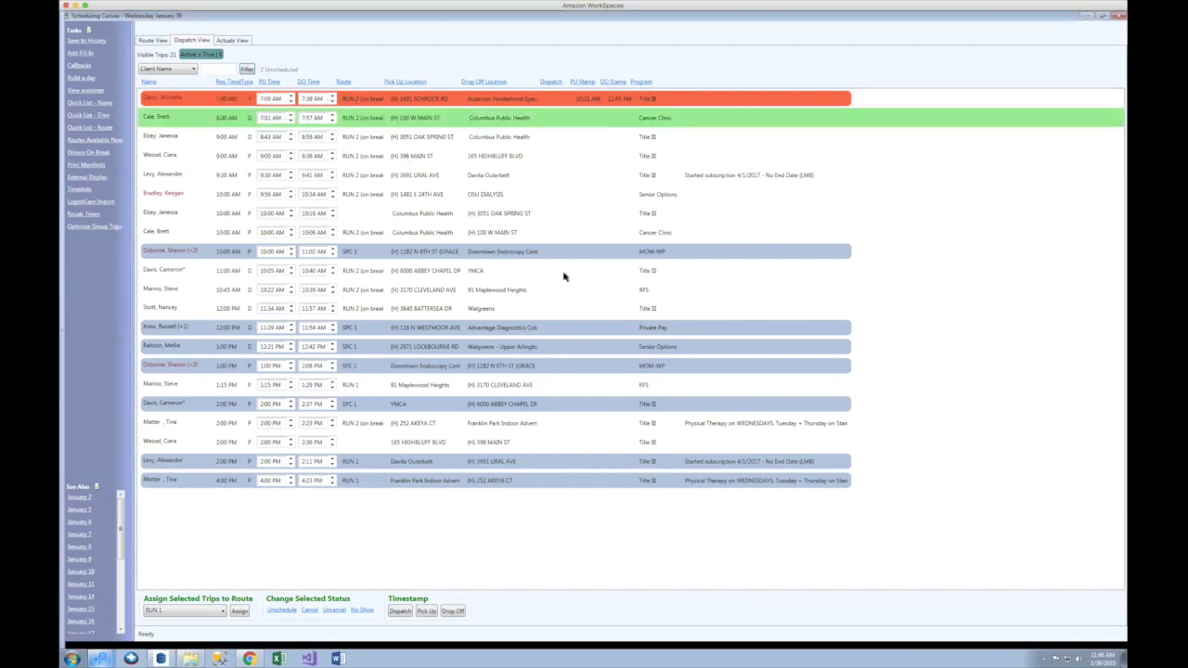
left_click(427, 610)
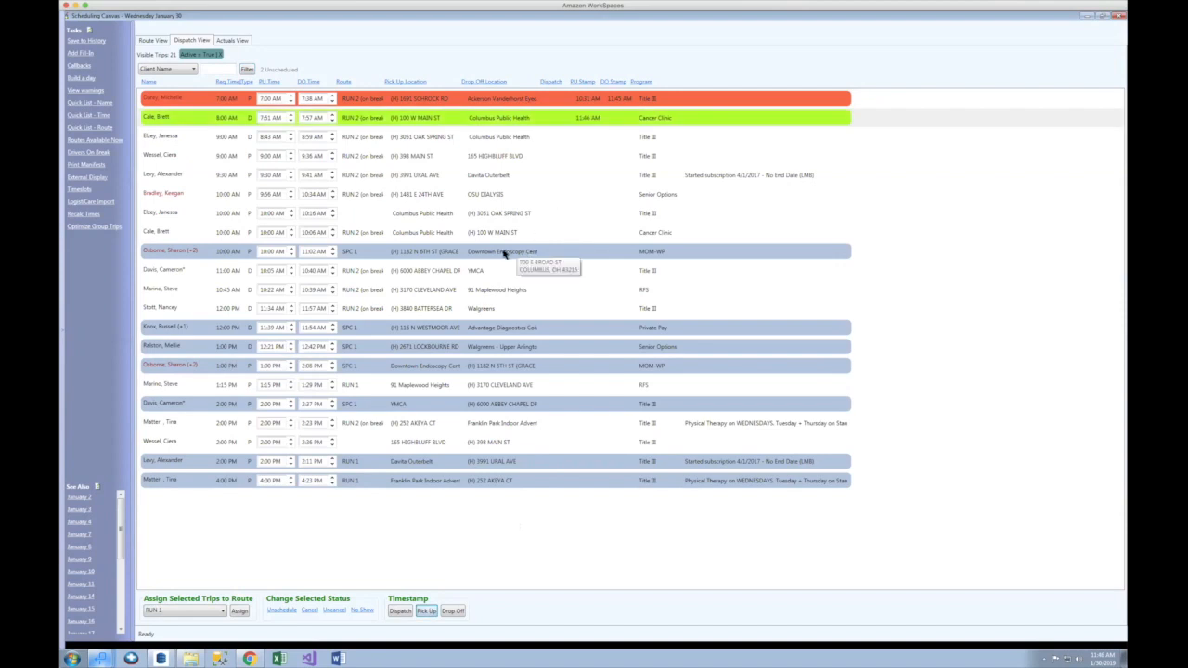
left_click(580, 257)
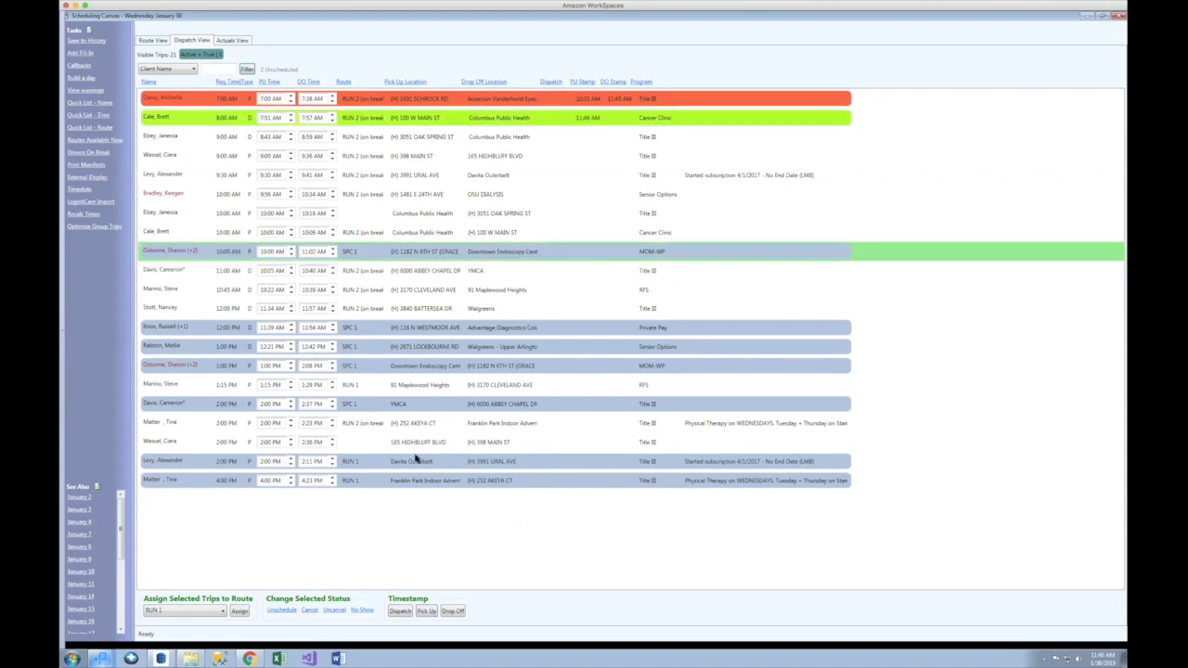
left_click(425, 612)
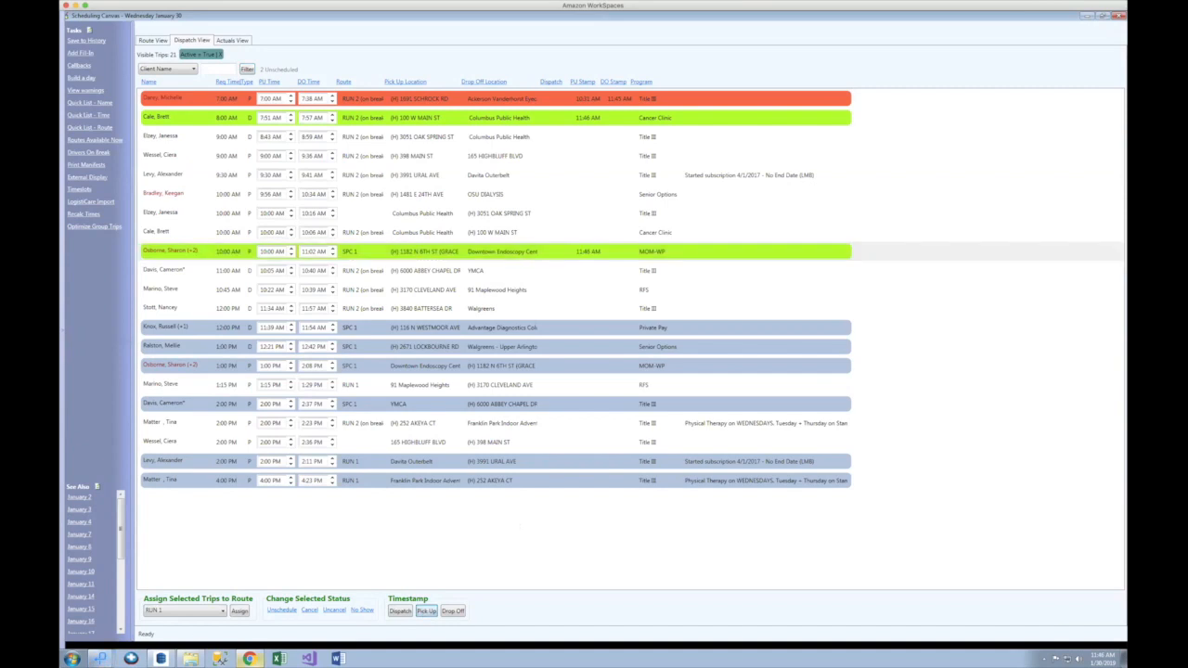
left_click(249, 658)
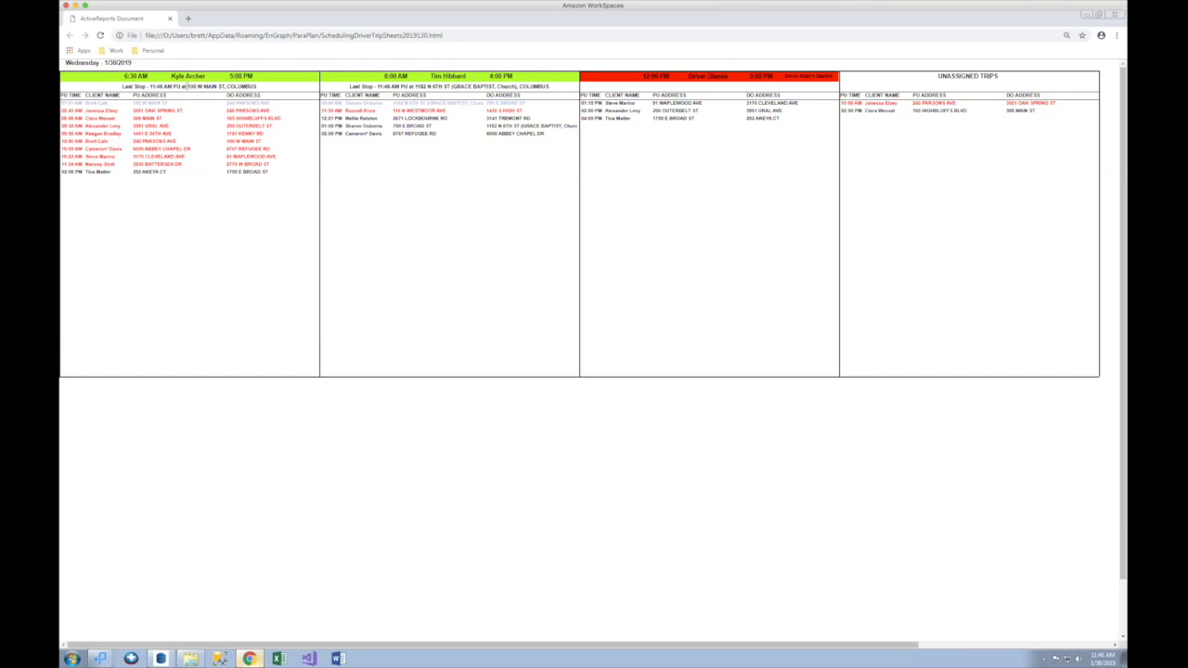
left_click_drag(189, 86, 273, 93)
left_click(273, 94)
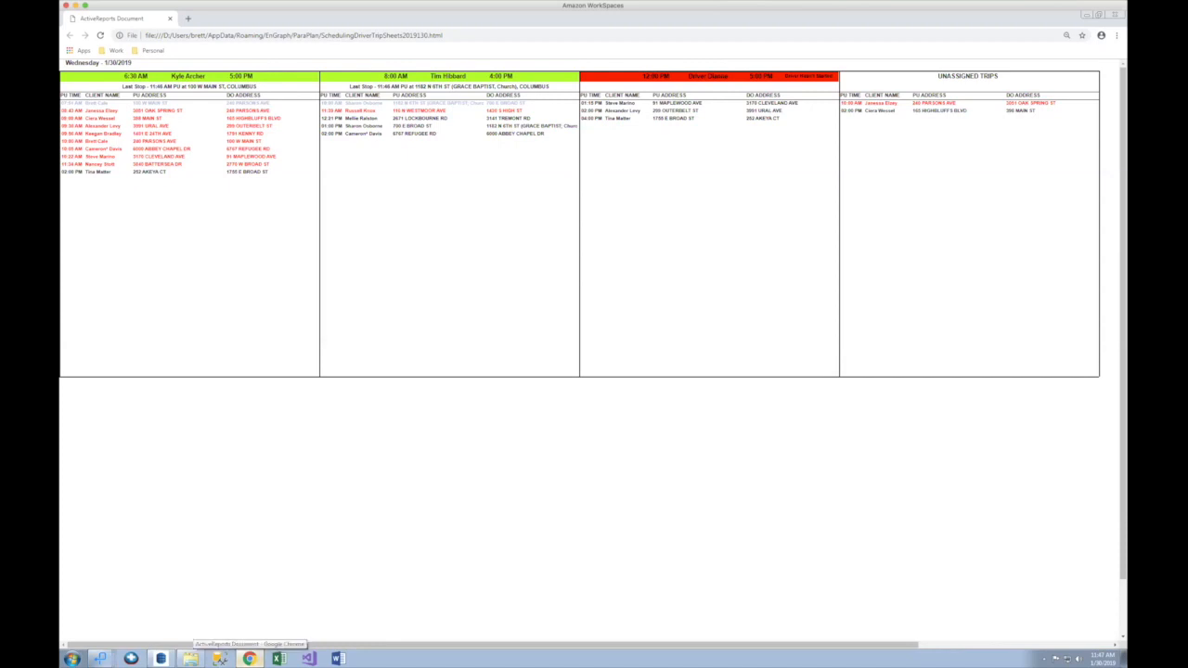
left_click(248, 658)
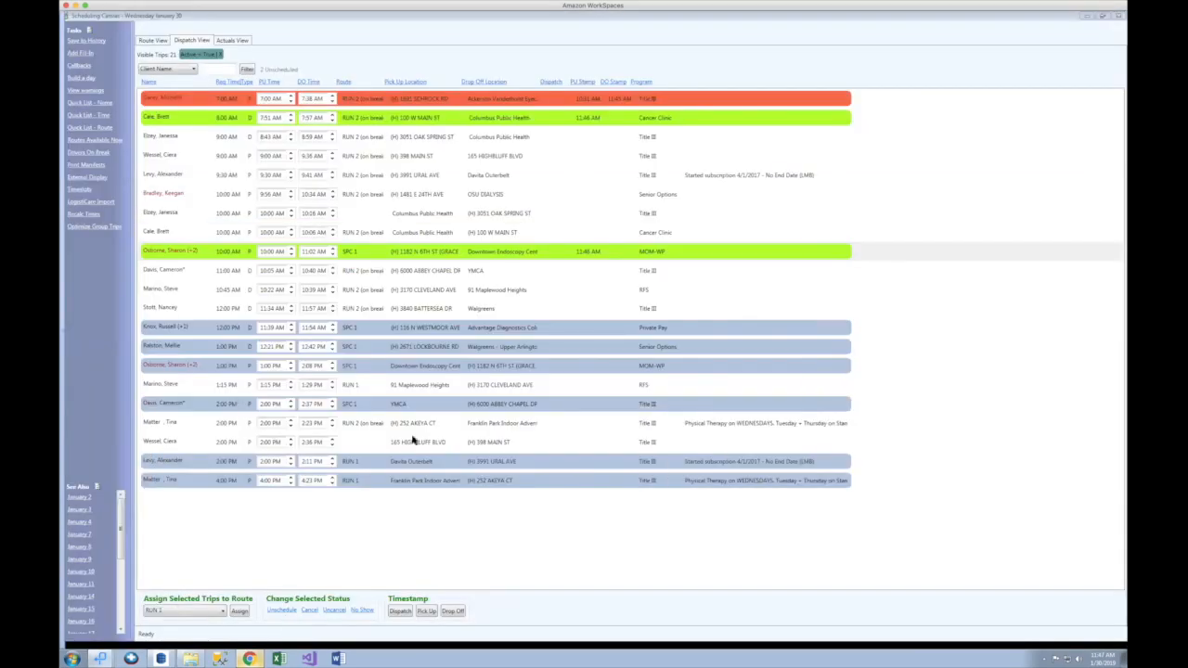
left_click(352, 447)
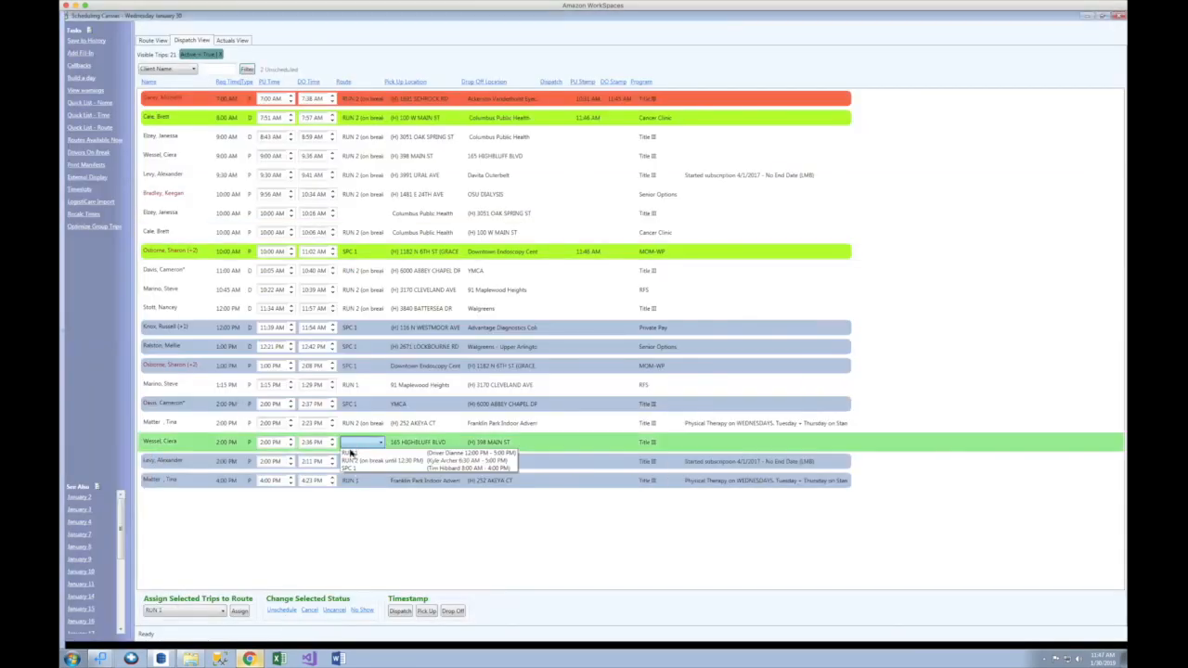
left_click(354, 468)
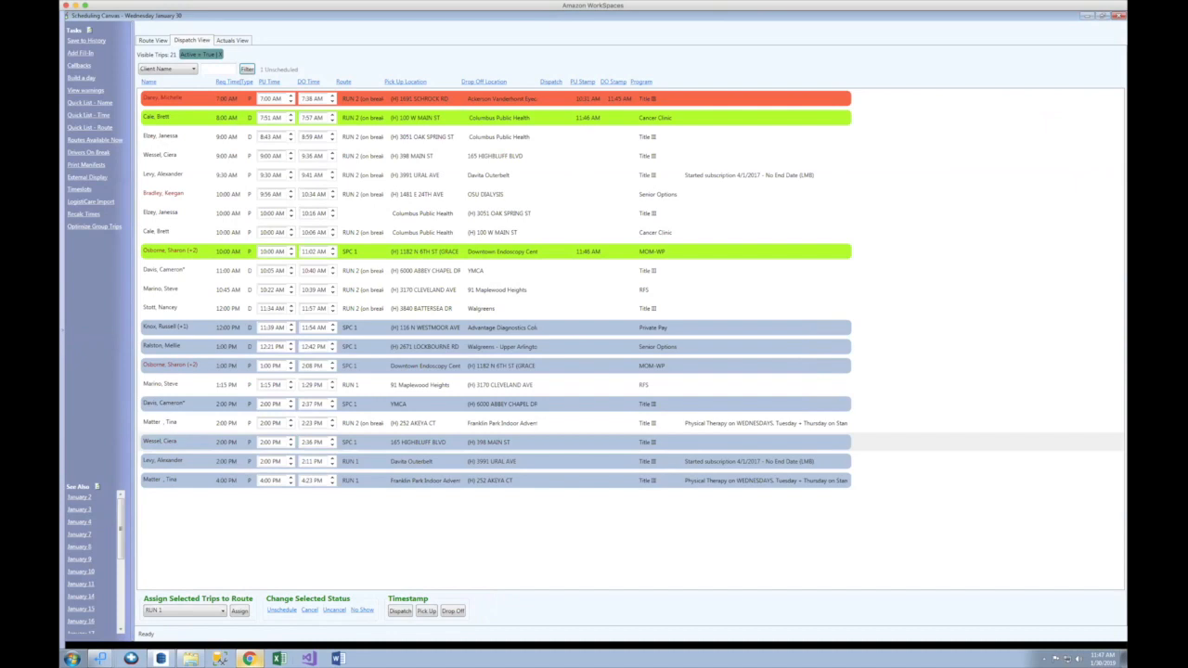
left_click(249, 658)
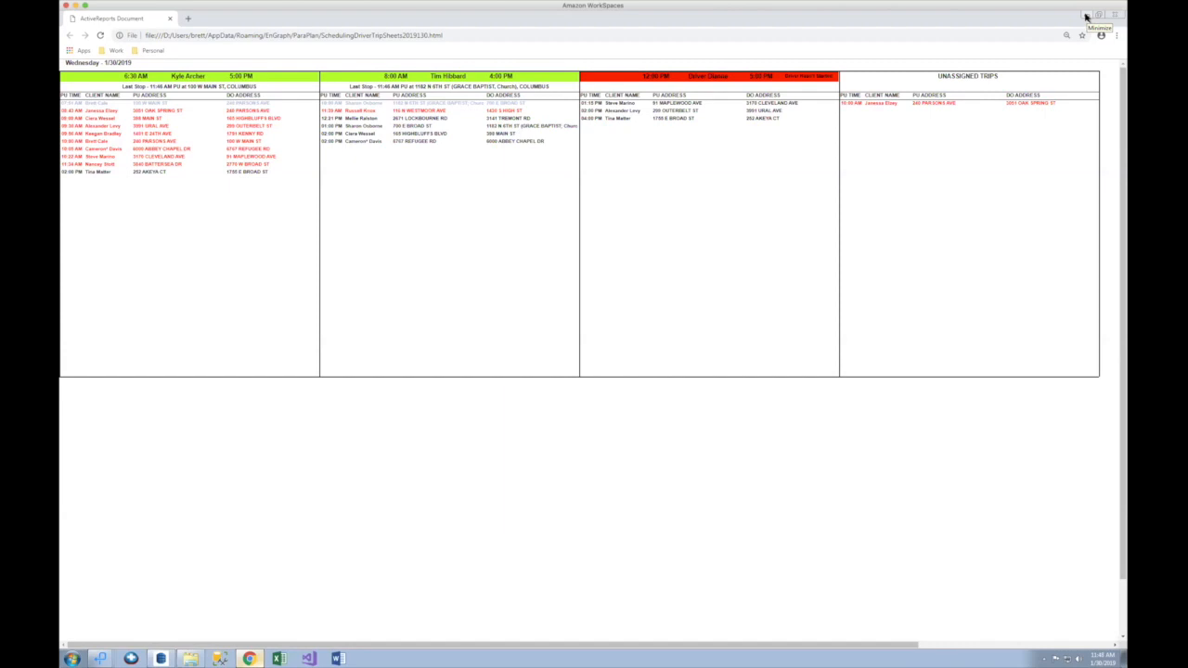
Step: Hide the report, restore the scheduling window and close the external HTML report builder
left_click(1086, 16)
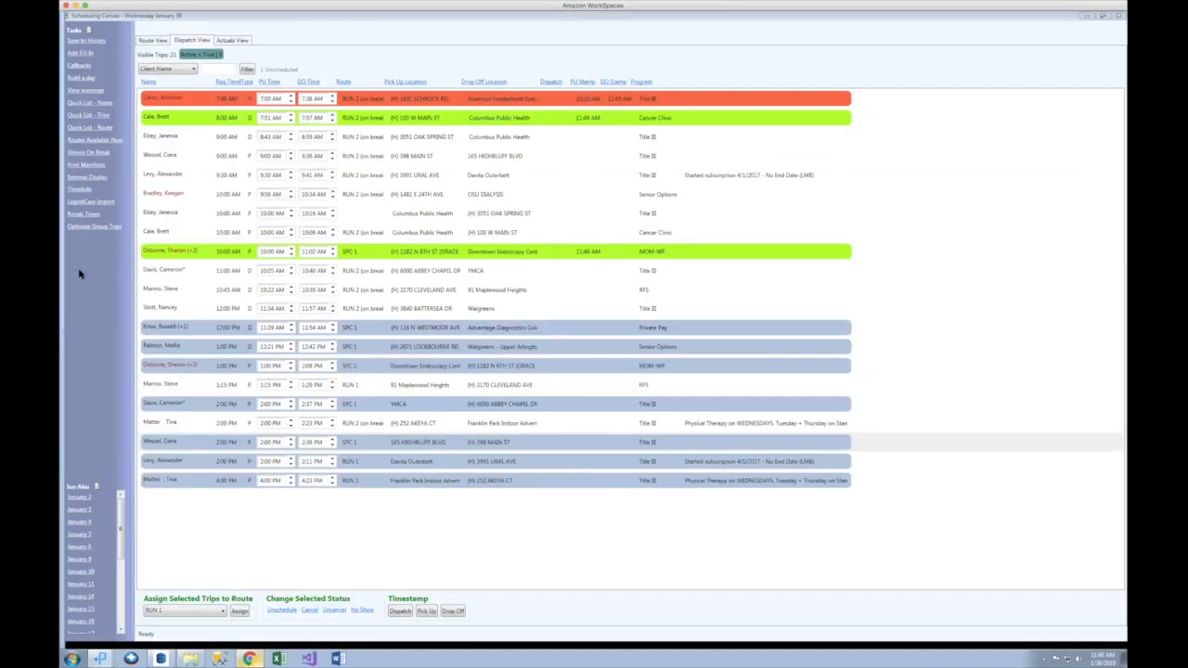
left_click(1102, 16)
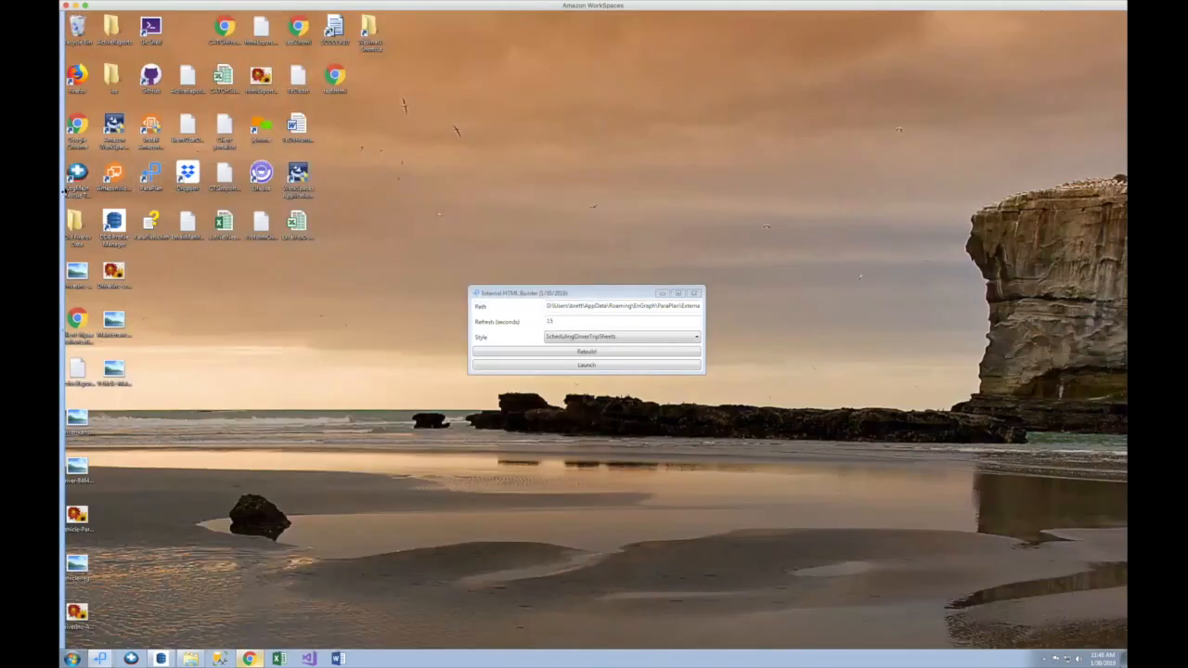
mouse_move(62, 190)
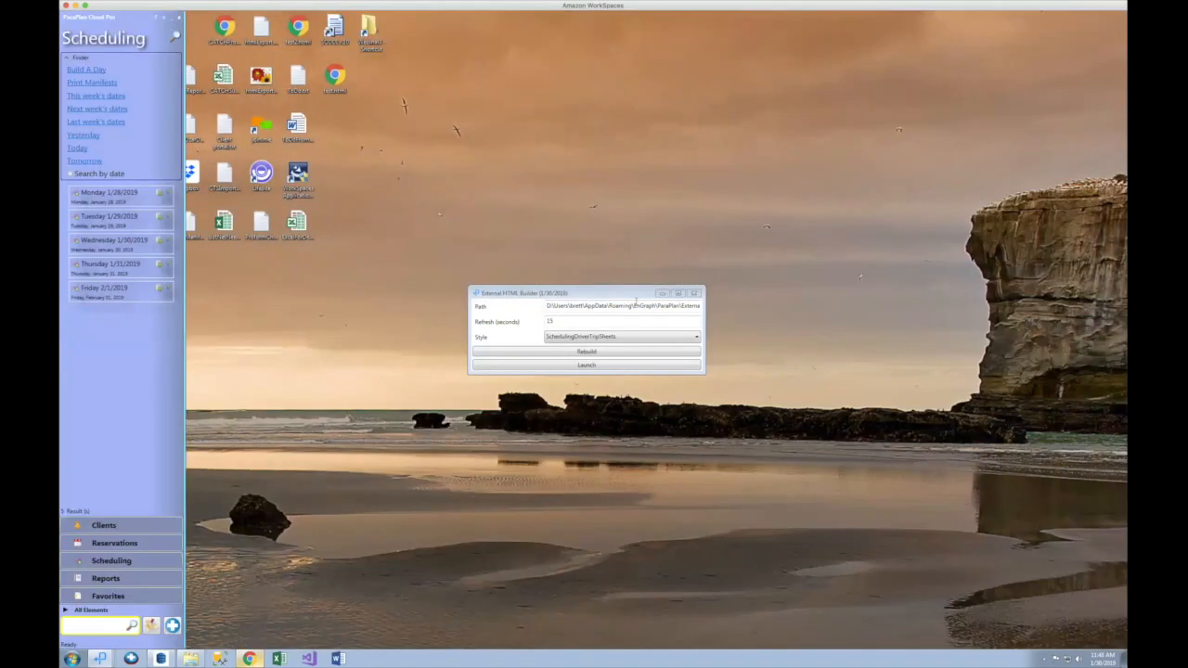
left_click(694, 294)
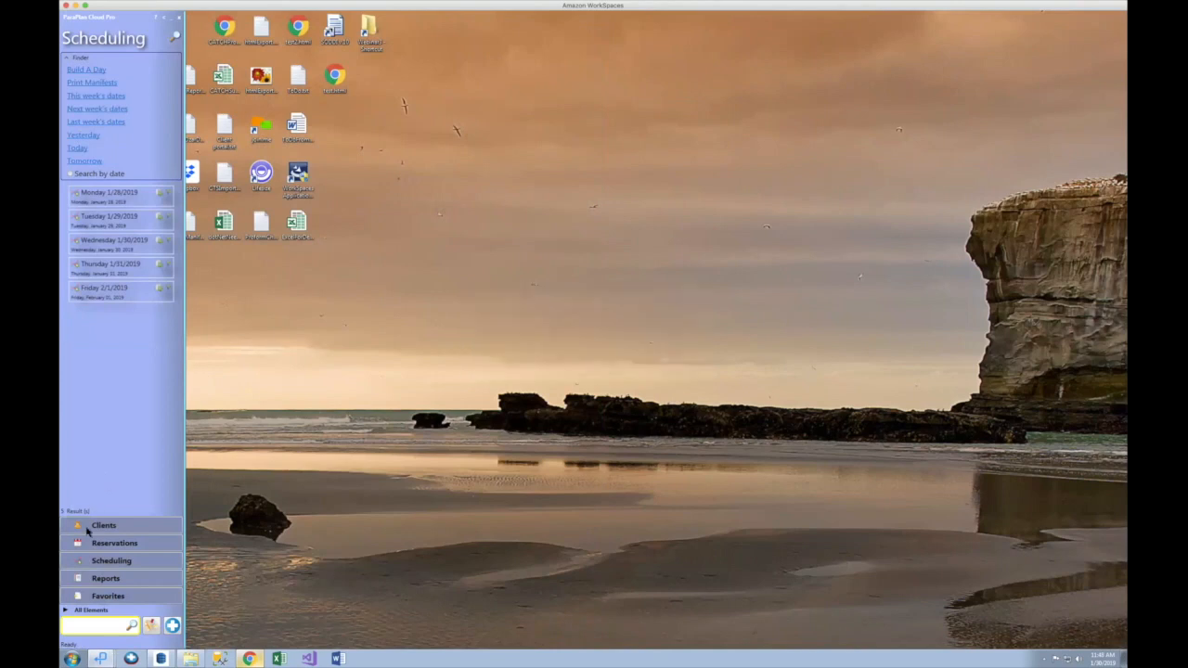
Step: Open Copay Payment Types from All Elements, listing Cash, Voucher, Ticket and Check
left_click(90, 612)
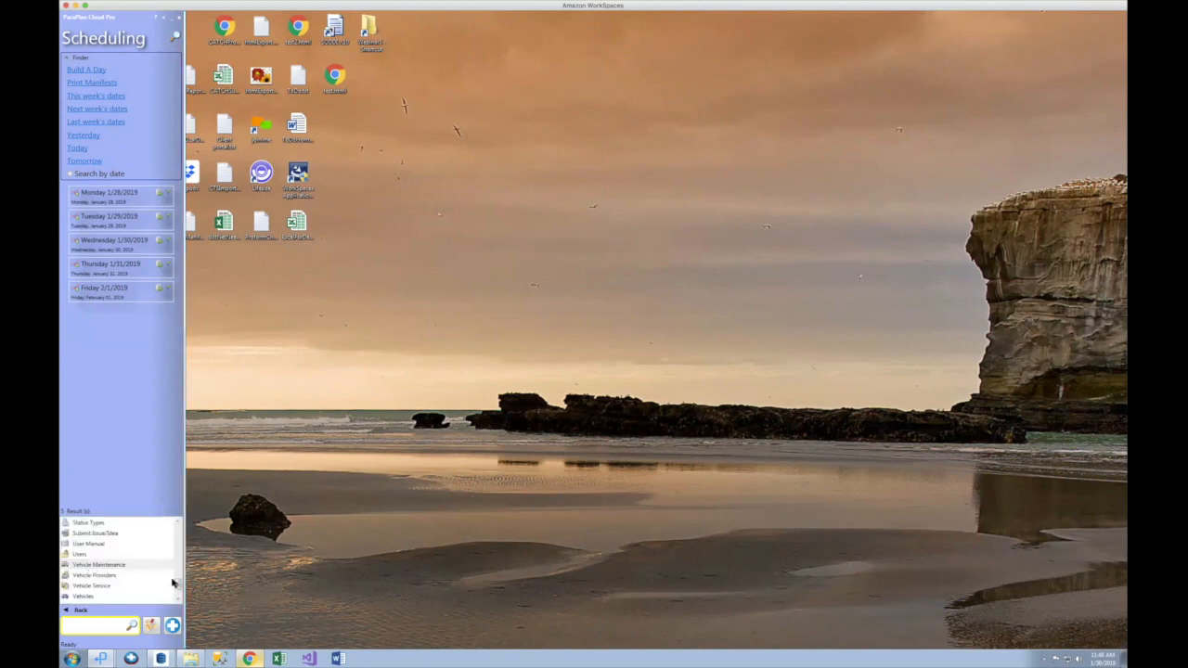
left_click_drag(176, 585, 180, 524)
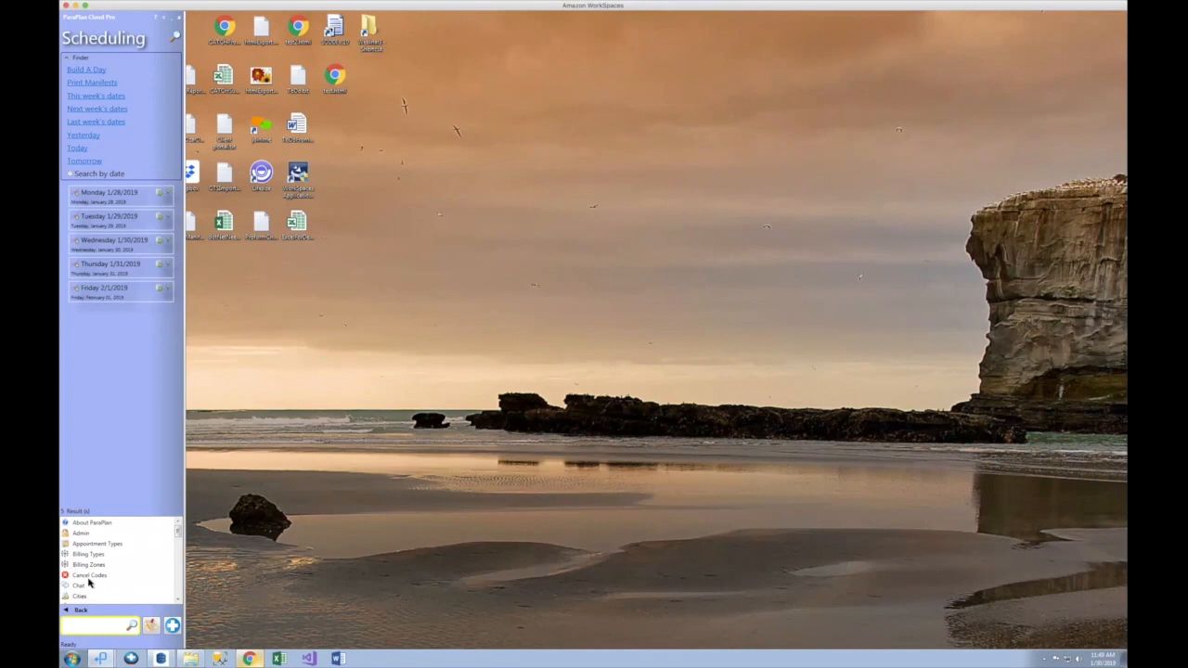
scroll(92, 580, "down", 1)
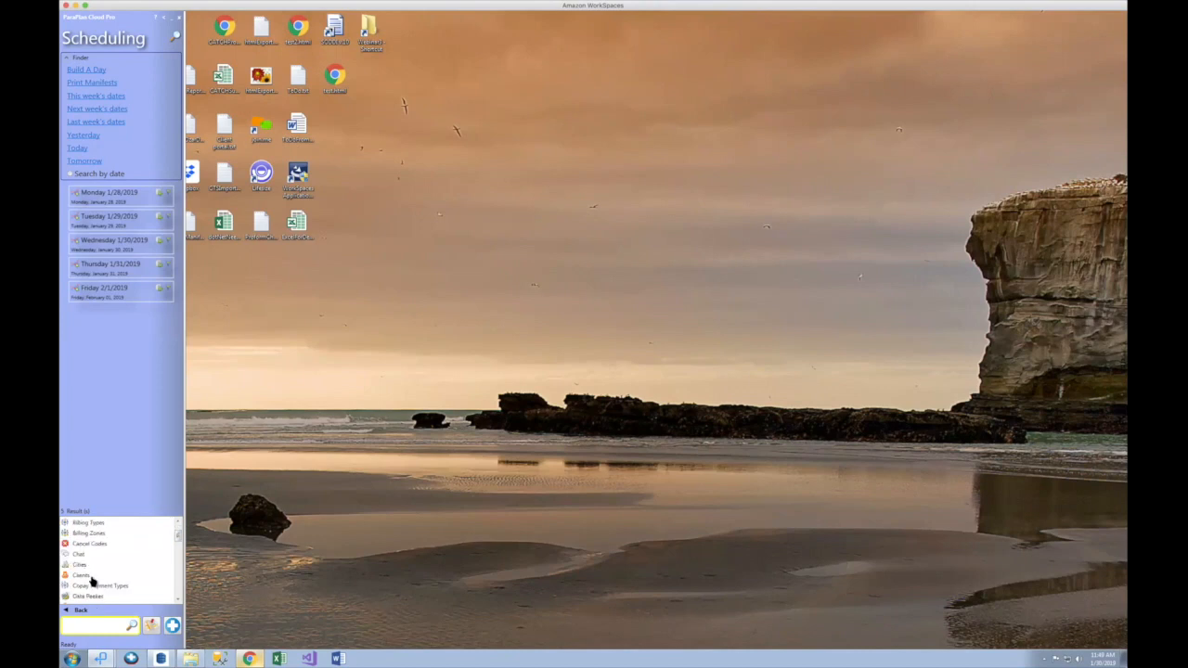
left_click(93, 587)
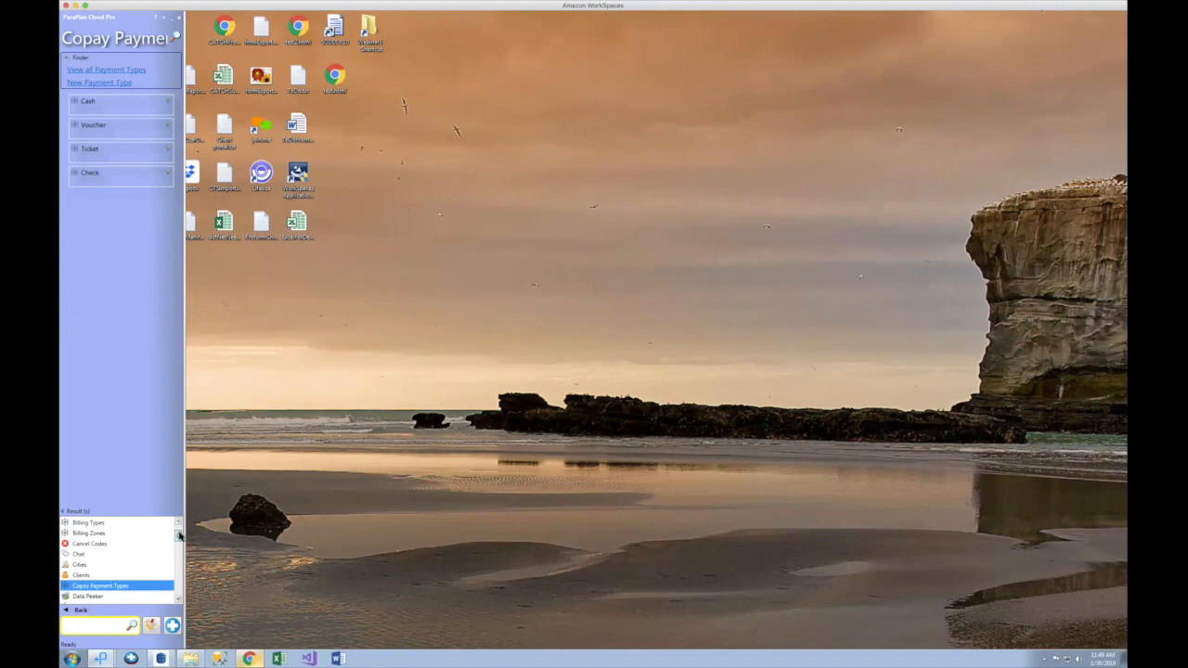
scroll(178, 536, "up", 1)
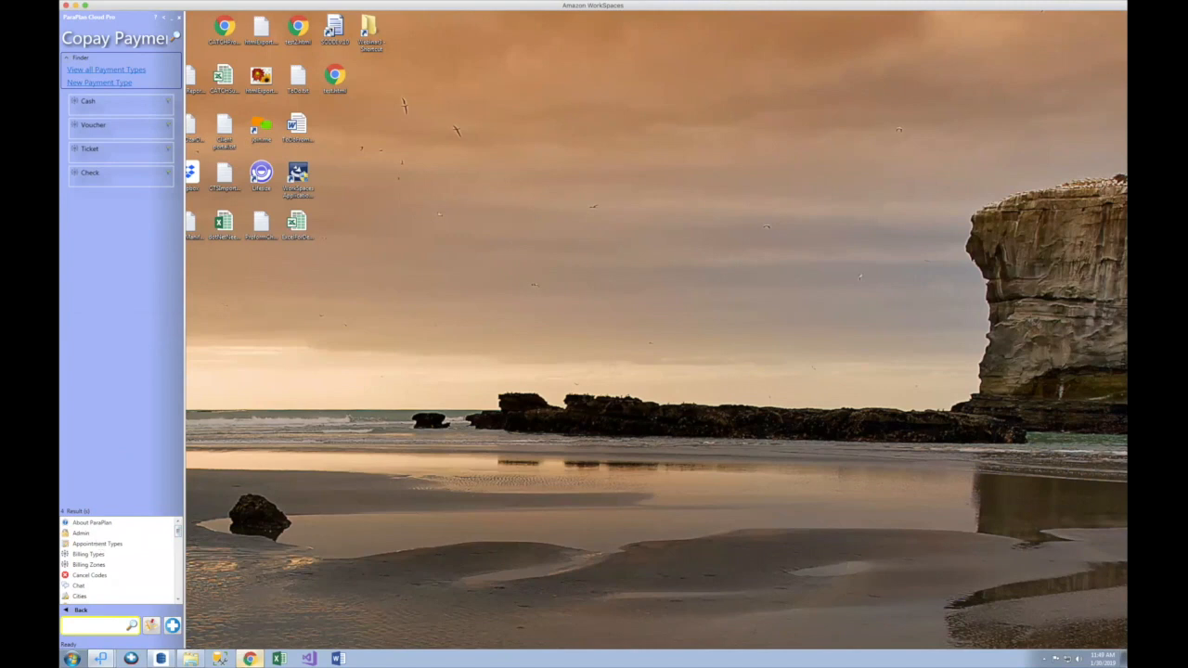
Step: Open Webinar 3.pdf from the Webinar3 folder and zoom in three steps on the $4.50 check copay page
left_click(250, 659)
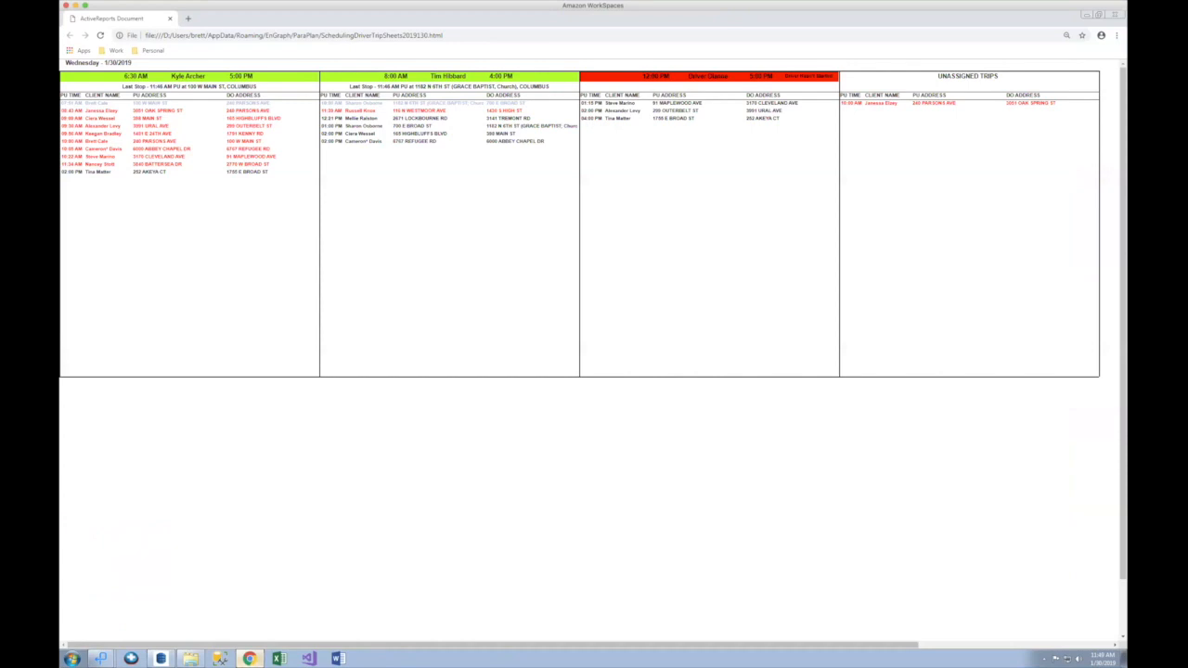
left_click(191, 659)
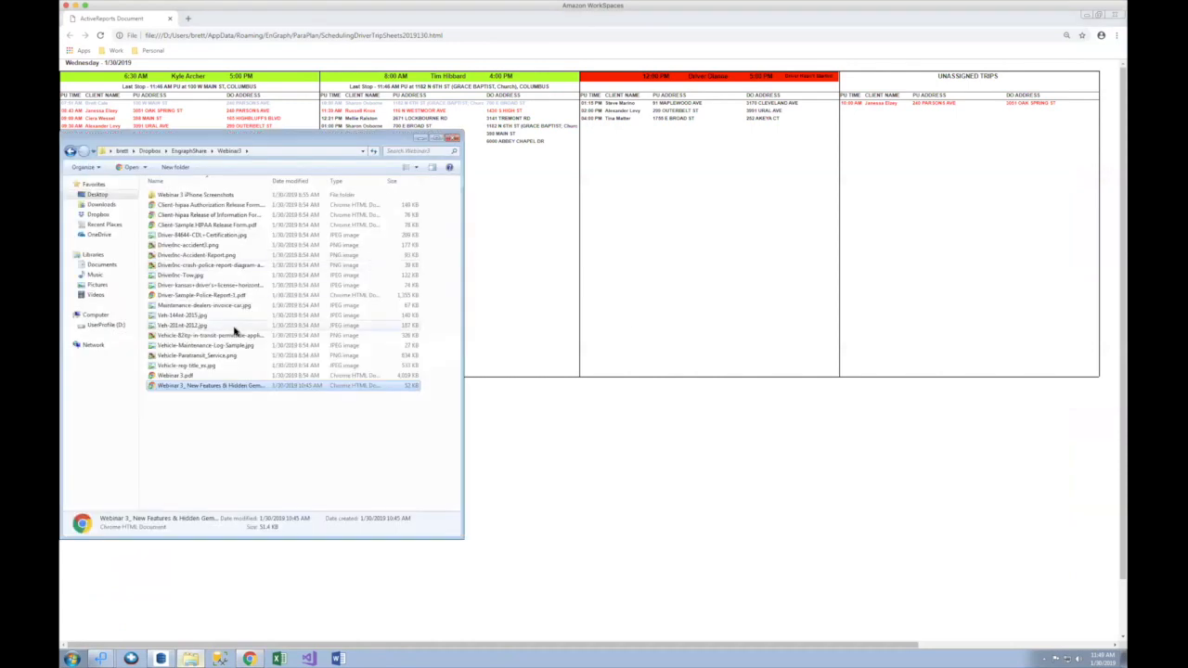
double_click(193, 376)
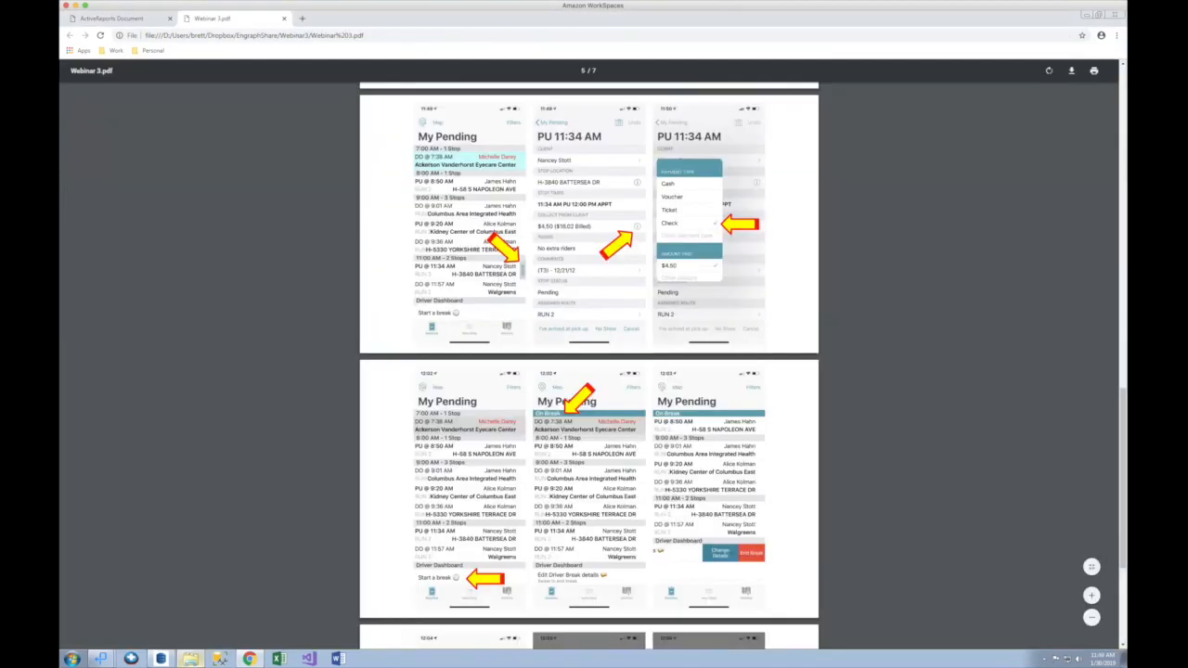
left_click(1091, 595)
left_click(1091, 595)
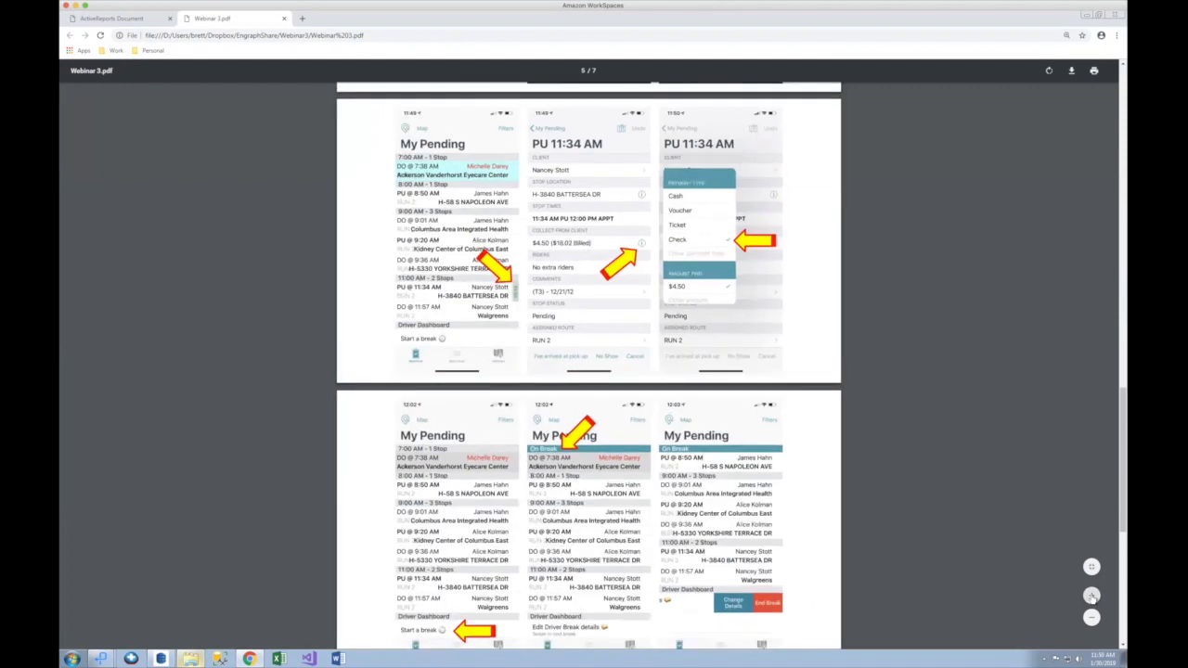
left_click(1091, 595)
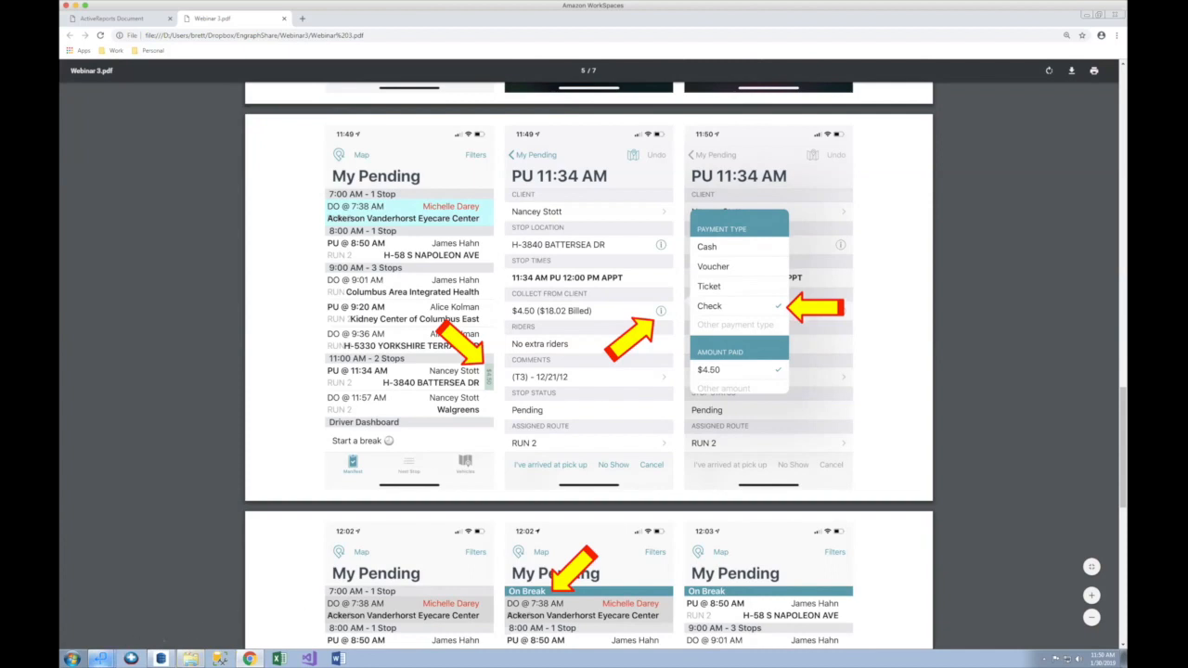
Step: Open the Check payment type's details, marked to show in mobile, then close them
mouse_move(102, 655)
left_click(104, 620)
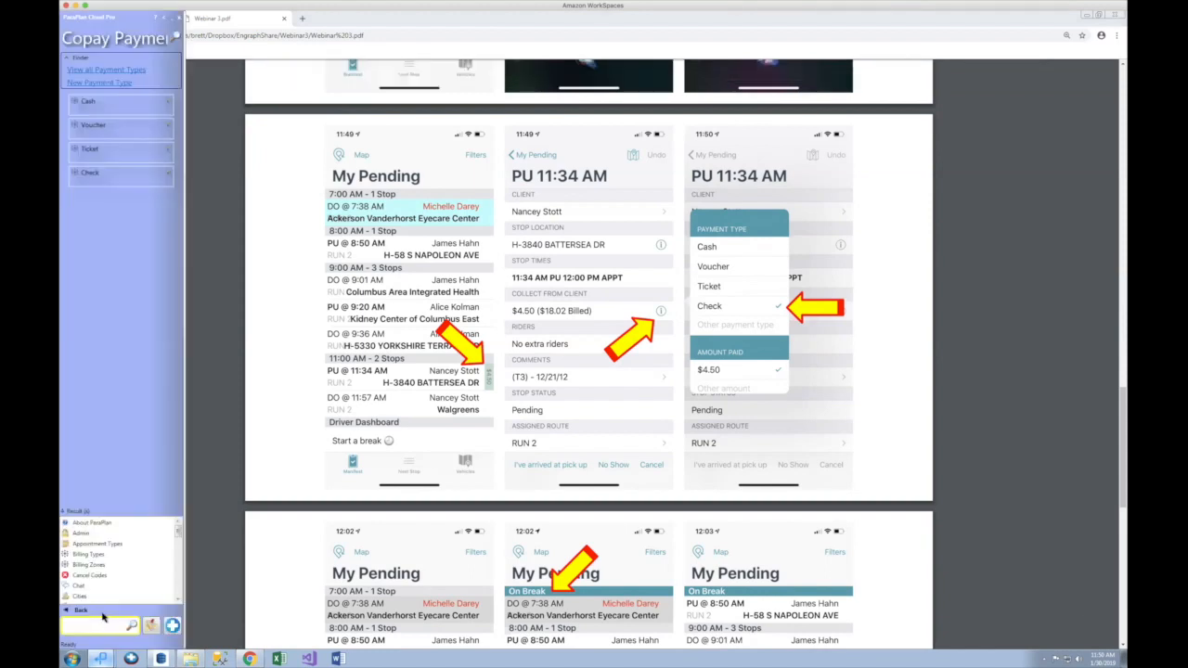
left_click(177, 582)
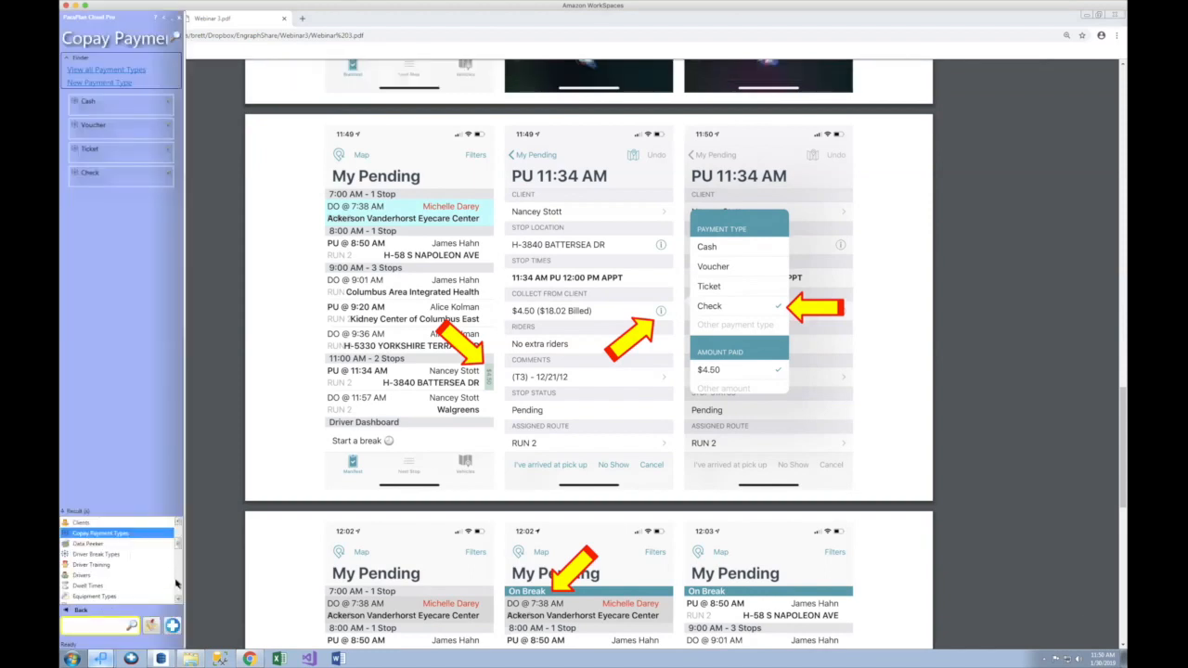
left_click(117, 177)
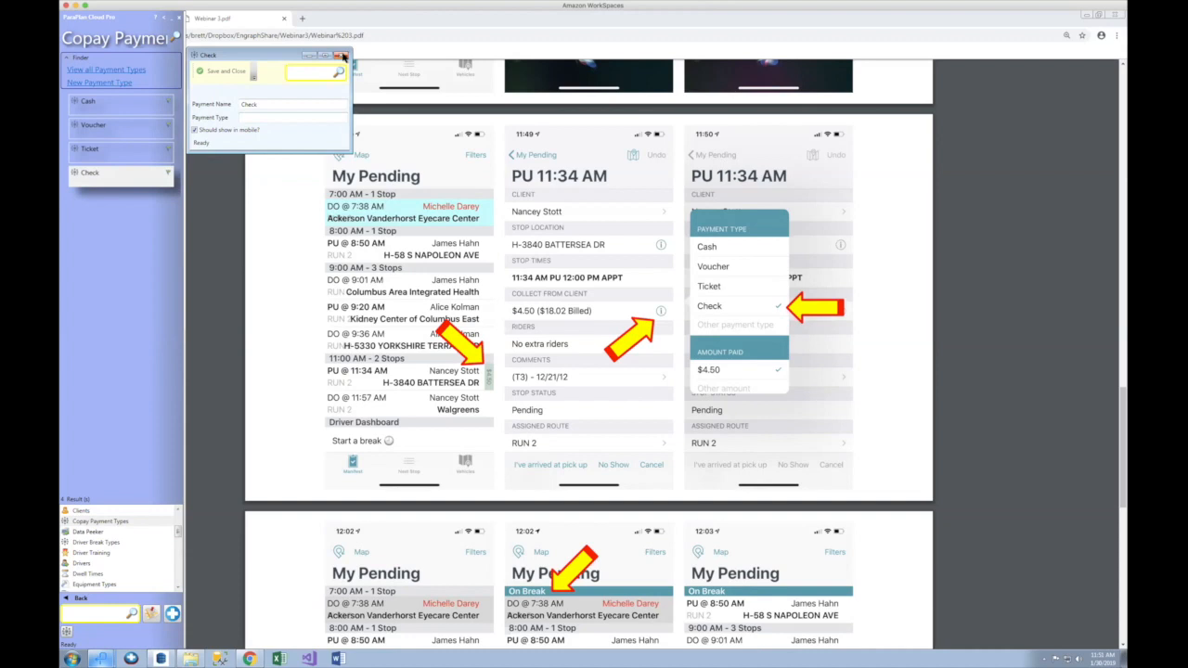
left_click(343, 56)
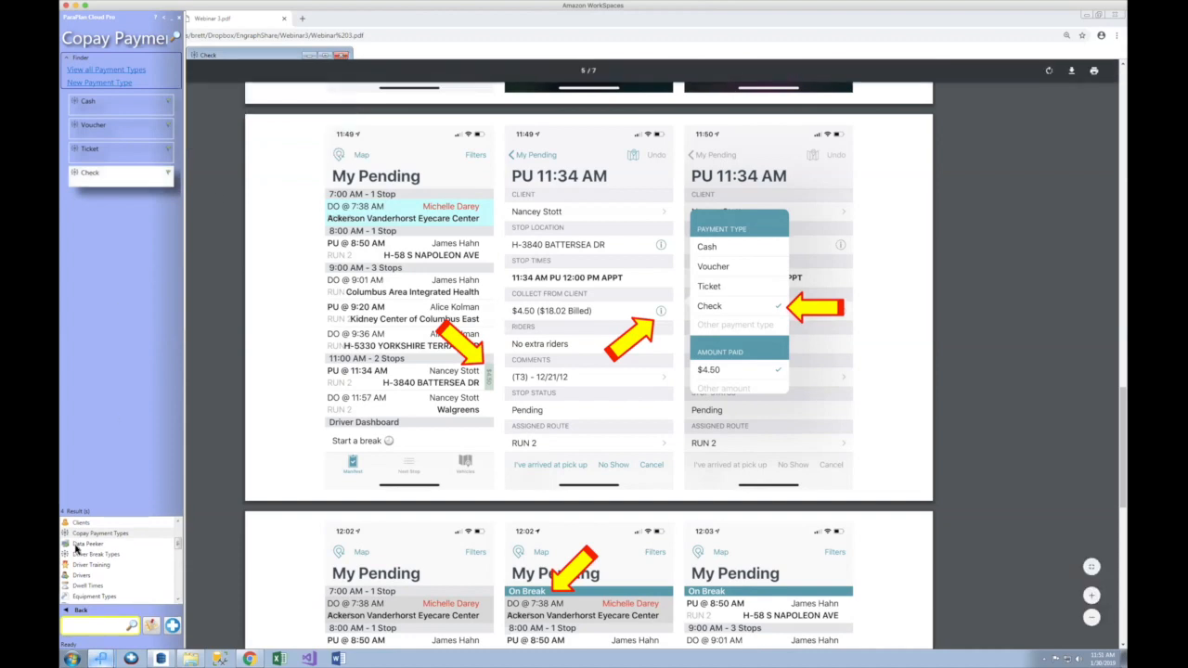
scroll(80, 543, "up", 3)
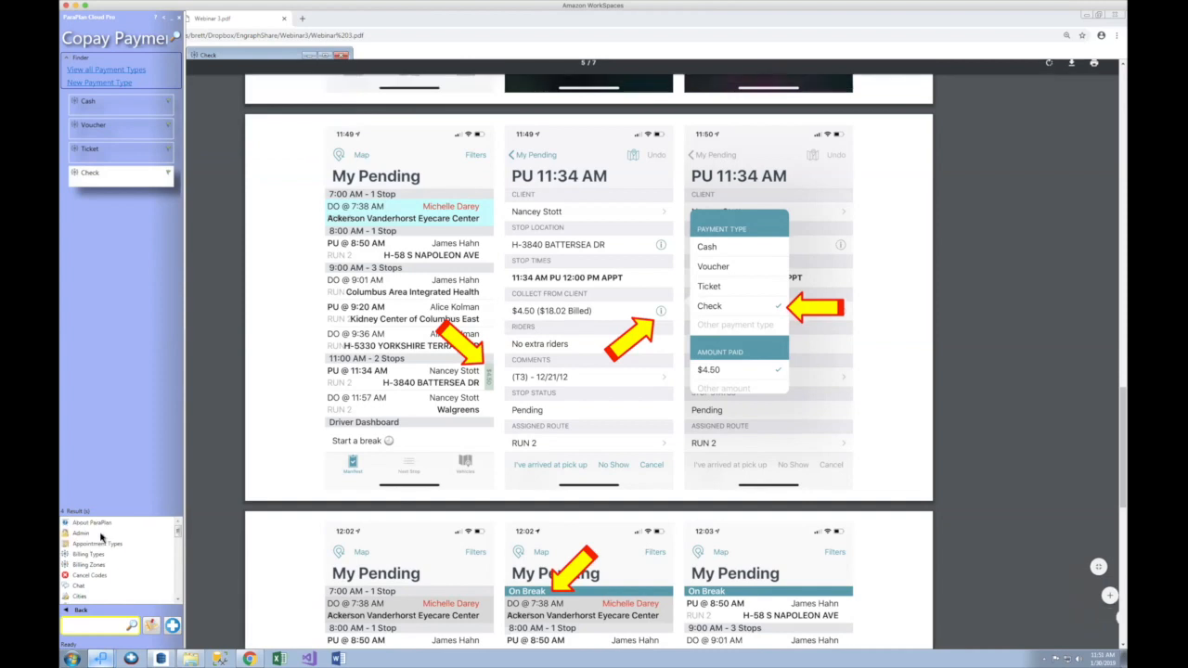
double_click(80, 534)
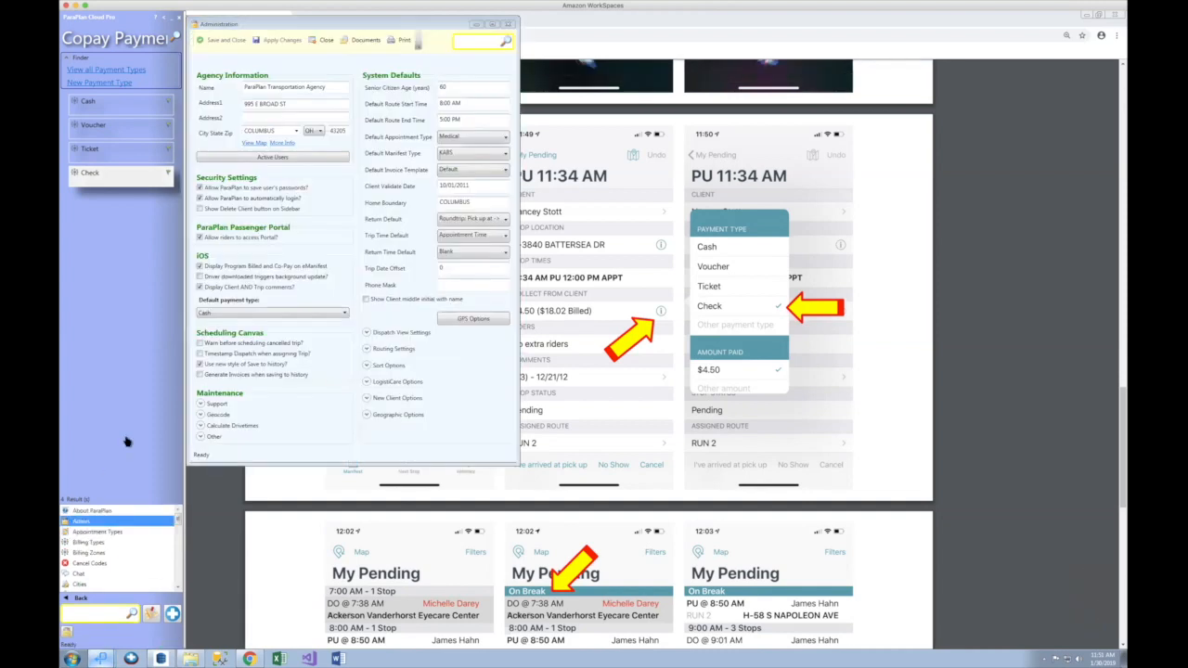
left_click(341, 315)
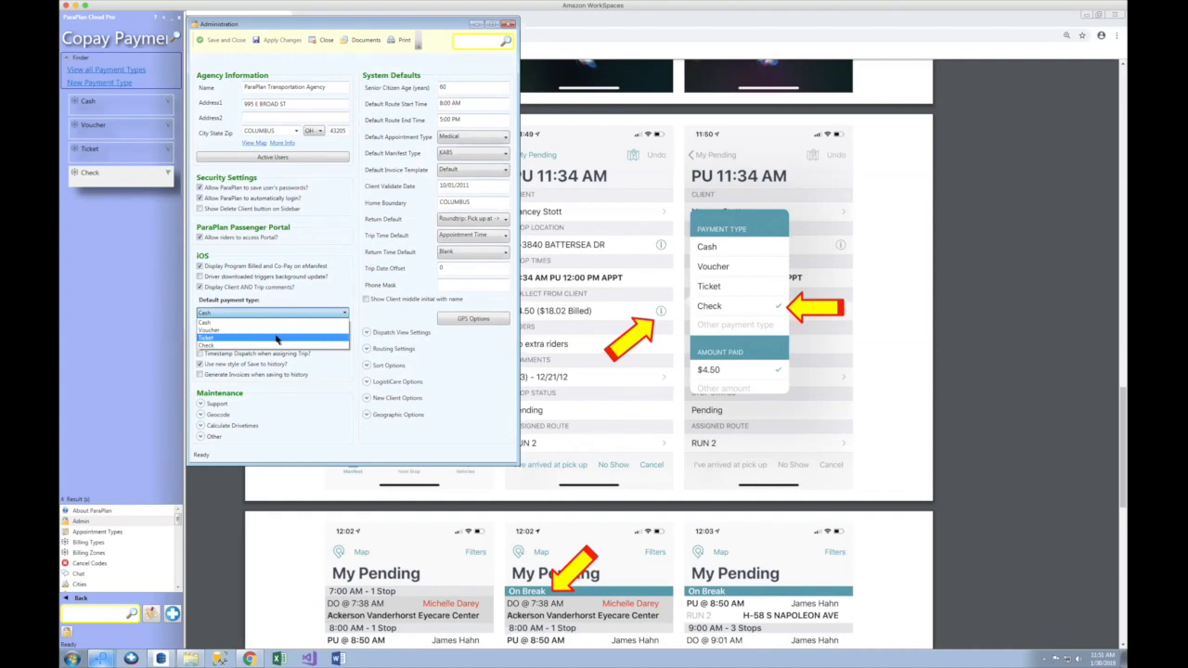
left_click(276, 338)
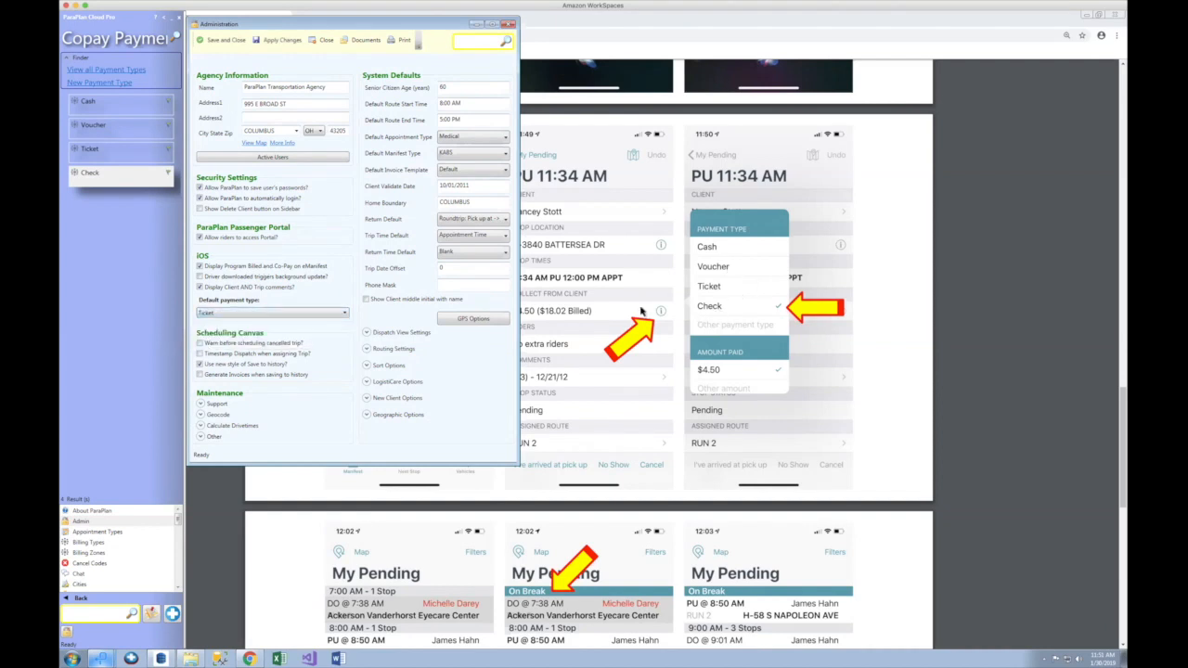
left_click(507, 24)
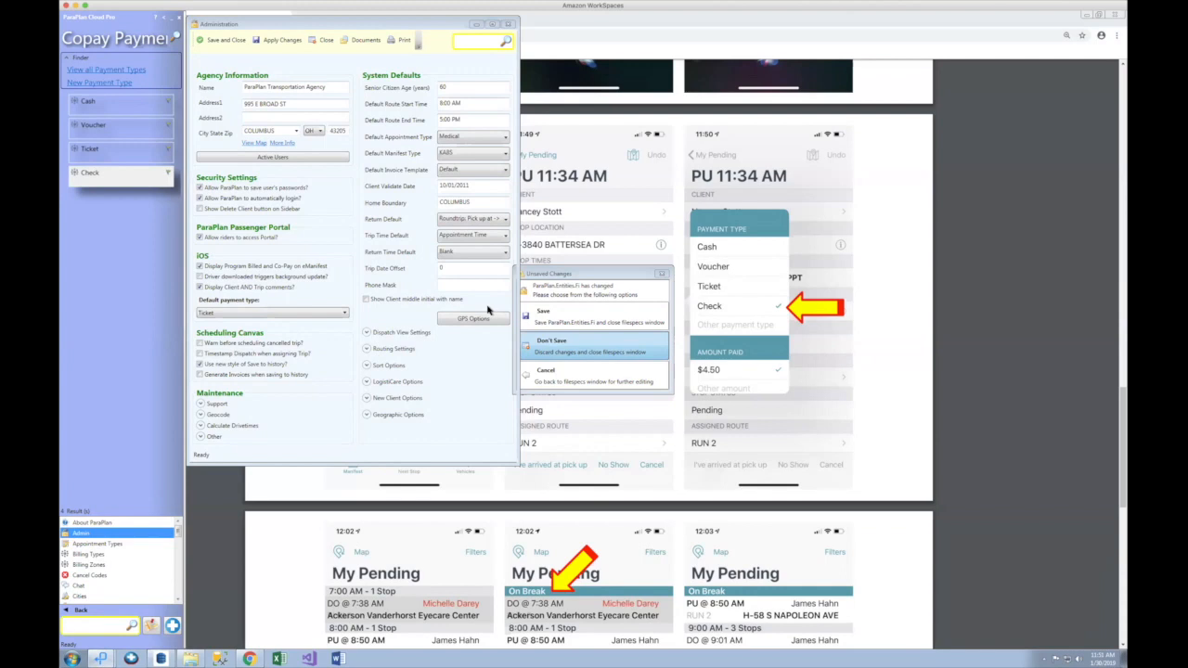
left_click(508, 24)
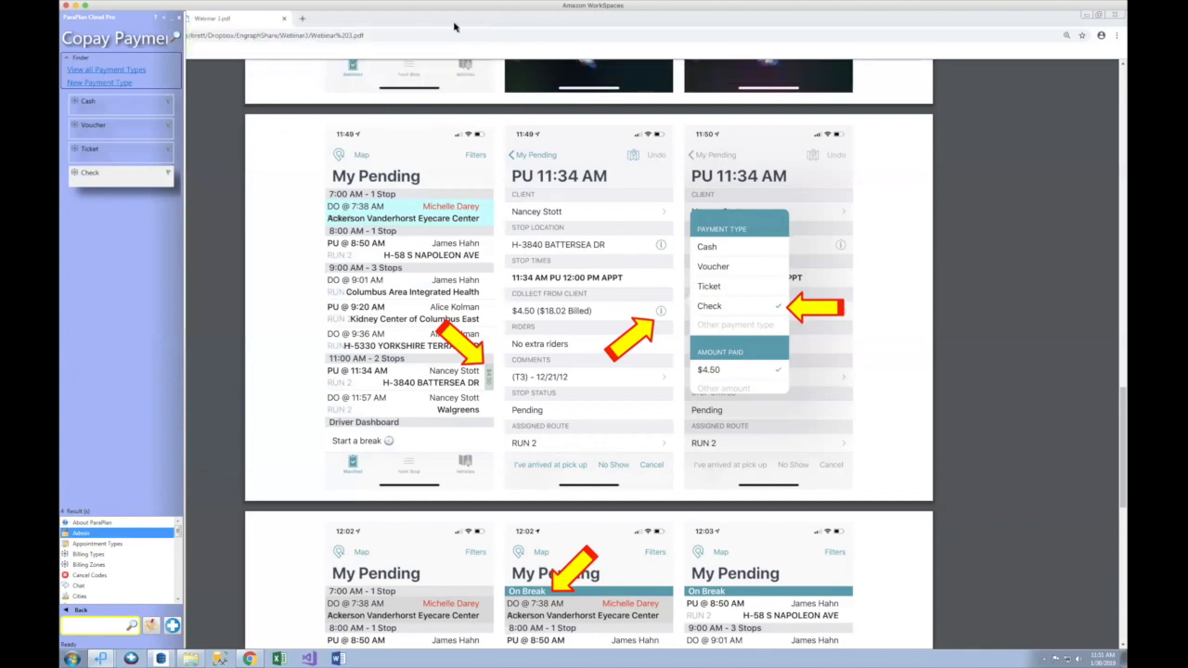
Step: Close Drivers On Break and open the Scheduling canvas for today, Wednesday January 30
mouse_move(105, 658)
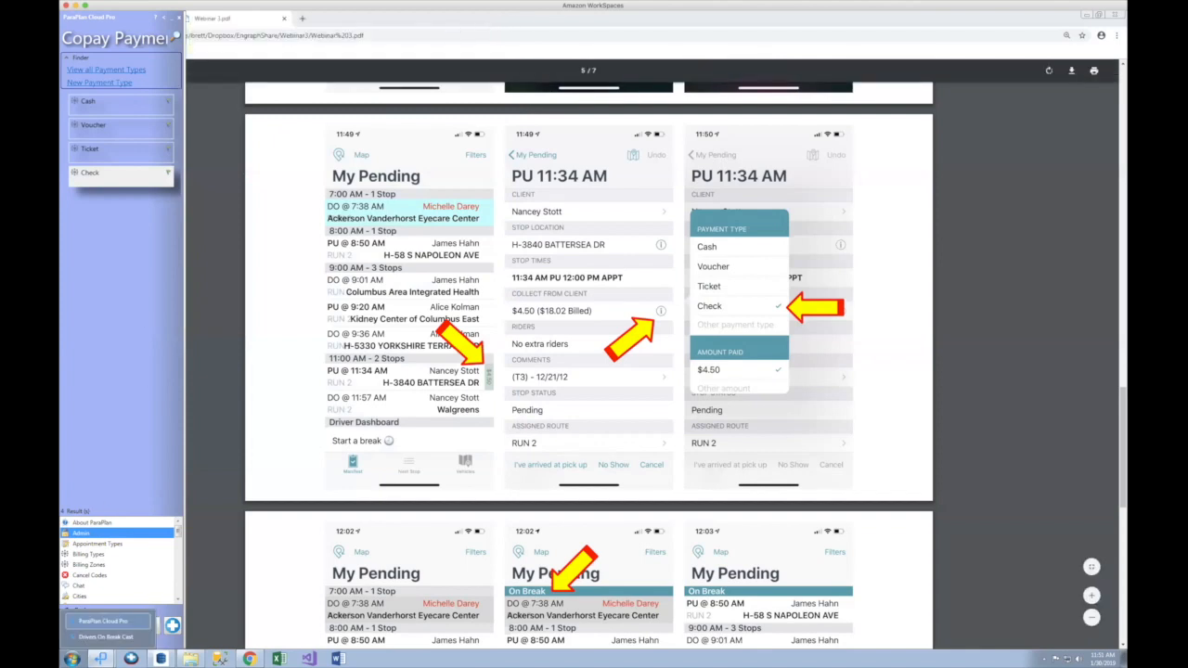
left_click(144, 639)
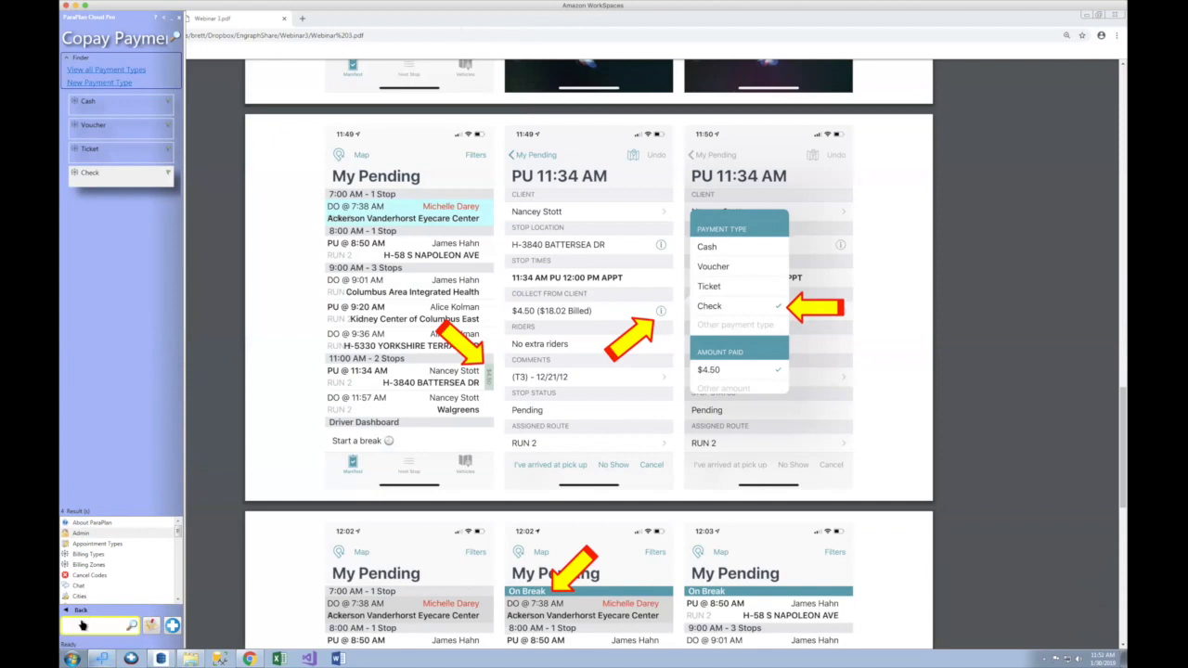
mouse_move(104, 659)
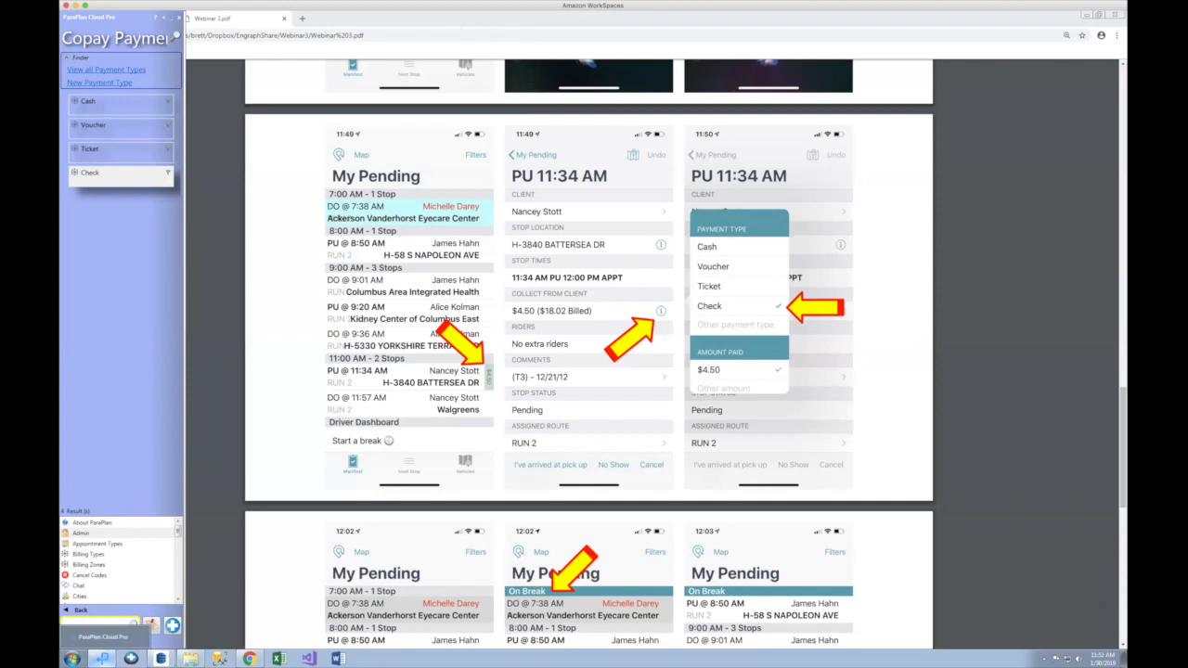
left_click(81, 613)
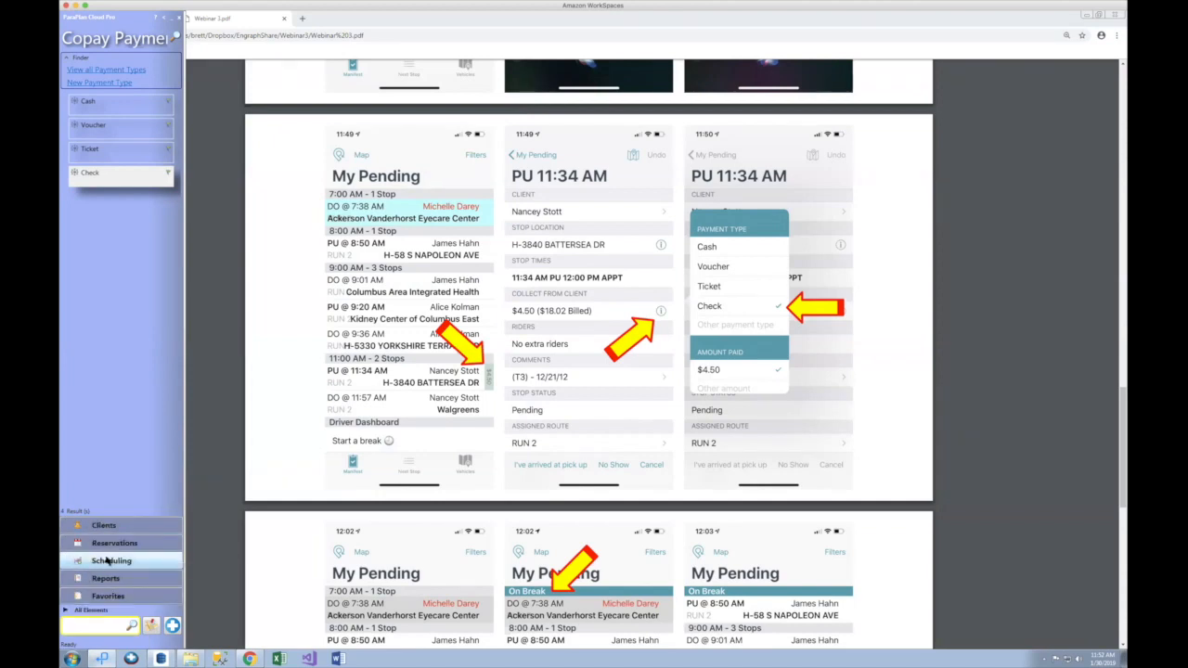
left_click(107, 561)
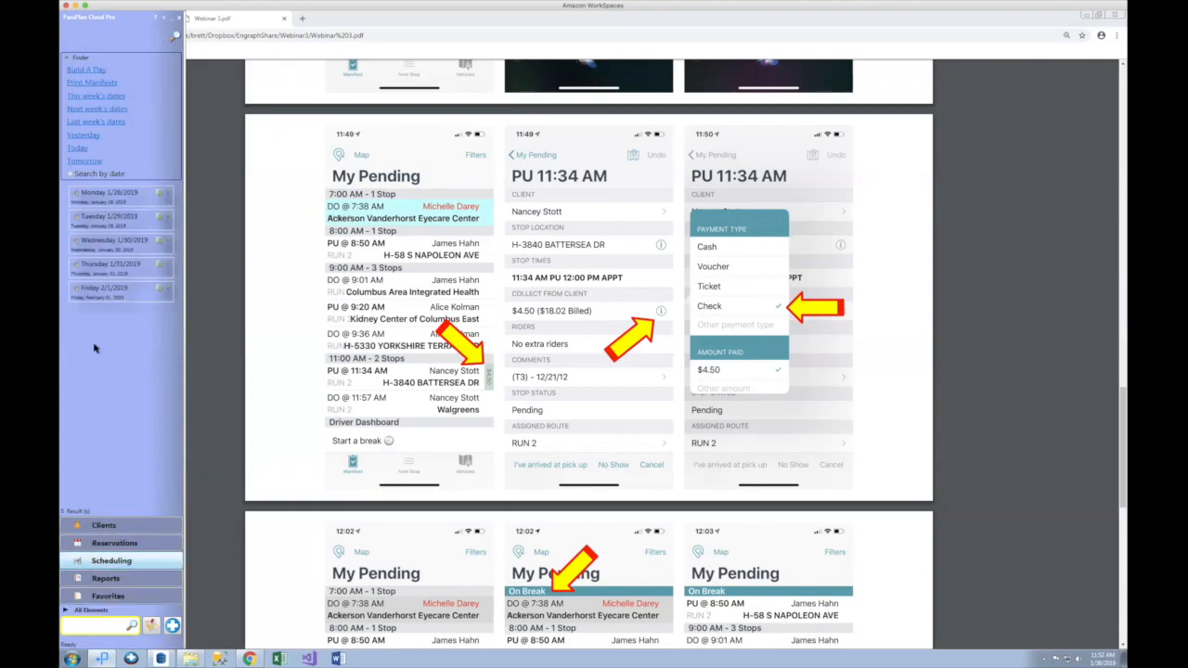
left_click(77, 150)
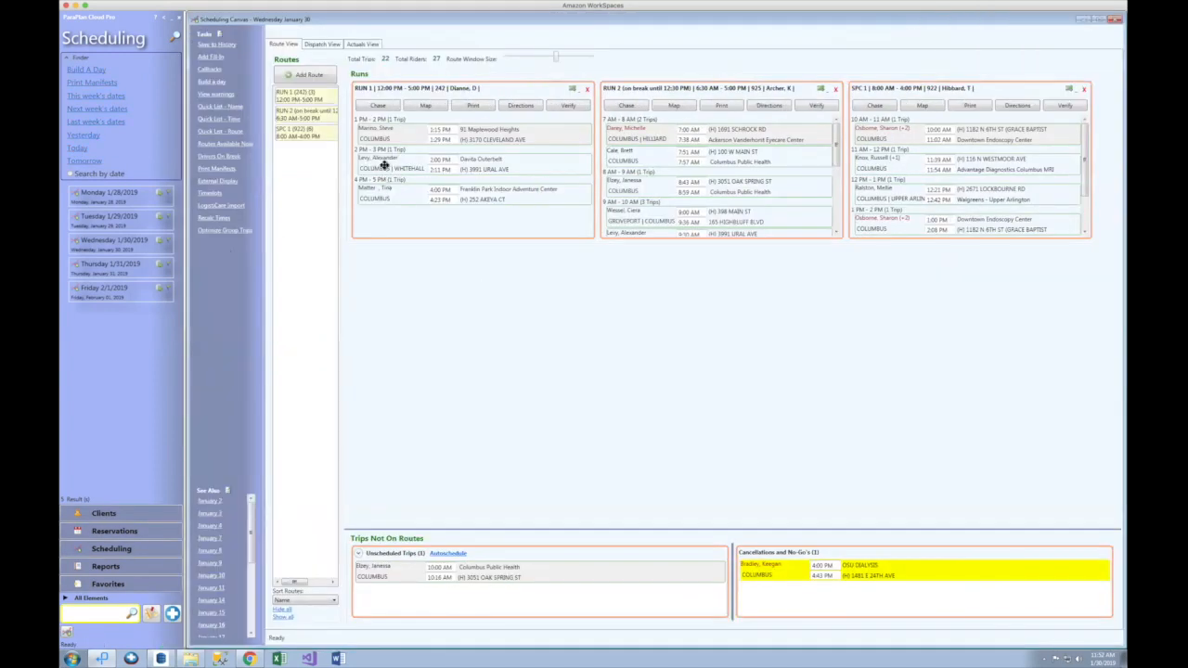
Step: Review the Davita Outerbelt trip's client co-pay, bill-to-client and $18.02 bill-to-program amounts
double_click(383, 164)
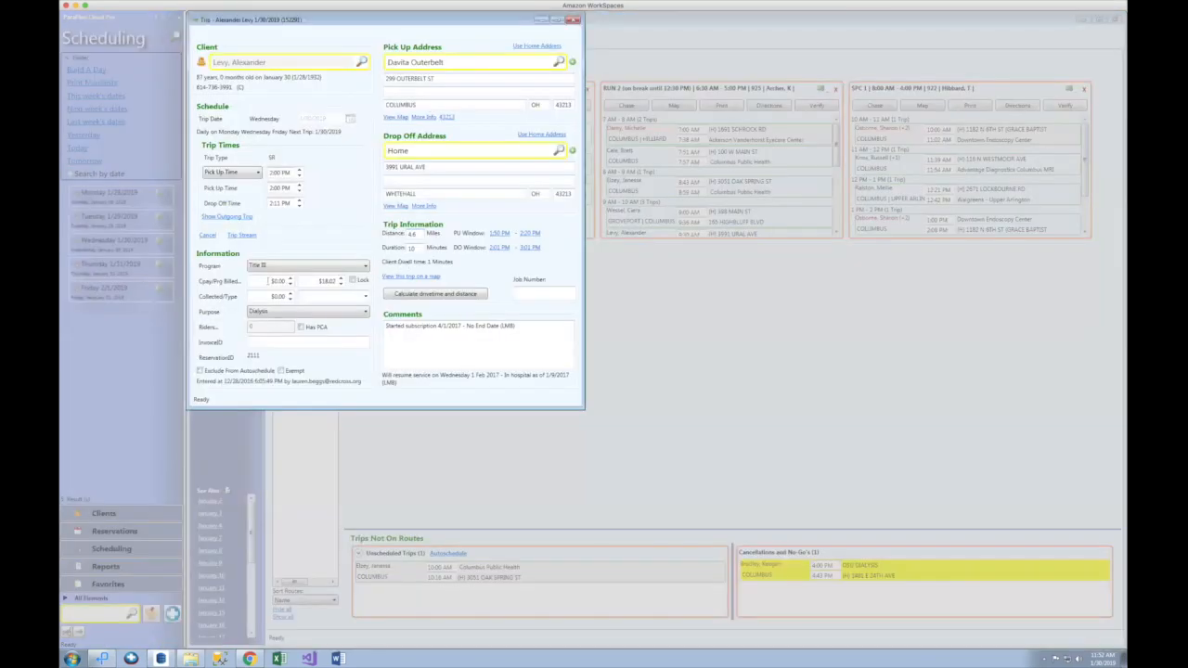
left_click(237, 284)
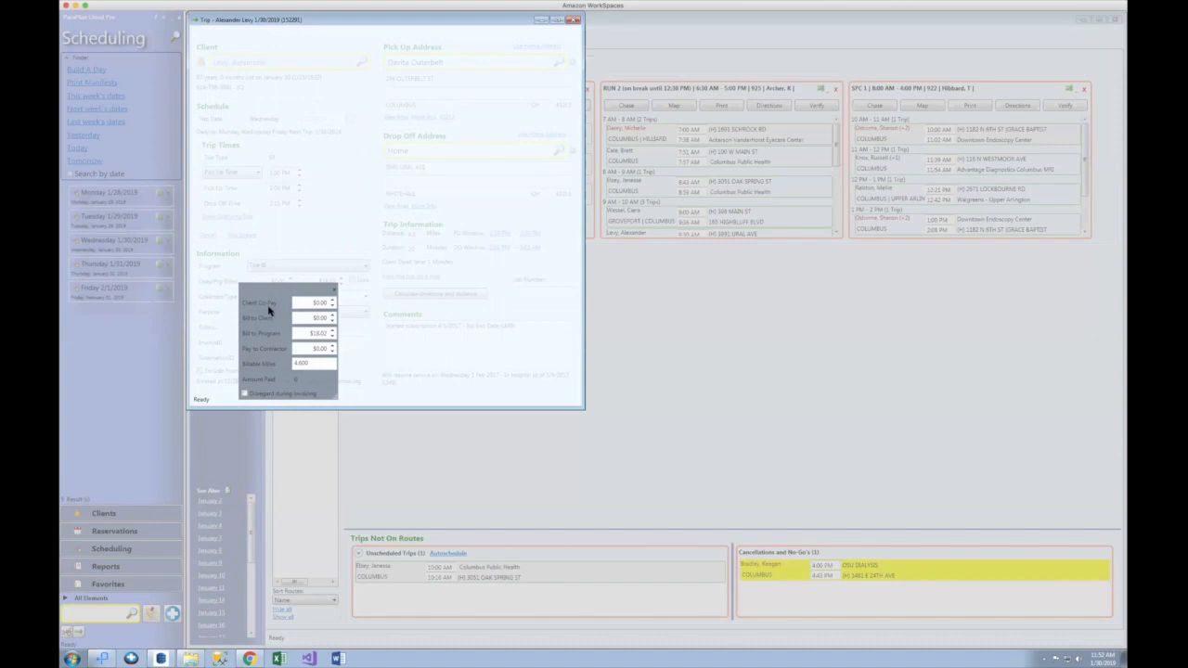
left_click(301, 302)
left_click(306, 317)
left_click(309, 332)
left_click(334, 292)
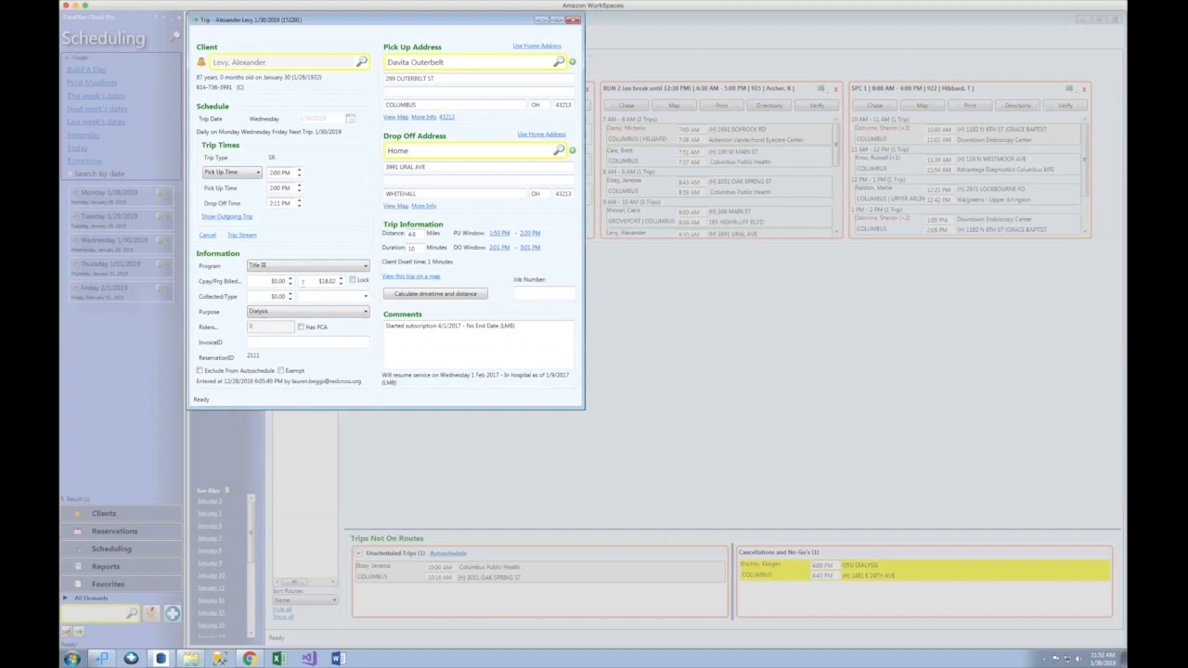
Step: Inspect the trip's co-pay and $18.02 billed fields, then bring up Webinar 3.pdf
left_click(270, 280)
key("Tab")
left_click(256, 281)
mouse_move(249, 658)
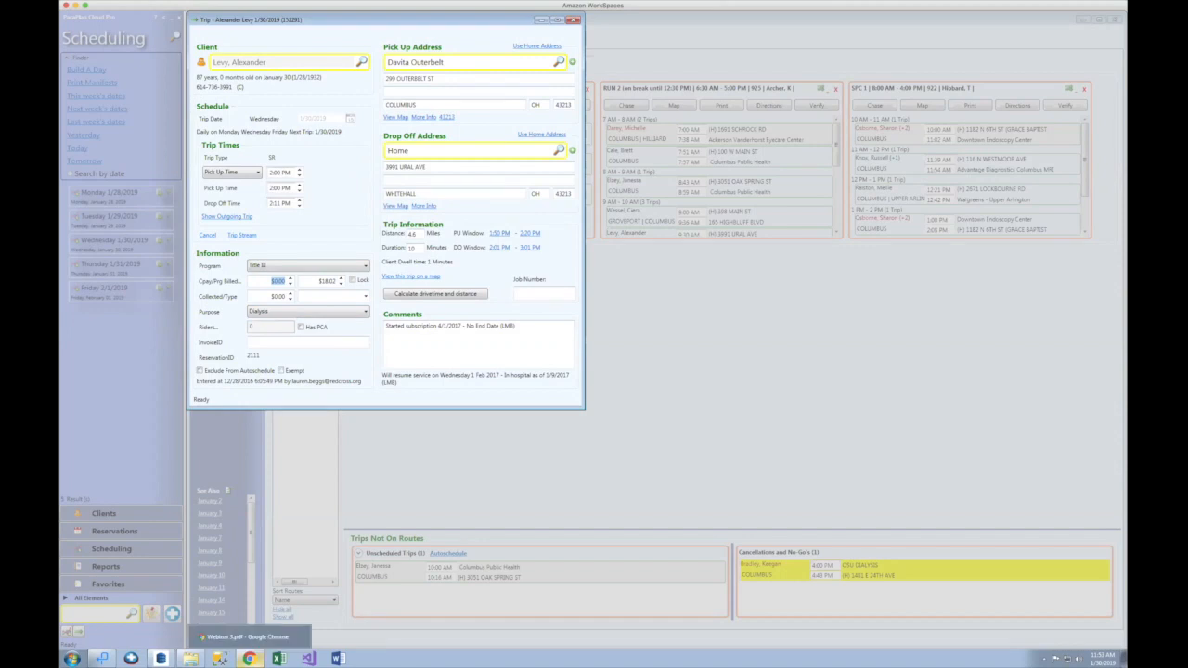
left_click(247, 636)
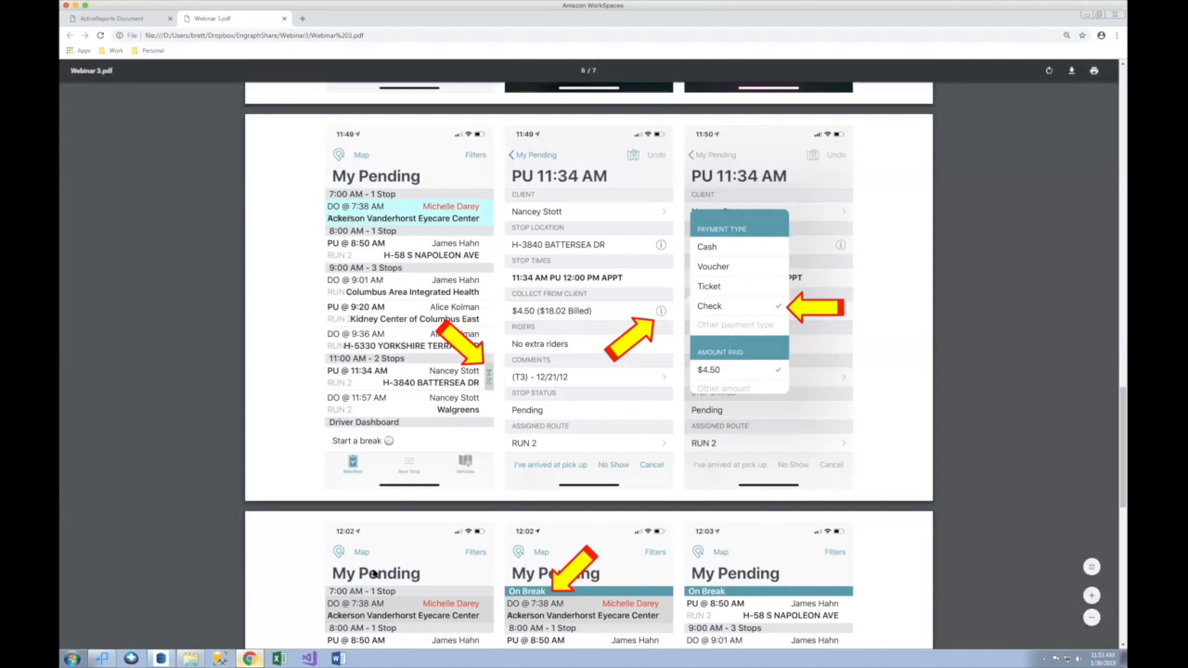
Step: Close the trip and generate the ClientCoPayCollected report for 1/30/2019 as a PDF
left_click(104, 659)
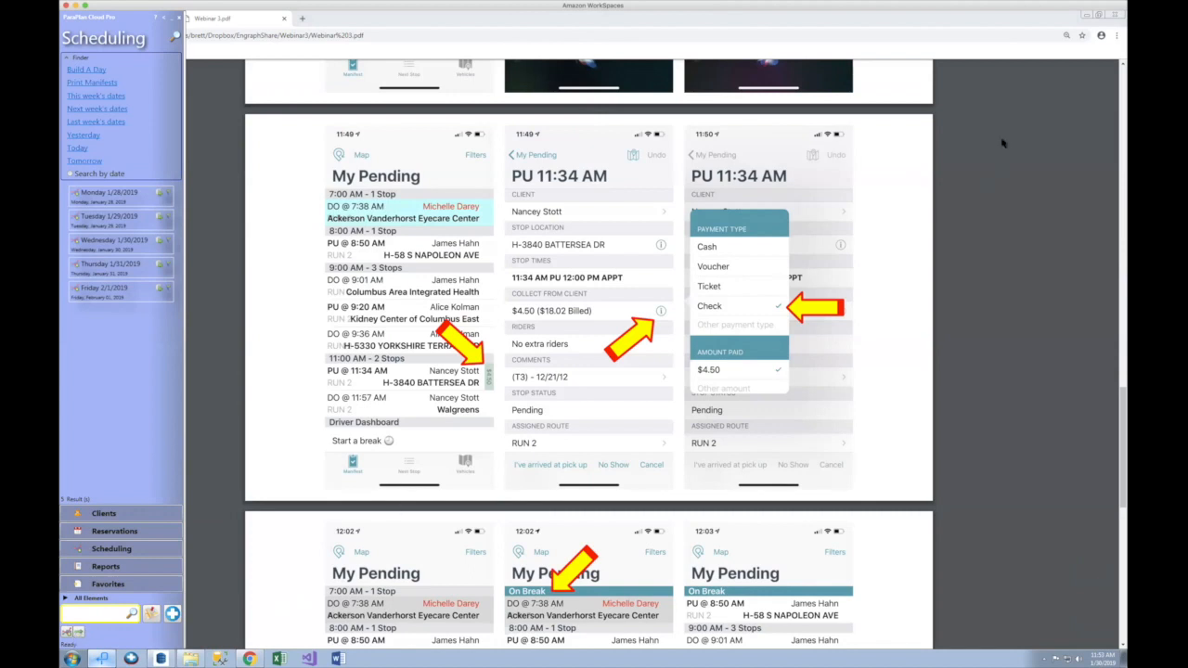
left_click(1092, 17)
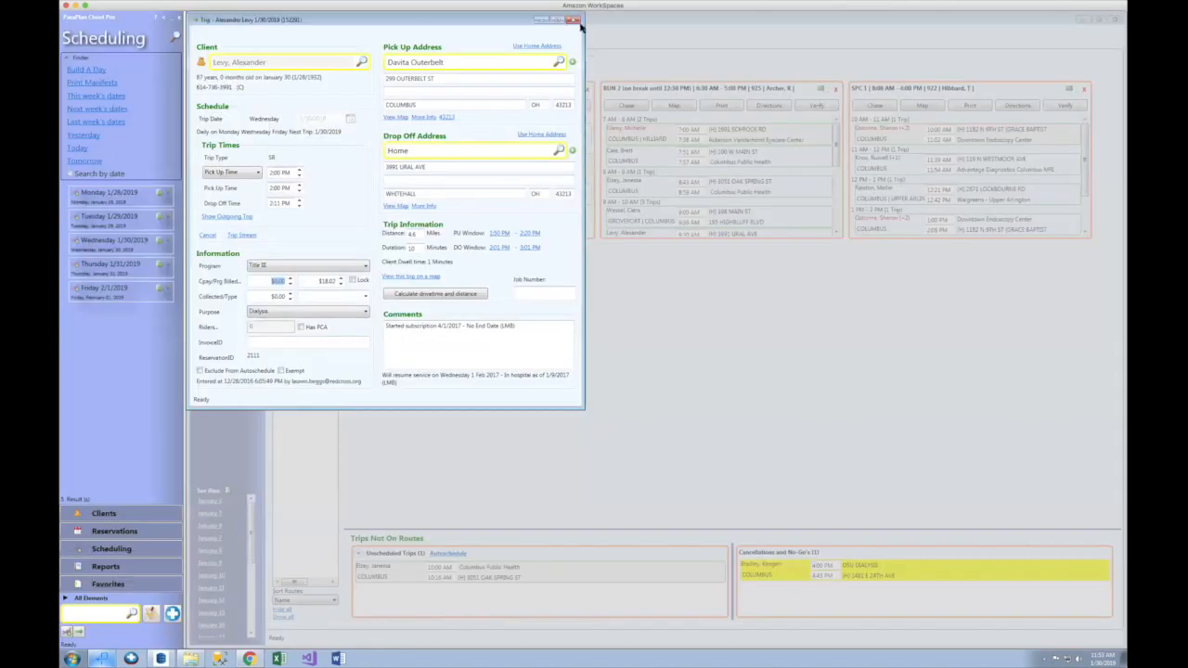
left_click(572, 19)
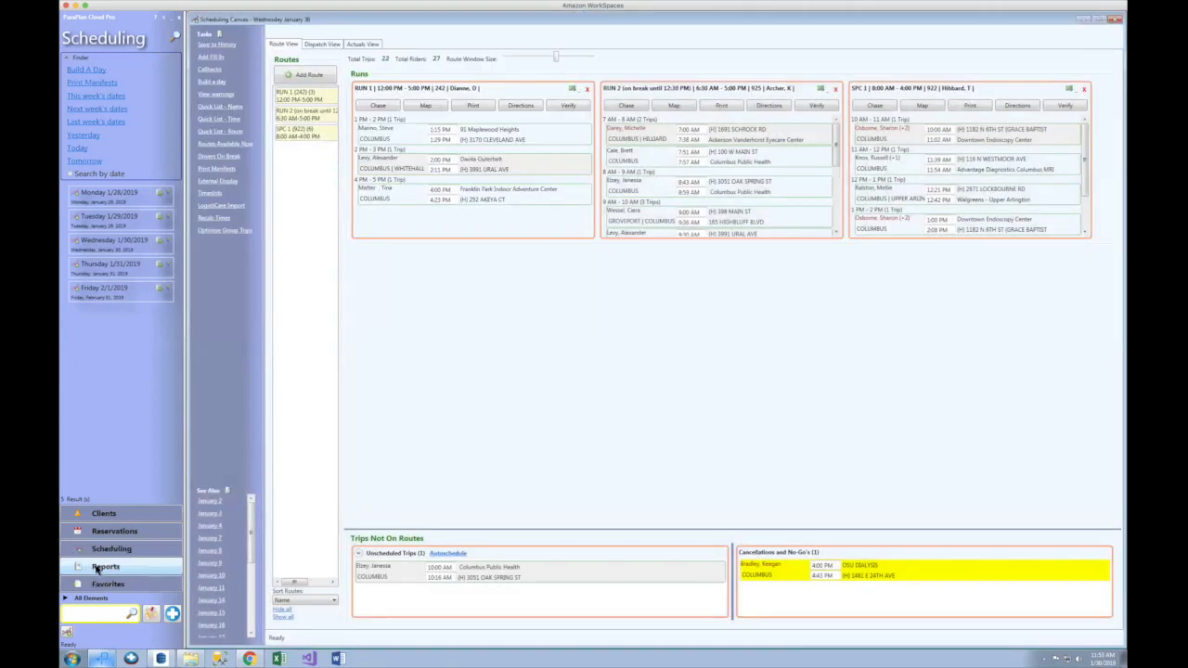
left_click(98, 568)
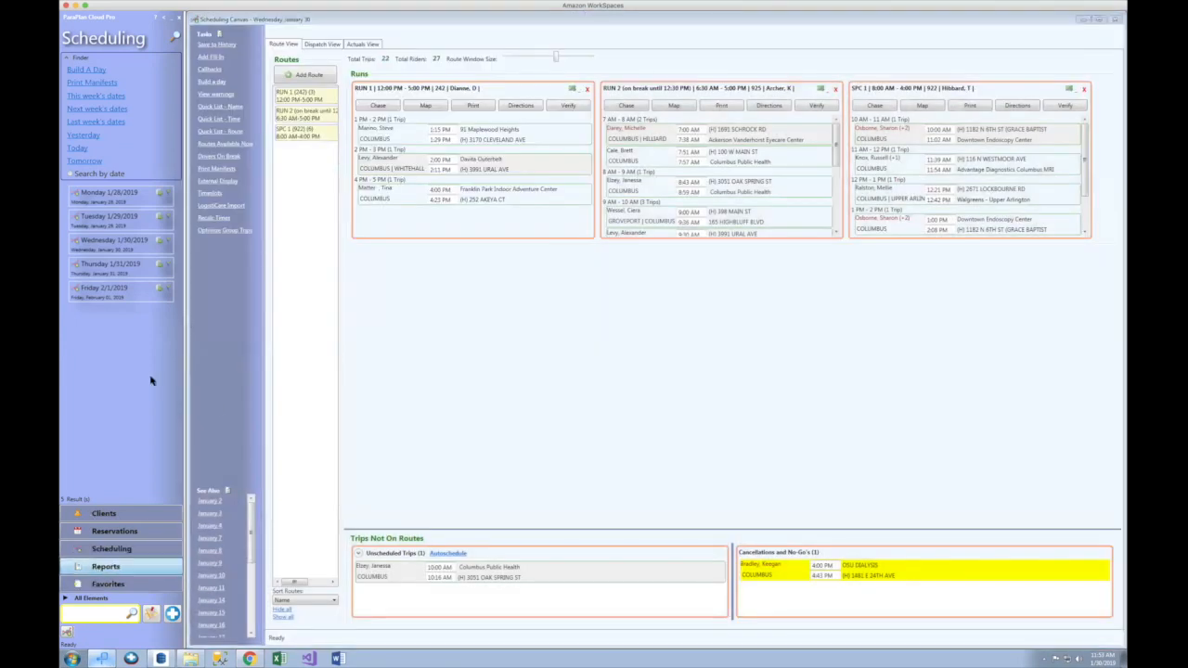
left_click(179, 334)
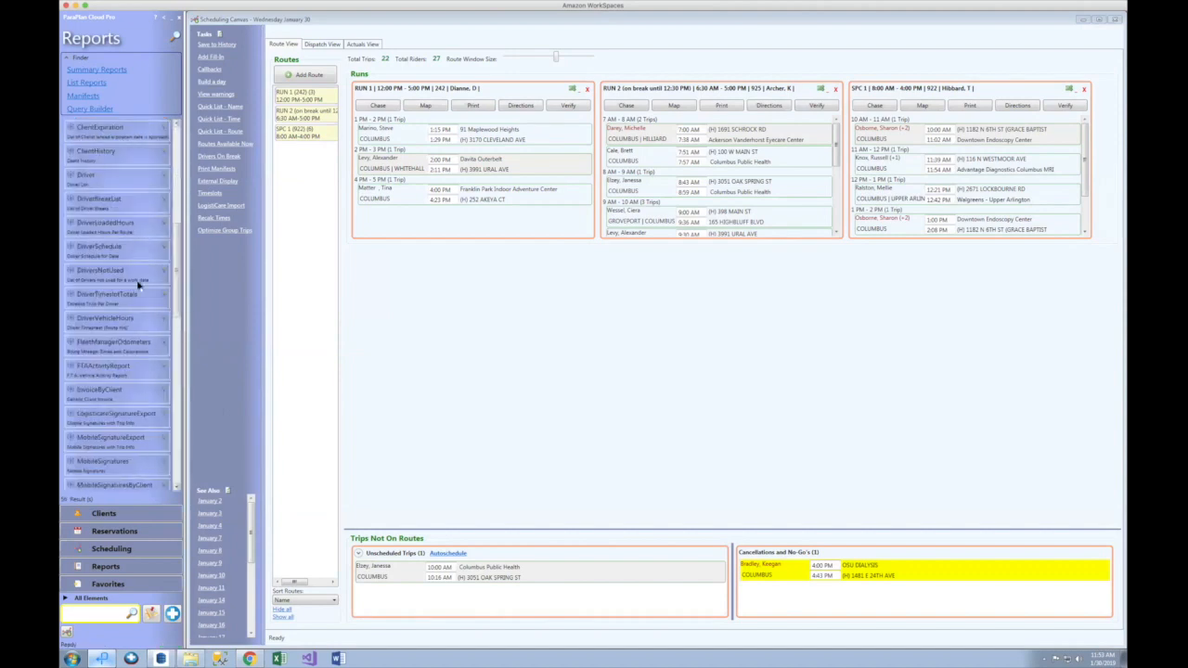
left_click_drag(176, 253, 178, 221)
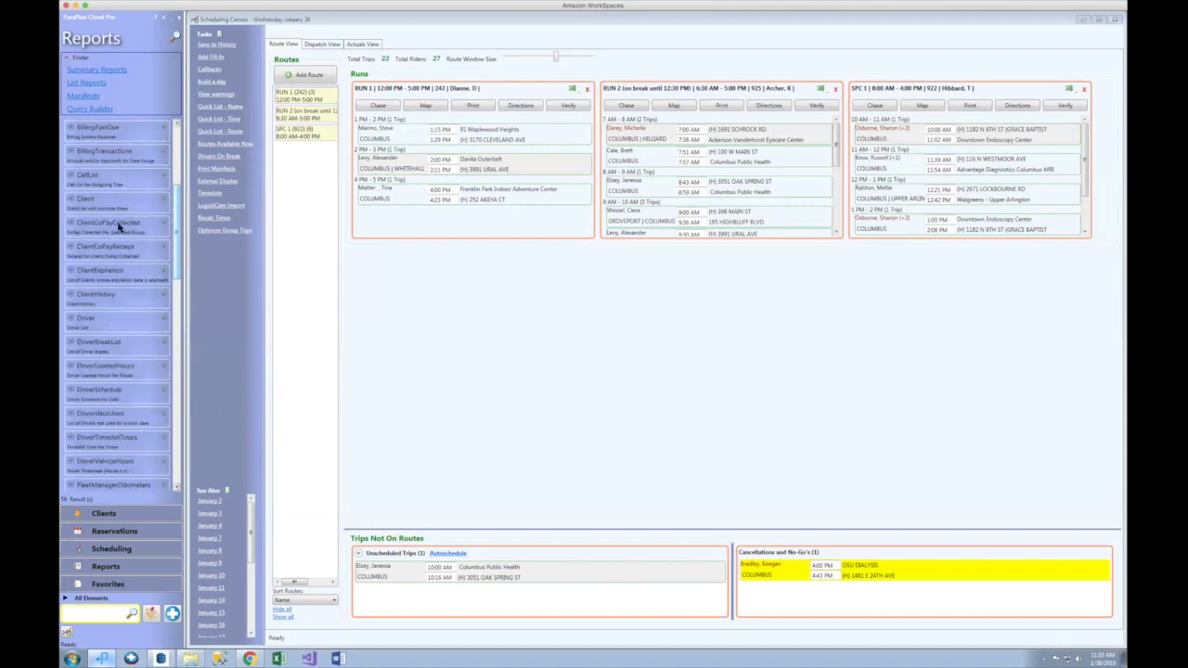
left_click(112, 224)
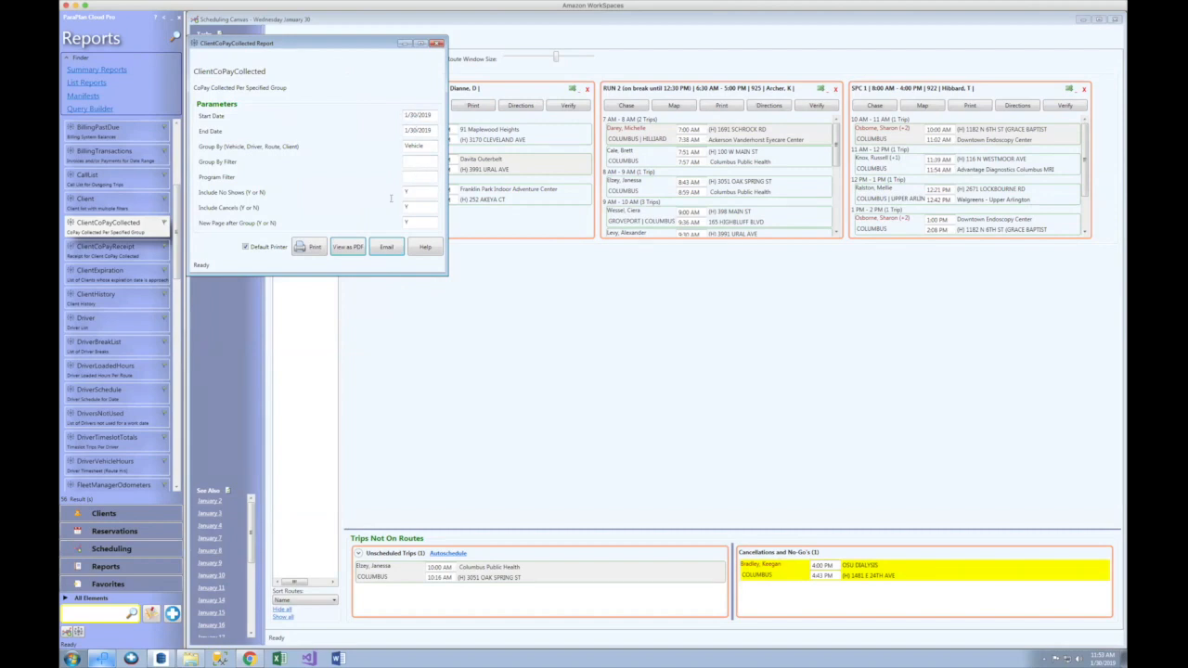
left_click(346, 247)
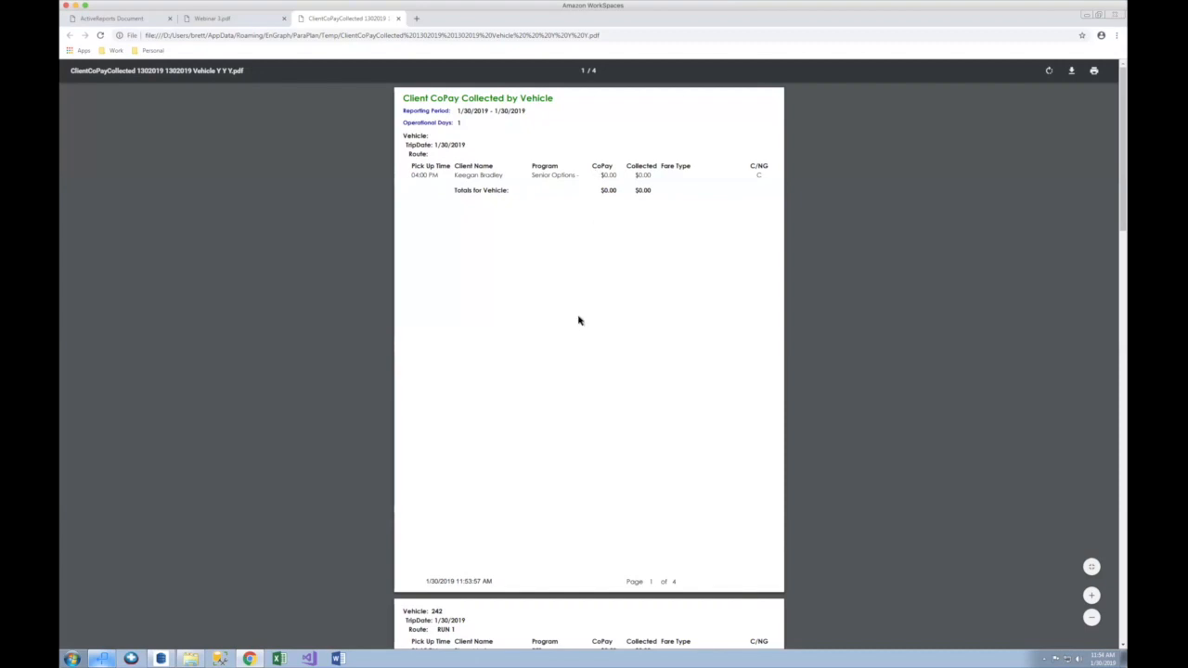
Step: Scroll to Vehicle 242 and highlight its $2.50 copay and $0.00 collected totals
scroll(576, 390, "down", 2)
scroll(576, 390, "down", 2)
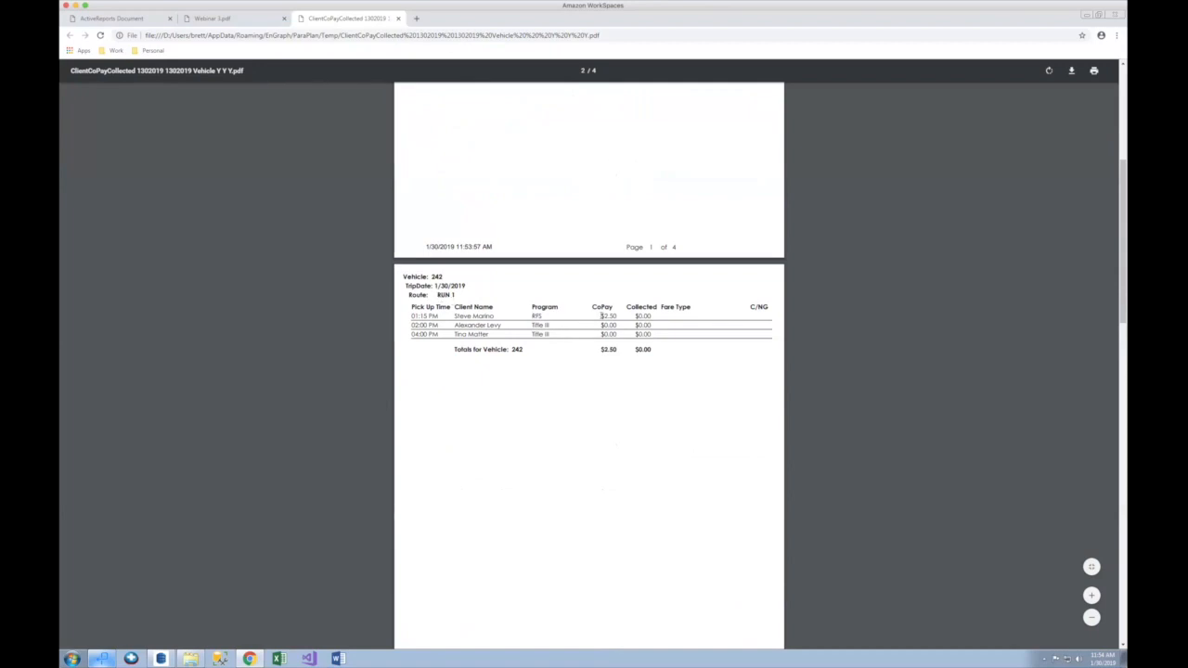
left_click_drag(615, 316, 601, 317)
mouse_move(635, 316)
left_mouse_down()
mouse_move(671, 313)
mouse_move(635, 316)
left_mouse_up()
left_click(656, 317)
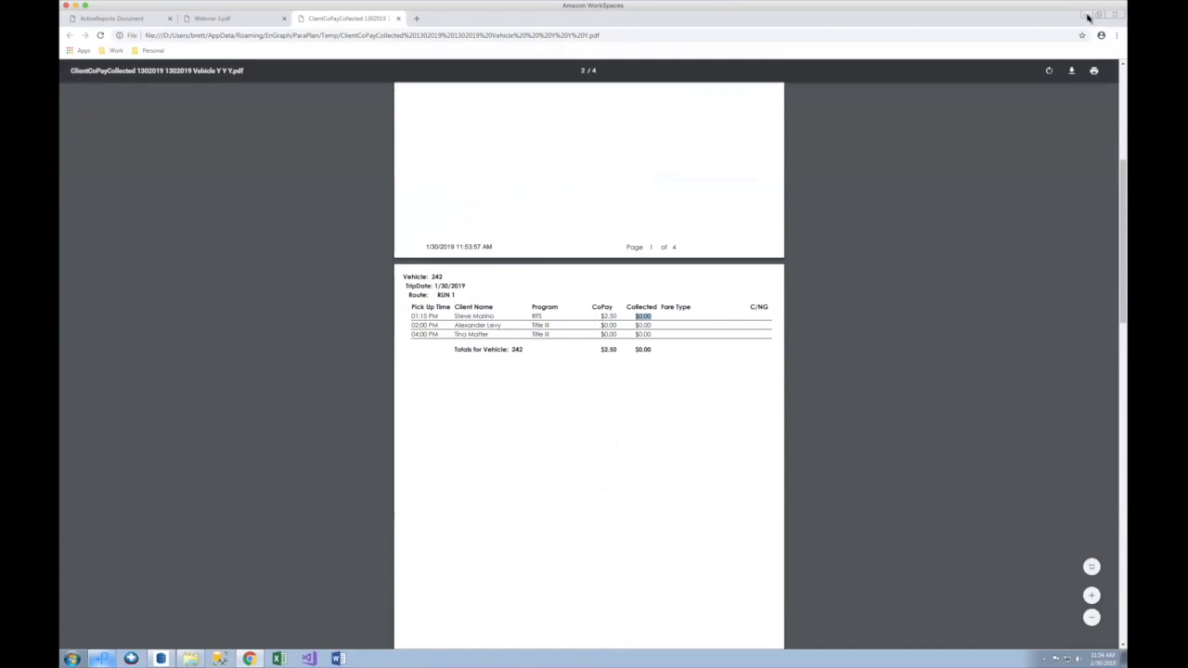
Step: Set the Davita Outerbelt 2:00 PM trip's collected payment type to Check and close the trip
left_click(1088, 17)
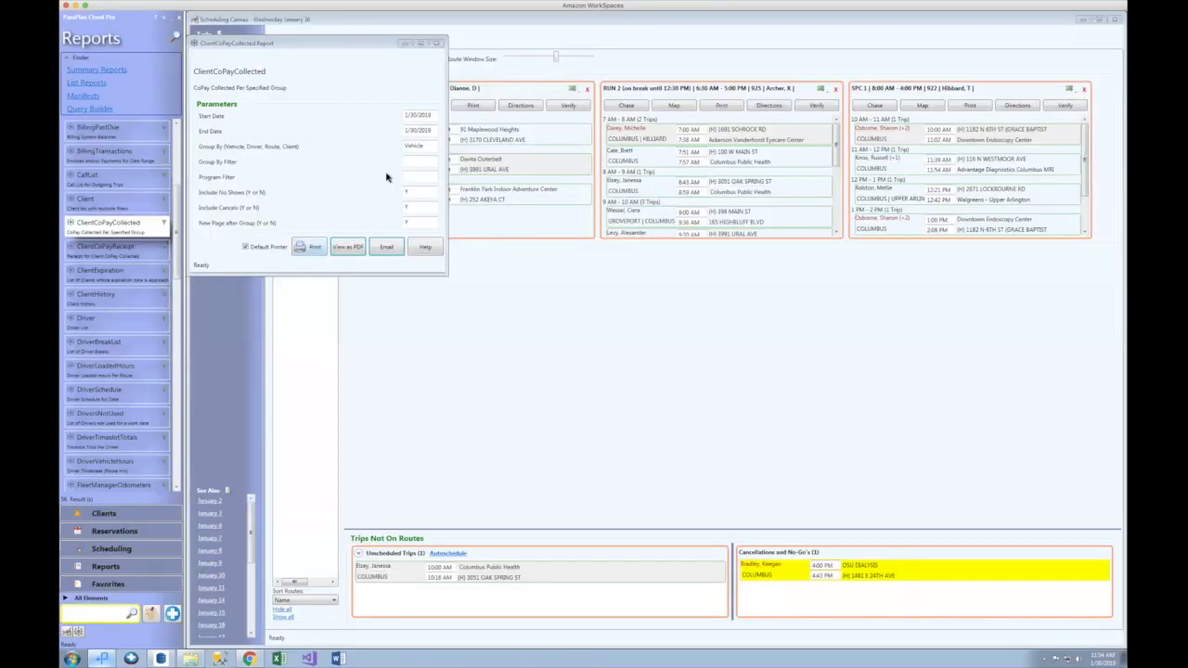
left_click(436, 44)
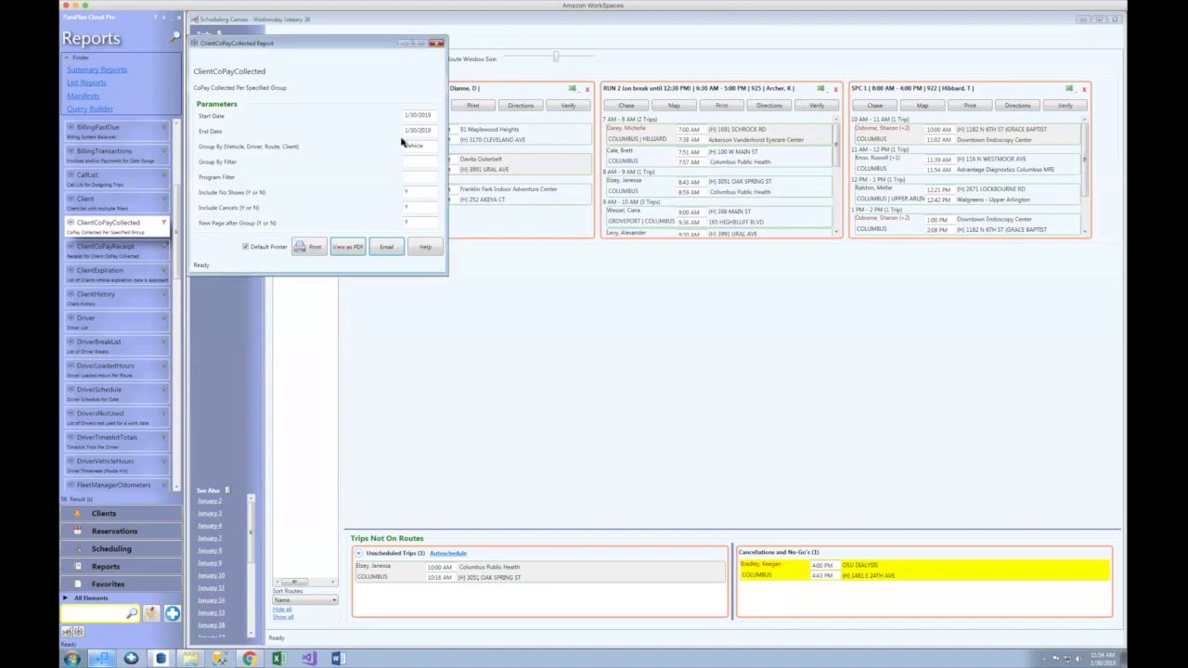
double_click(392, 163)
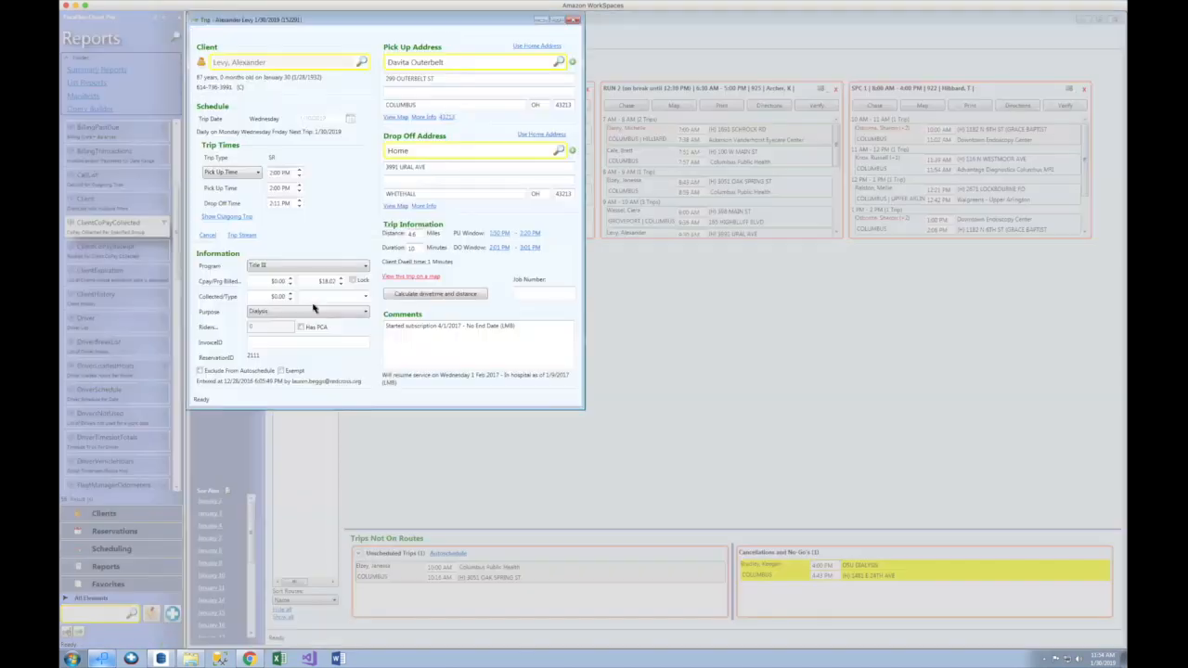
left_click(277, 296)
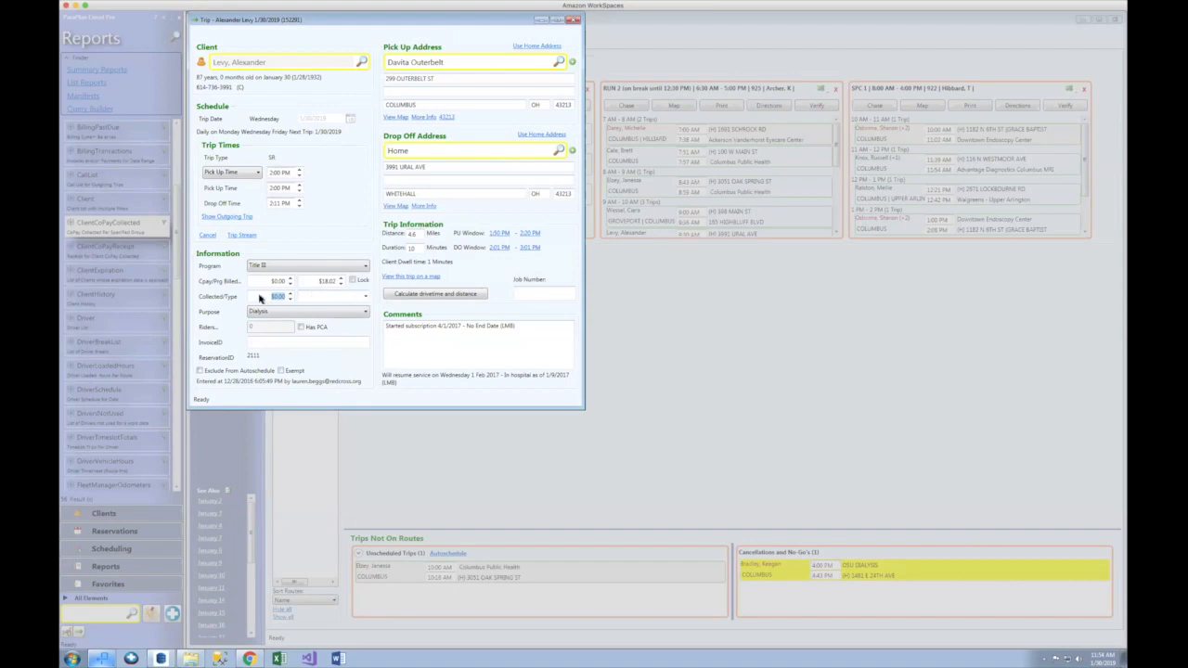
left_click(366, 296)
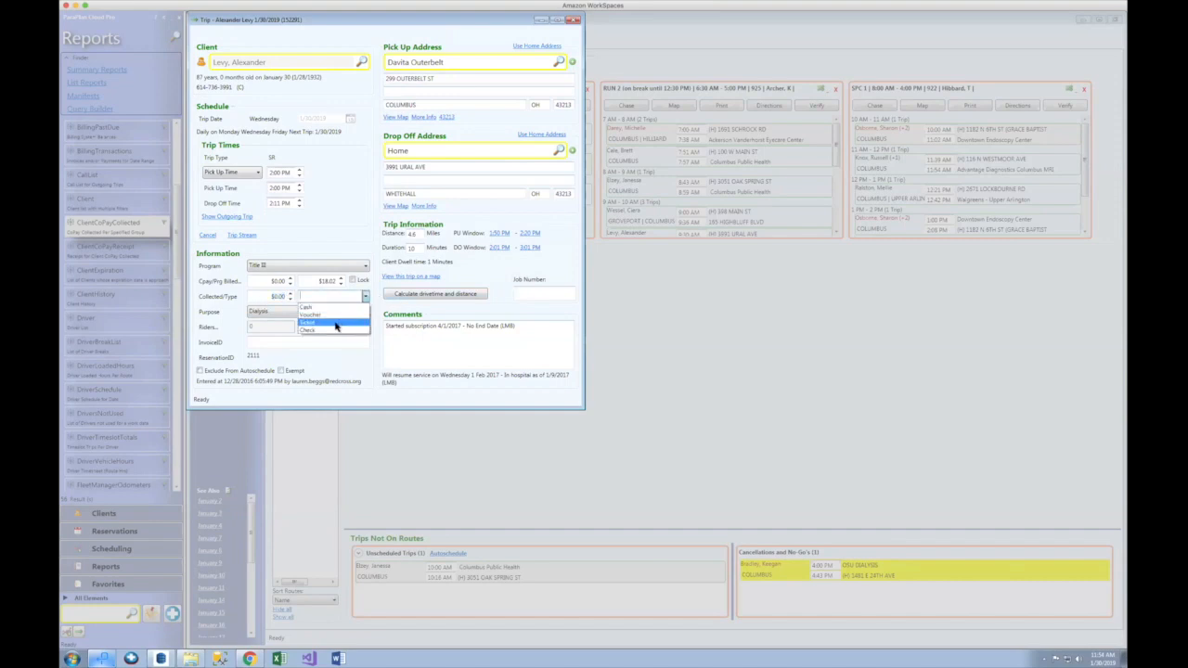
left_click(336, 330)
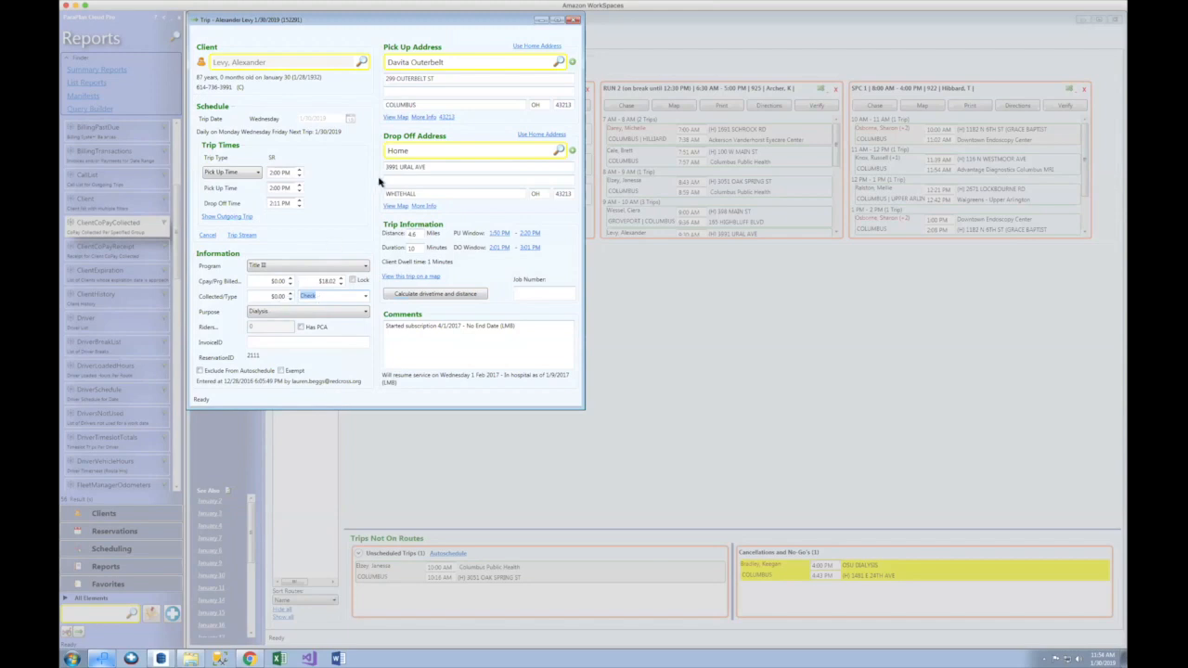
left_click(571, 21)
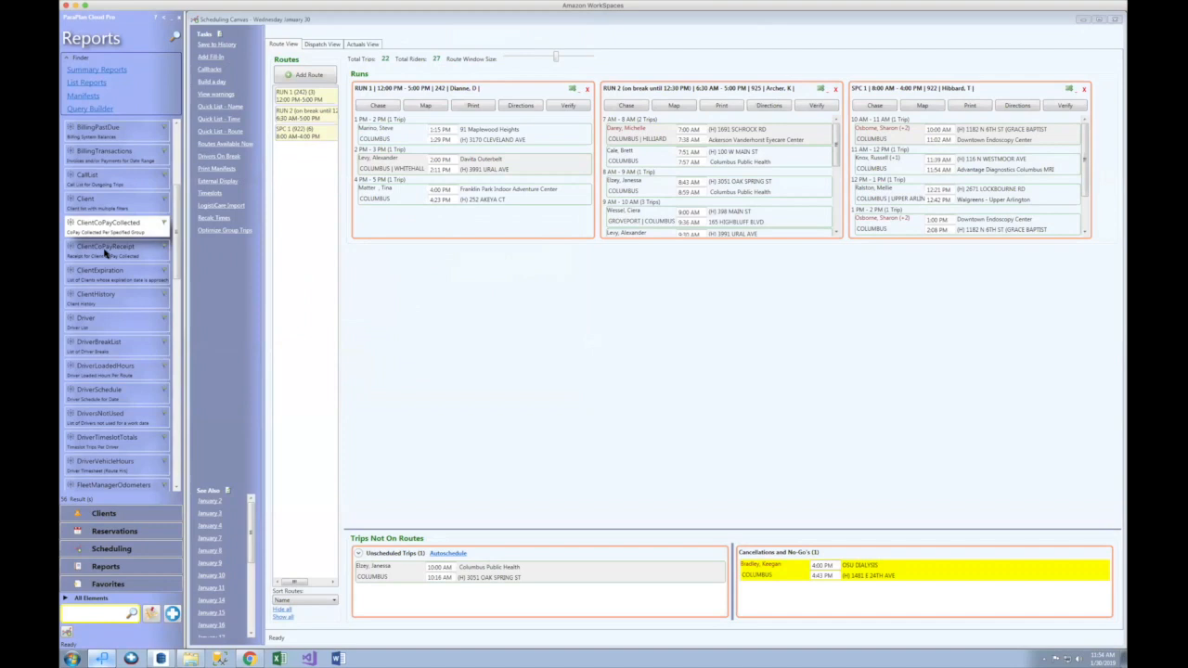
Step: Generate the ClientCoPayReceipt PDF for 1/30/2019 filtered to the client's name
double_click(105, 249)
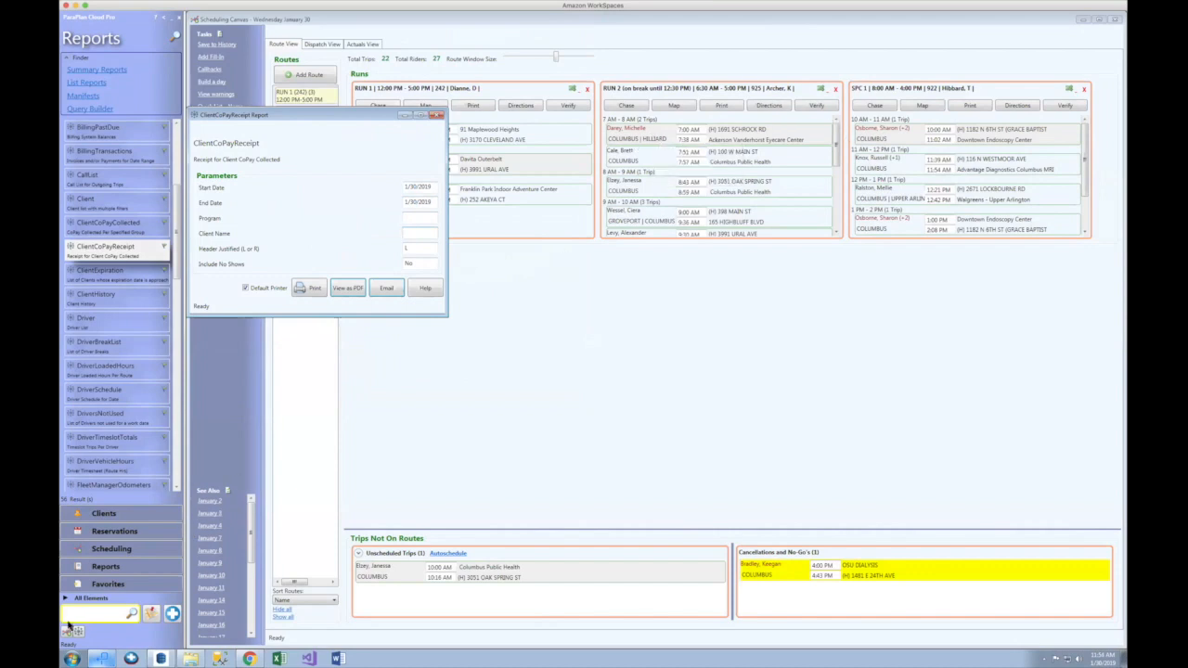
type("steve")
left_click(348, 287)
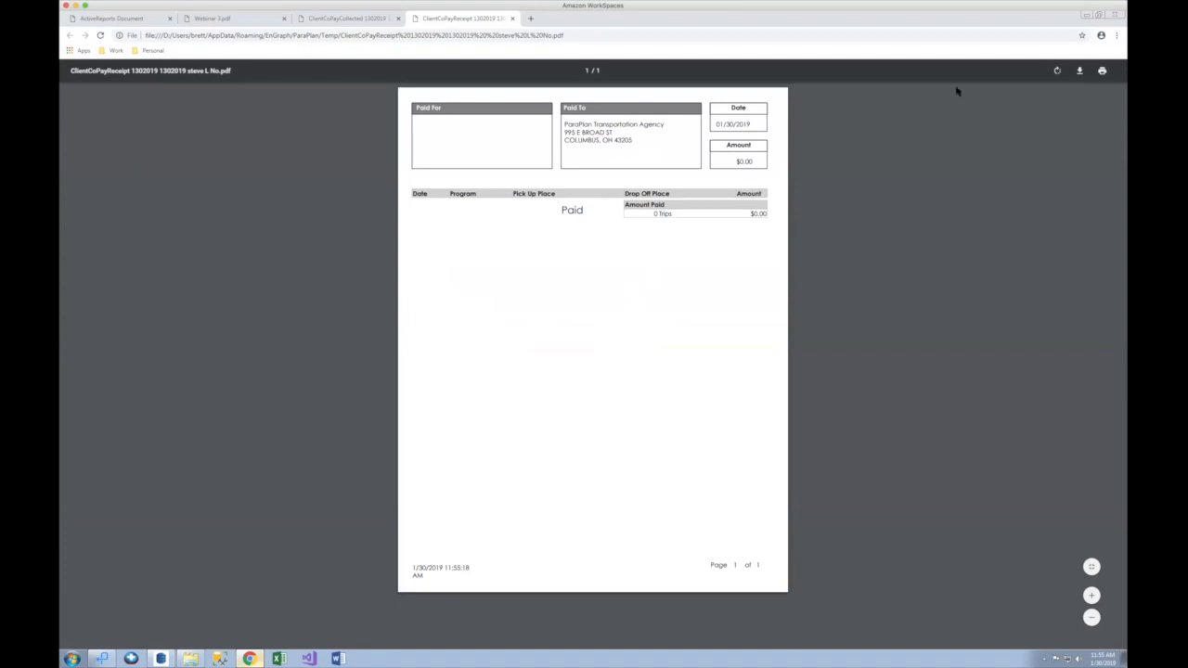
Step: Dismiss the $0.00 co-pay receipt PDF, close the ClientCoPayReceipt setup, and scroll the RUN 2 list
left_click(1088, 18)
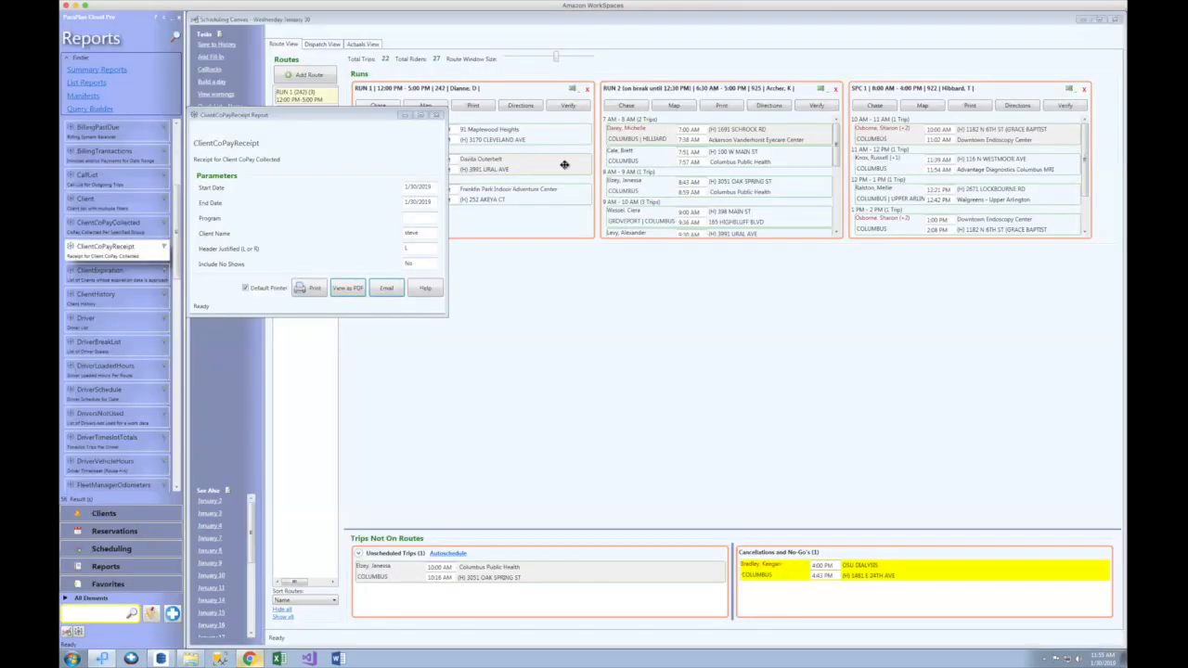
left_click(504, 169)
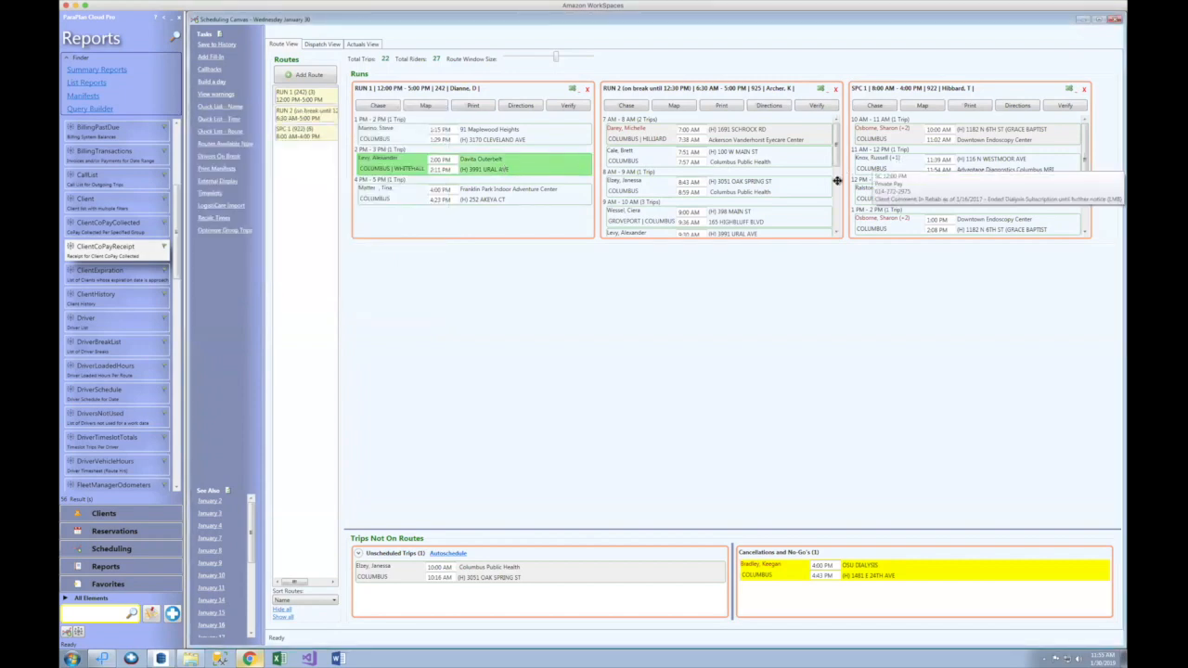
scroll(839, 206, "down", 3)
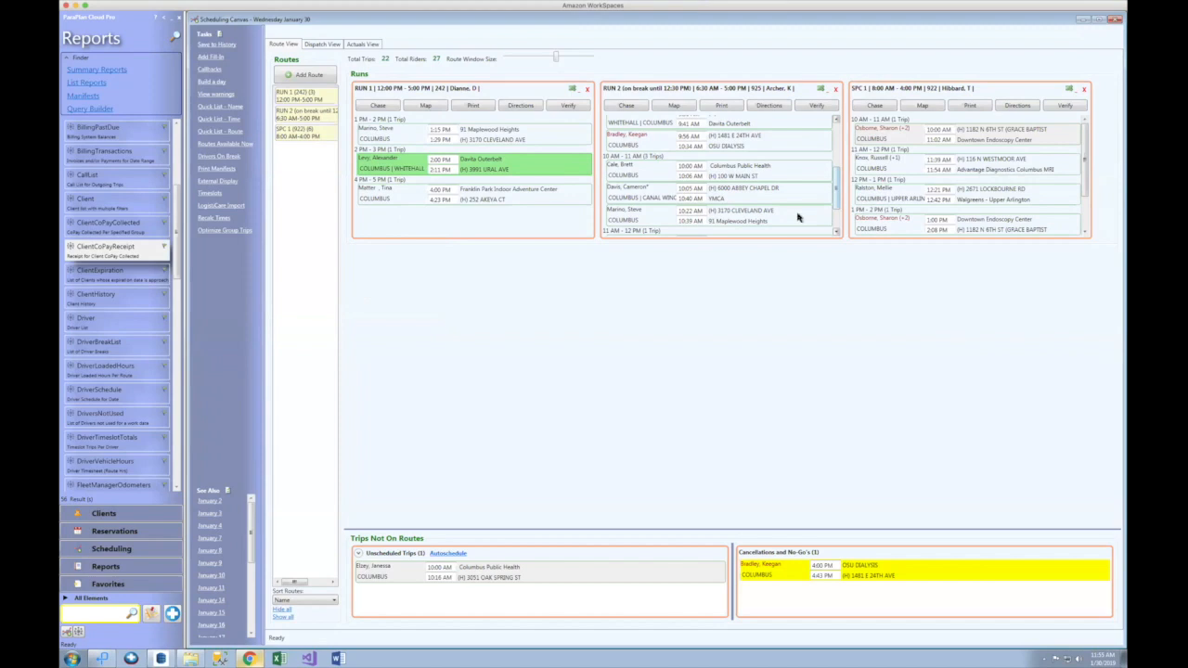
Step: Record $2.50 collected as Cash on the trip, then close its details window
double_click(643, 213)
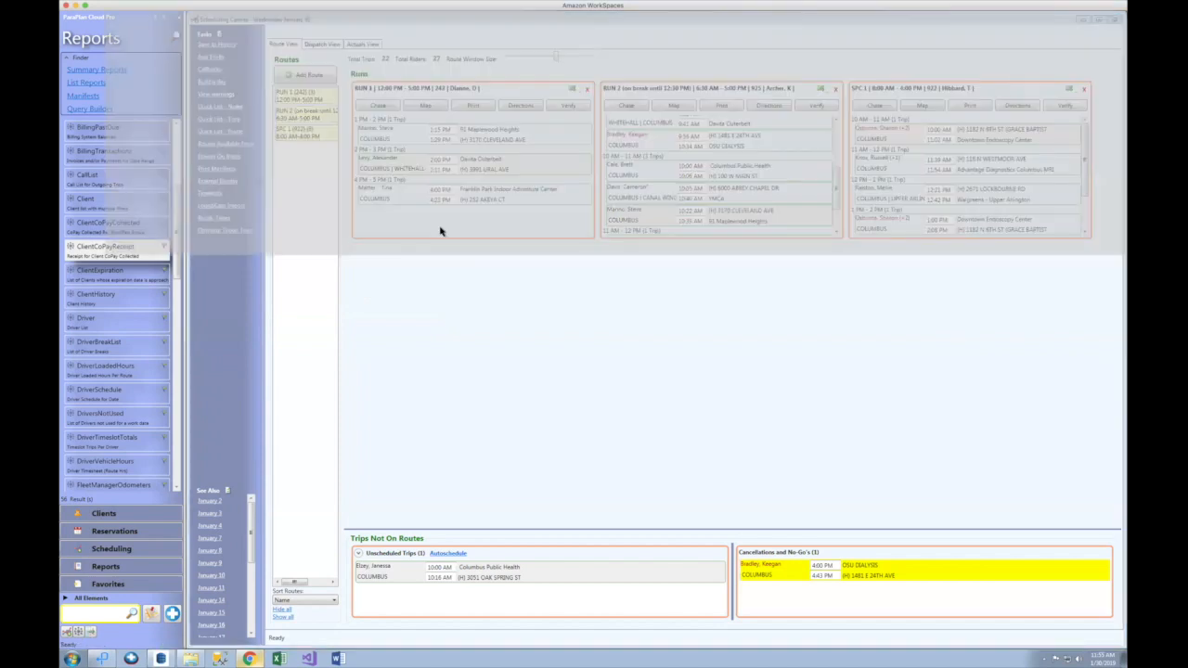
left_click(278, 297)
type("2.50")
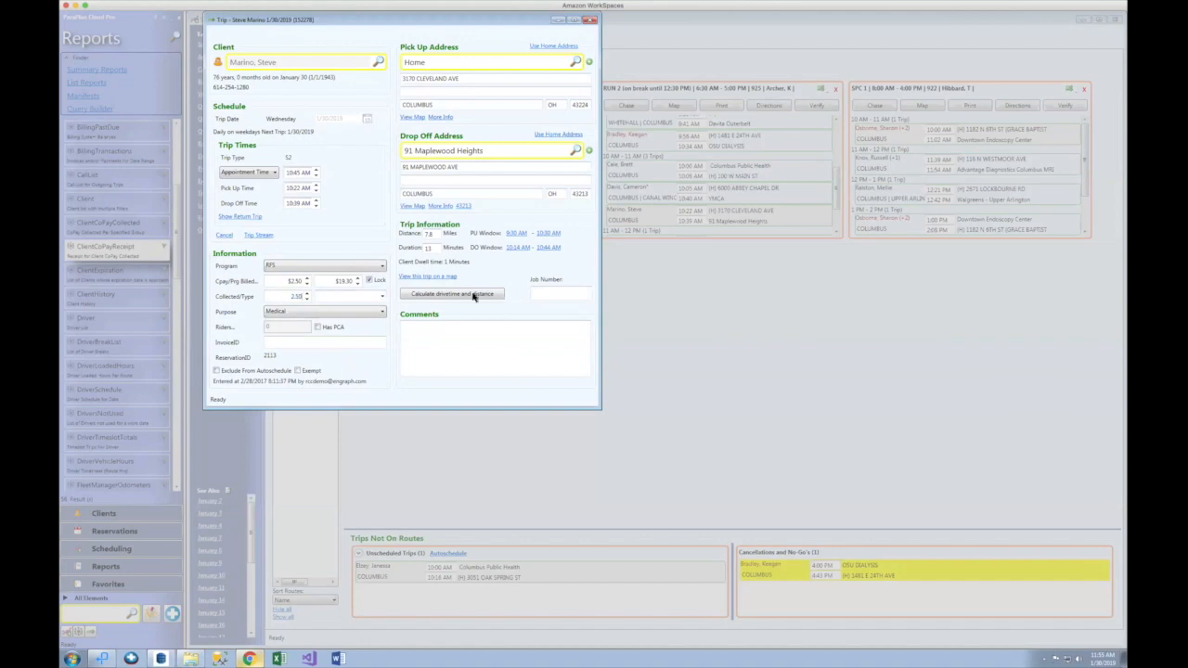
left_click(381, 297)
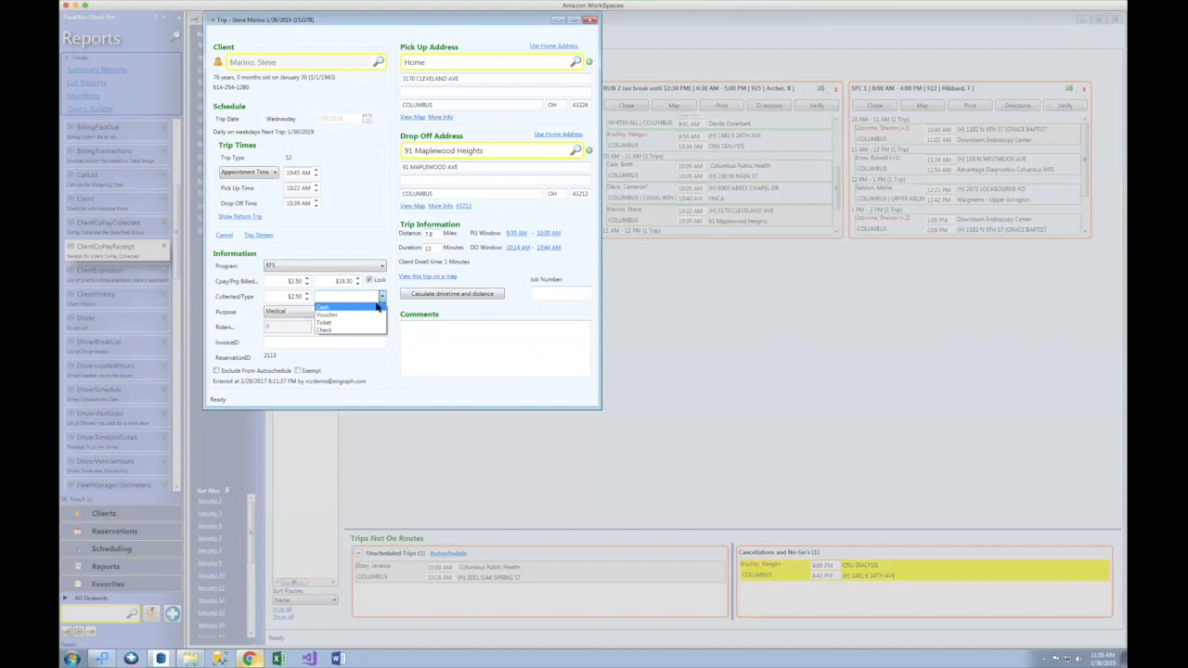
left_click(377, 308)
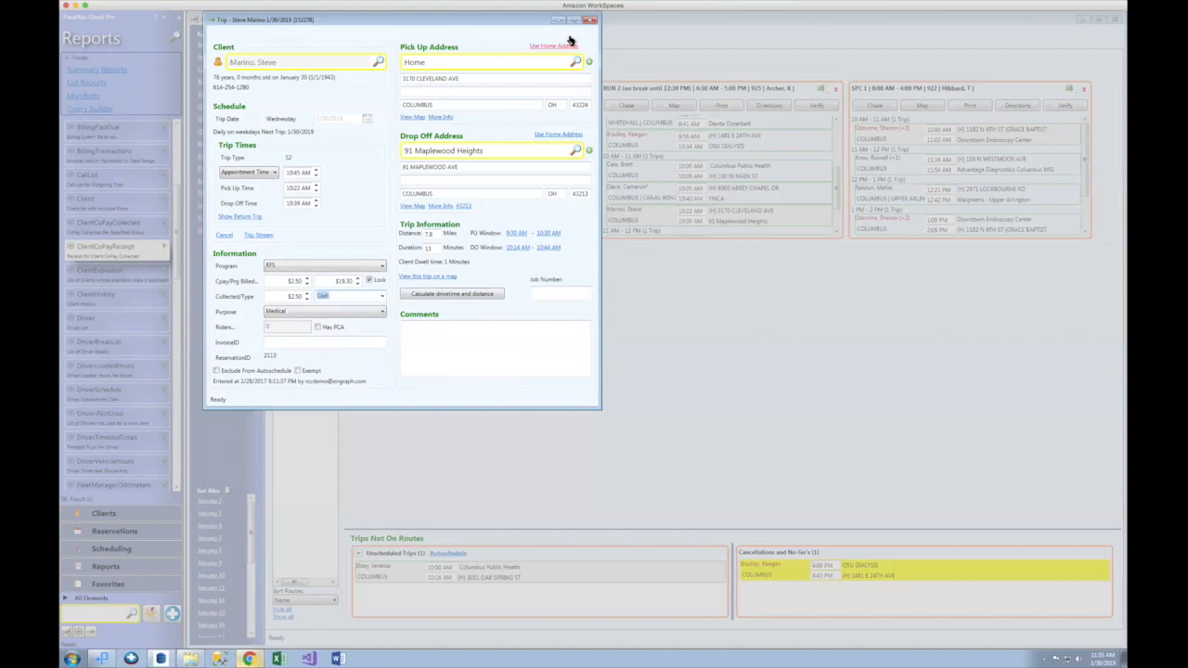
left_click_drag(436, 21, 475, 73)
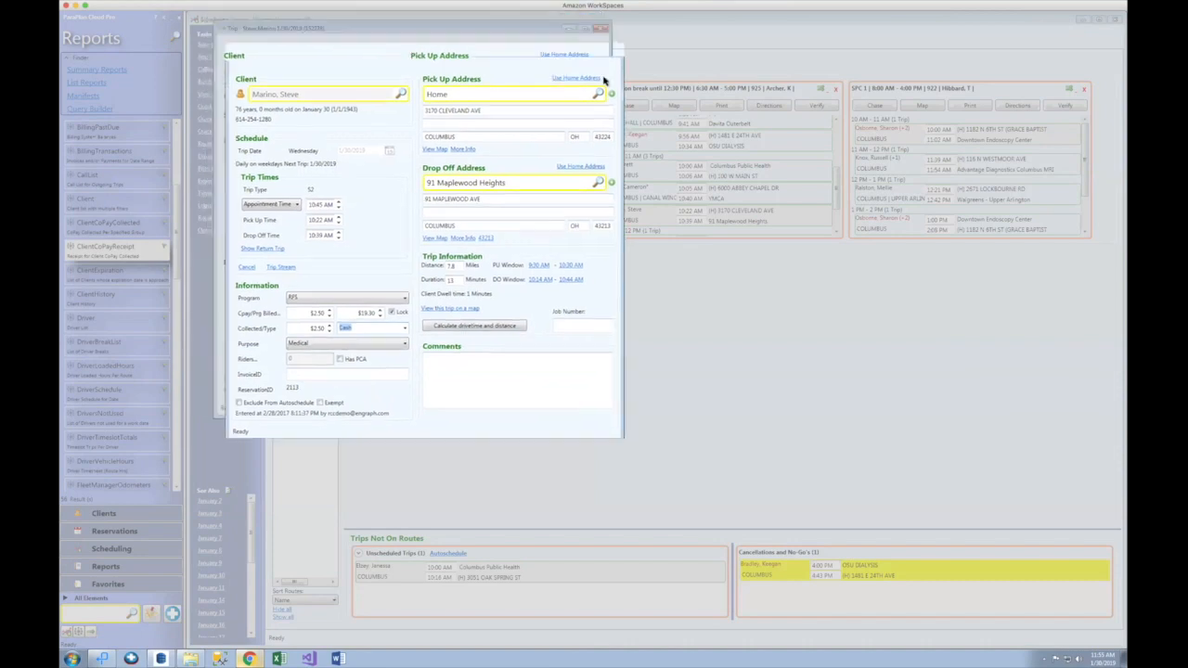
left_click(630, 74)
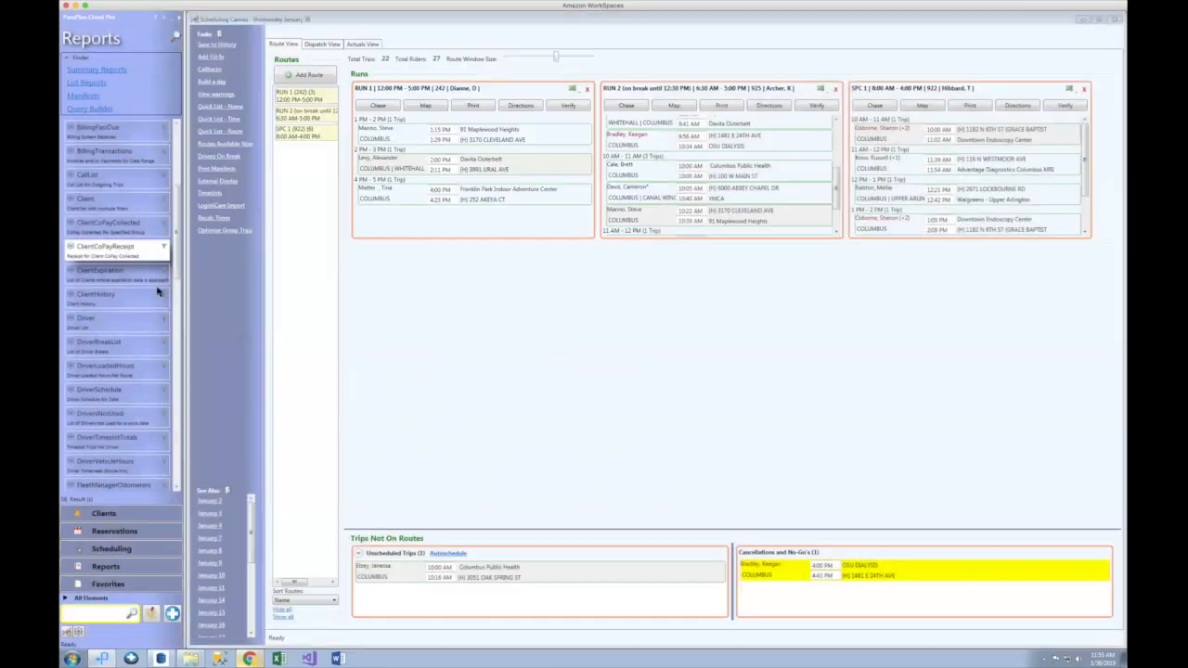
Step: Generate the ClientCoPayReceipt PDF showing $2.50 paid for 1 trip, then dismiss it and close the parameters
left_click(79, 632)
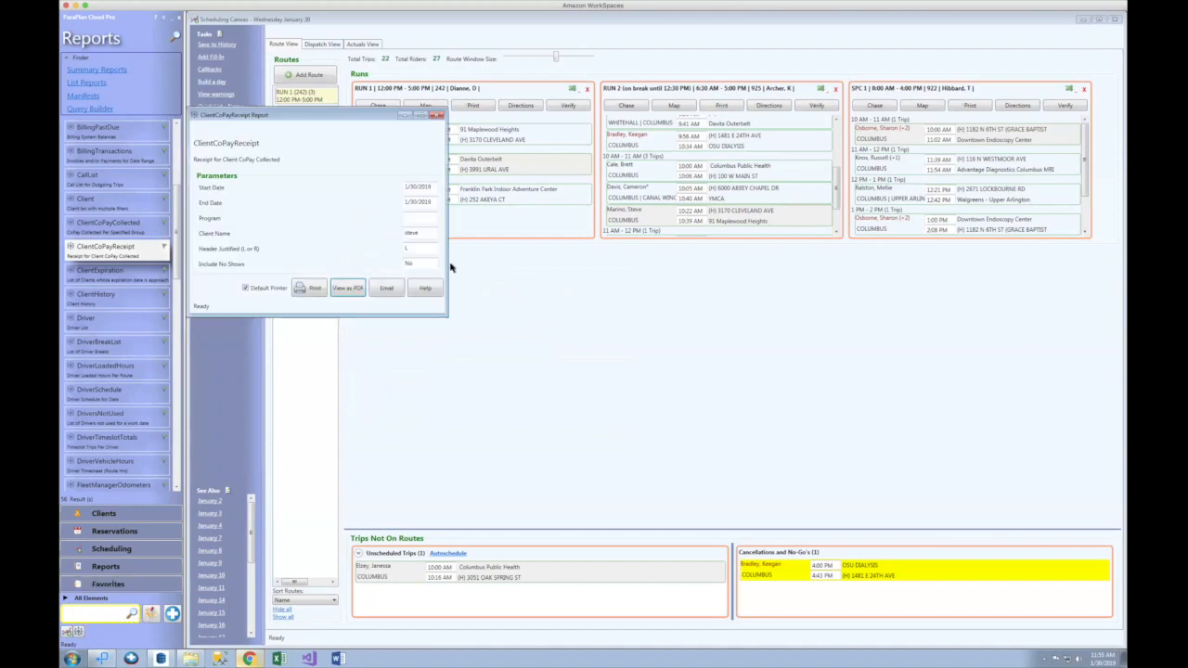
left_click(347, 289)
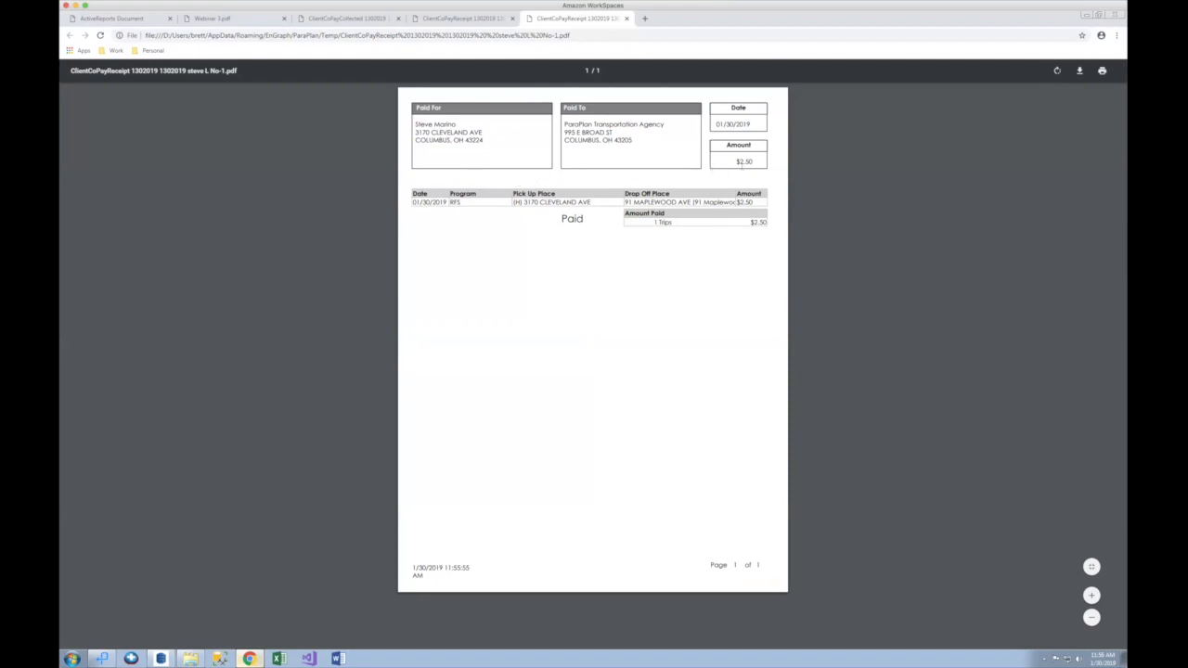
left_click(1088, 19)
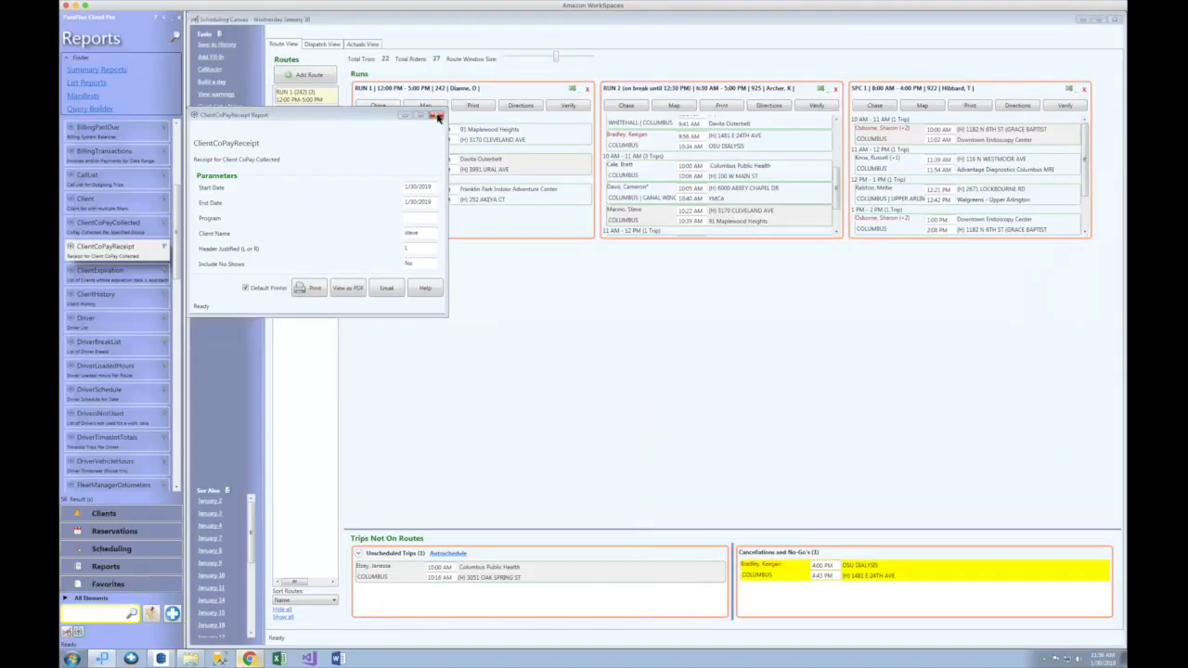
left_click(438, 116)
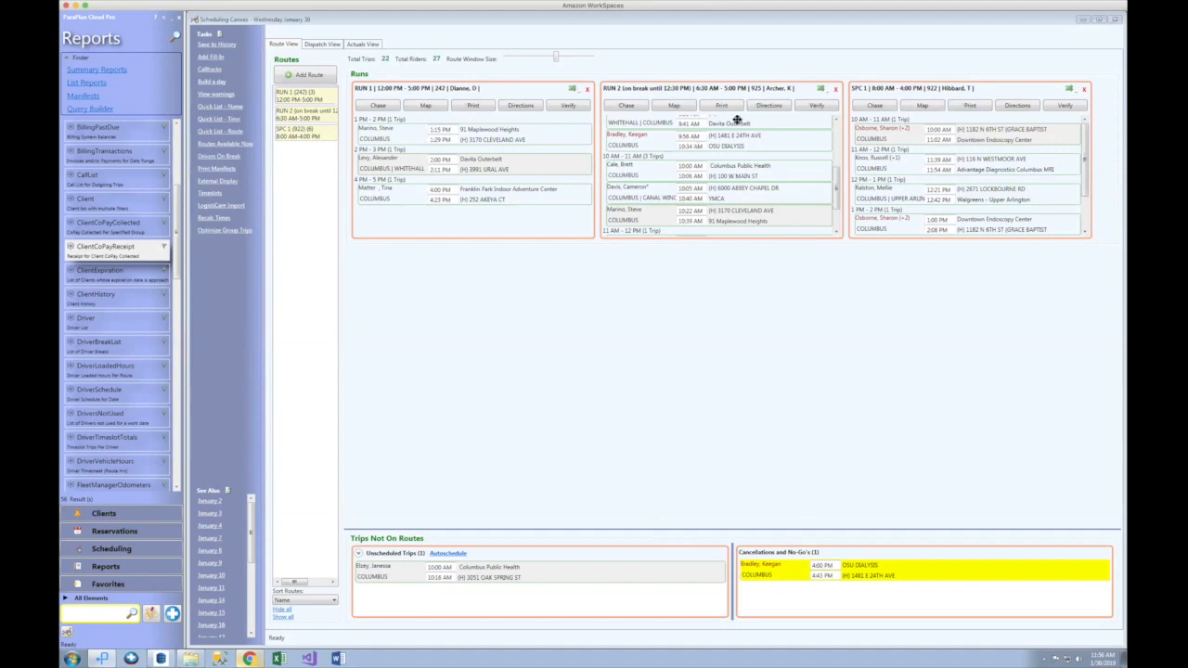
Step: Open RUN 2's driver in Chase, show the GPS route trail to the pin, and zoom near Olathe
left_click(628, 105)
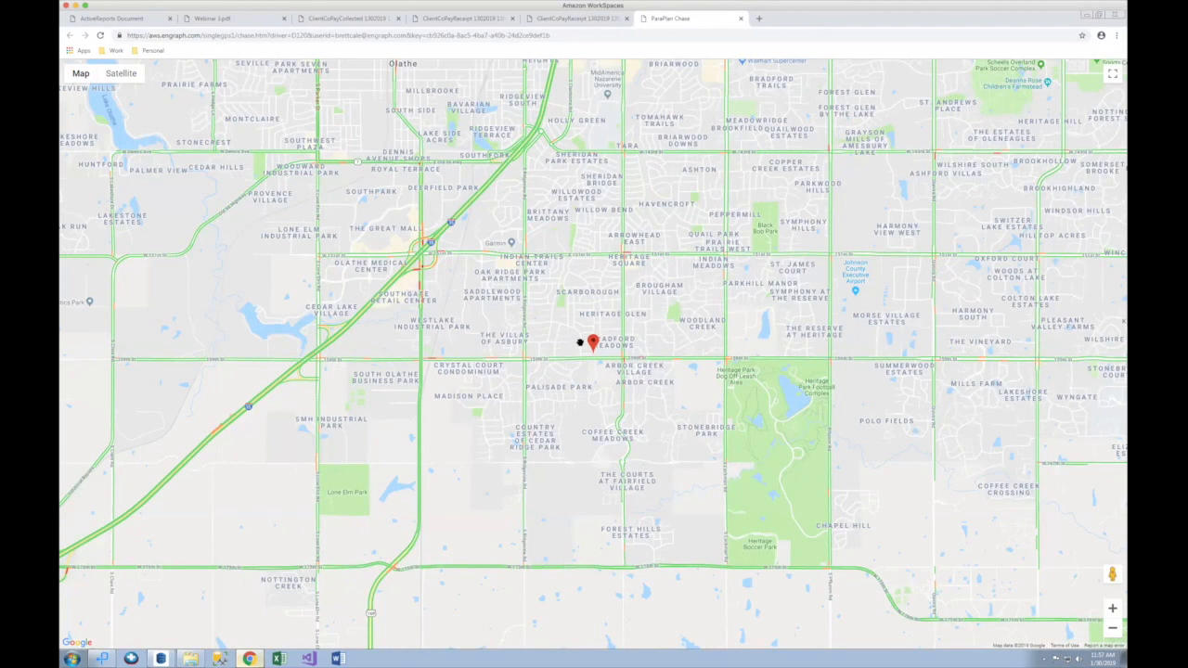
mouse_move(595, 345)
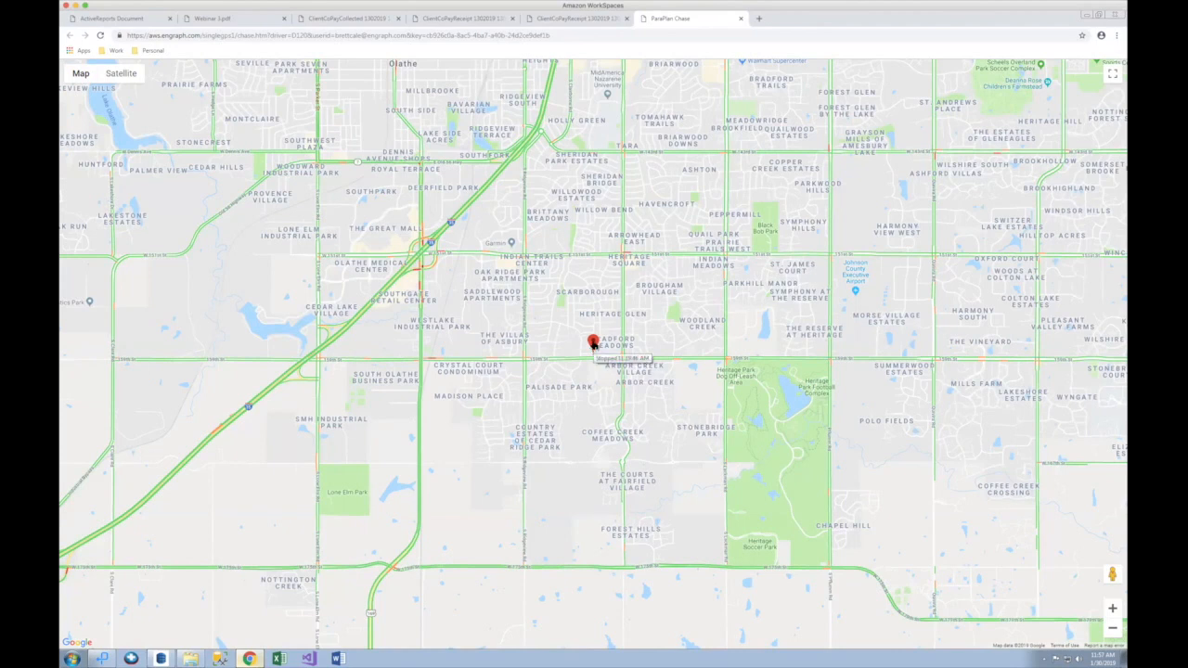
left_click(595, 345)
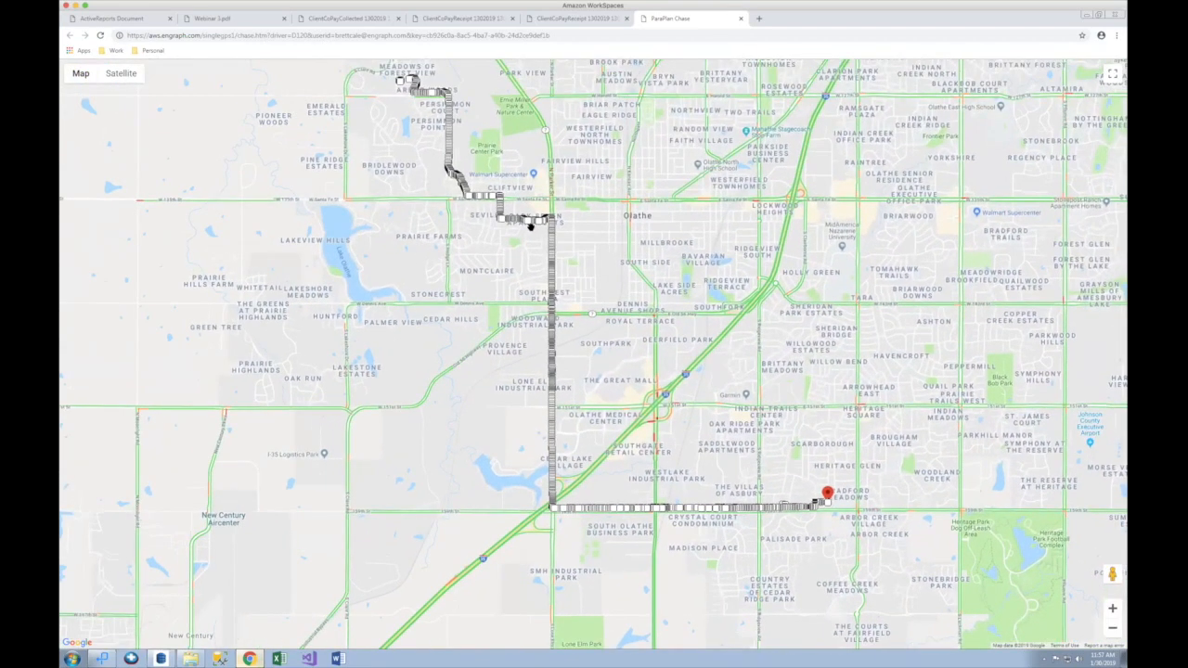
scroll(531, 225, "down", 1)
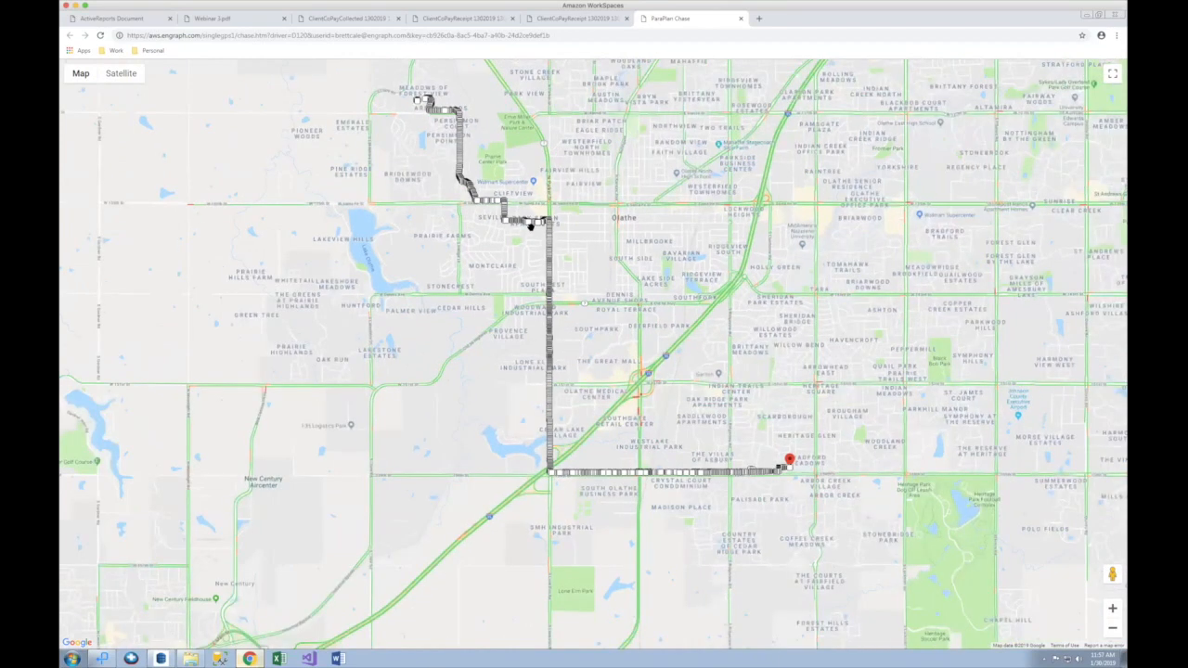
scroll(531, 225, "down", 1)
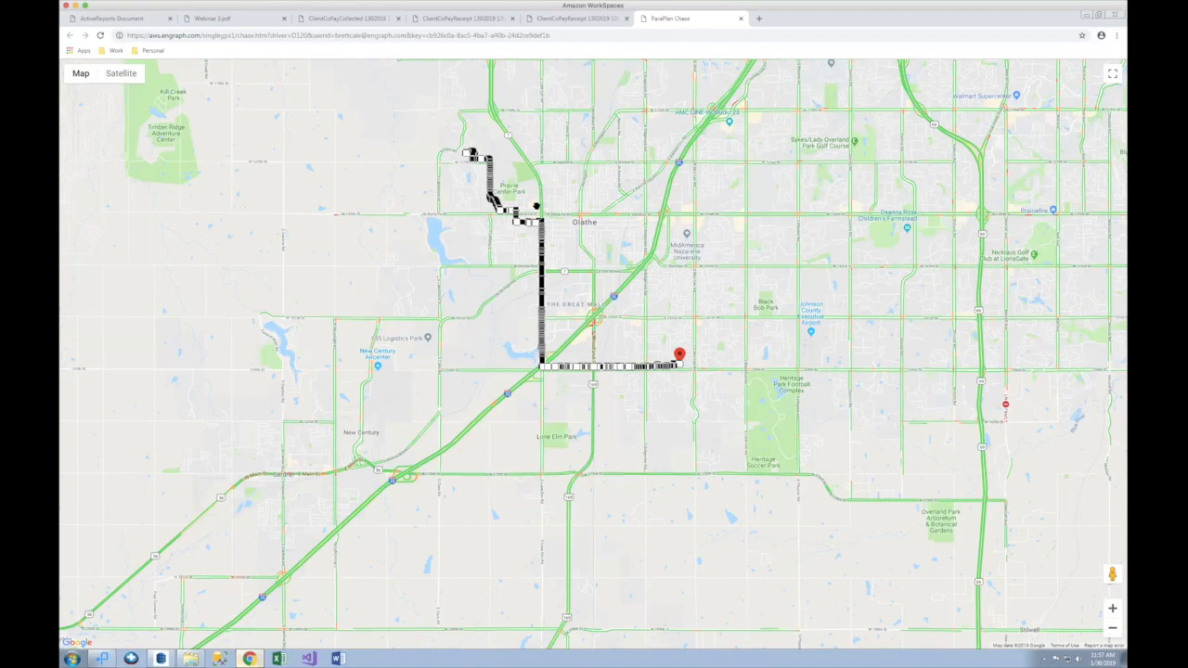
scroll(535, 207, "up", 1)
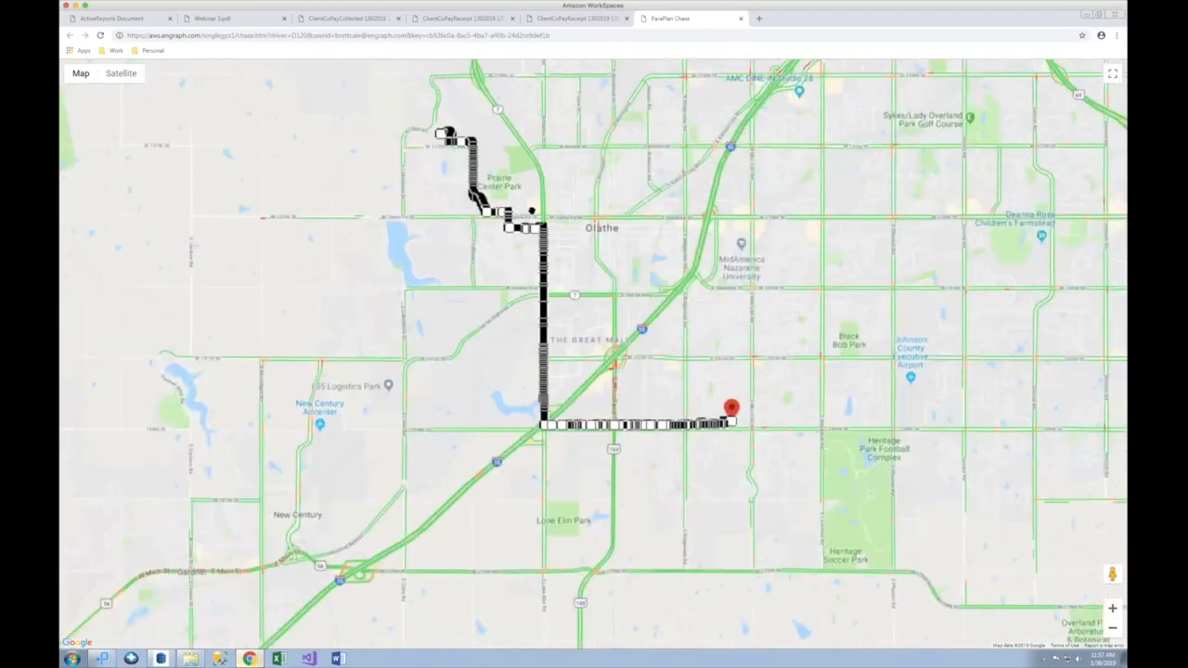
scroll(522, 220, "up", 1)
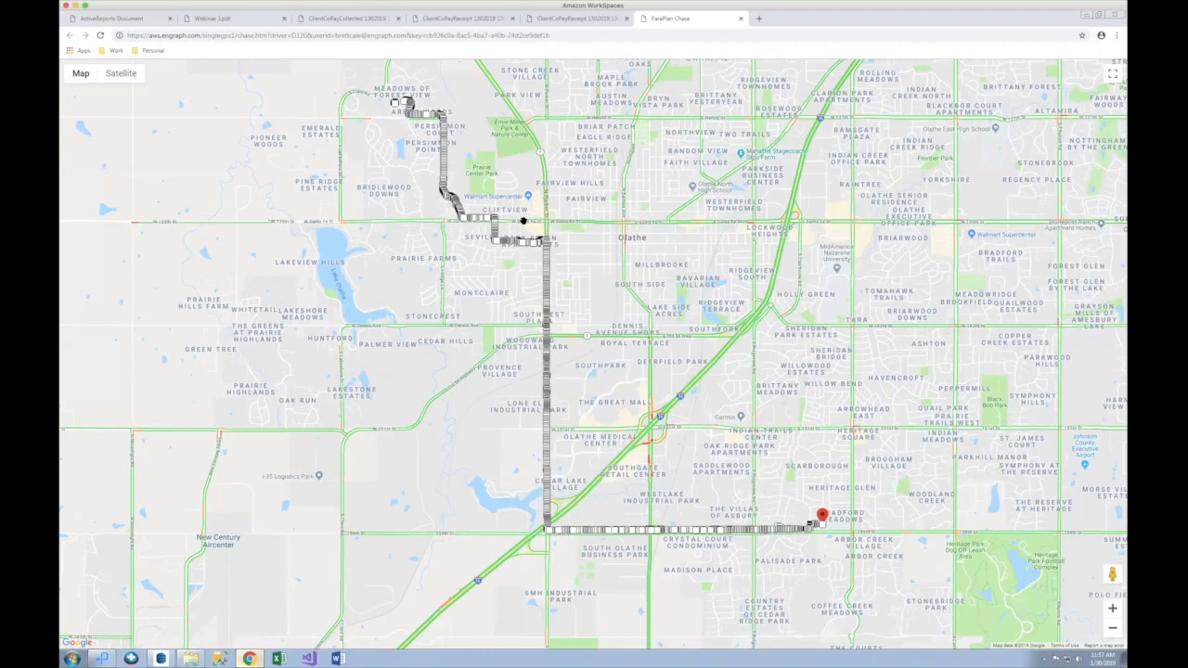
scroll(523, 220, "up", 1)
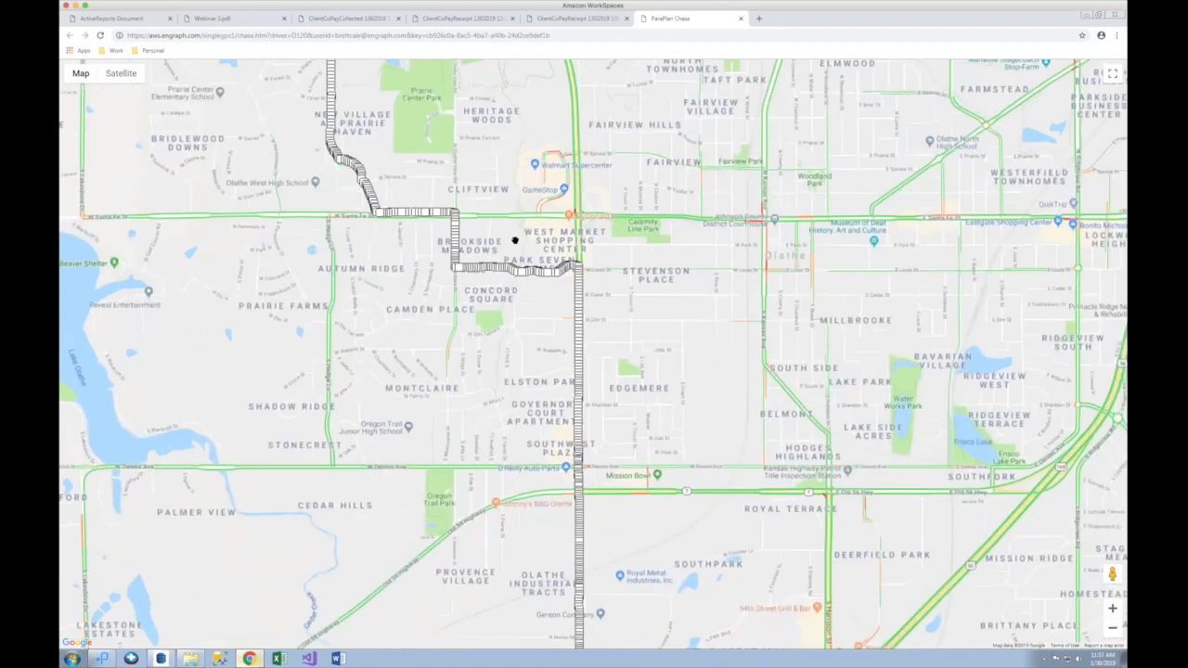
scroll(514, 240, "up", 1)
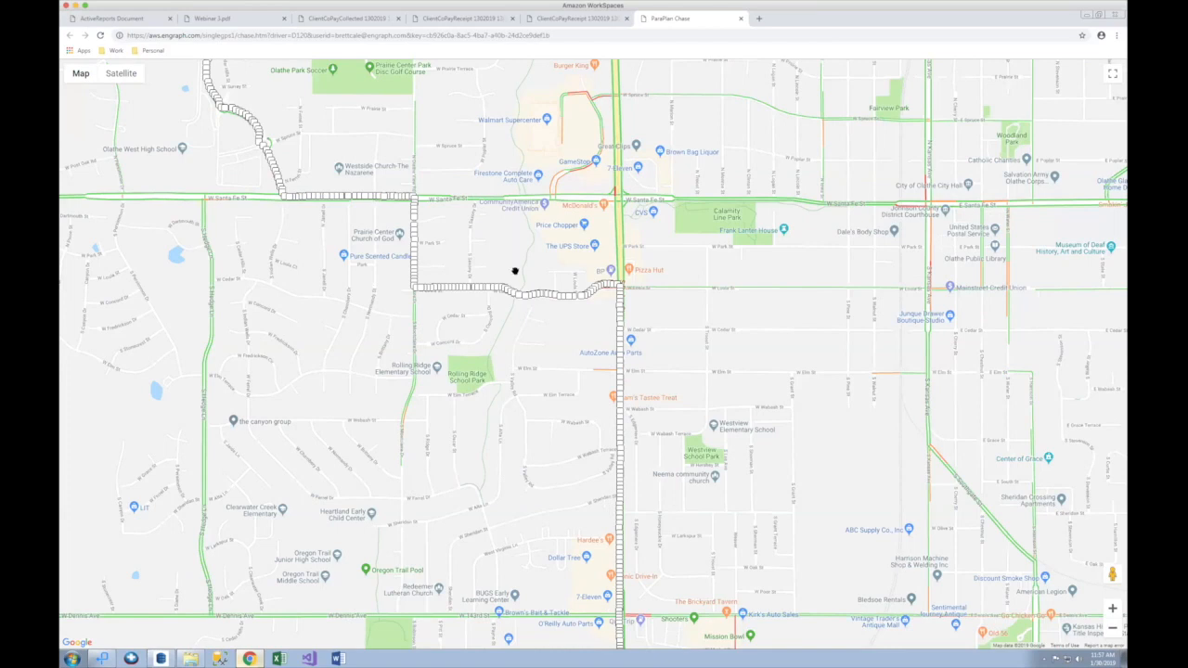
scroll(514, 271, "up", 1)
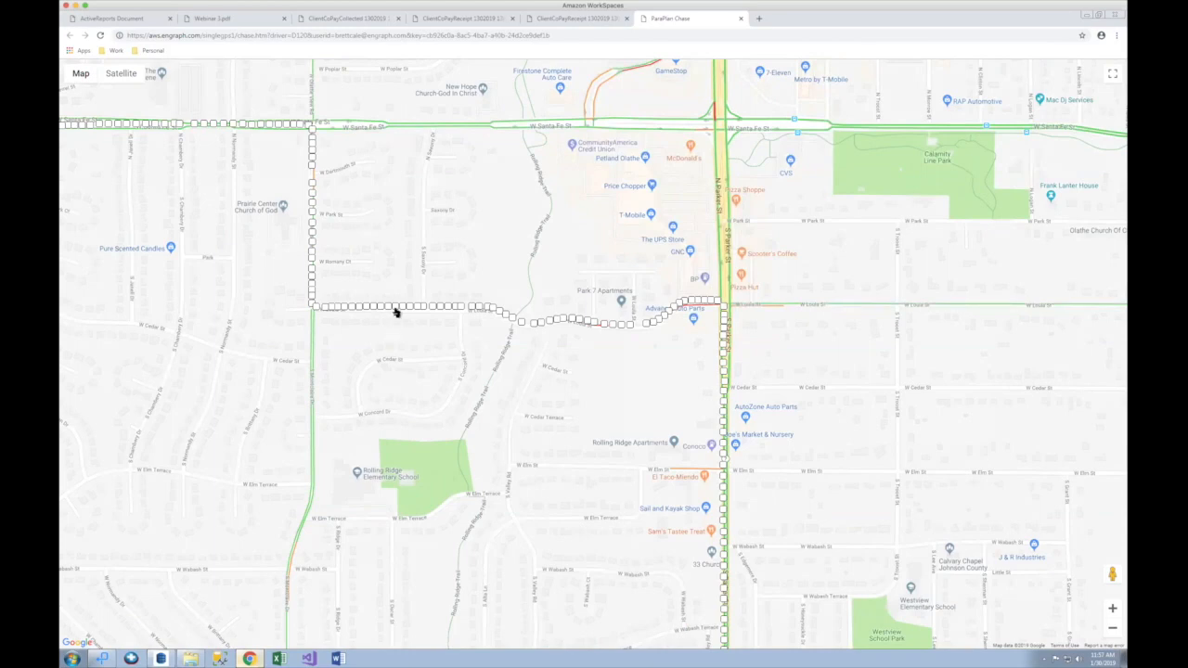
mouse_move(395, 310)
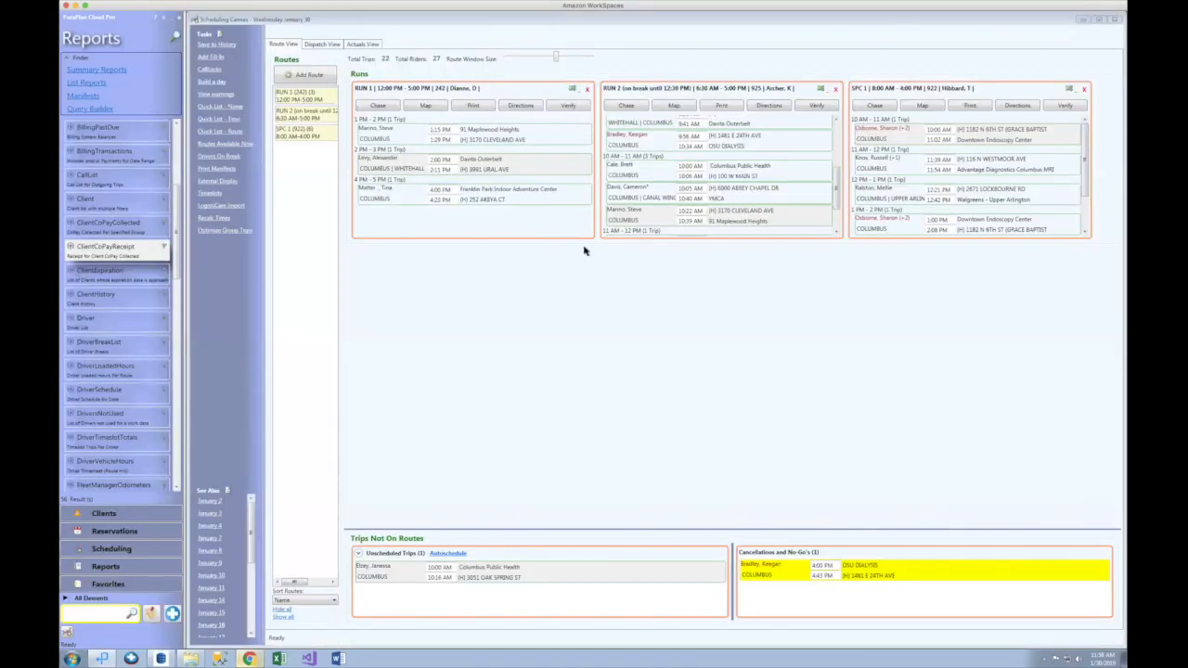
left_click(391, 131)
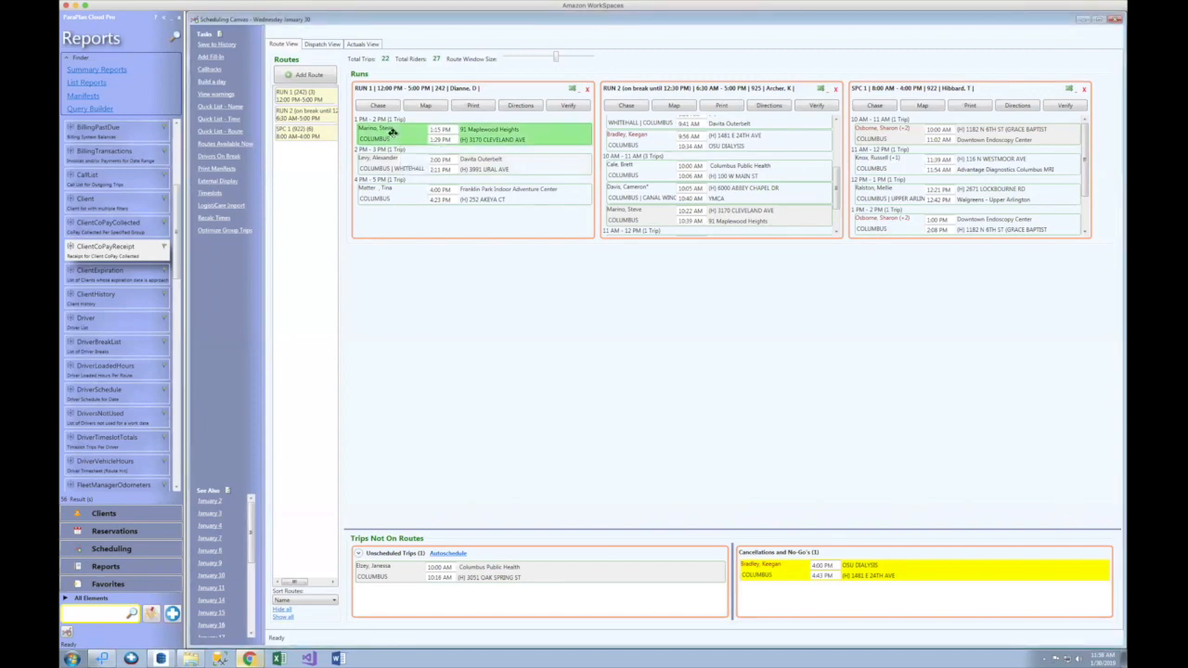
double_click(391, 131)
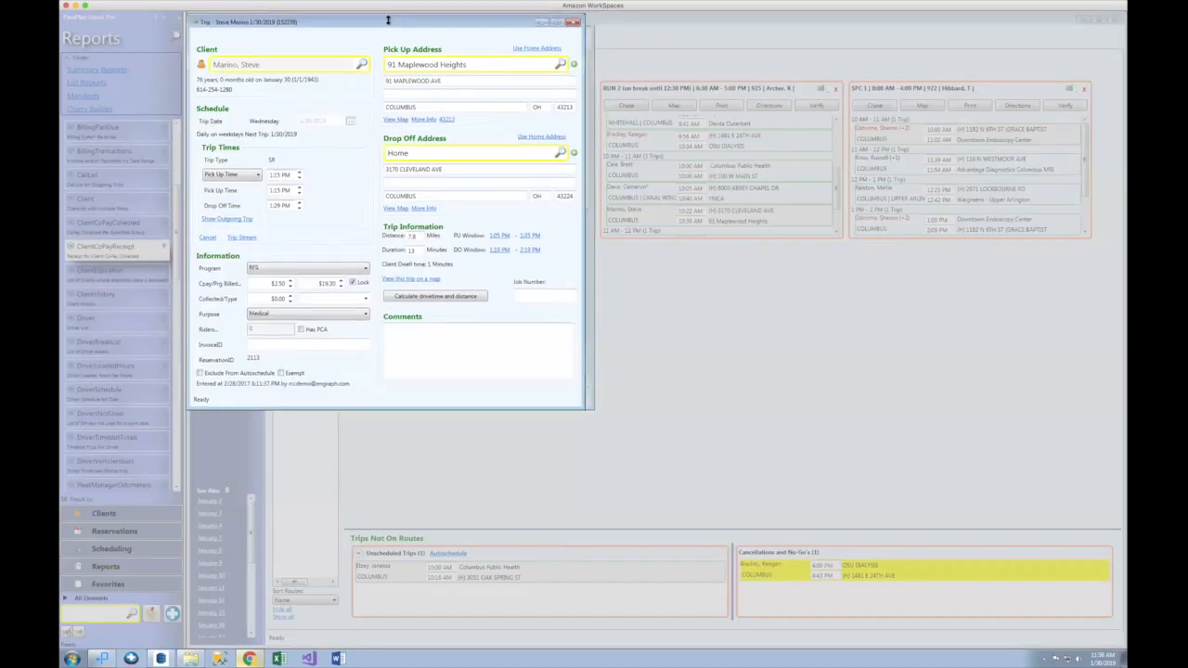
double_click(505, 23)
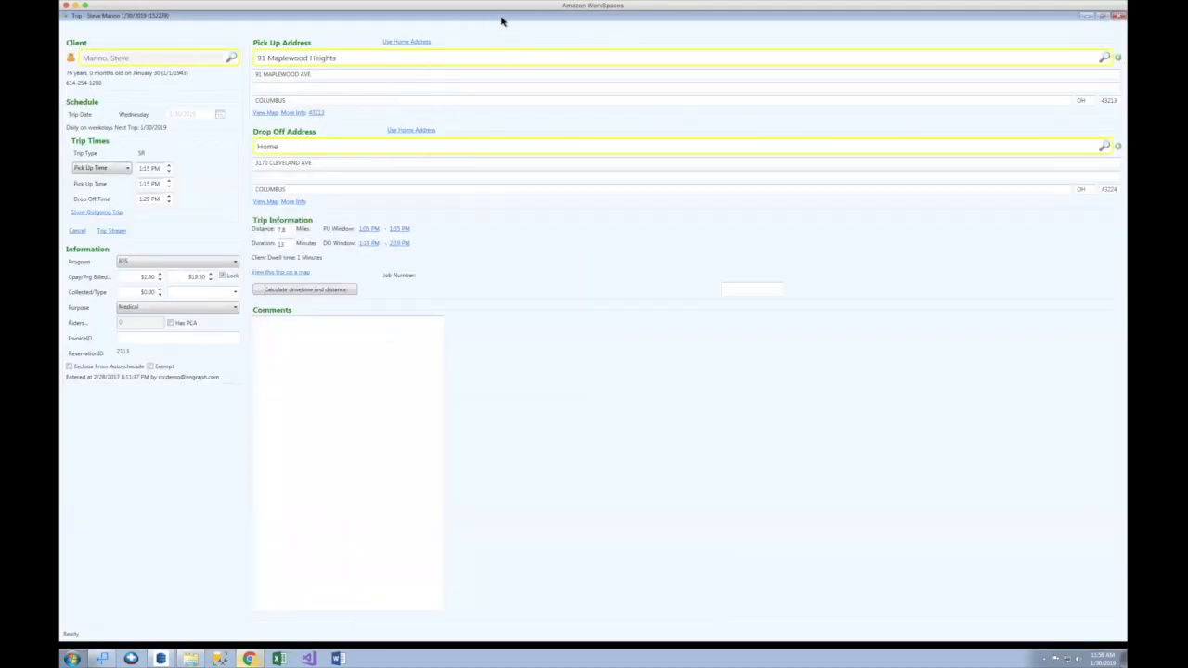
double_click(502, 20)
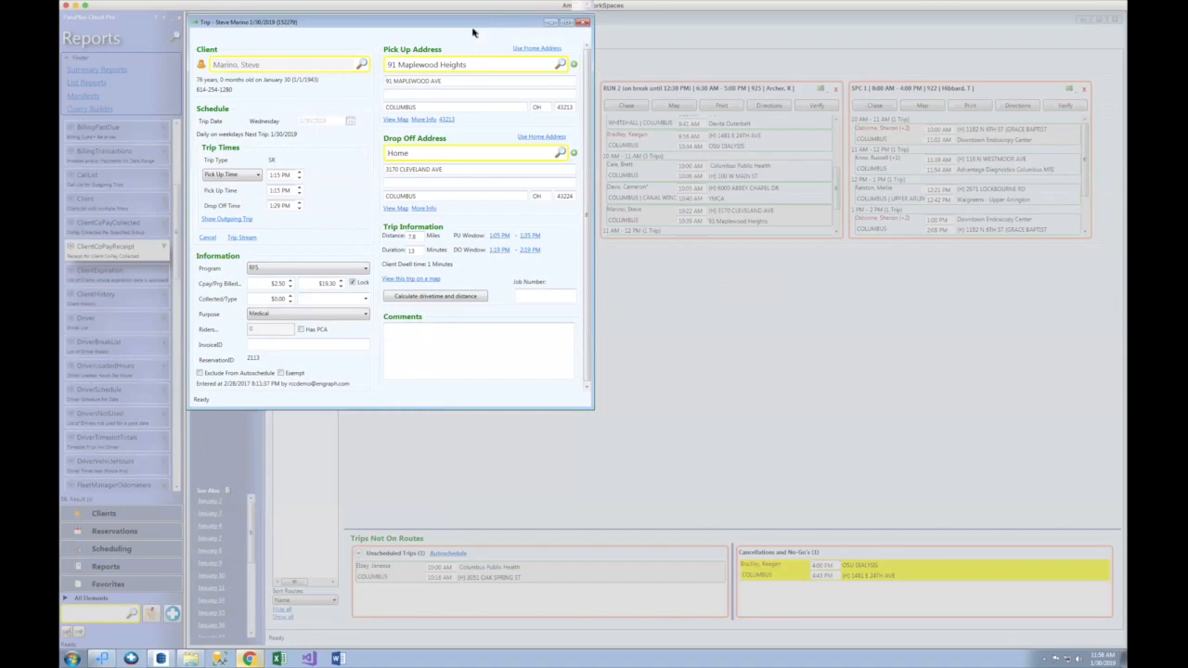
left_click(584, 23)
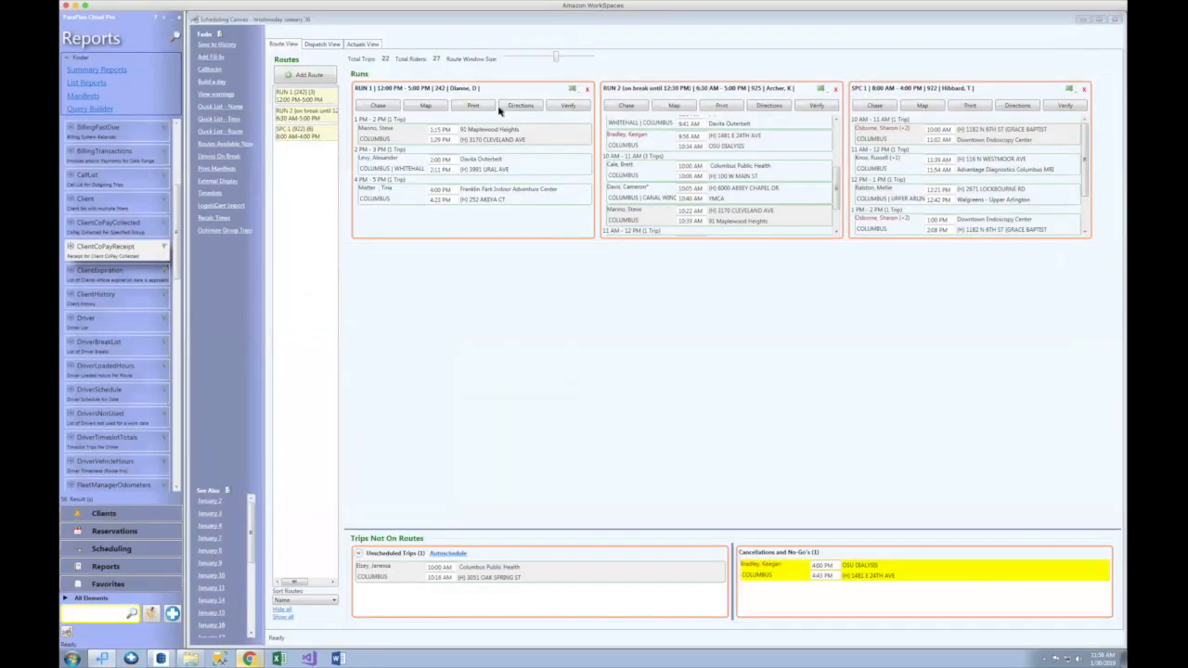
double_click(392, 131)
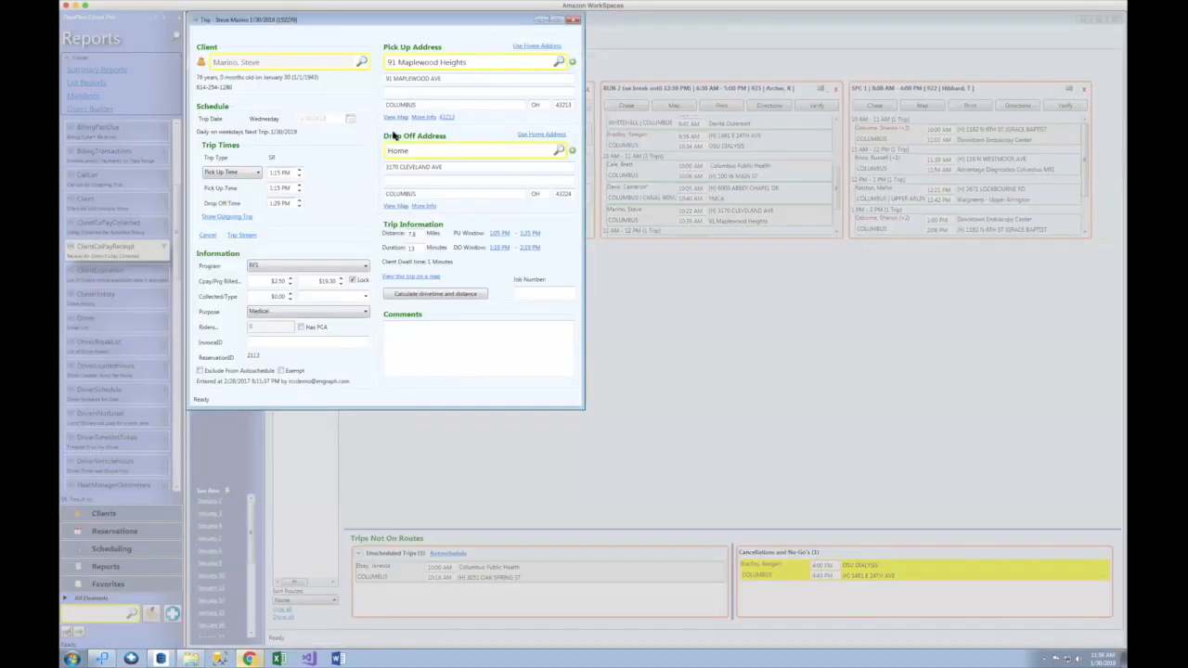
Step: Open the trip's client record and view its Documents section, which lists no documents
left_click(201, 65)
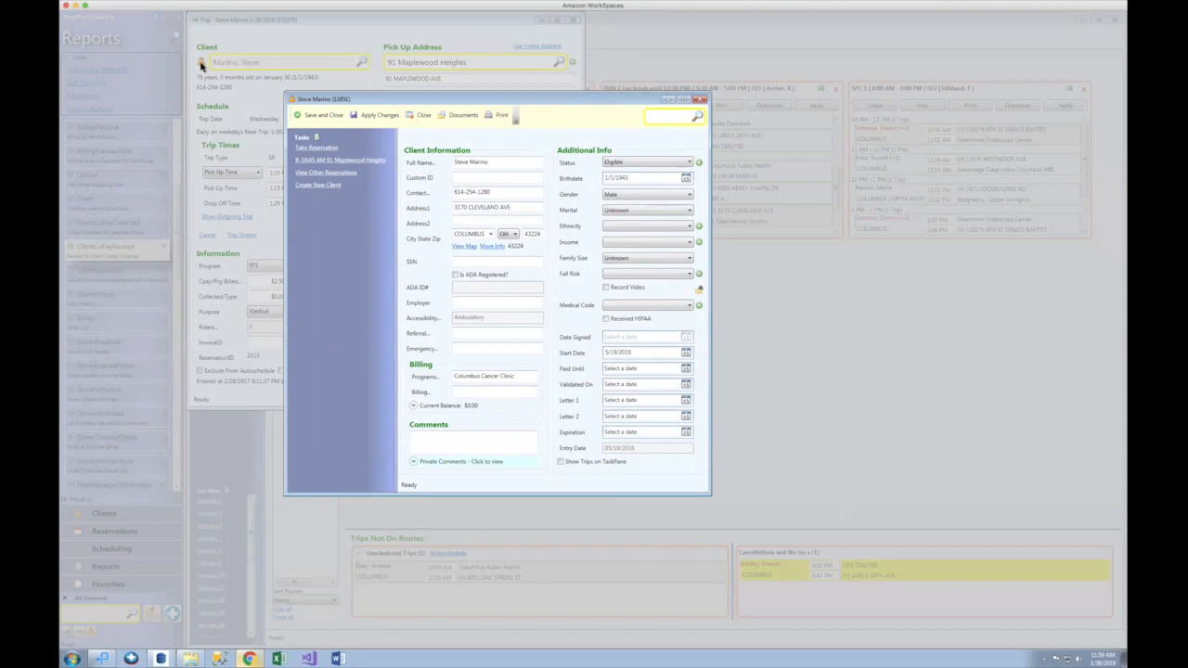
left_click(462, 117)
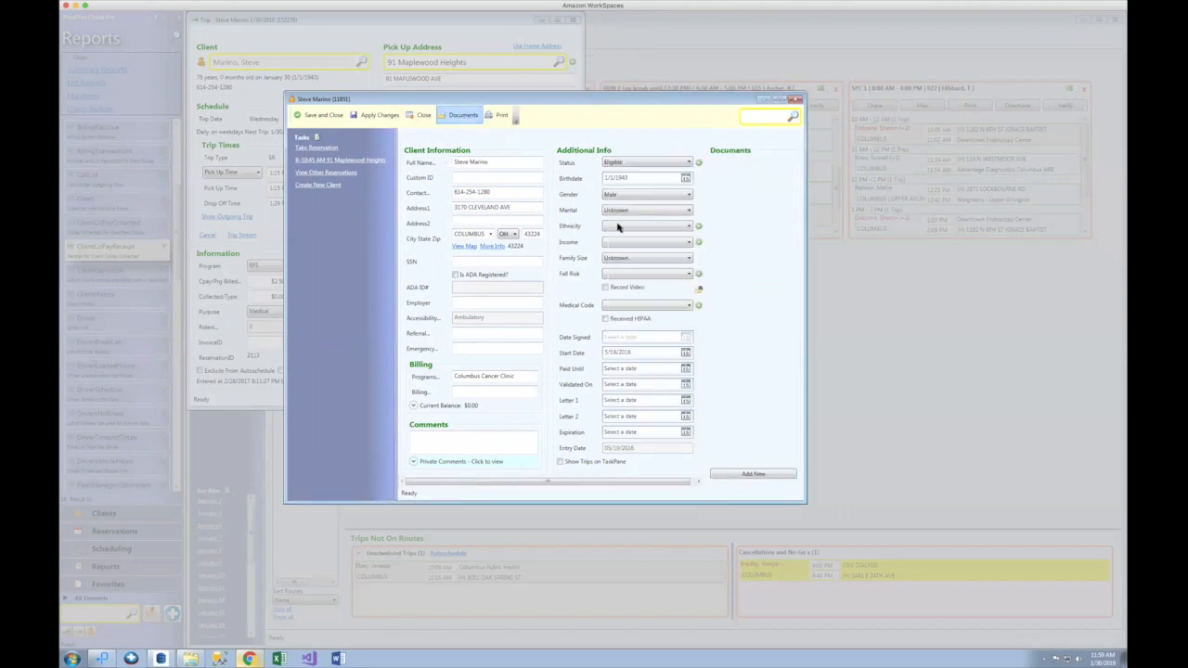